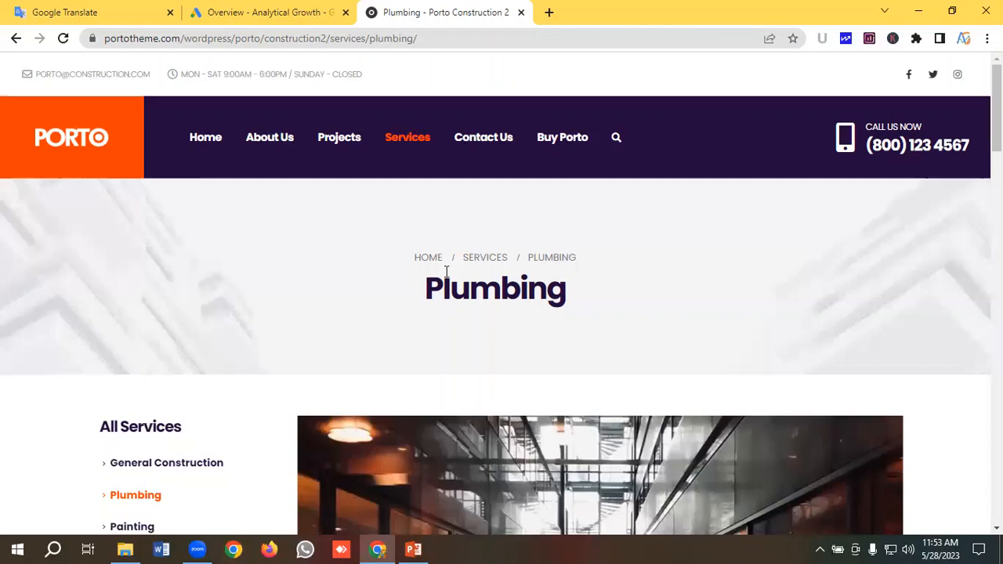
Switch to the Google Translate notes and review the ad group name and keywords for commercial plumbing services.
left_click(52, 11)
left_click_drag(99, 204, 341, 207)
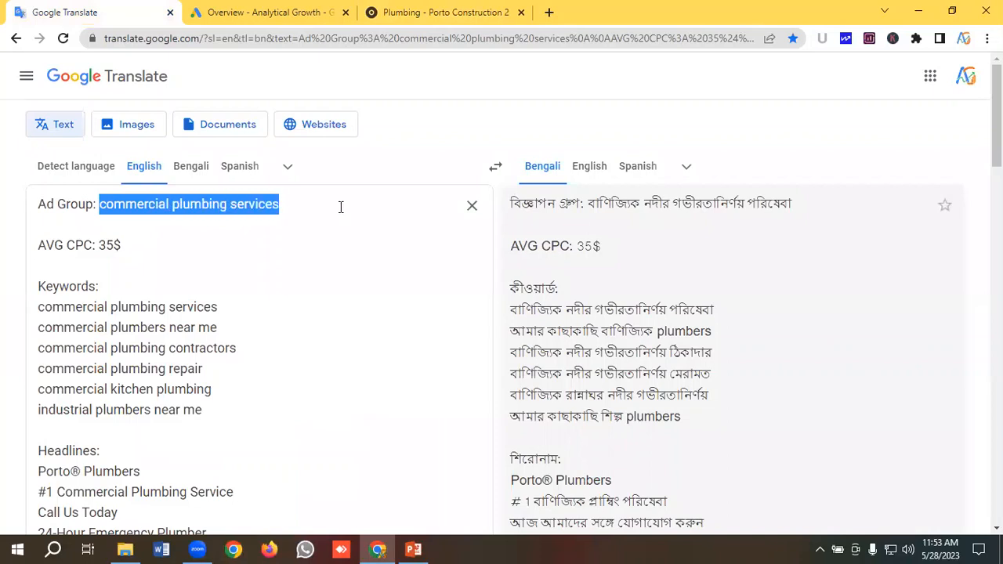
left_click(341, 207)
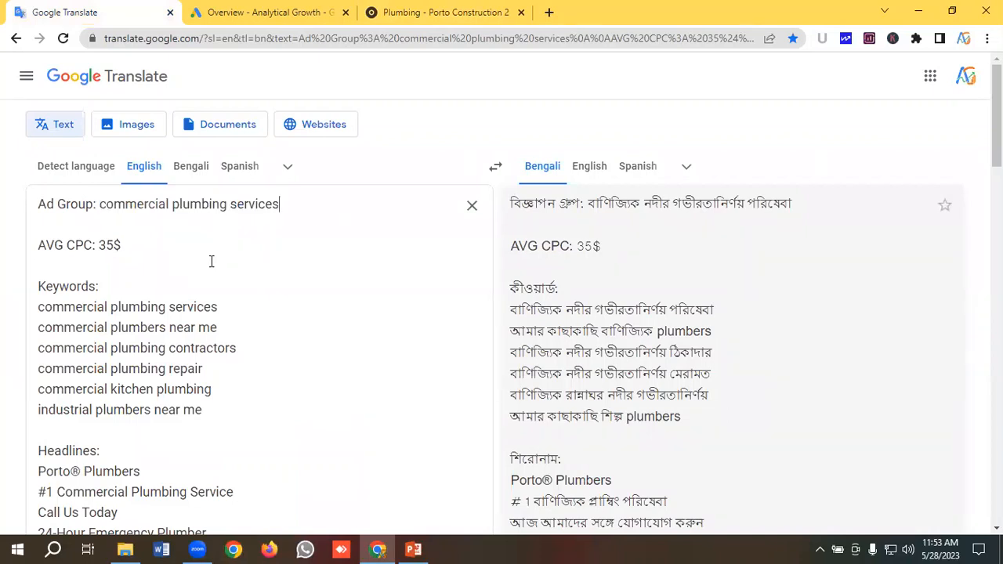
scroll(211, 261, "down", 1)
left_click_drag(215, 345, 27, 242)
left_click(131, 255)
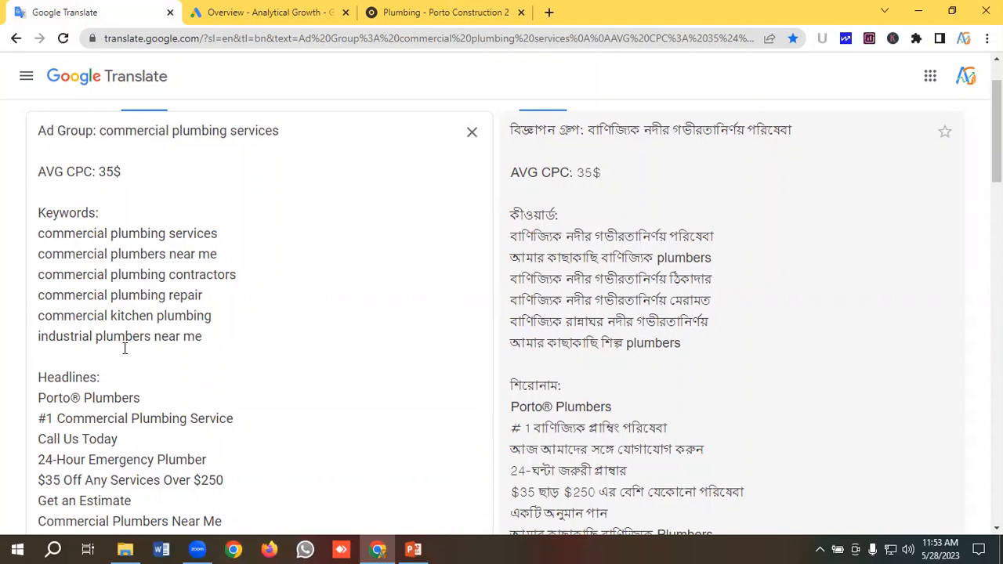
left_click_drag(223, 348, 31, 235)
left_click(270, 278)
Review the headlines, descriptions, call asset, sitelinks, callouts and structured snippets in the ad notes.
scroll(206, 306, "down", 2)
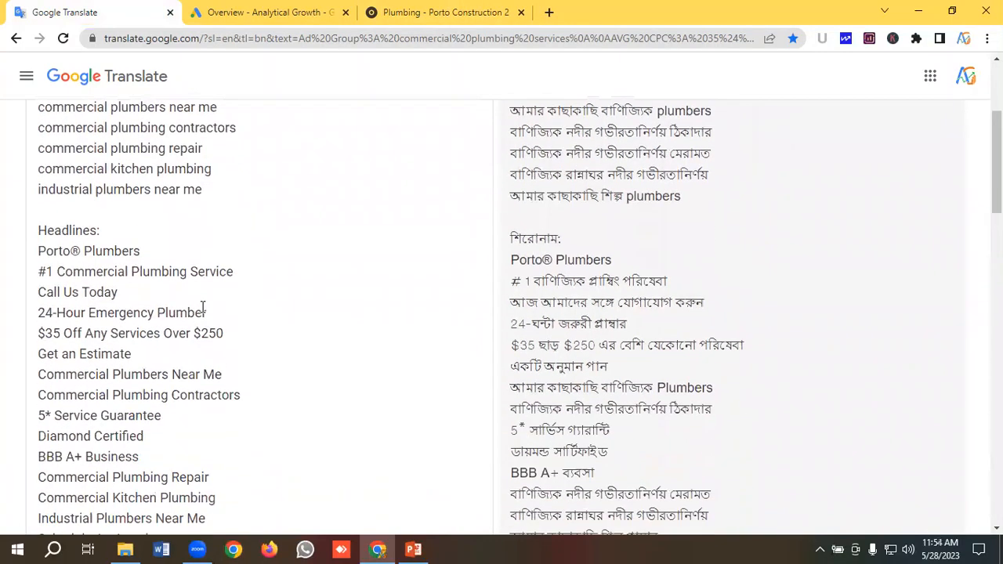
scroll(122, 294, "down", 1)
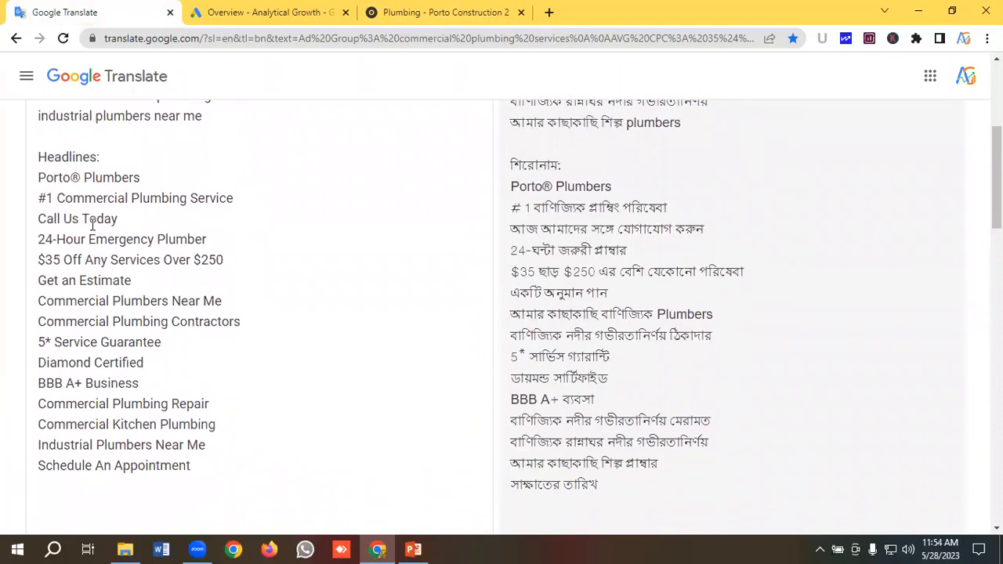
scroll(130, 296, "down", 2)
scroll(131, 298, "down", 5)
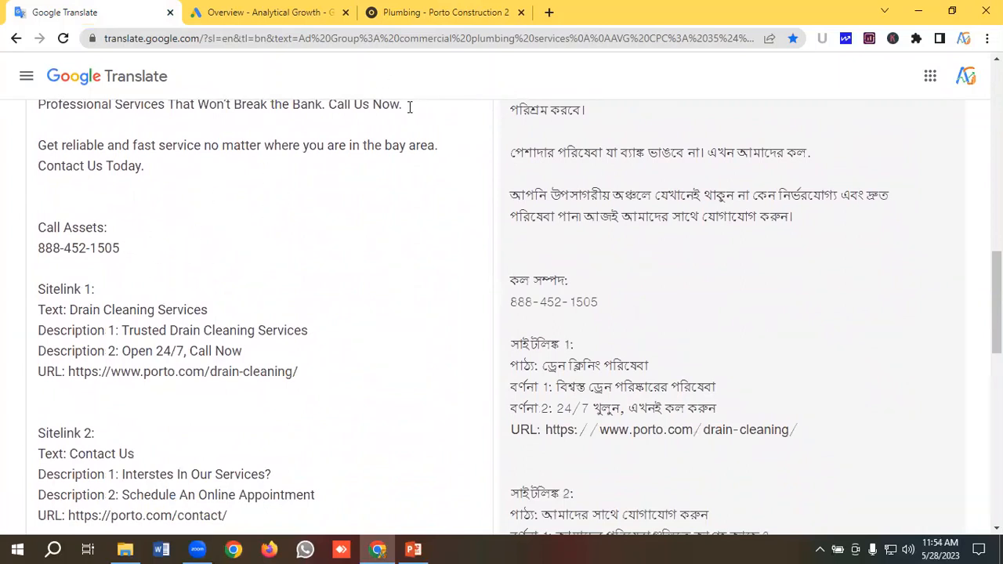
left_click(369, 12)
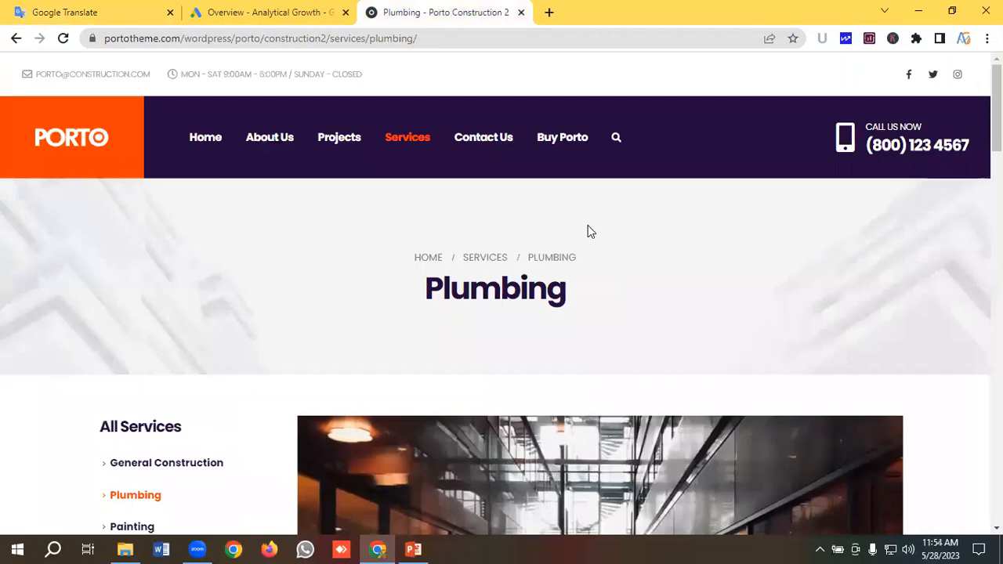
left_click(107, 8)
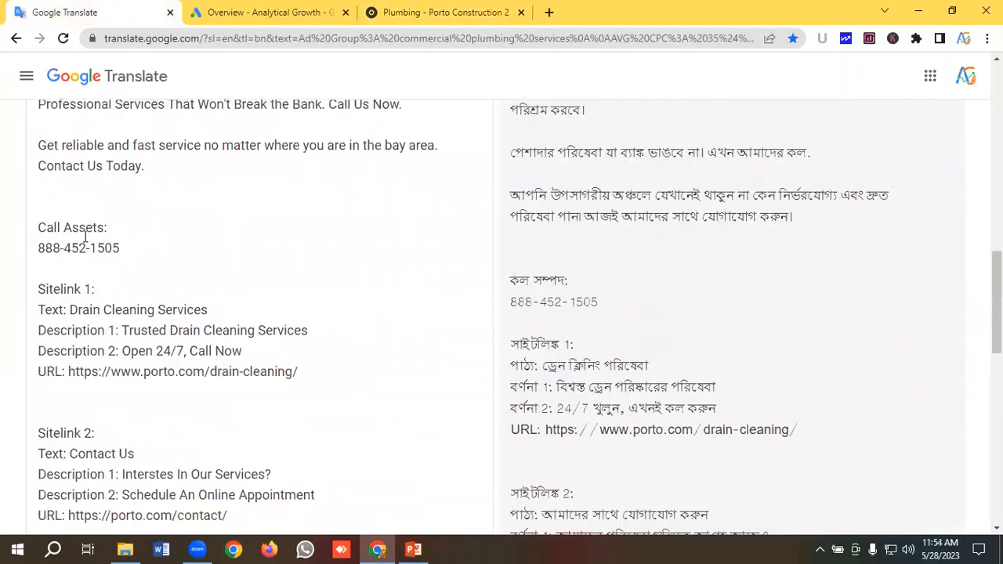
scroll(82, 233, "down", 2)
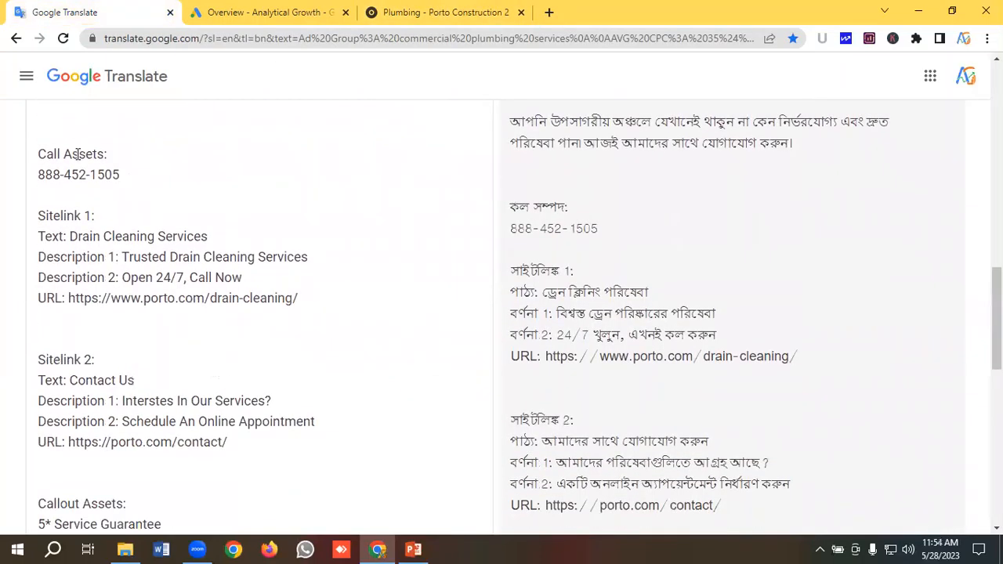
scroll(45, 204, "down", 4)
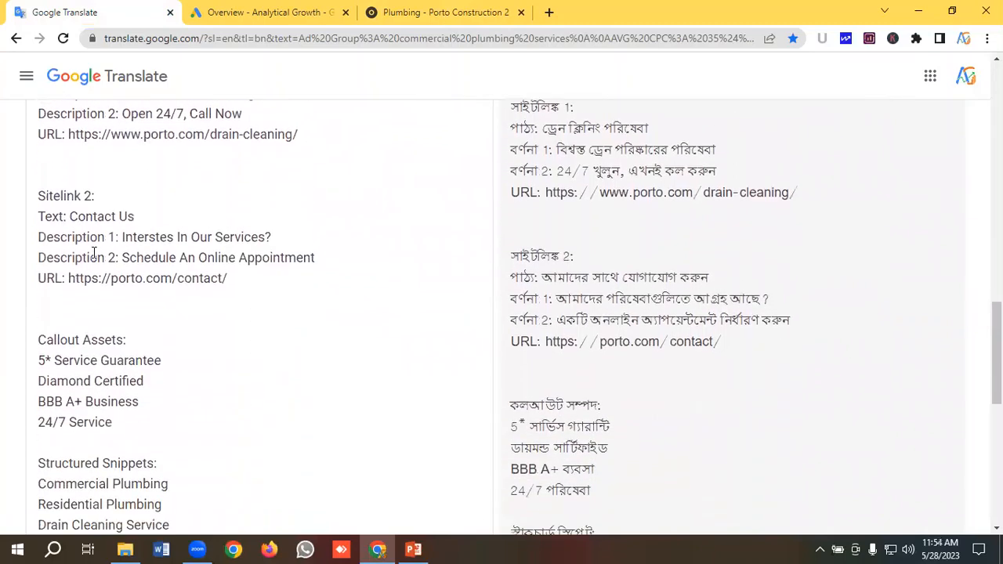
scroll(91, 251, "down", 2)
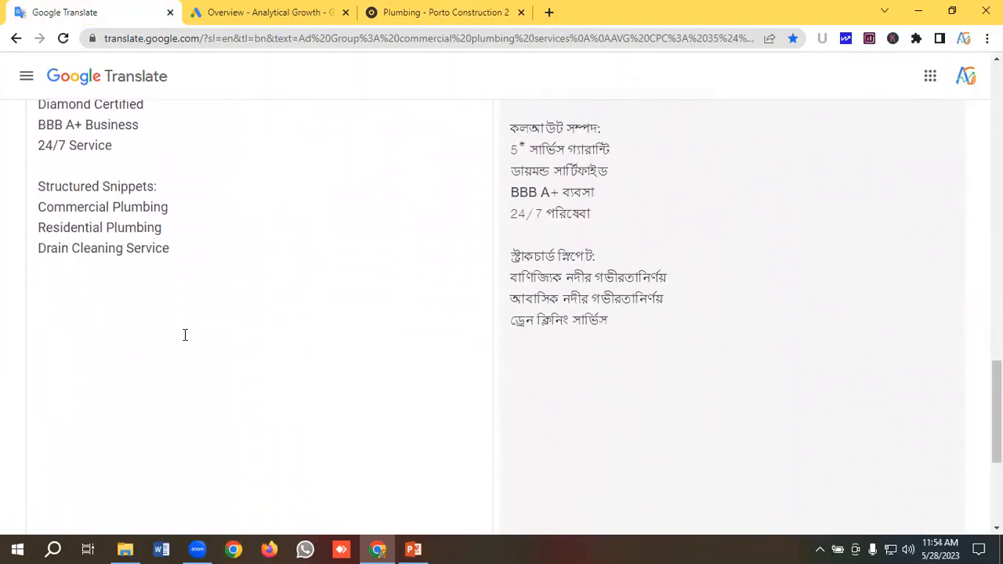
scroll(185, 334, "up", 20)
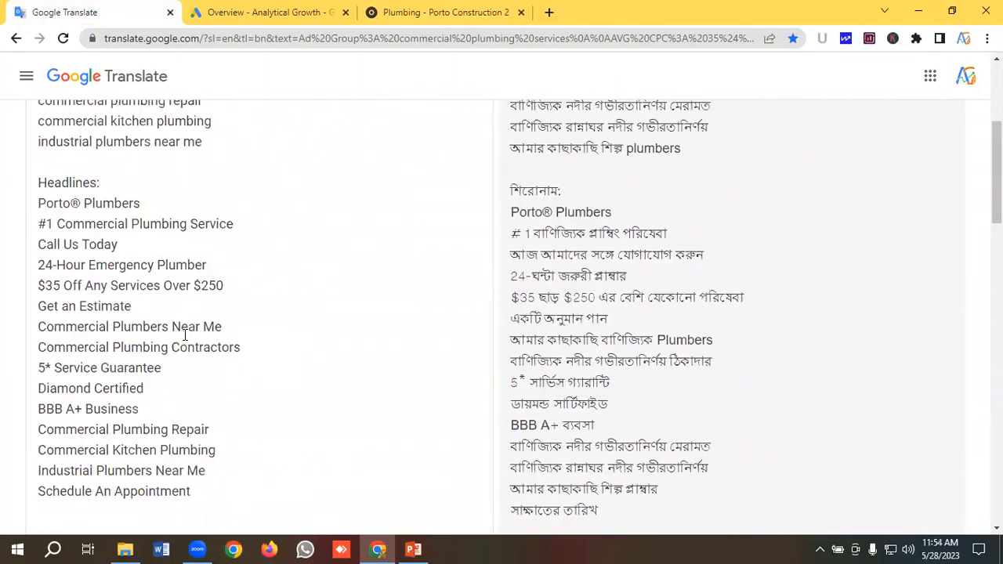
Switch to Google Ads, hide the billing alert and dismiss the disapproved ads notice.
left_click(276, 12)
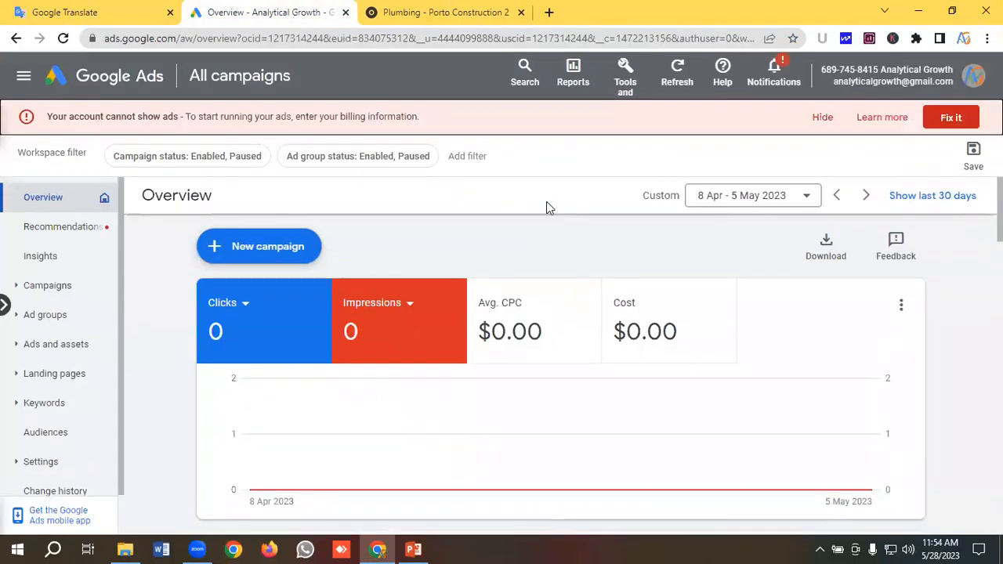
left_click(818, 117)
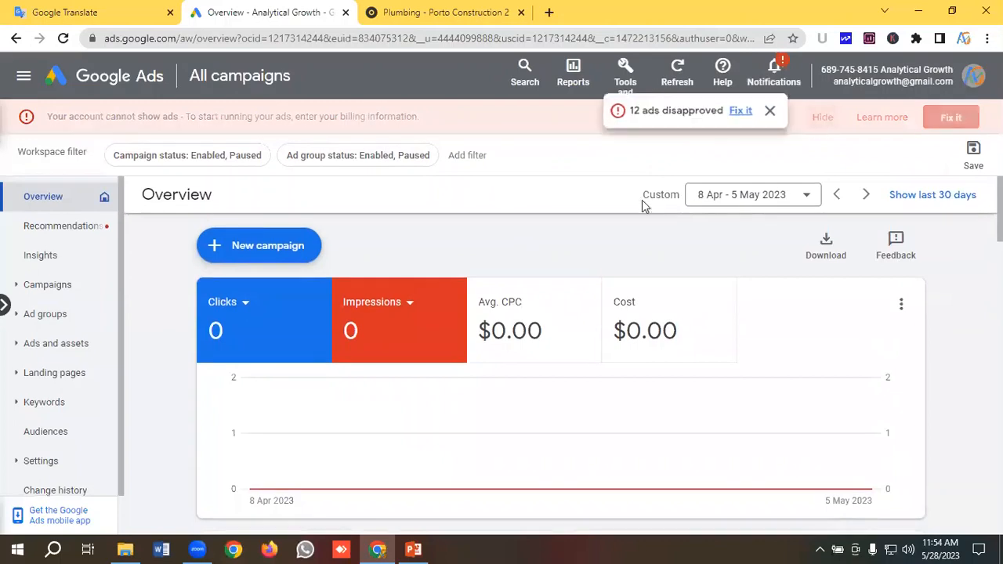
left_click(770, 112)
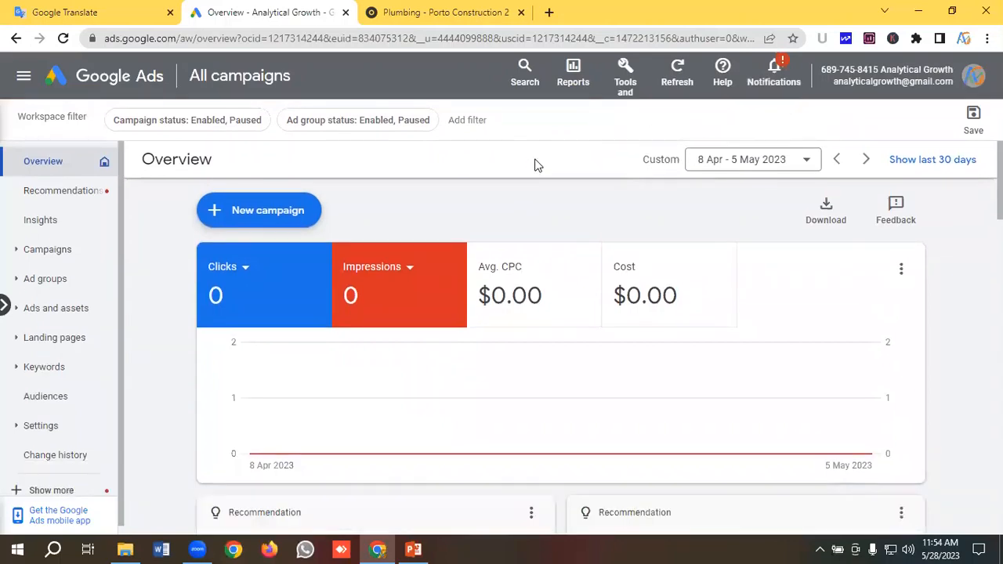
Open the account's conversions summary and examine the purchase, add to basket and submit lead form conversion actions.
left_click(626, 70)
left_click(626, 71)
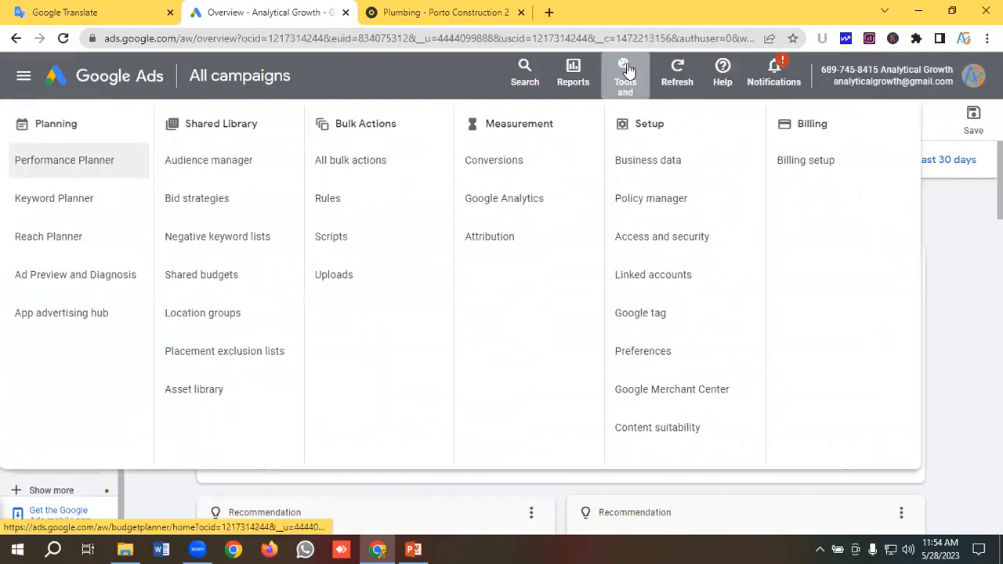
left_click(501, 161)
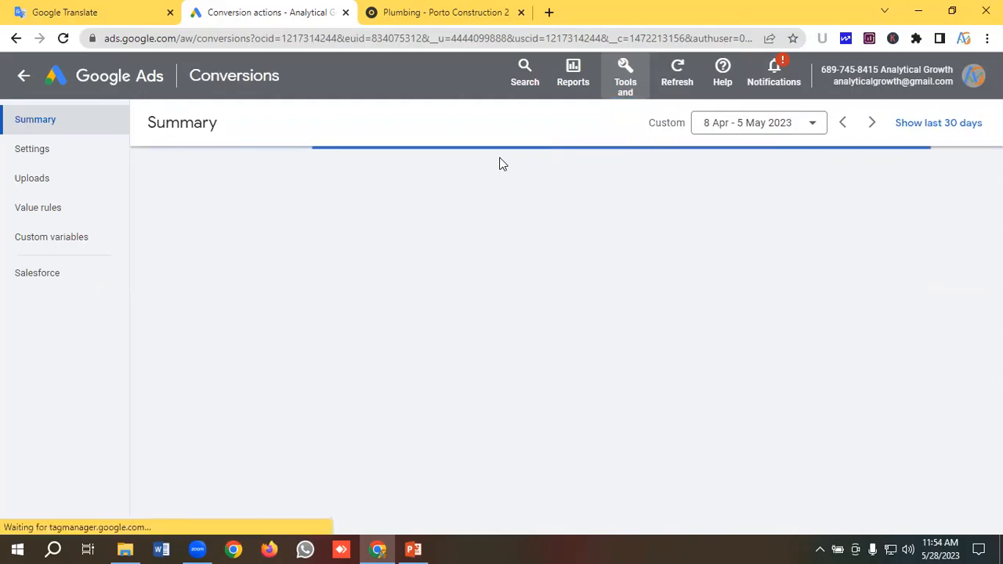
scroll(338, 297, "down", 3)
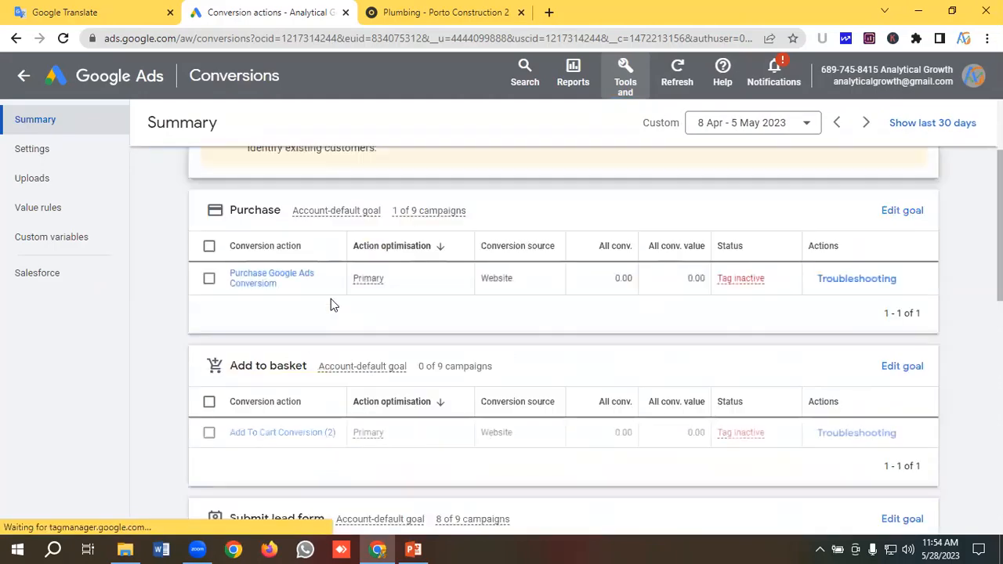
scroll(331, 304, "down", 3)
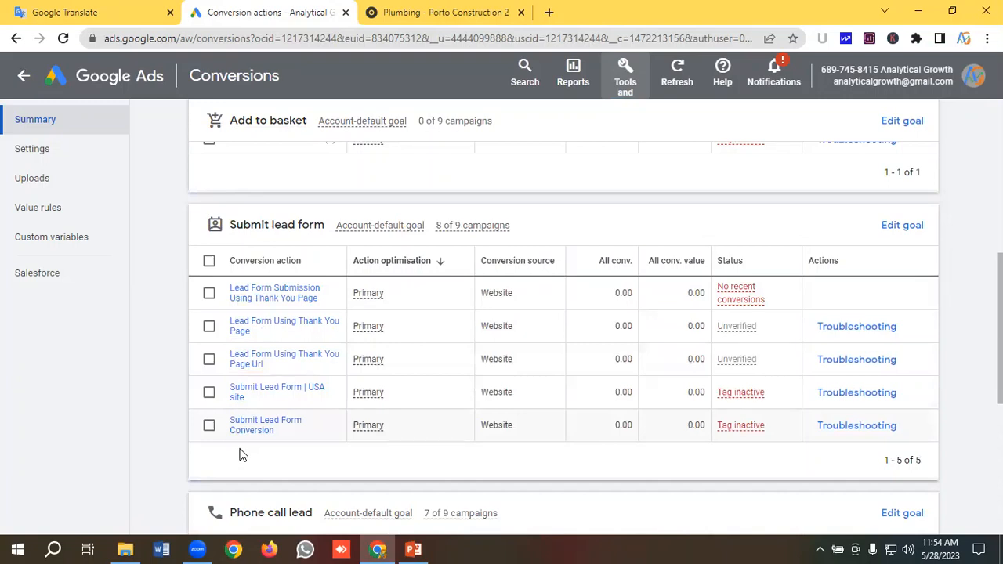
Open the Porto site's Contact Us page in a new tab and examine its message form.
left_click(388, 11)
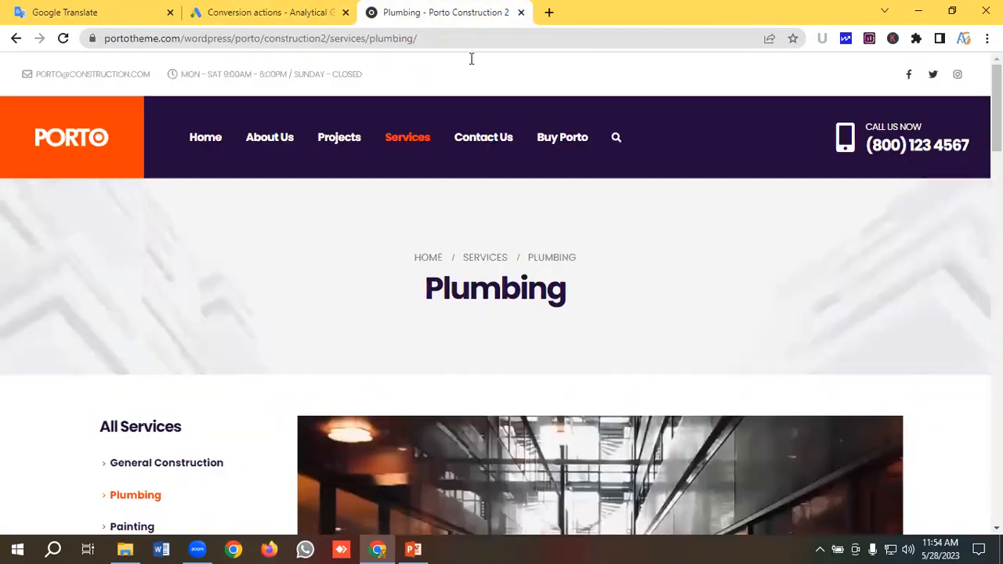
right_click(475, 148)
left_click(499, 153)
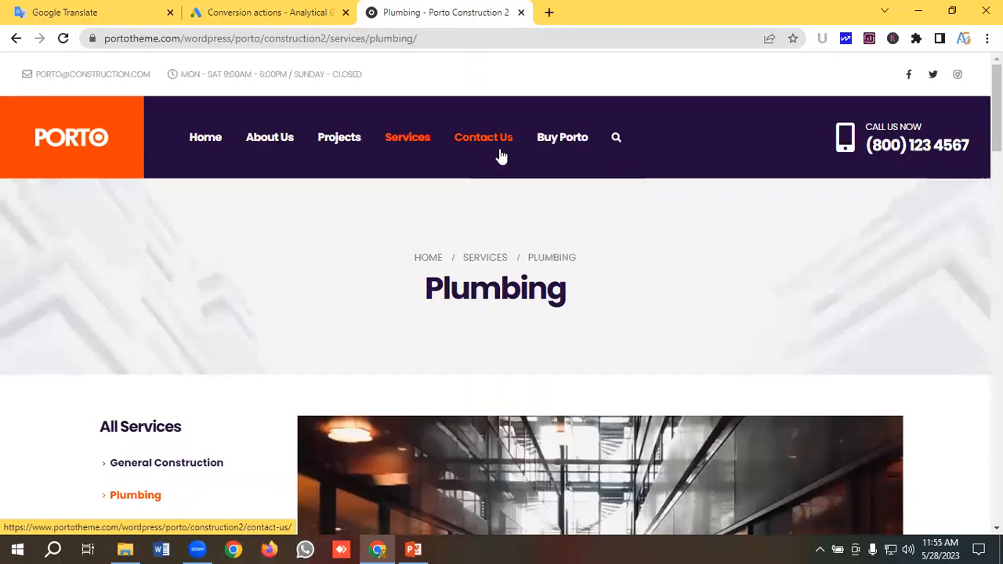
left_click(564, 11)
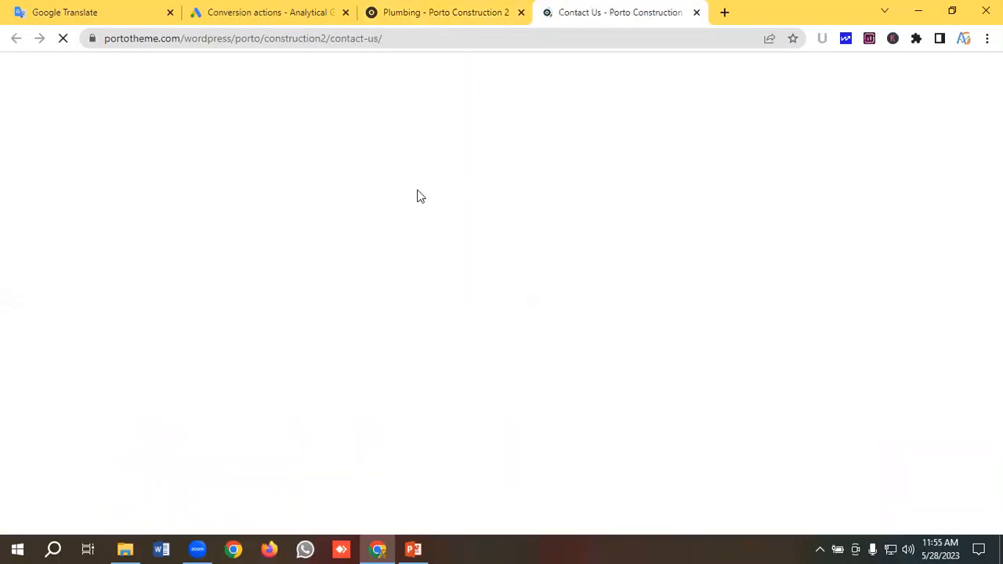
scroll(298, 298, "down", 7)
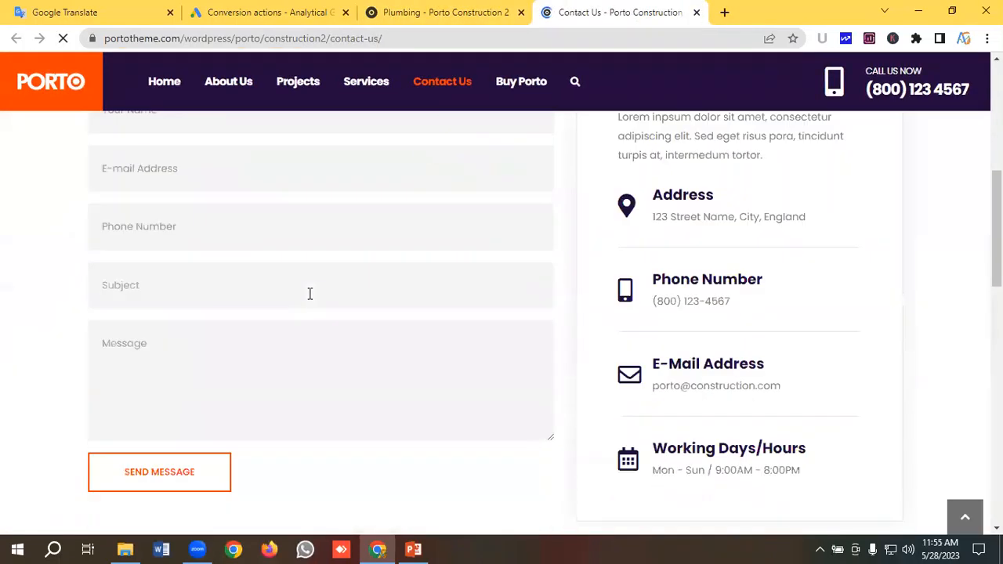
scroll(311, 294, "up", 2)
scroll(258, 304, "up", 1)
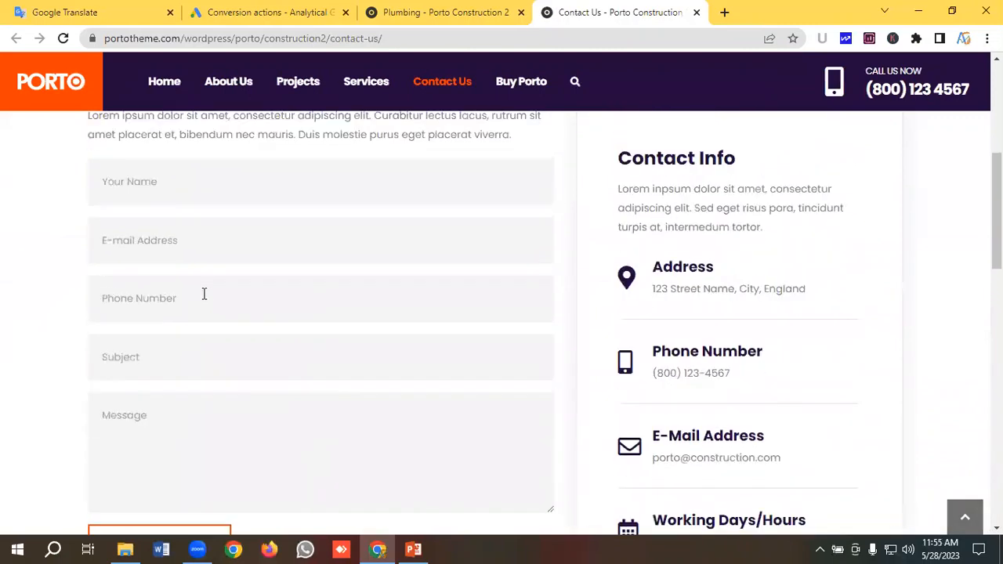
scroll(235, 276, "up", 1)
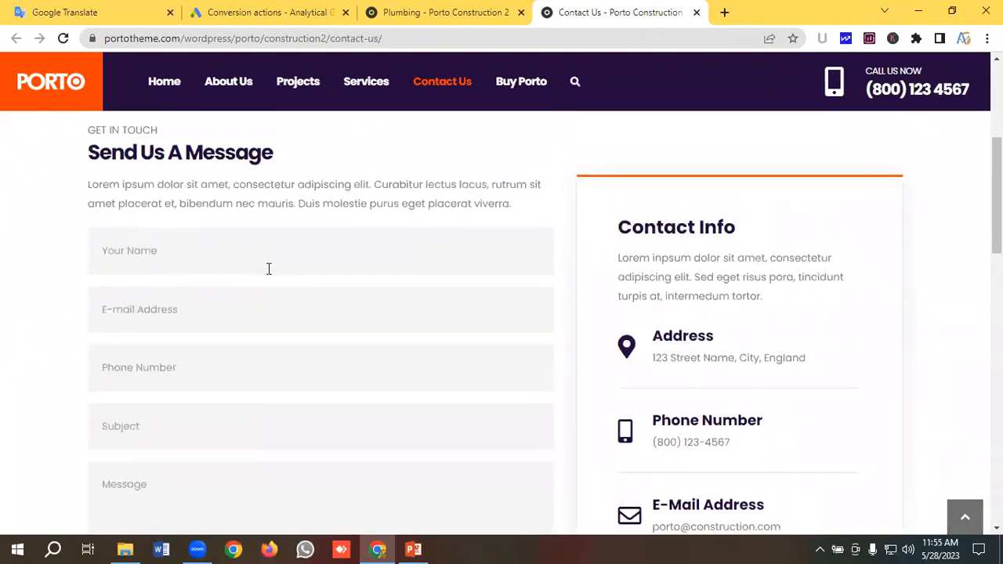
scroll(269, 275, "down", 2)
scroll(269, 277, "down", 1)
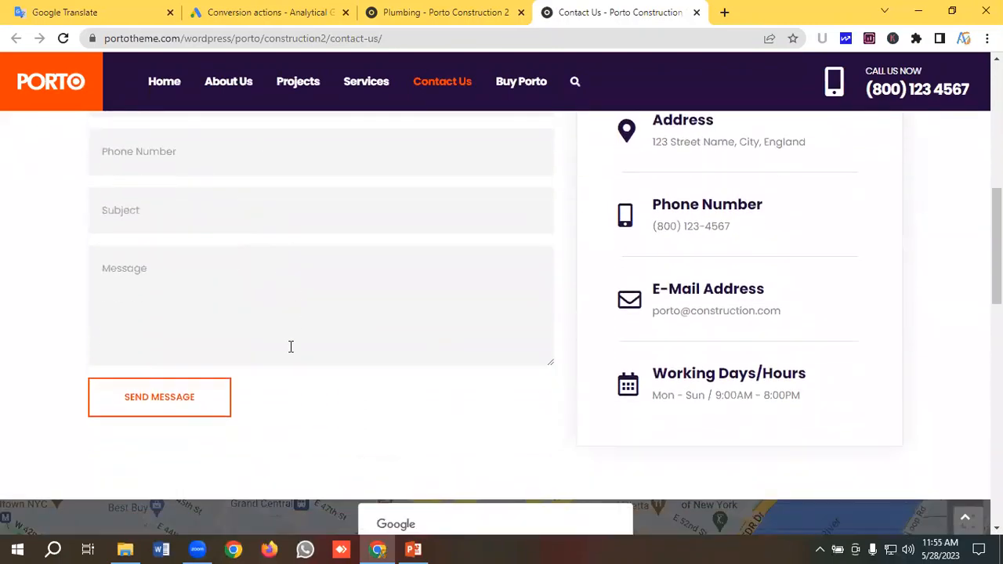
Examine the phone call lead conversion actions in Google Ads and the call number on the Porto Contact Us page.
left_click(280, 11)
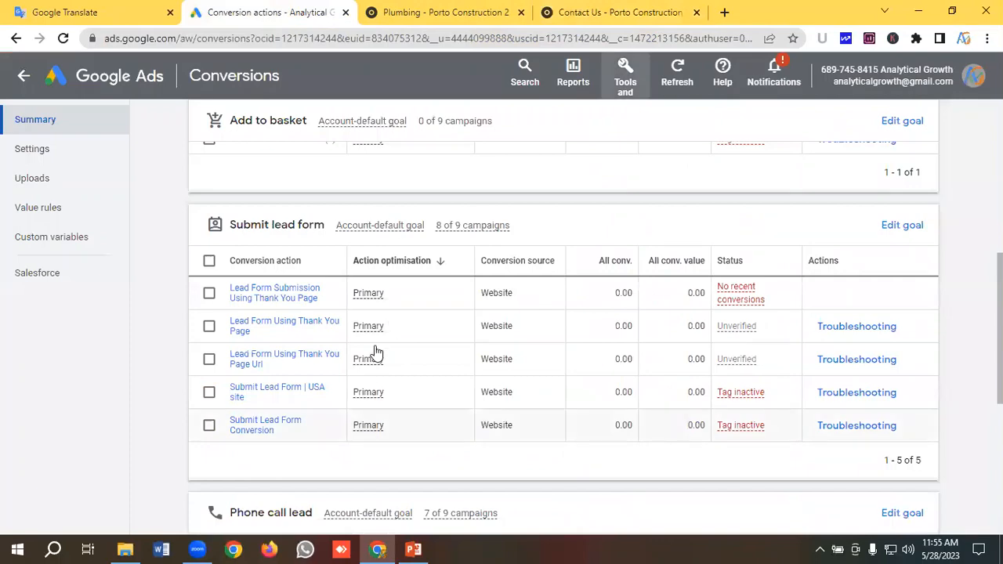
scroll(369, 337, "down", 2)
scroll(366, 359, "down", 1)
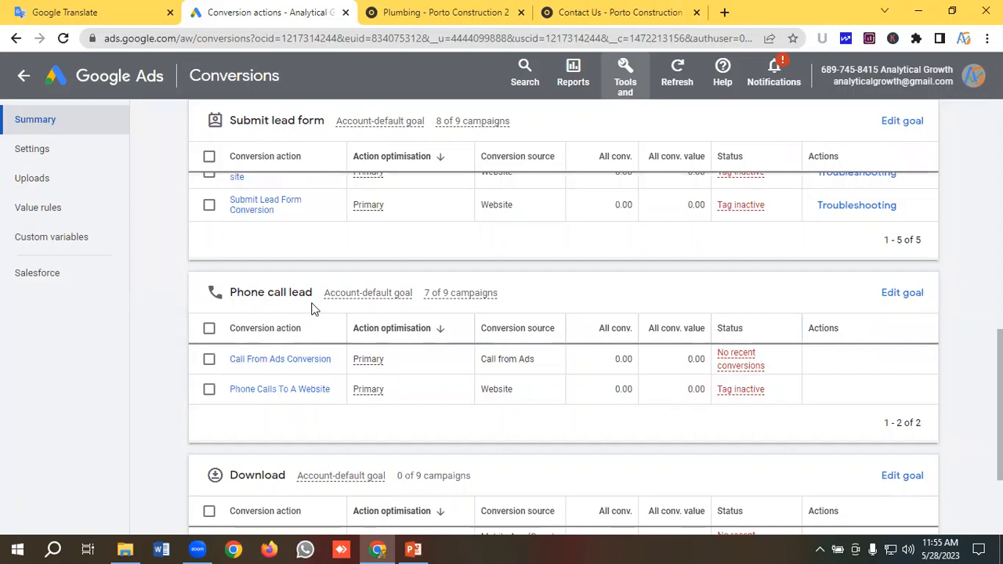
scroll(311, 308, "down", 1)
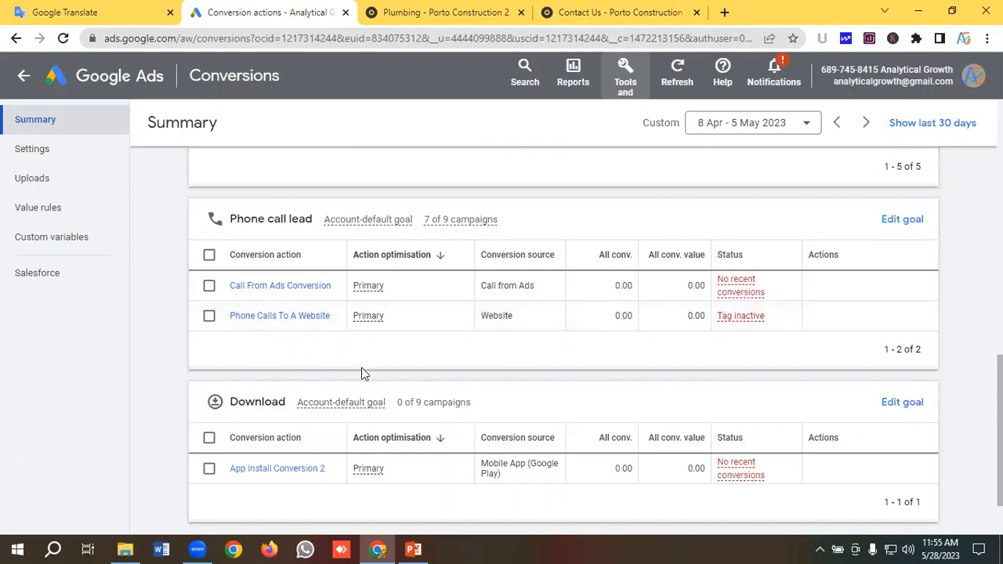
left_click(595, 12)
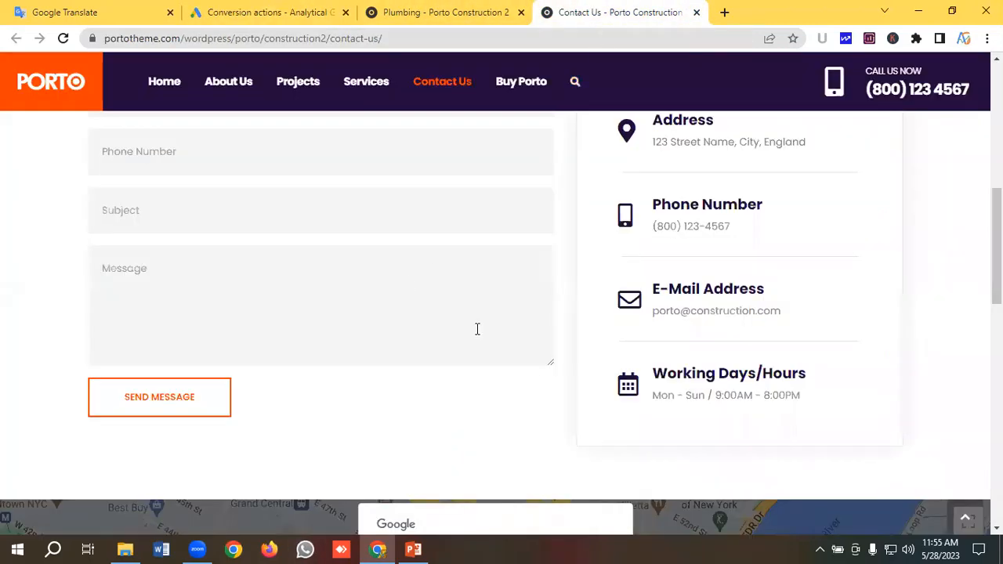
scroll(761, 269, "up", 7)
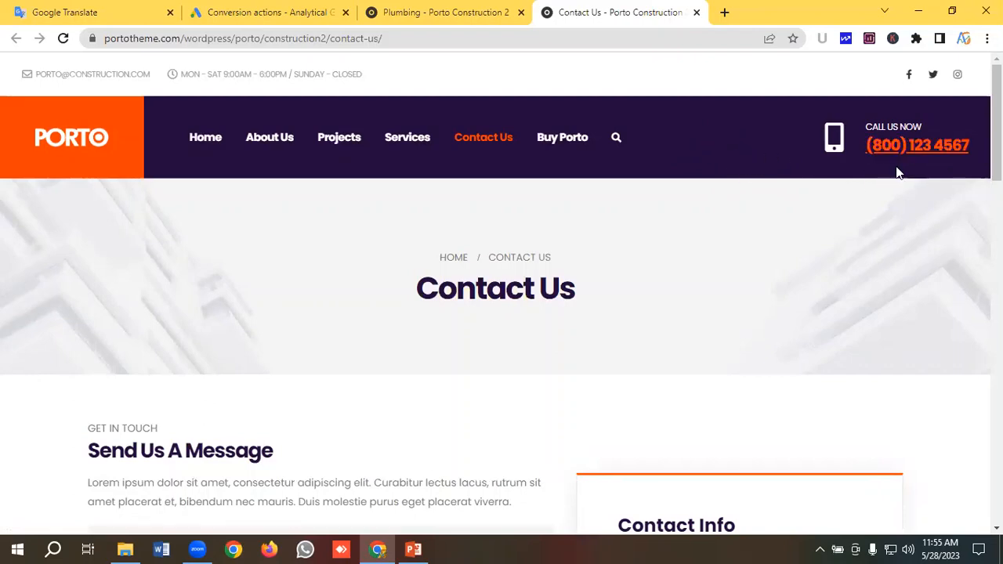
Return to the Google Ads campaigns overview and start a new campaign.
left_click(268, 12)
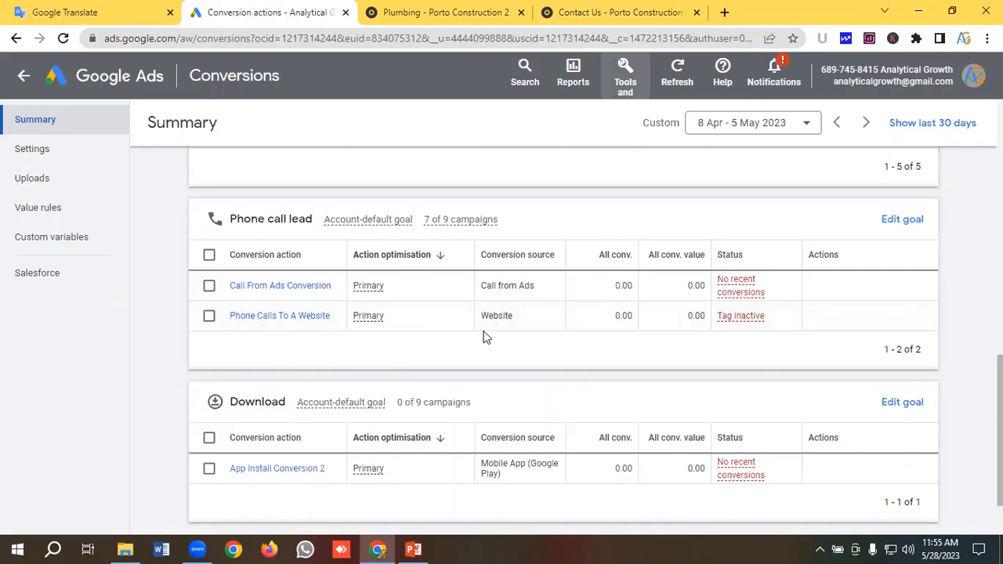
scroll(490, 331, "up", 4)
scroll(494, 329, "up", 5)
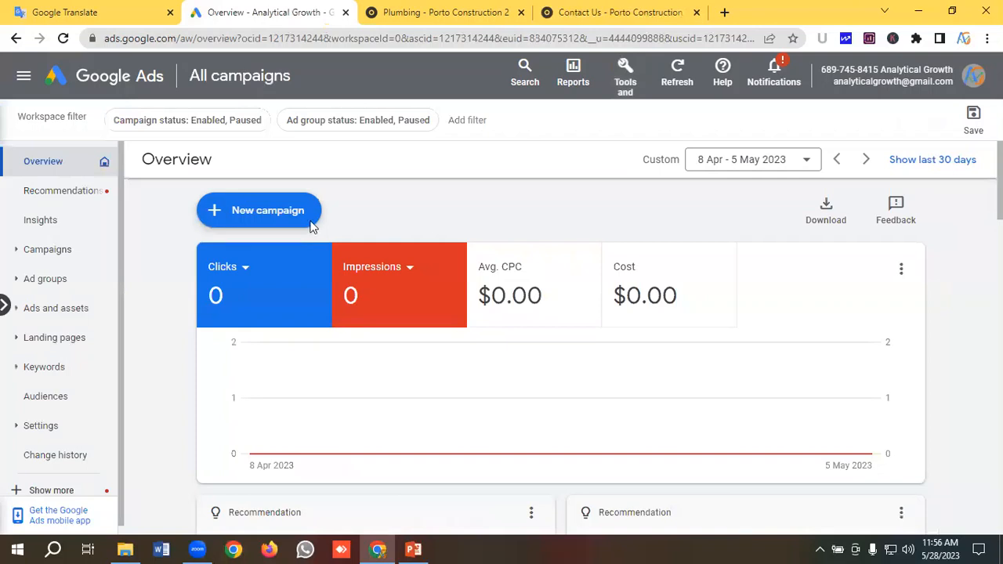
left_click(266, 212)
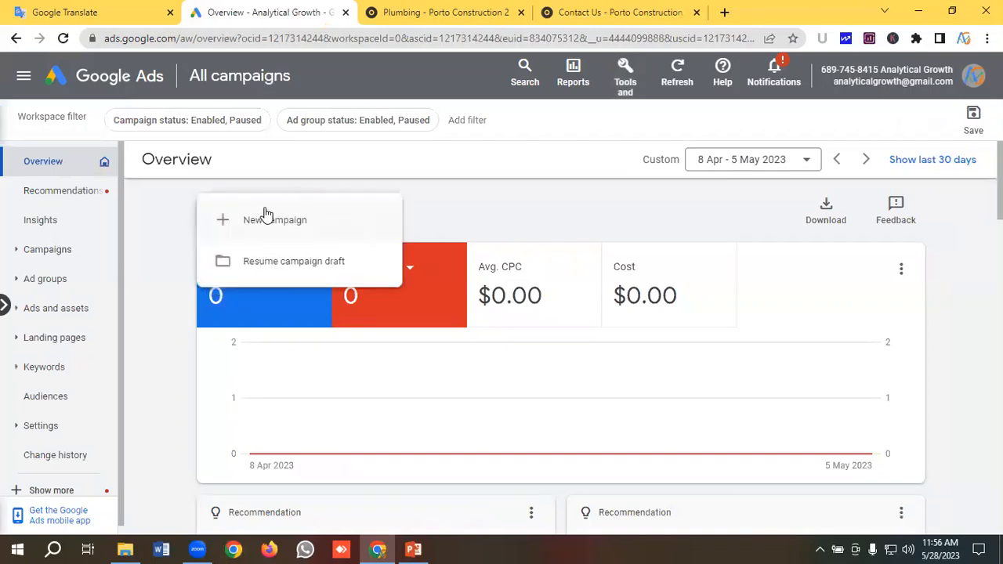
left_click(280, 223)
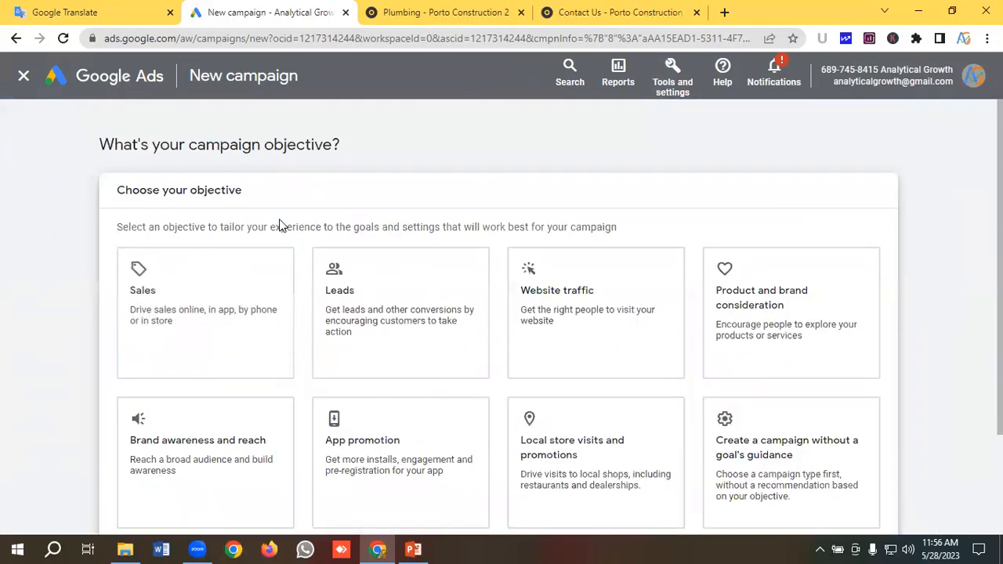
Choose Leads as the campaign objective and examine the message form on the Porto Contact Us page.
left_click(334, 348)
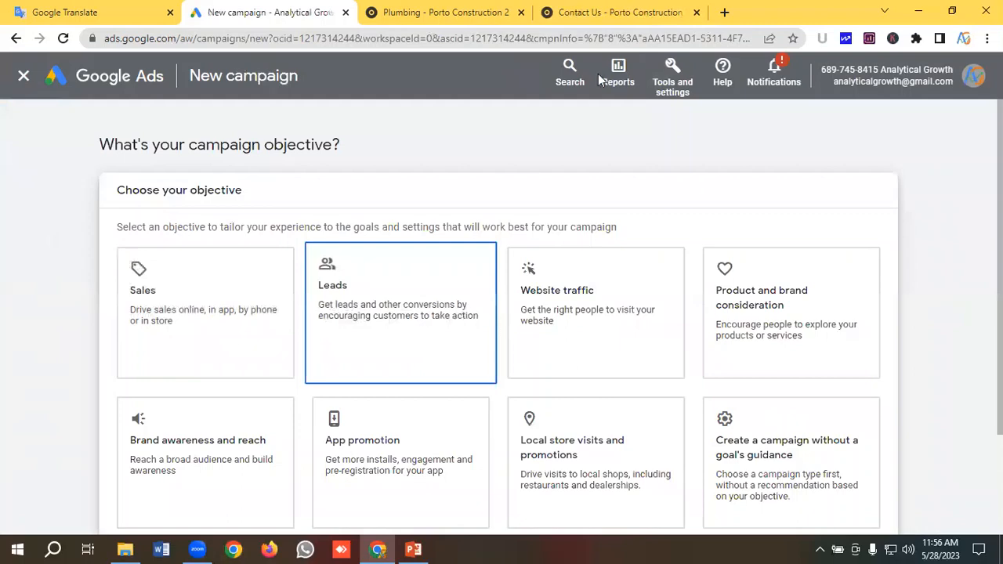
left_click(603, 12)
scroll(321, 264, "down", 5)
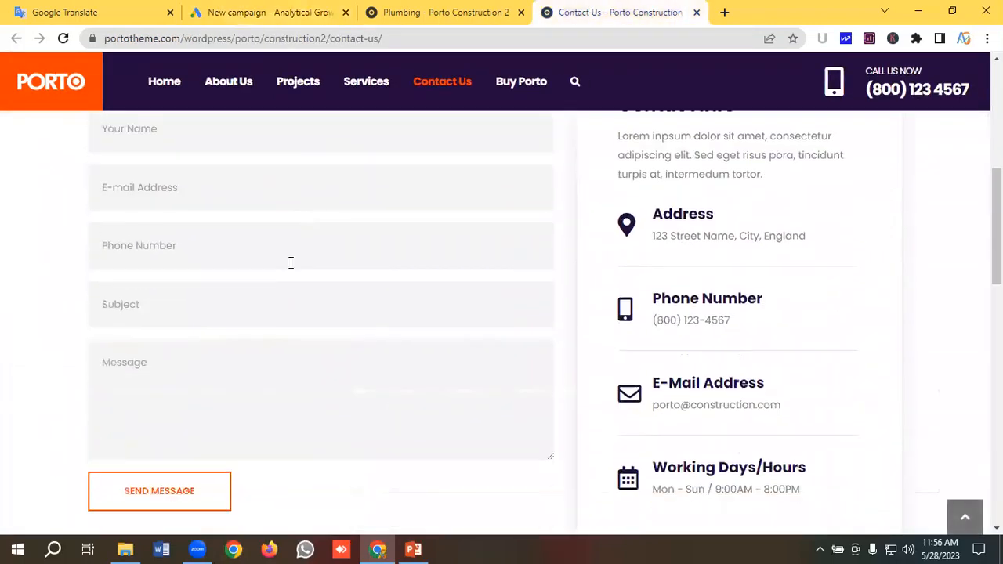
scroll(235, 262, "up", 2)
scroll(240, 271, "down", 3)
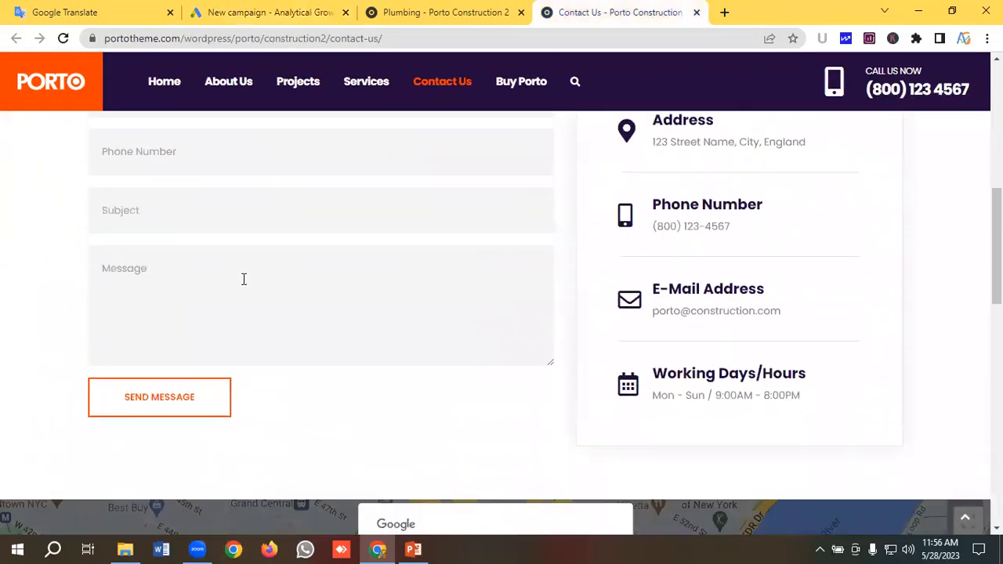
scroll(243, 279, "up", 2)
left_click(273, 11)
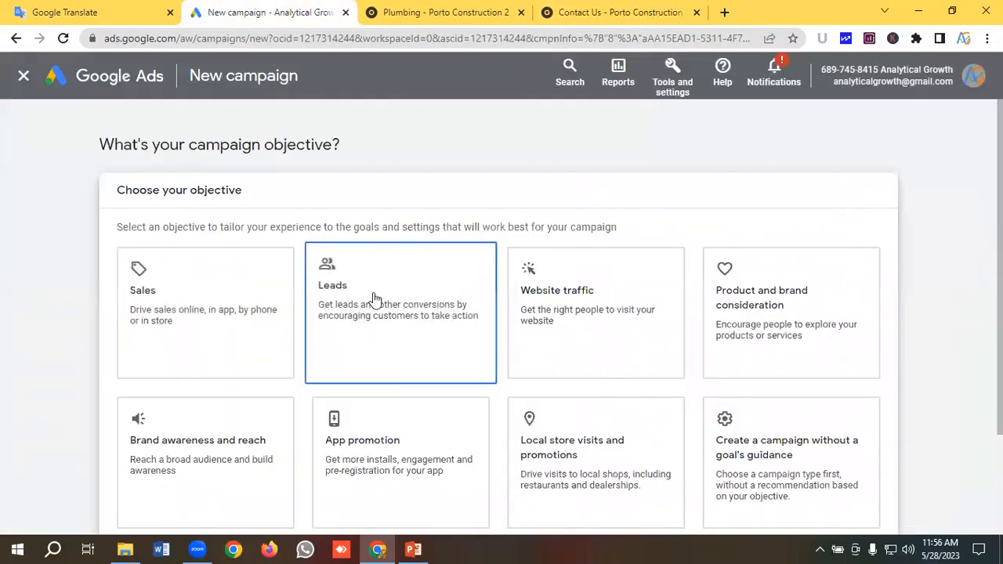
Remove the Add to basket and Purchases conversion goals from the campaign.
scroll(373, 299, "down", 2)
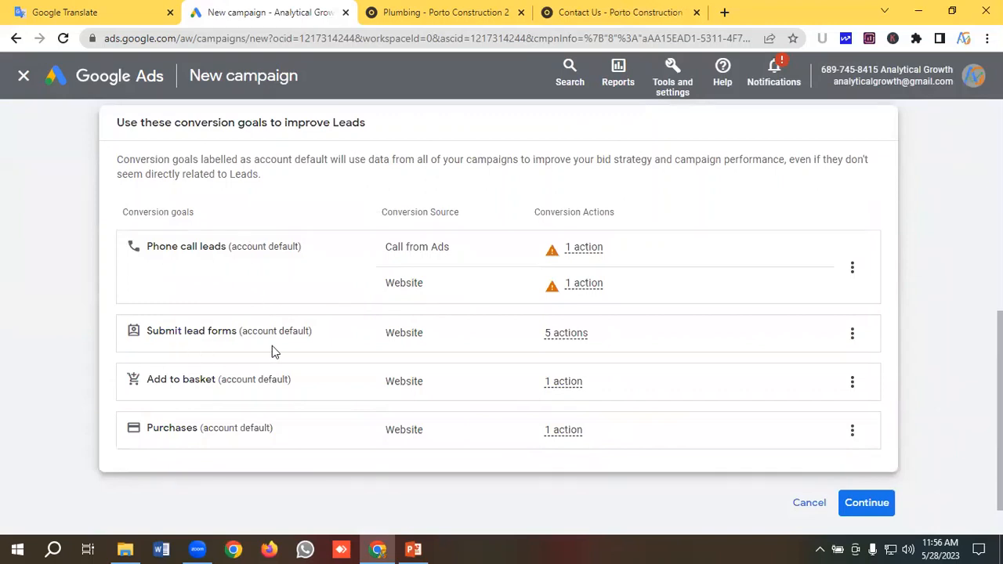
scroll(340, 300, "down", 1)
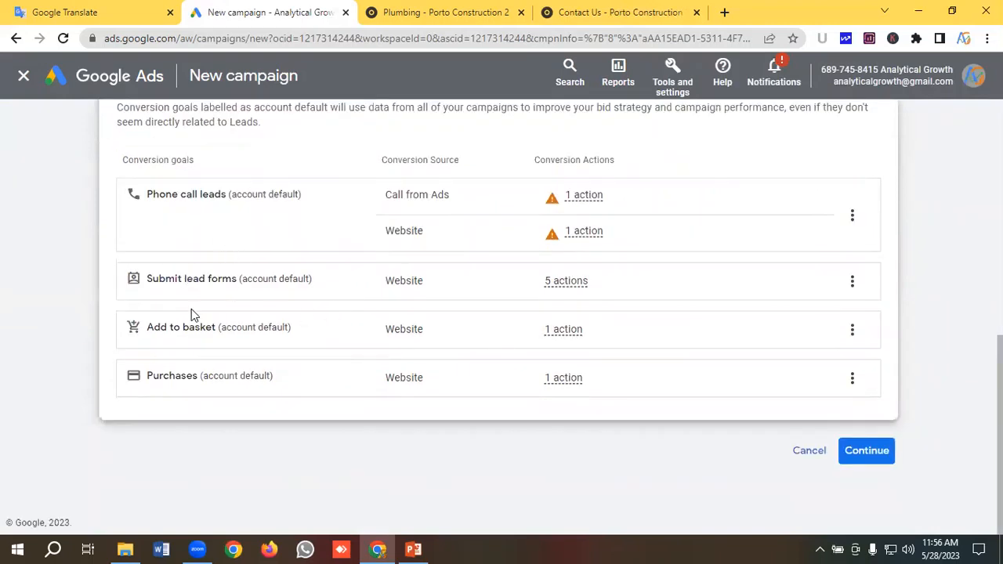
left_click(852, 330)
left_click(875, 343)
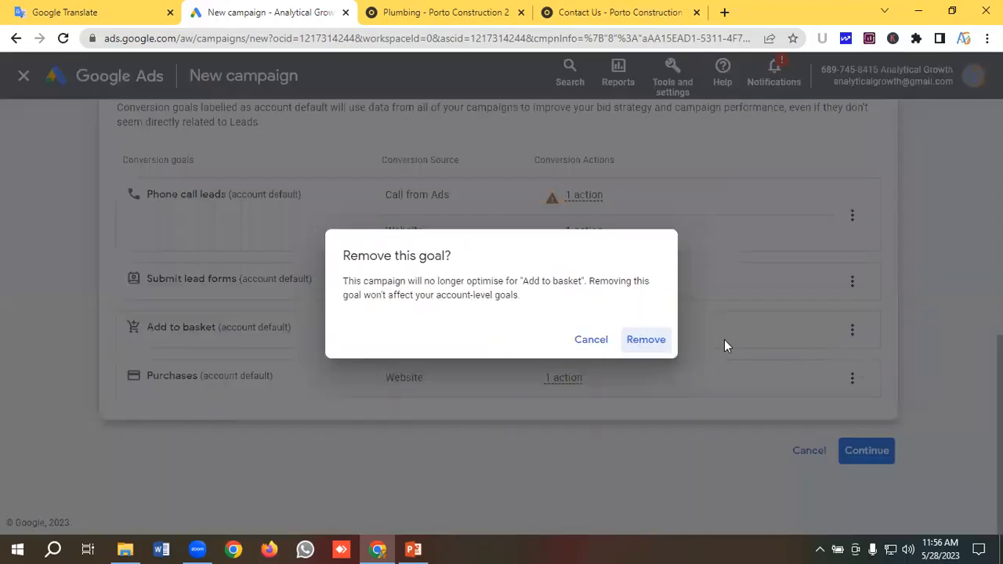
left_click(649, 344)
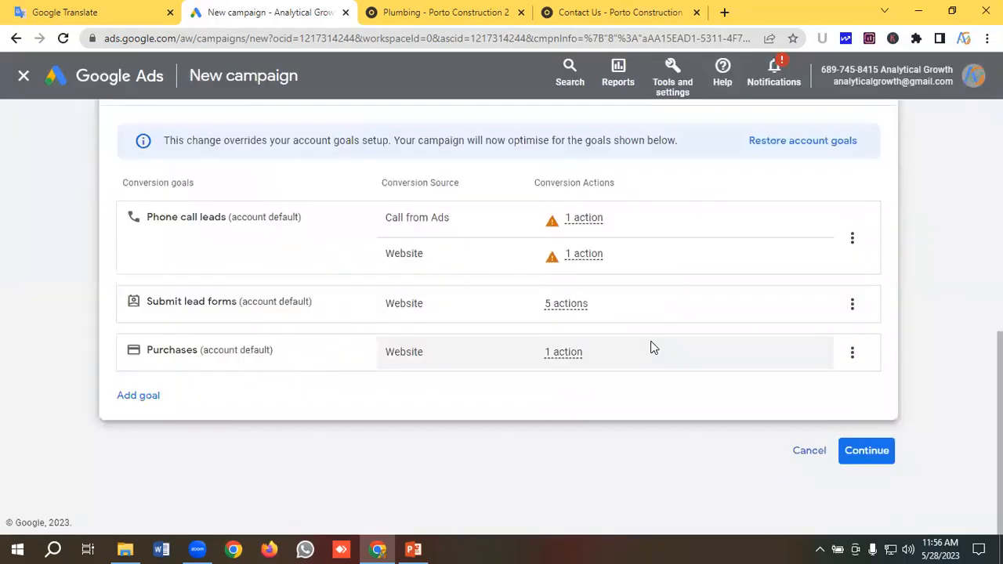
left_click(853, 353)
left_click(891, 372)
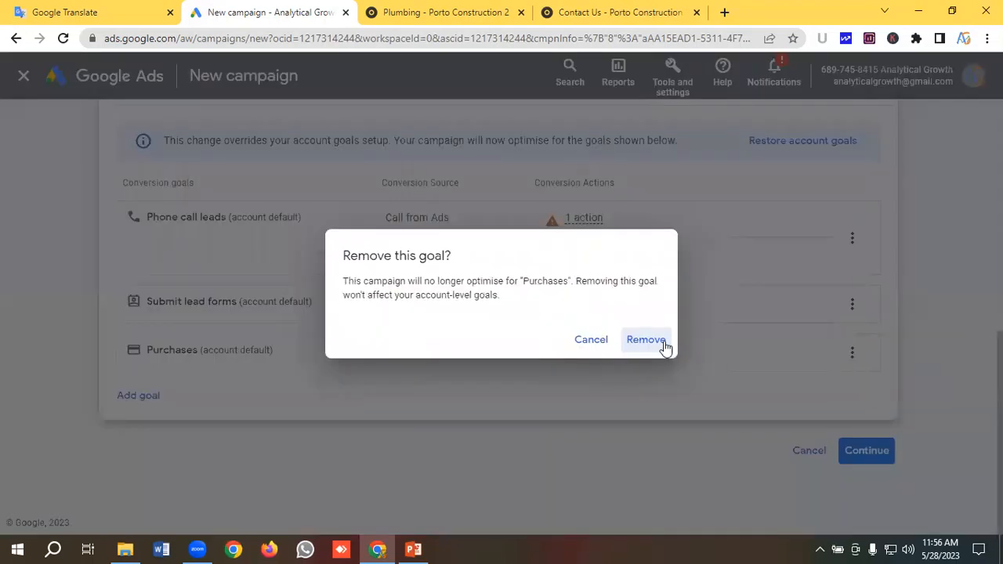
left_click(648, 341)
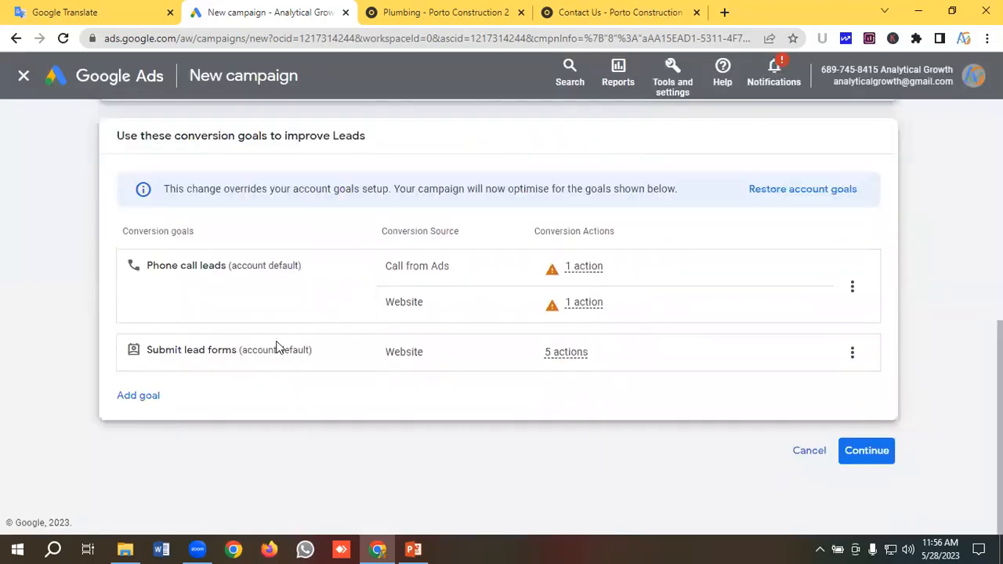
Accept the phone call leads and submit lead forms goals, and choose Search as the campaign type.
left_click(868, 452)
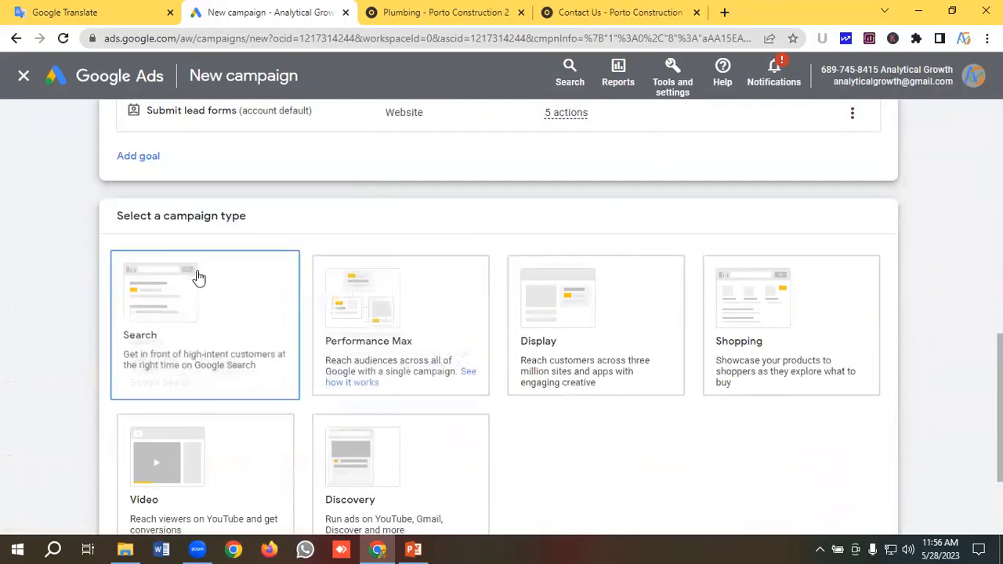
scroll(235, 282, "down", 1)
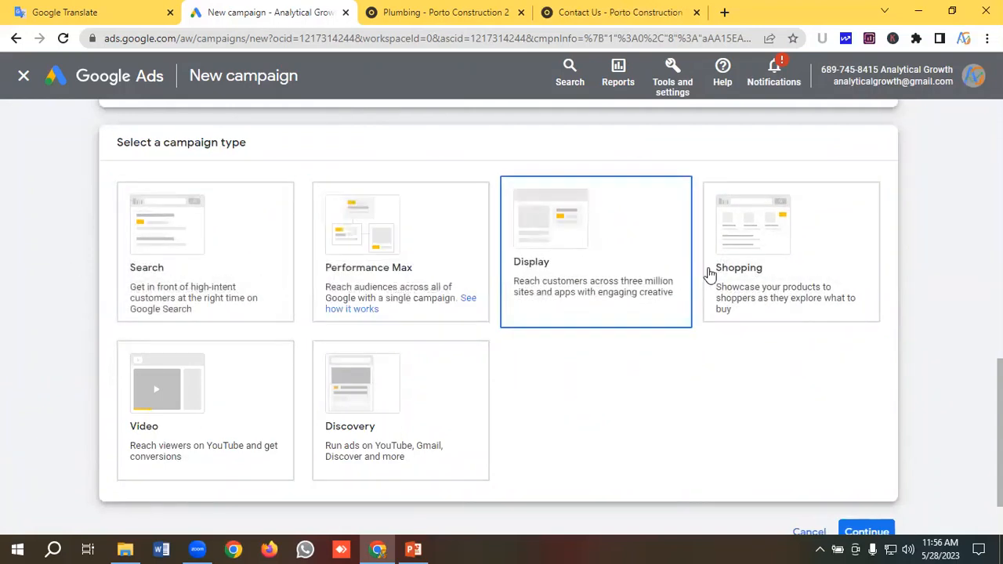
left_click(186, 267)
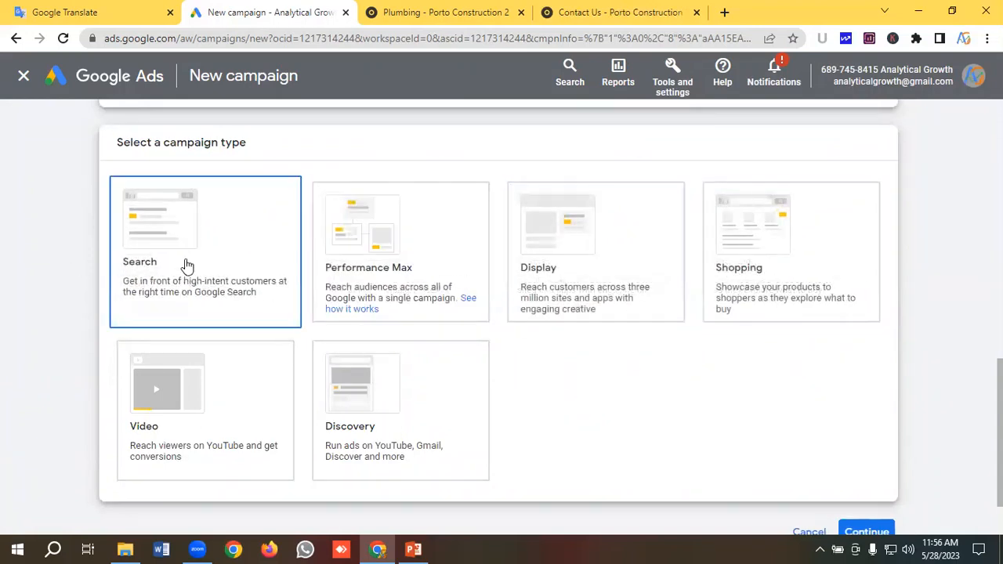
Name the campaign "Porto Plumbers | Leads" and start it as a new campaign instead of a saved draft.
scroll(186, 266, "down", 6)
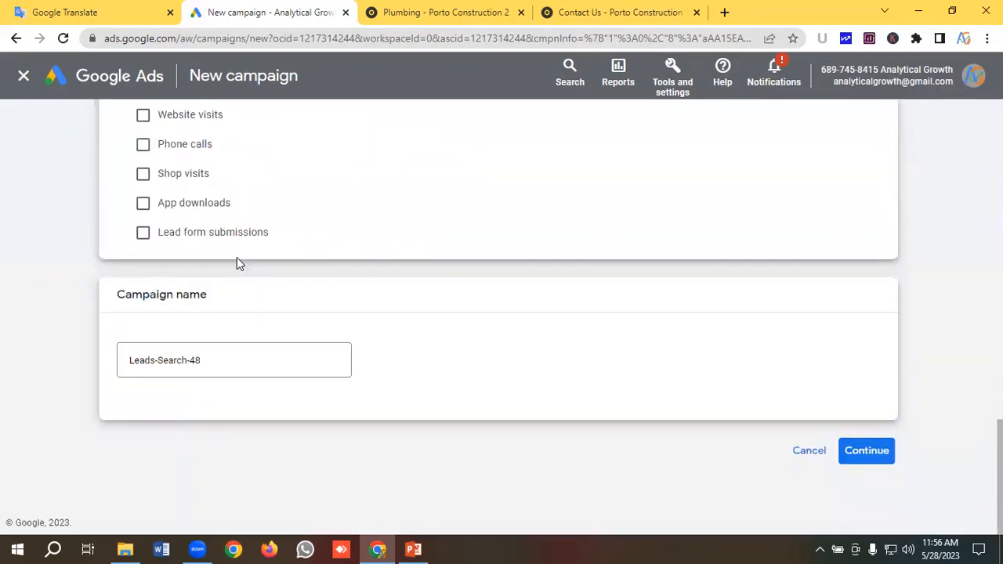
left_click(211, 356)
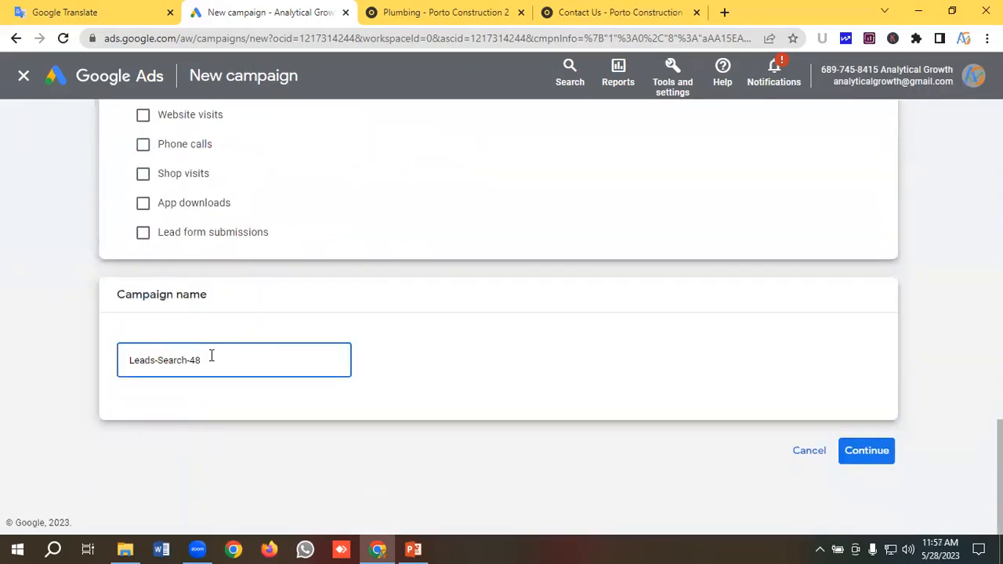
key("ctrl+a")
key("BackSpace")
left_click(873, 453)
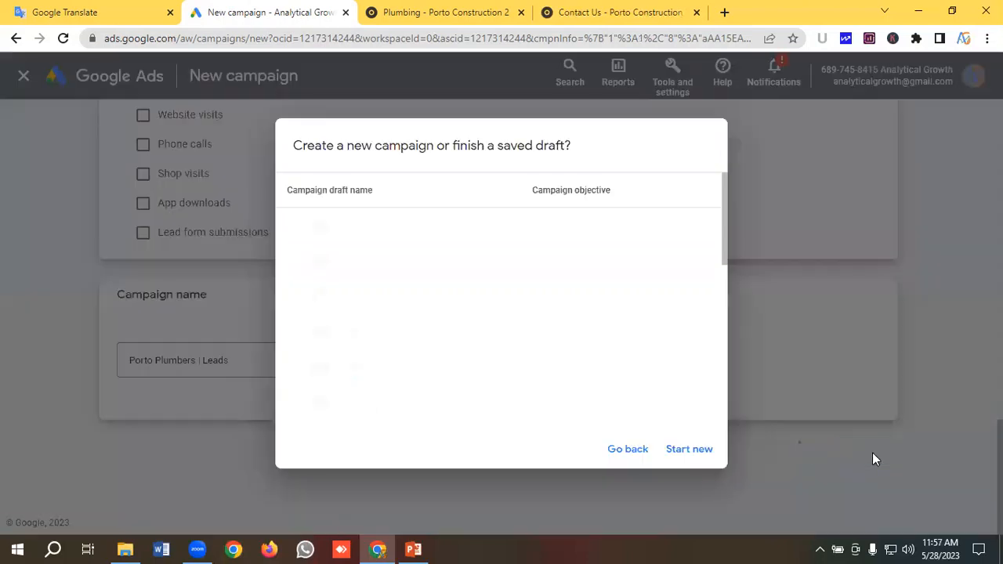
left_click(699, 453)
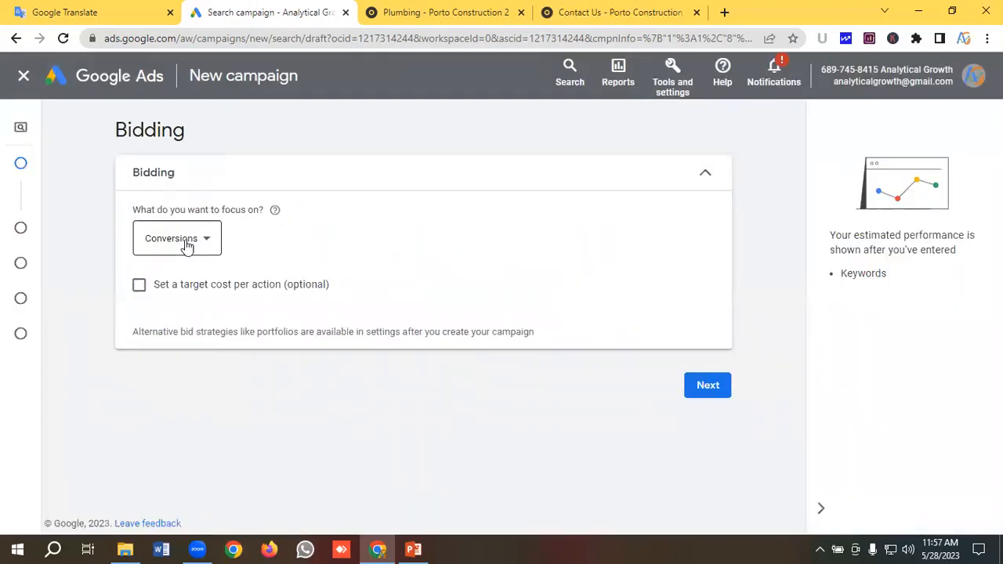
Set the bidding focus to Clicks without a maximum cost per click limit and proceed to the campaign settings.
left_click(187, 246)
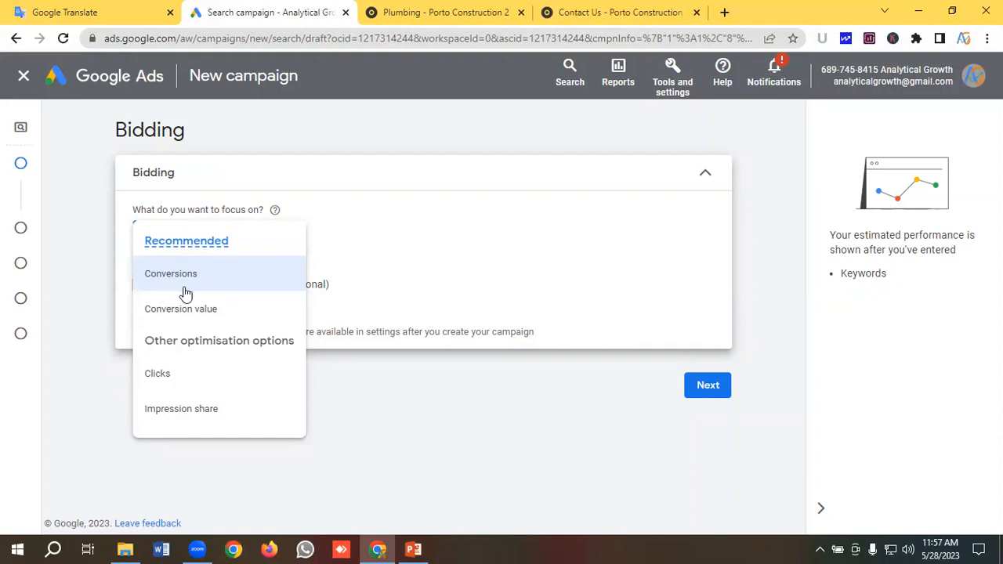
left_click(159, 376)
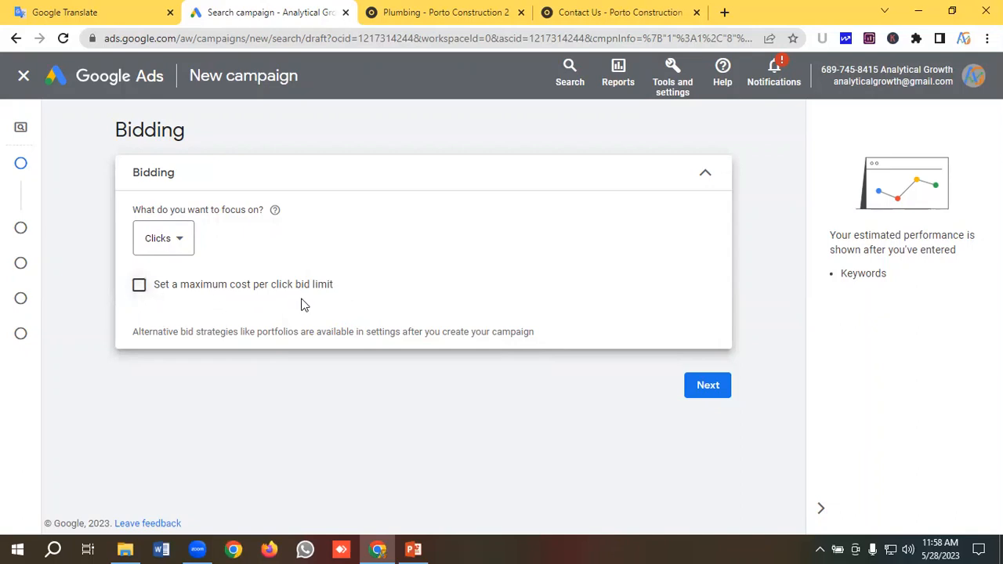
left_click(707, 385)
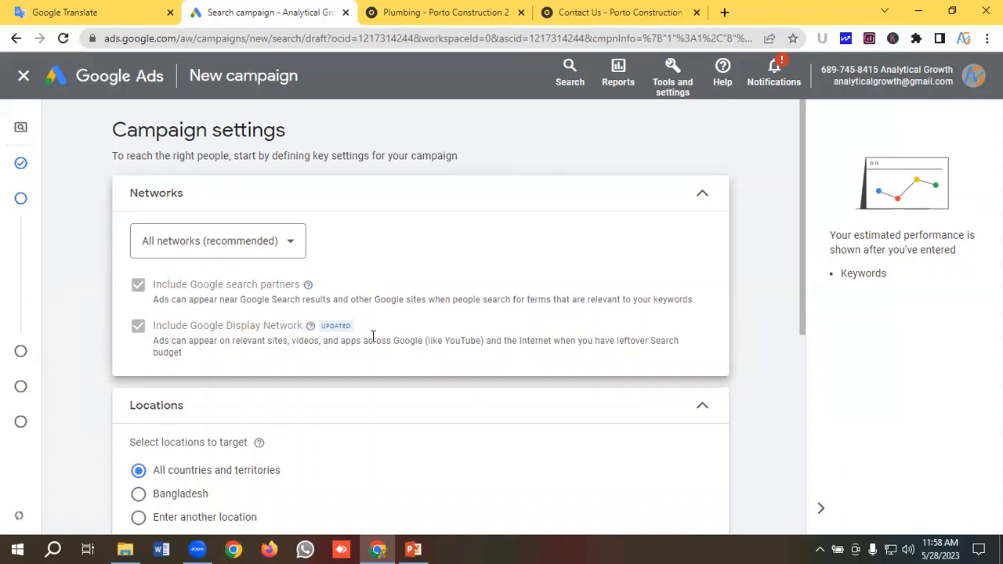
Switch the networks setting to Choose networks and exclude Google search partners and the Google Display Network.
left_click(197, 243)
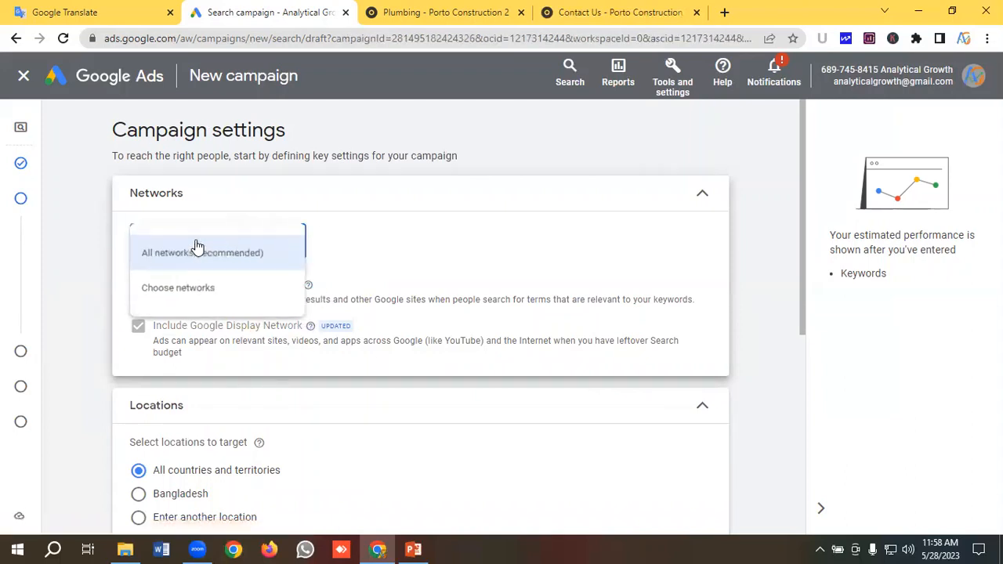
left_click(148, 288)
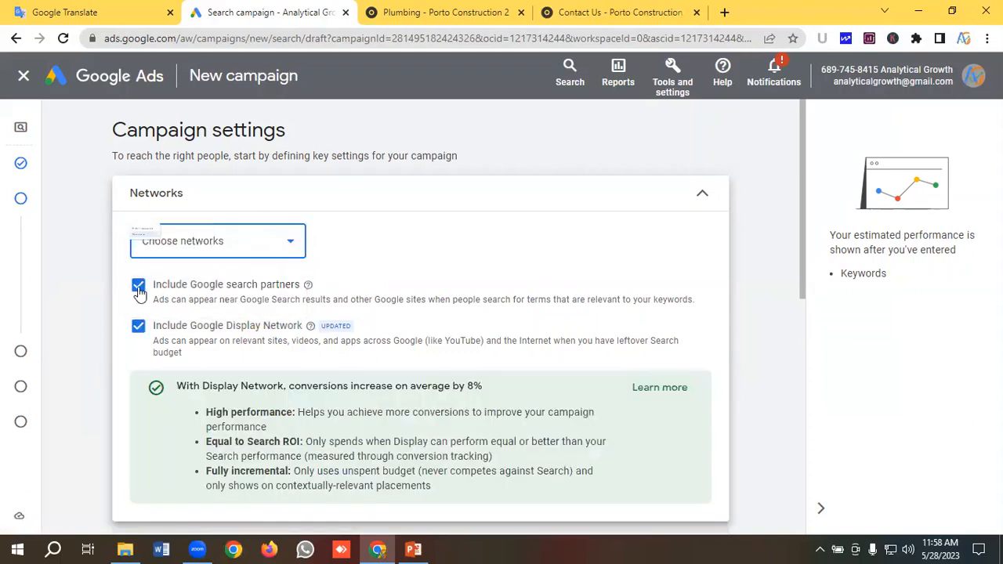
left_click(138, 285)
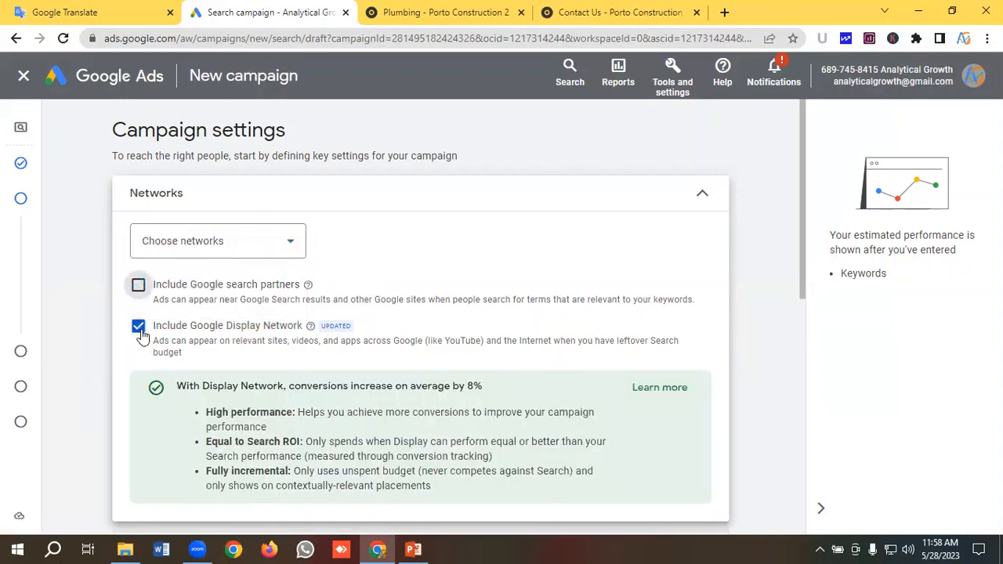
left_click(138, 326)
Target the United States as a custom location for the campaign.
scroll(170, 321, "down", 2)
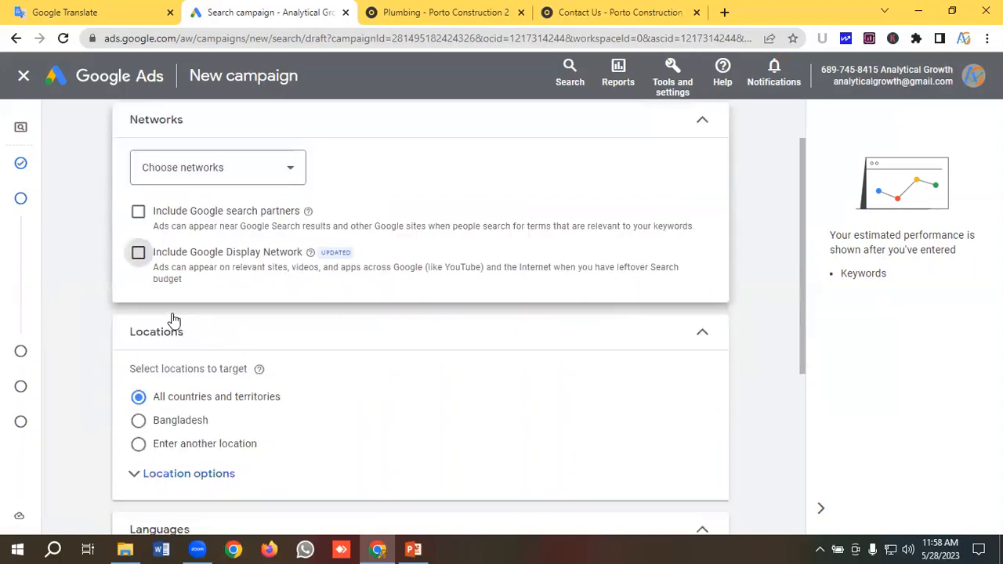
scroll(206, 330, "down", 2)
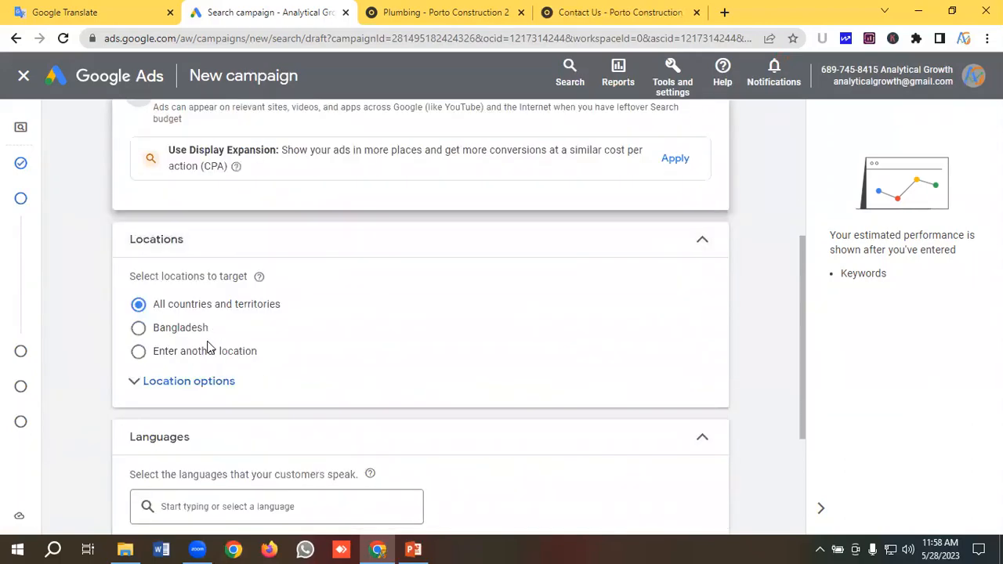
left_click(139, 353)
scroll(201, 347, "down", 1)
left_click(211, 323)
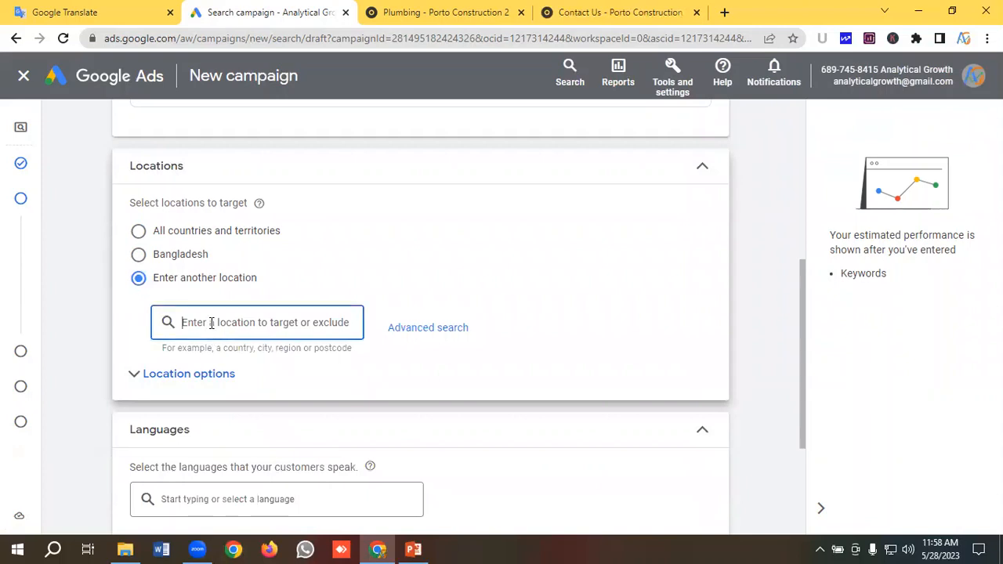
type("Uni")
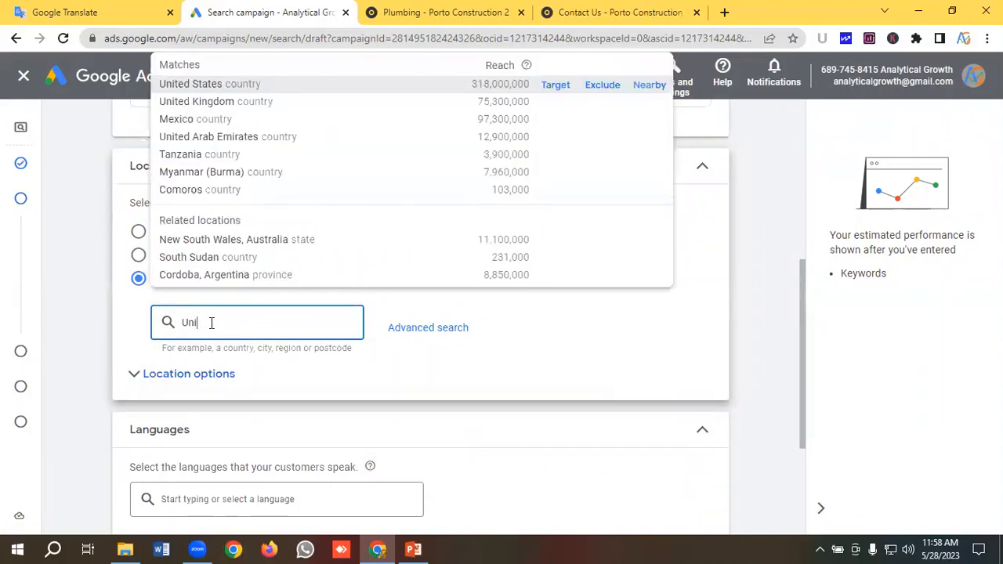
left_click(556, 84)
Restrict the location targeting to Presence: people in or regularly in the targeted locations.
scroll(166, 310, "down", 1)
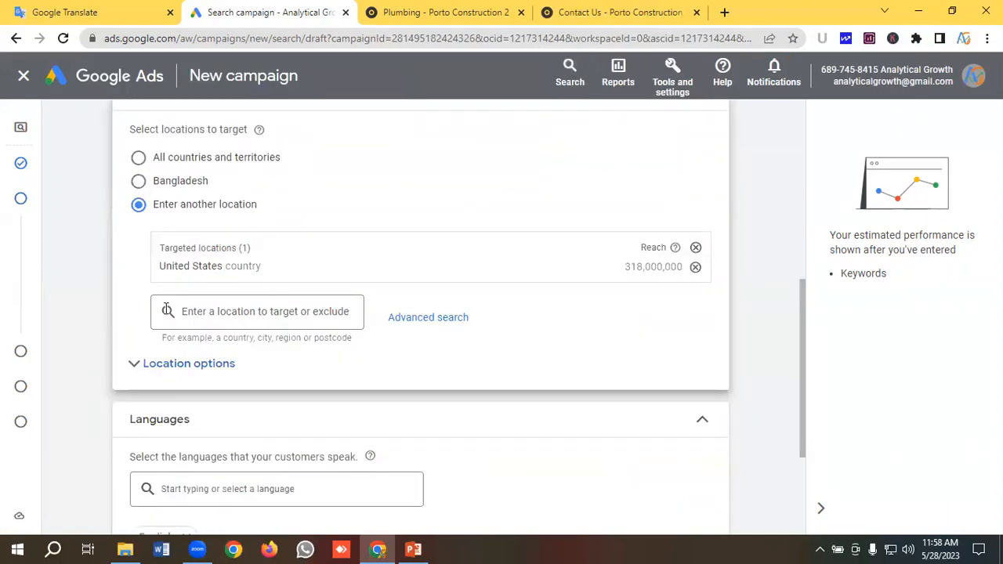
scroll(235, 361, "down", 1)
left_click(212, 300)
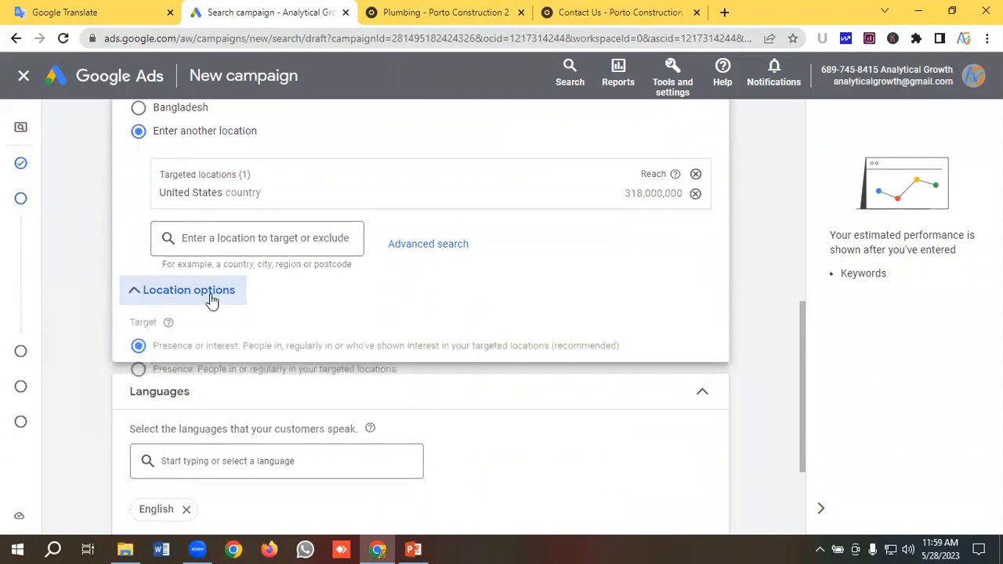
scroll(154, 312, "down", 1)
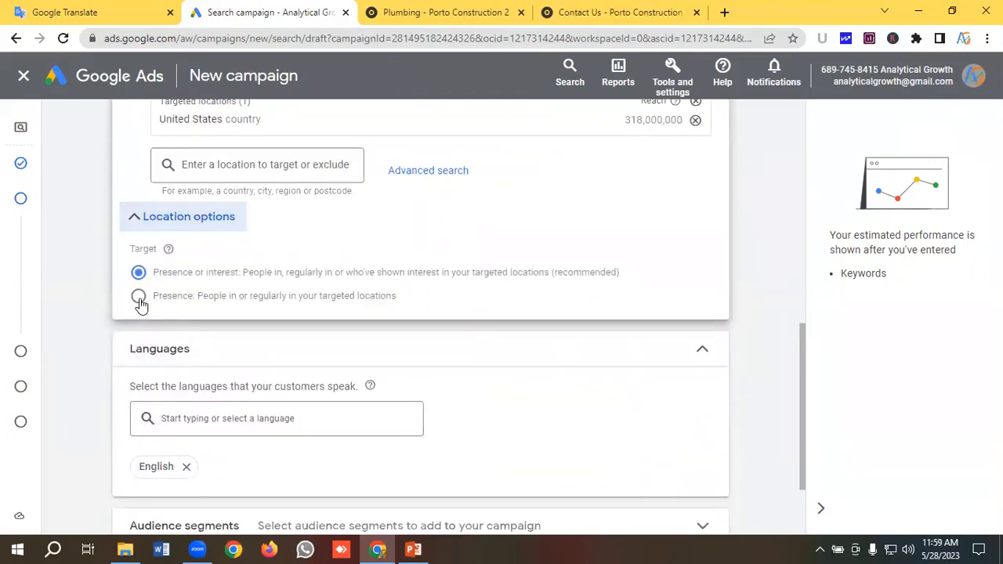
left_click(139, 297)
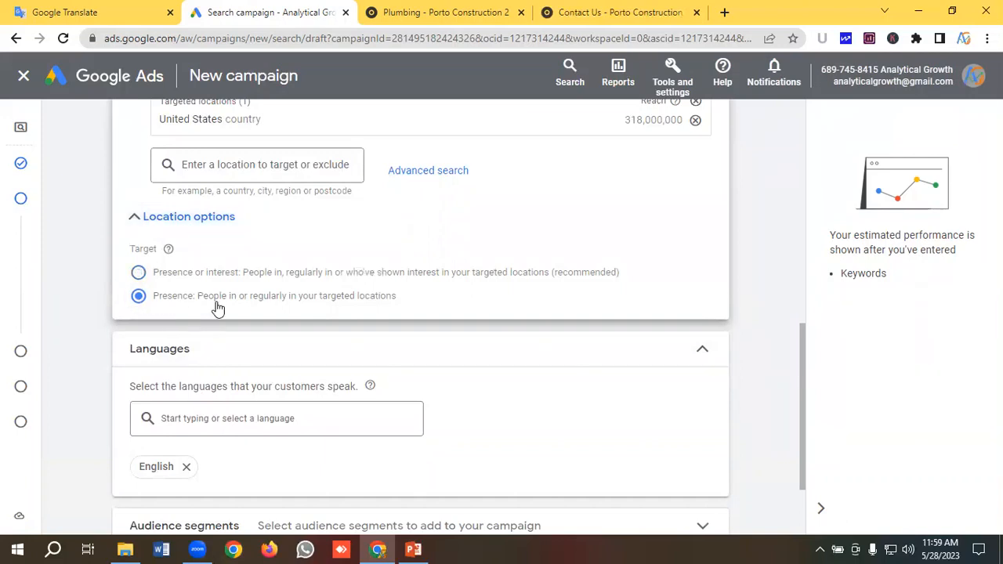
Look through the list of customer languages available for the campaign.
scroll(228, 307, "down", 1)
scroll(196, 310, "down", 1)
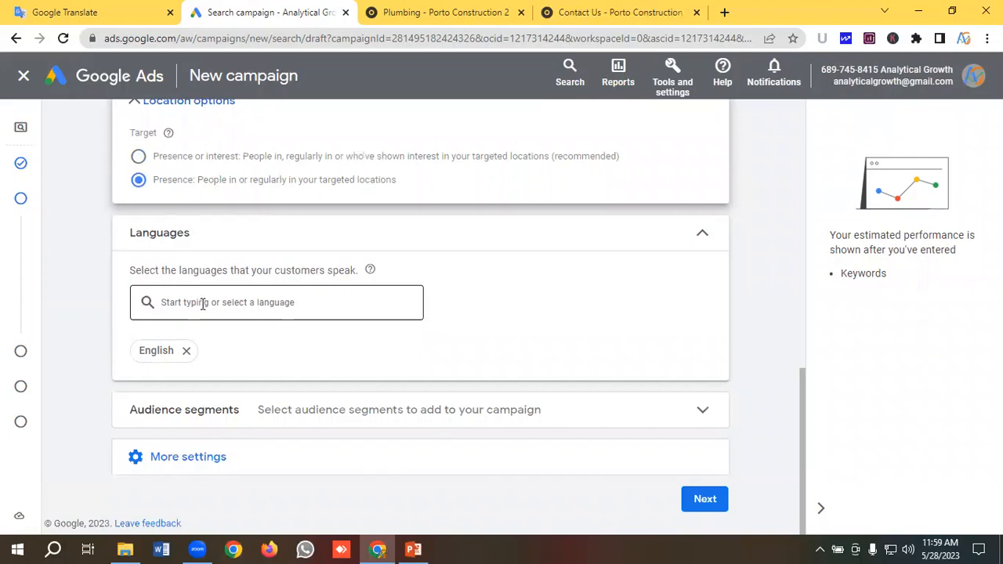
left_click(203, 304)
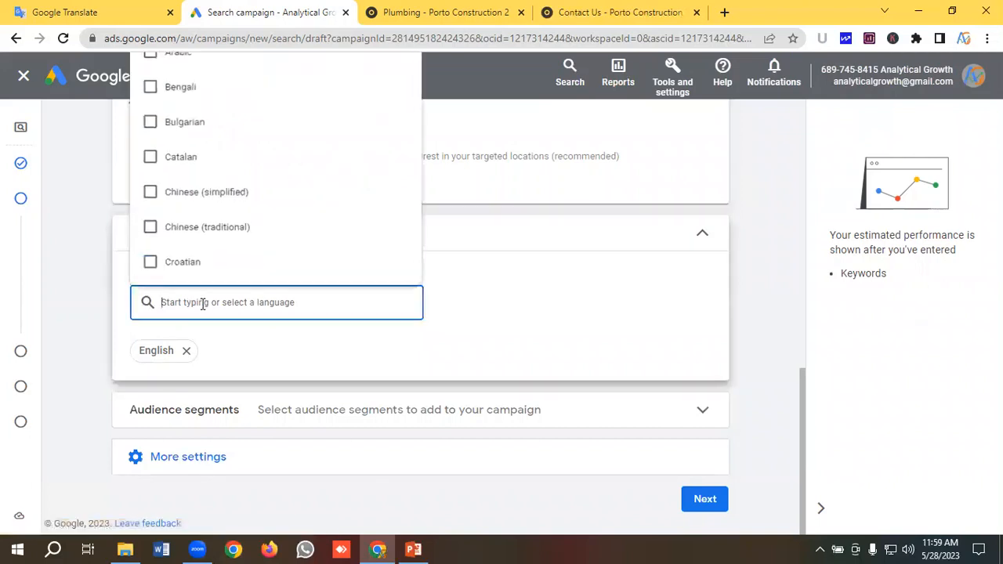
scroll(230, 199, "up", 2)
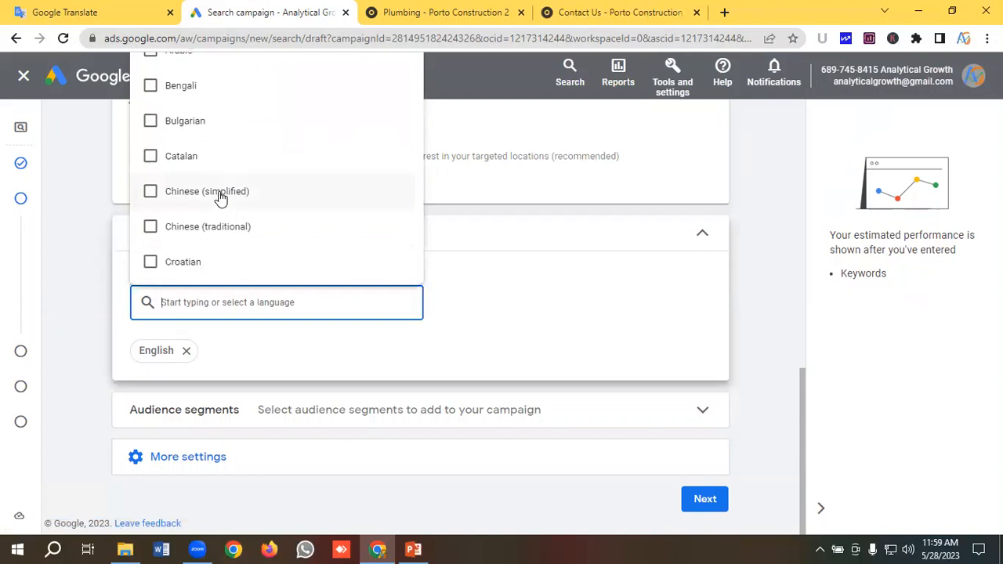
scroll(188, 170, "down", 4)
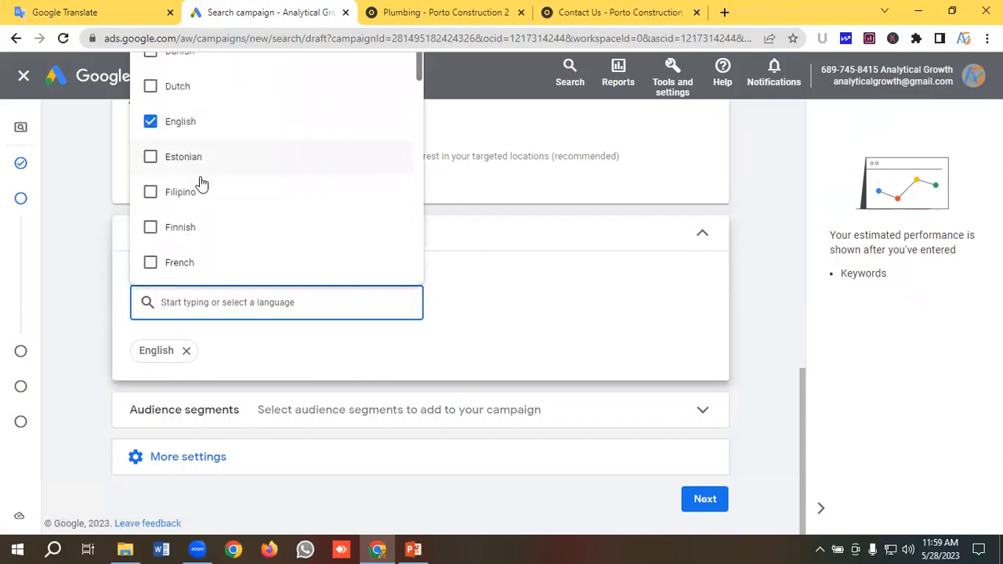
scroll(212, 167, "down", 3)
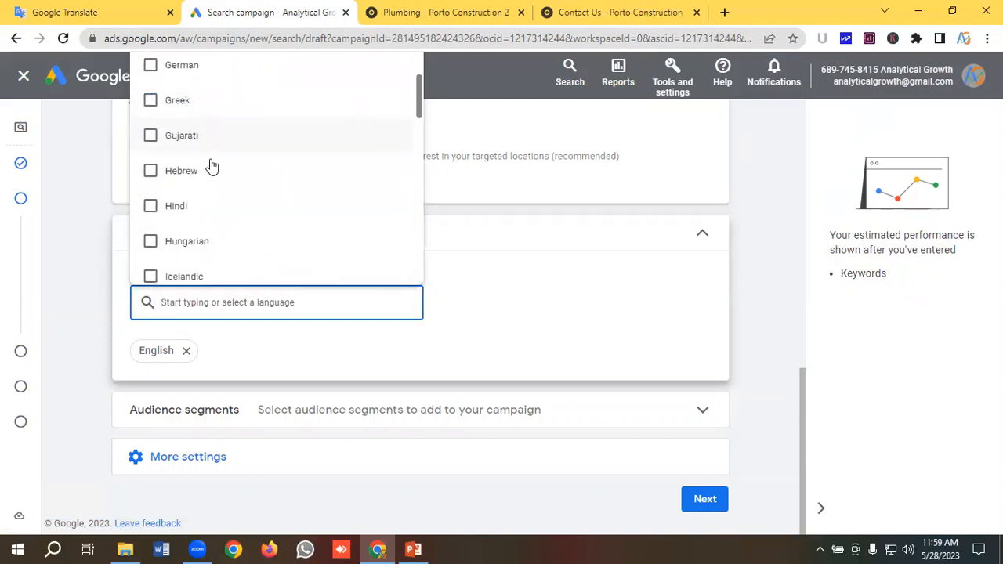
scroll(210, 167, "down", 2)
left_click(204, 347)
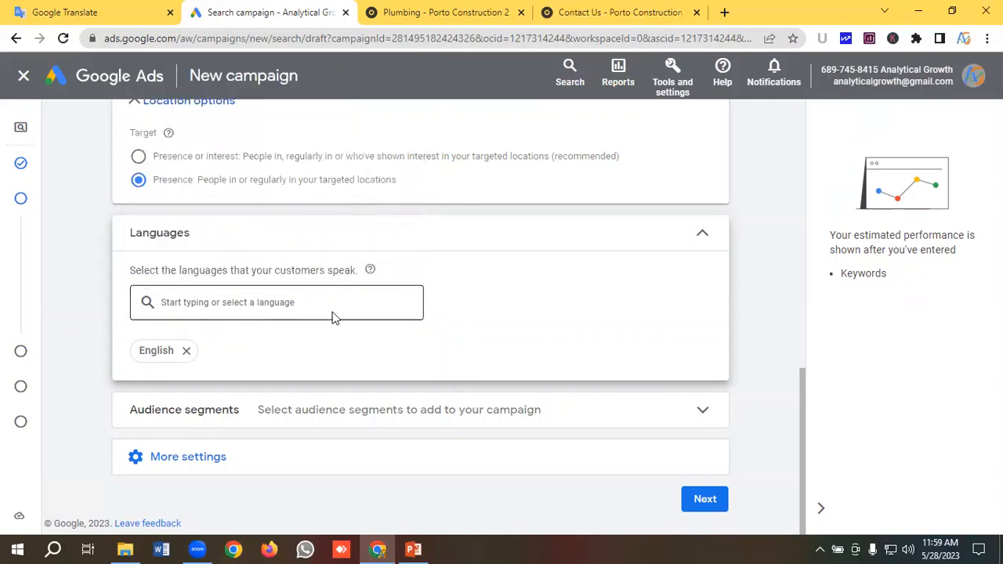
Examine the audience segment categories and targeting settings available for the campaign, and collapse the section.
left_click(173, 413)
scroll(263, 353, "down", 2)
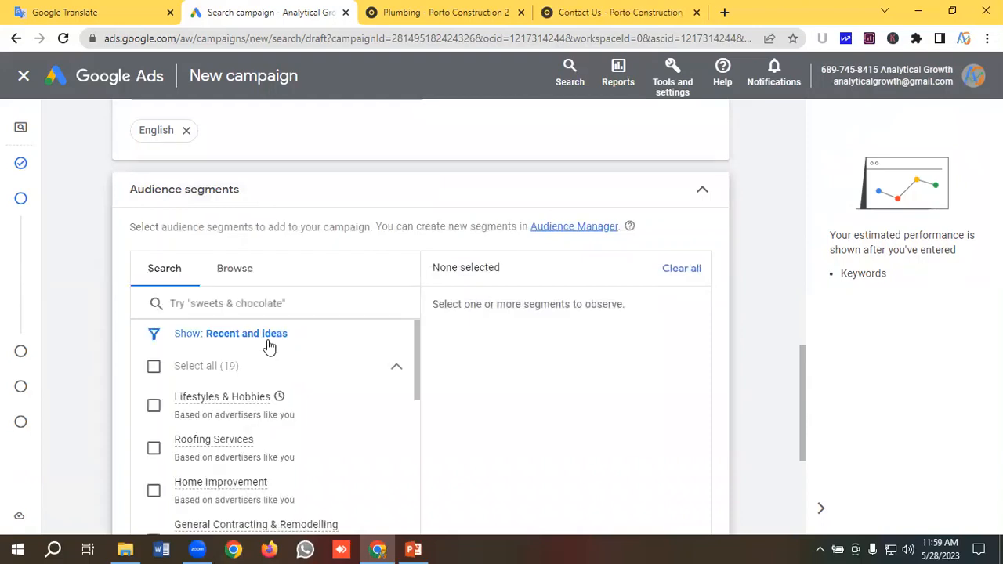
left_click(243, 278)
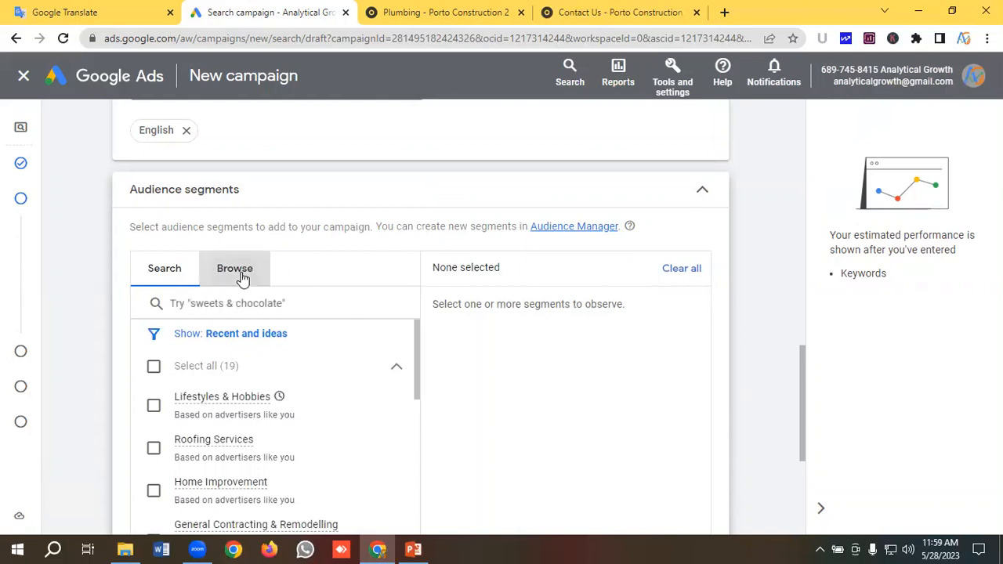
scroll(243, 279, "down", 1)
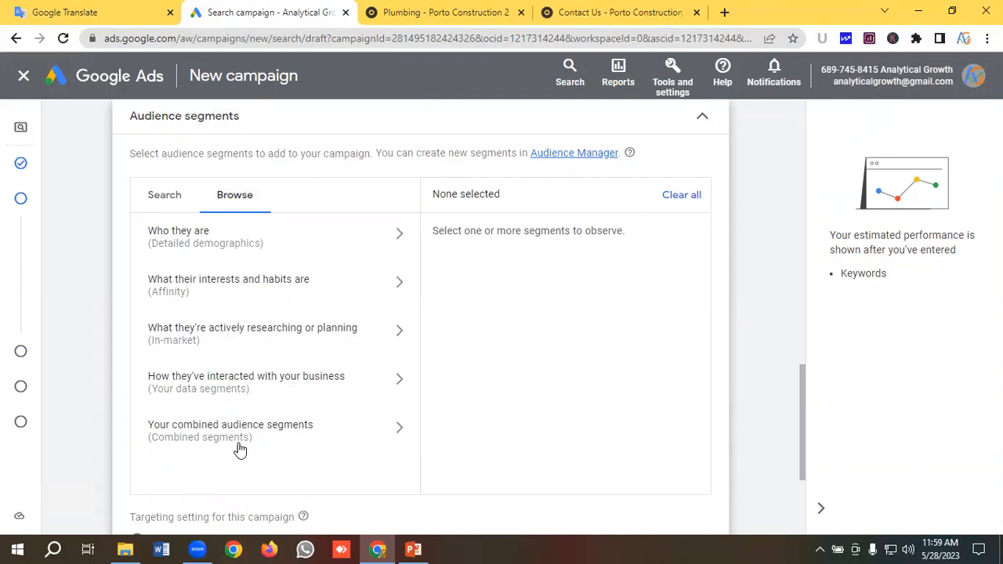
scroll(274, 360, "down", 2)
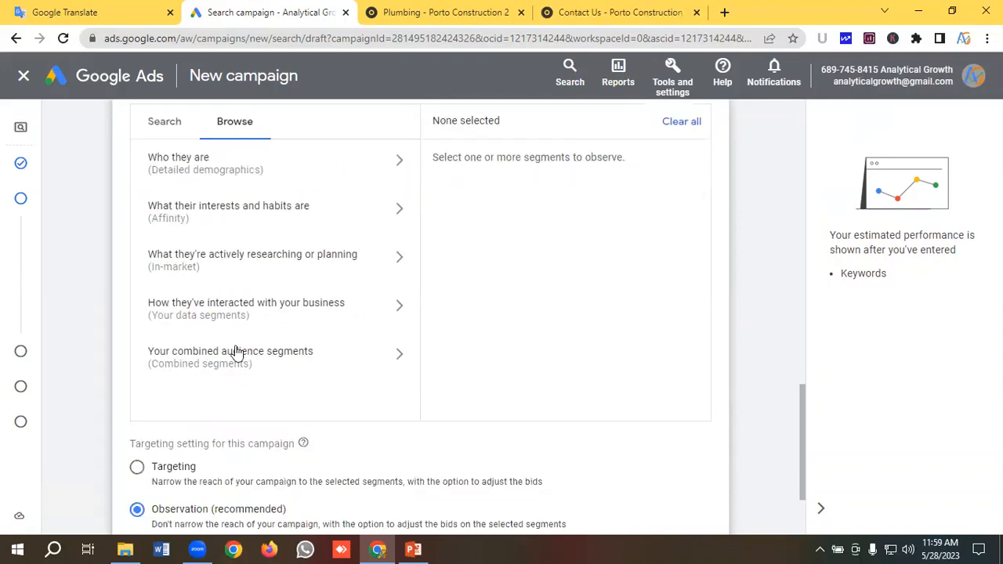
scroll(240, 345, "up", 2)
scroll(284, 332, "up", 1)
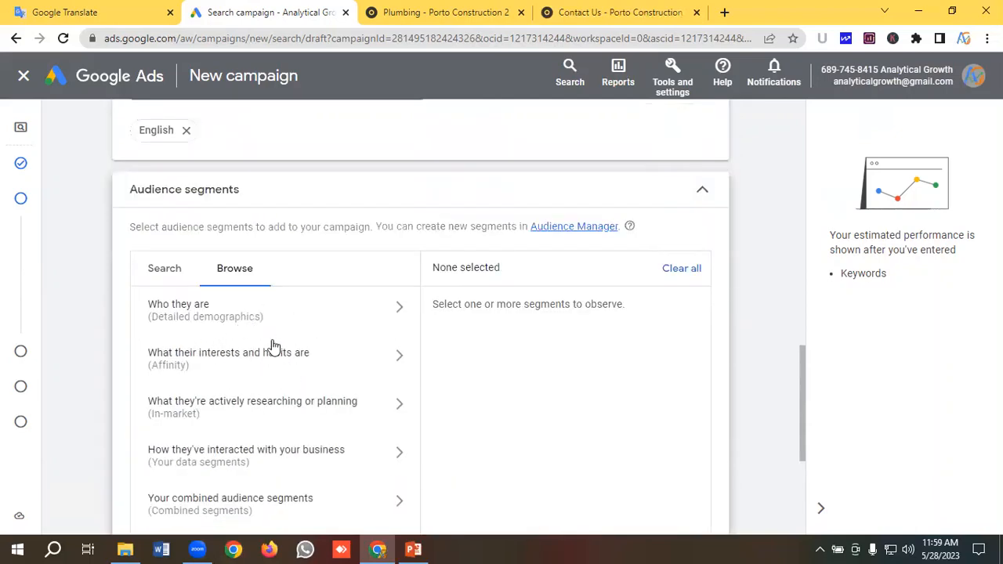
scroll(253, 327, "down", 1)
scroll(243, 330, "up", 1)
left_click(704, 191)
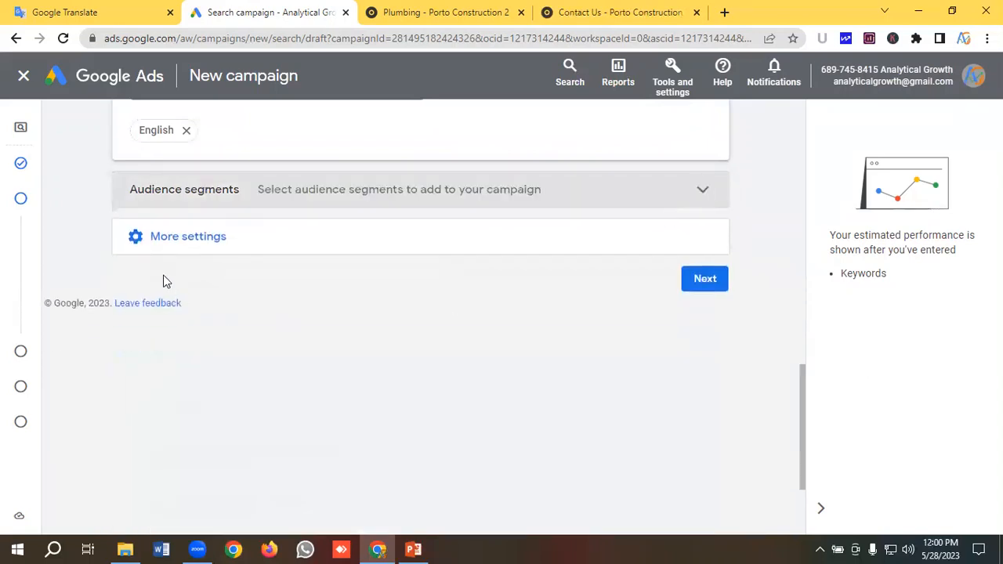
Set the campaign's end date to 28 Jun 2023.
left_click(198, 247)
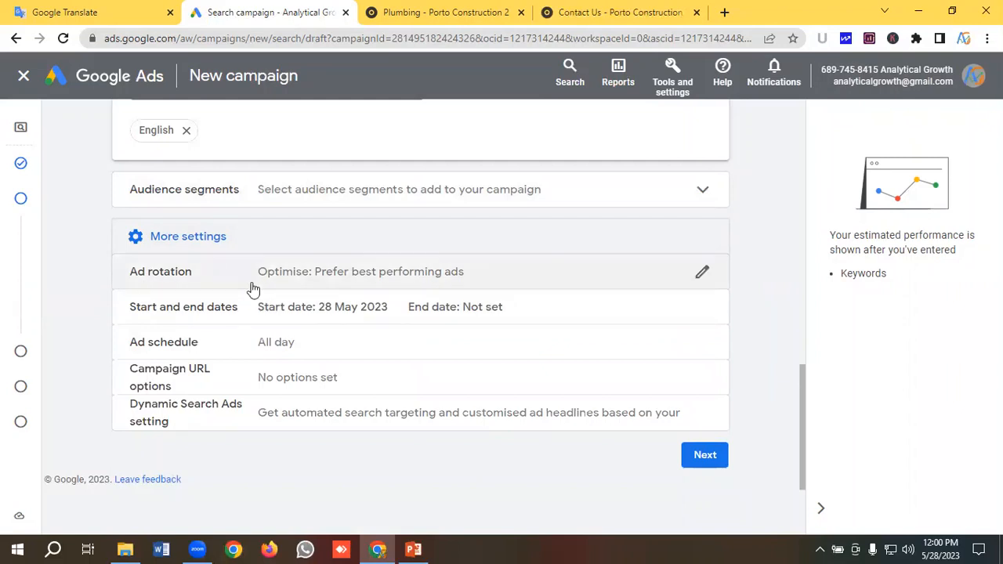
scroll(243, 278, "down", 1)
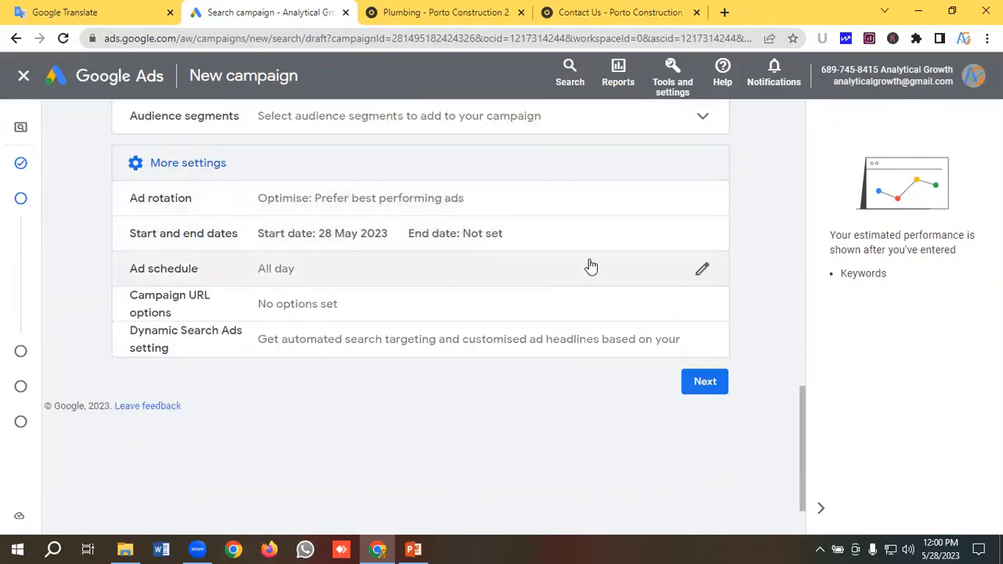
left_click(703, 238)
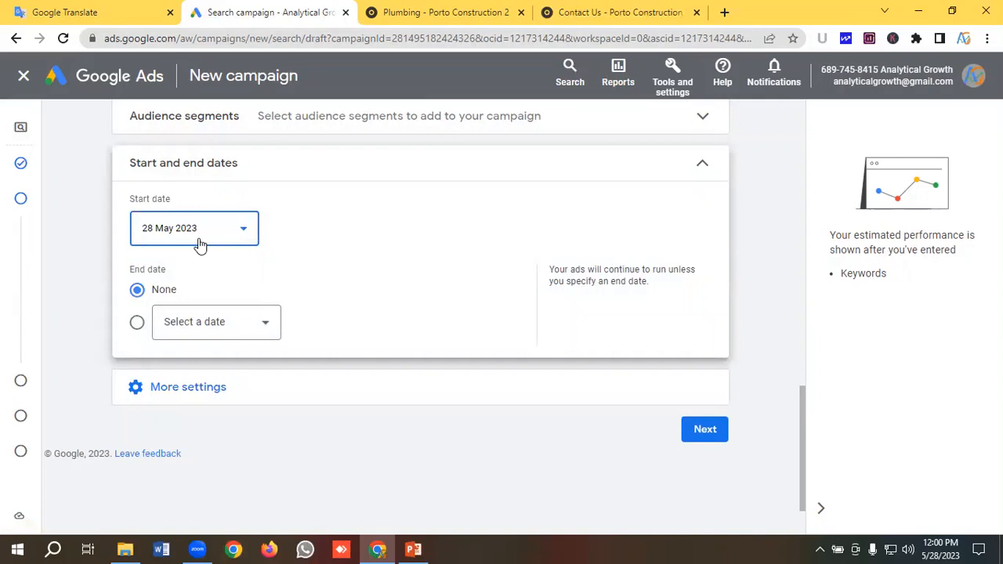
left_click(202, 332)
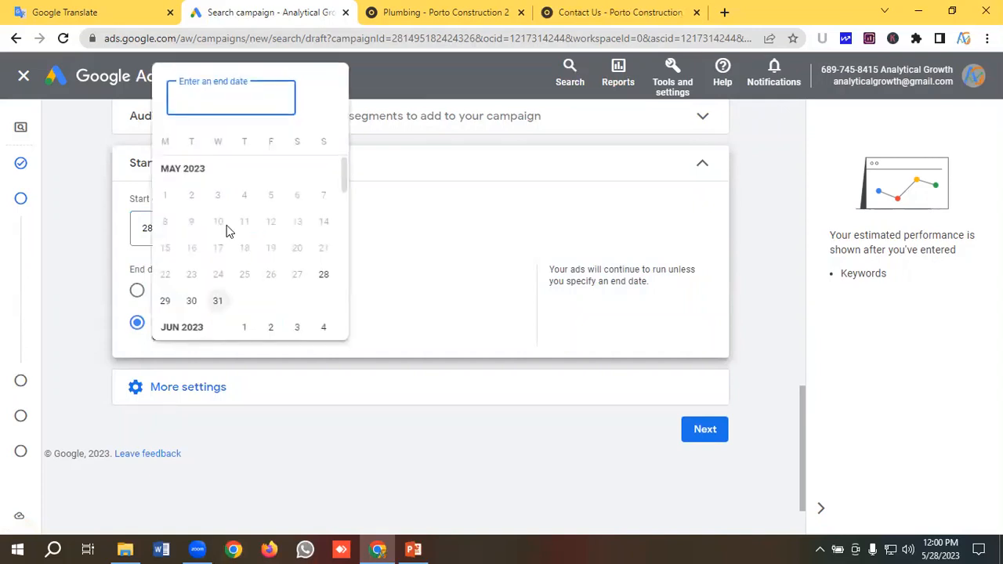
scroll(226, 231, "down", 1)
scroll(229, 237, "down", 1)
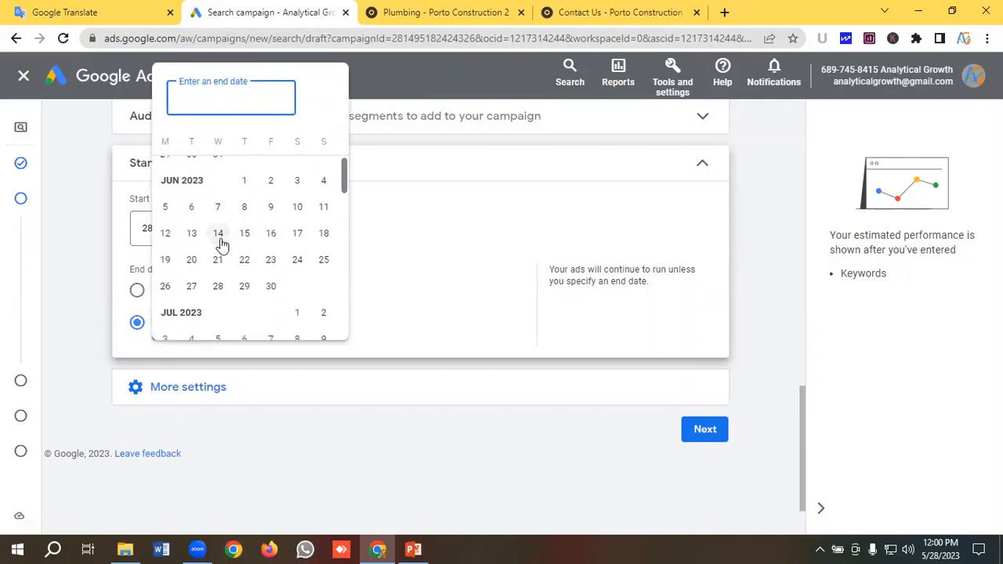
left_click(219, 296)
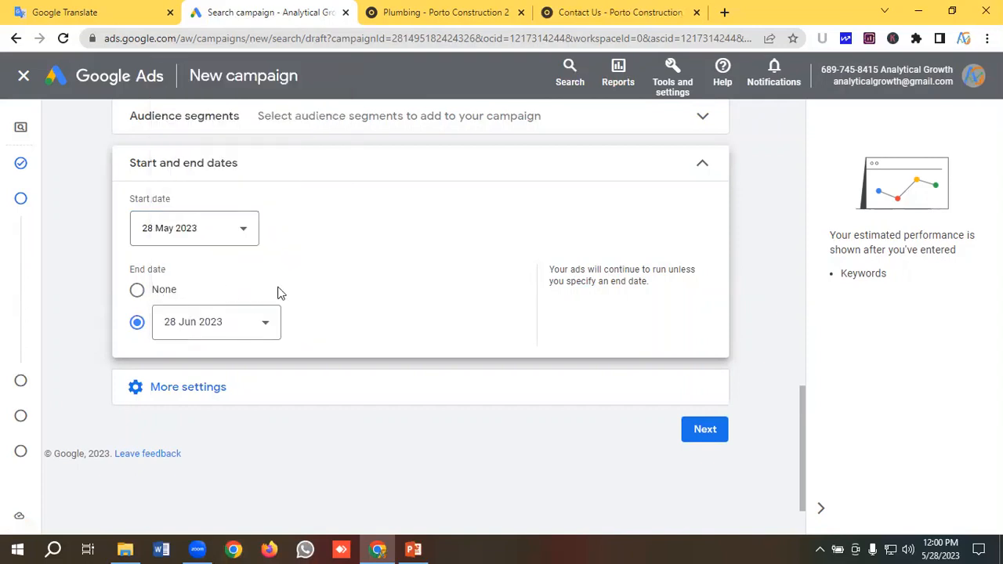
Restrict the ad schedule to Mondays - Fridays.
scroll(277, 293, "down", 1)
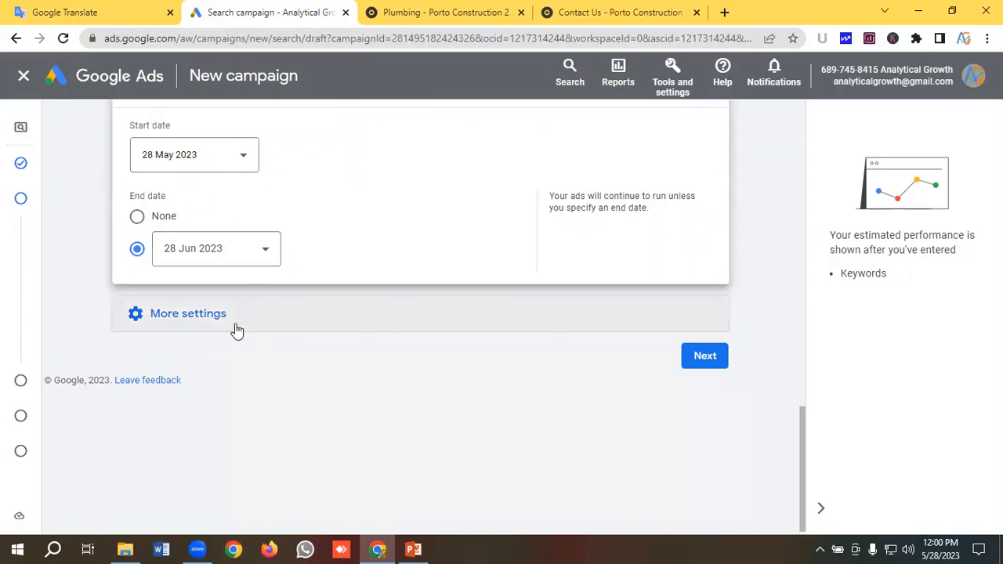
left_click(206, 324)
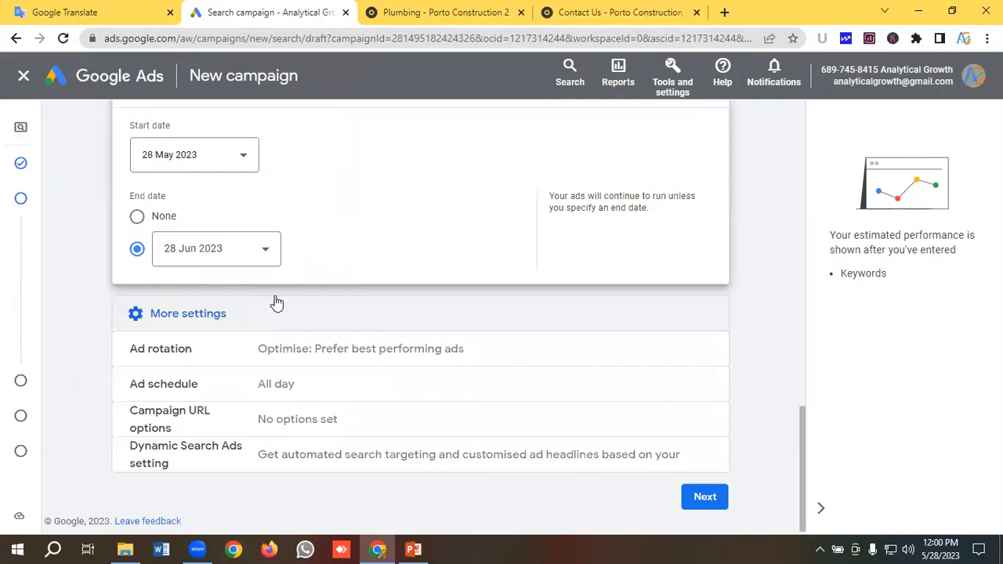
left_click(282, 379)
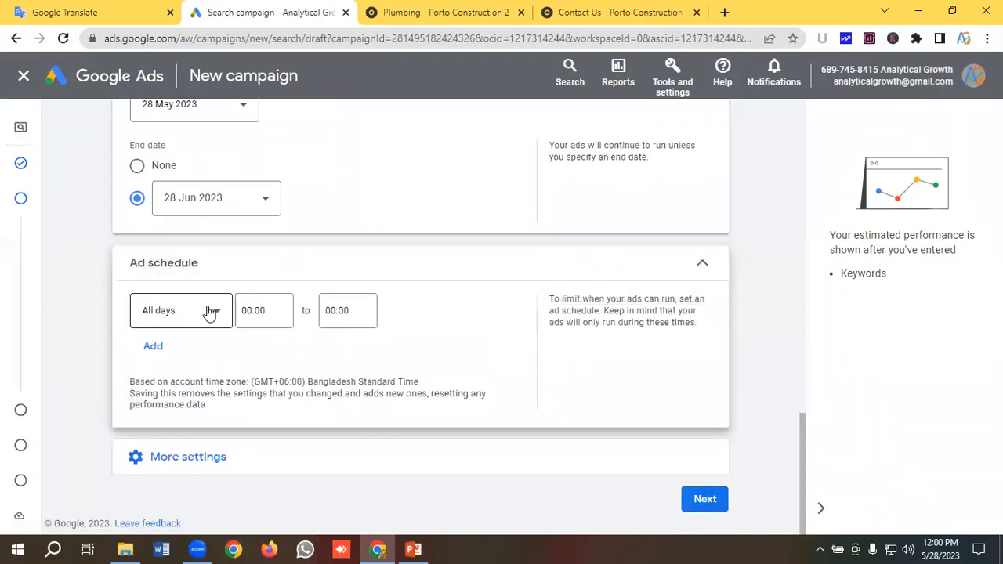
left_click(193, 313)
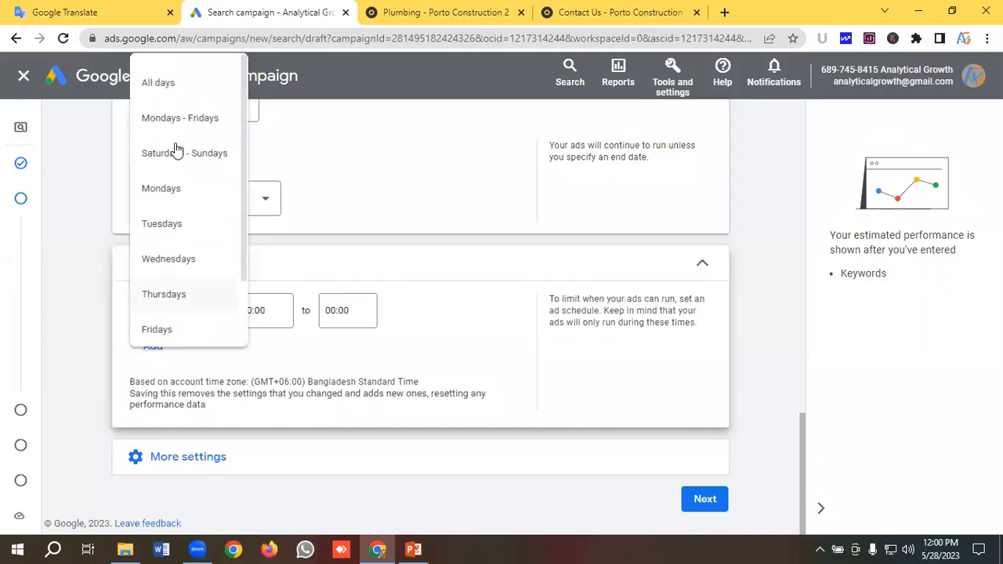
left_click(175, 122)
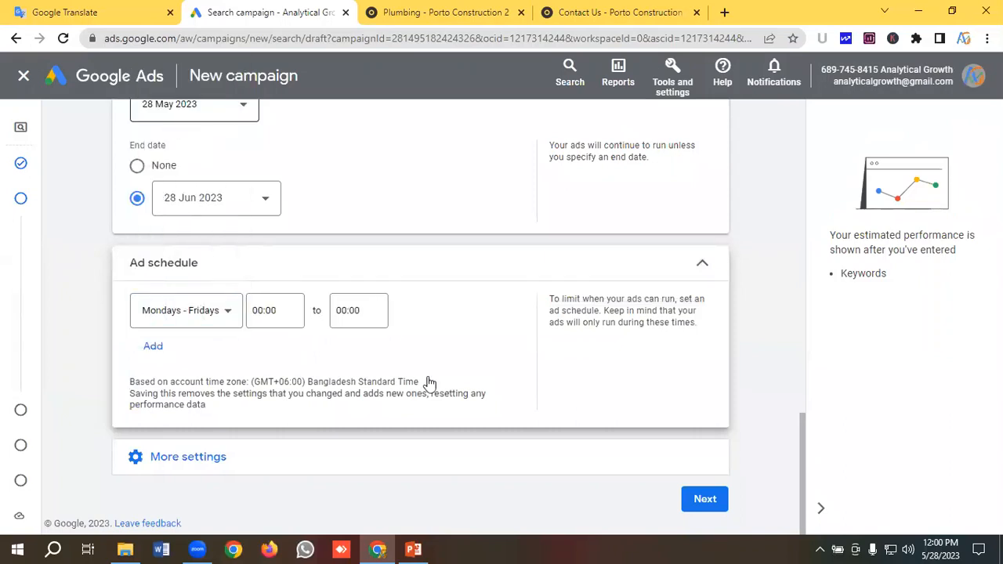
Set the ad schedule hours from 09:00 to 18:00 and proceed to Keywords and ads.
left_click(290, 314)
scroll(292, 188, "down", 7)
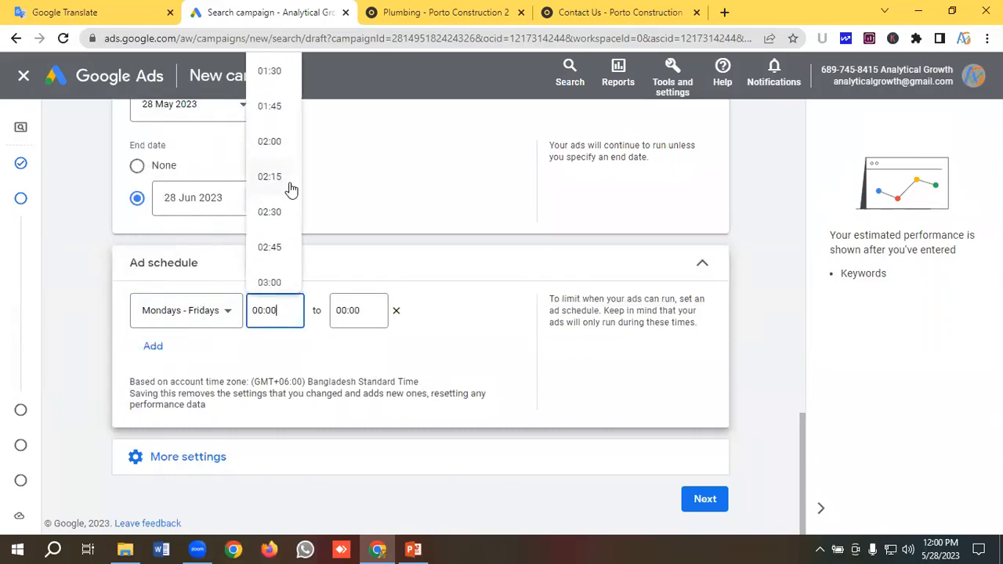
scroll(292, 188, "down", 7)
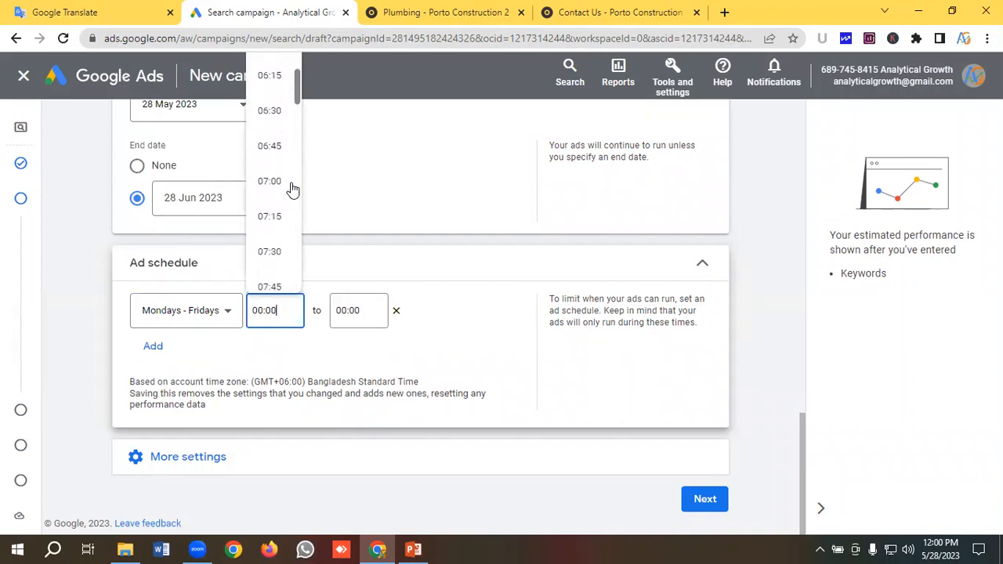
scroll(273, 233, "down", 1)
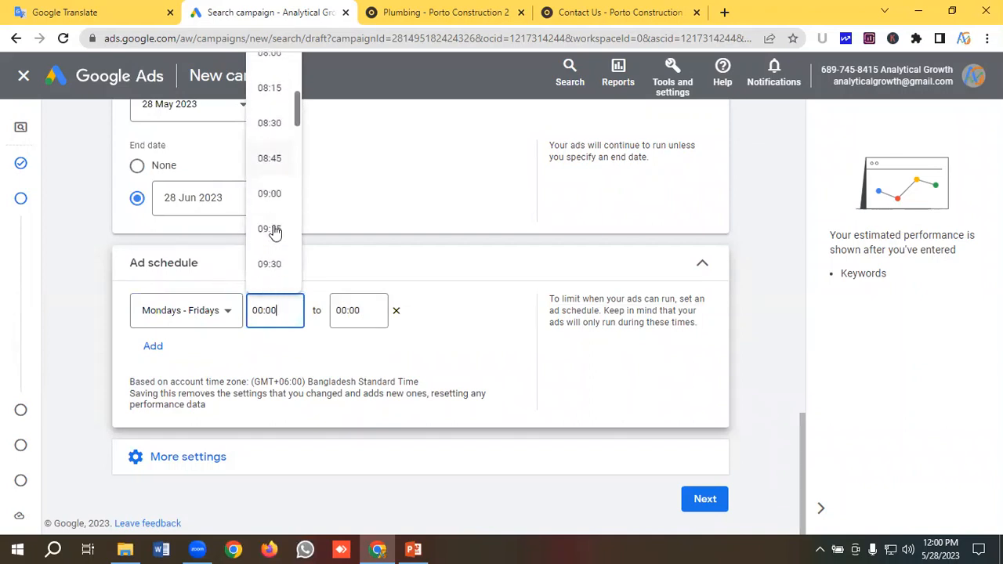
left_click(273, 192)
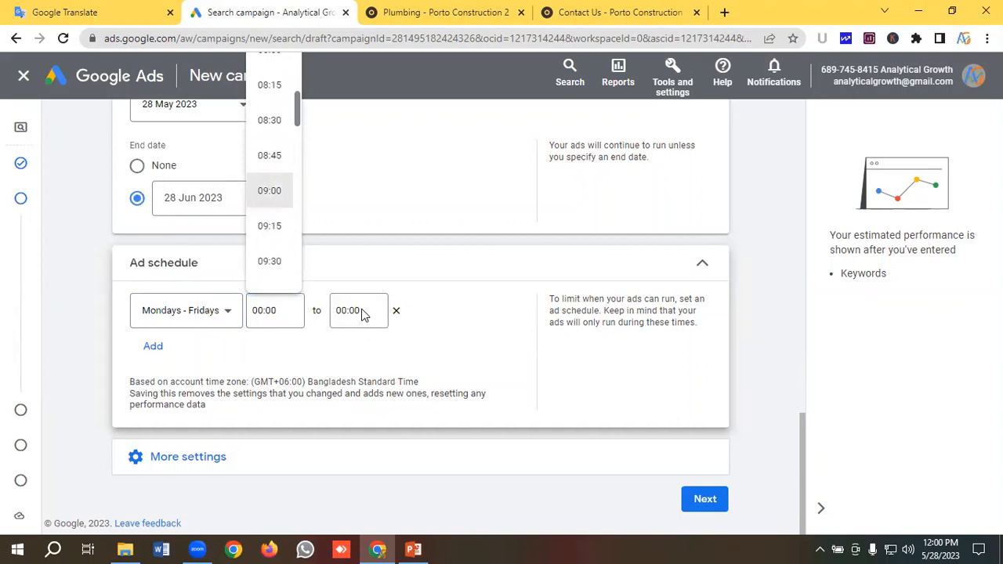
left_click(362, 312)
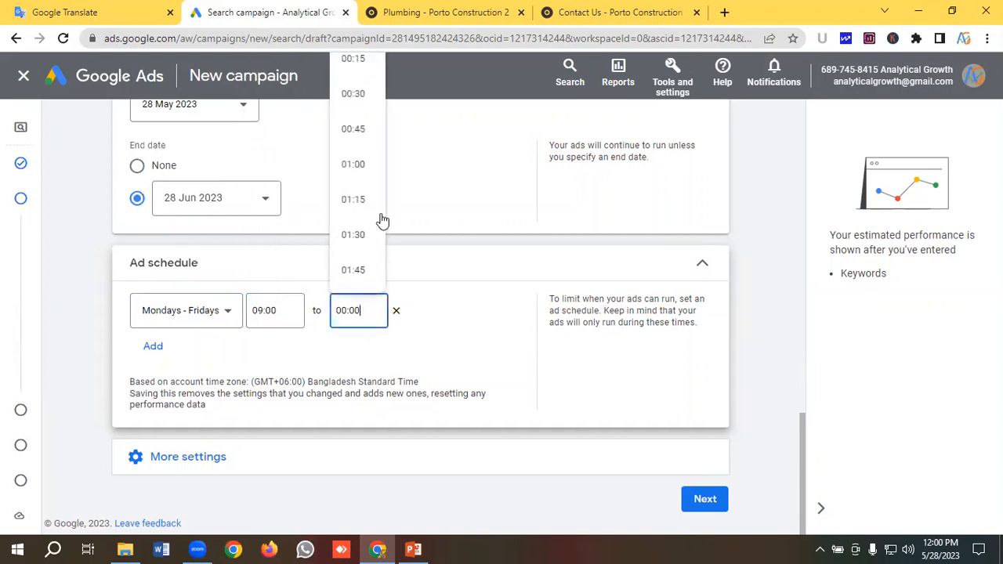
scroll(383, 221, "down", 15)
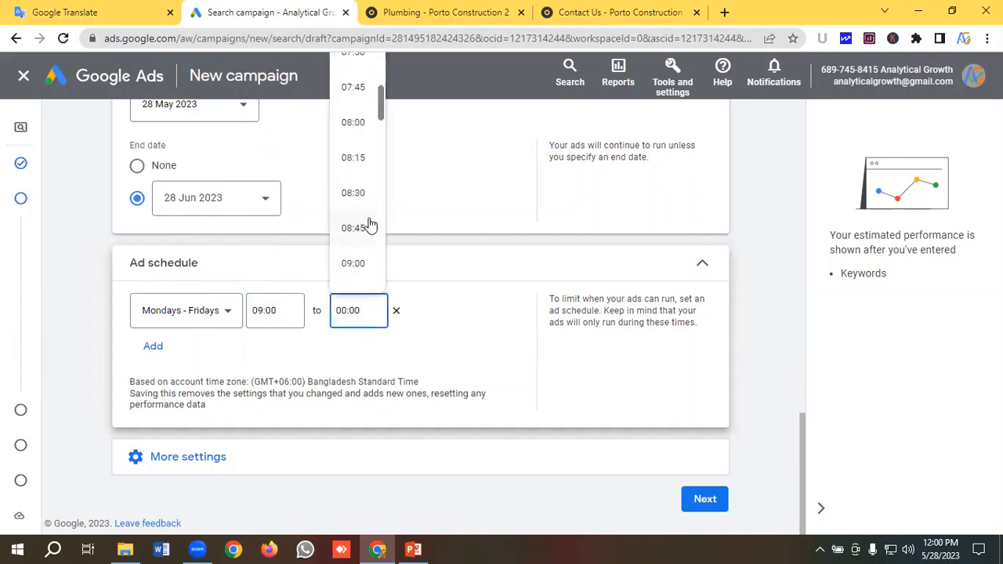
scroll(370, 225, "down", 20)
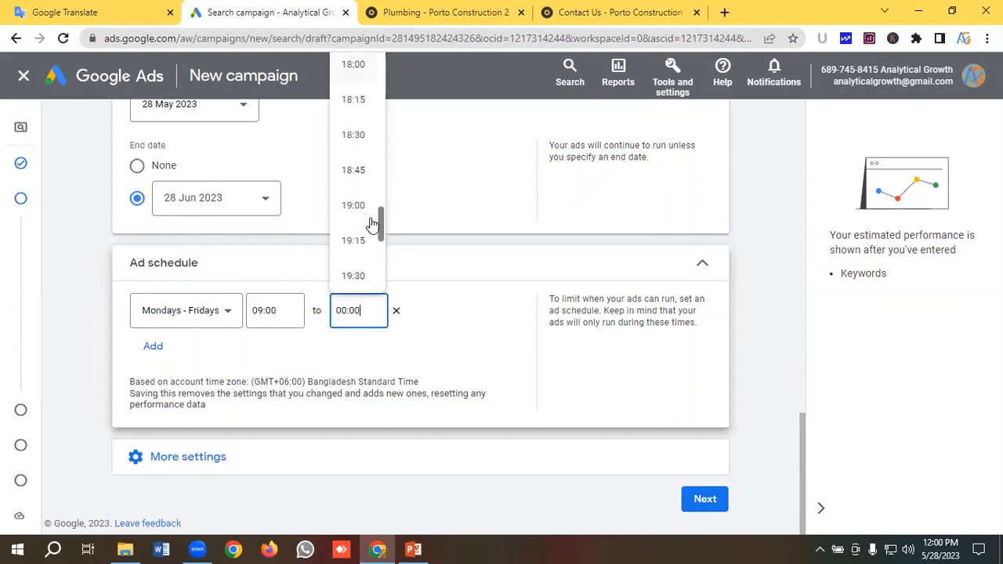
left_click(362, 71)
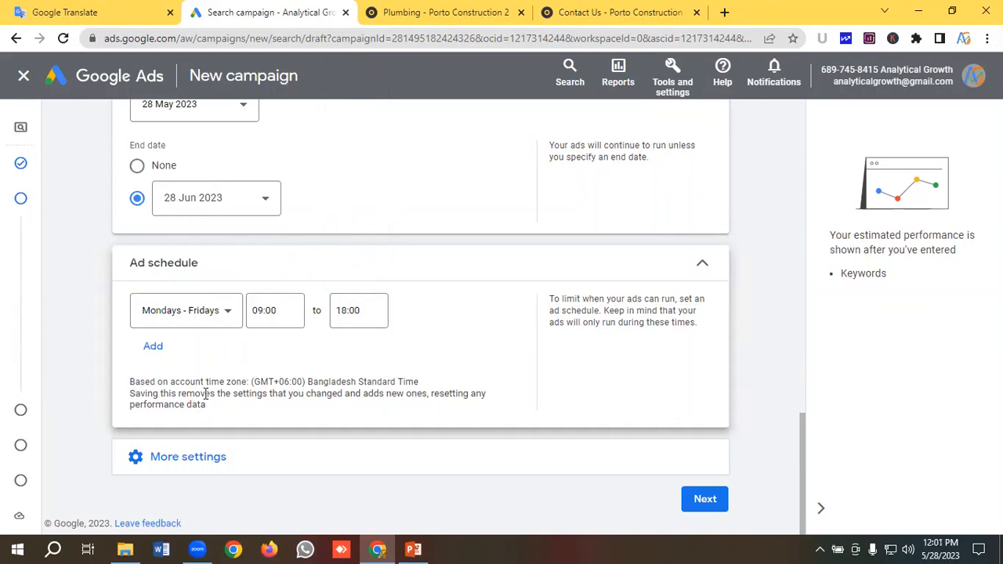
left_click(175, 463)
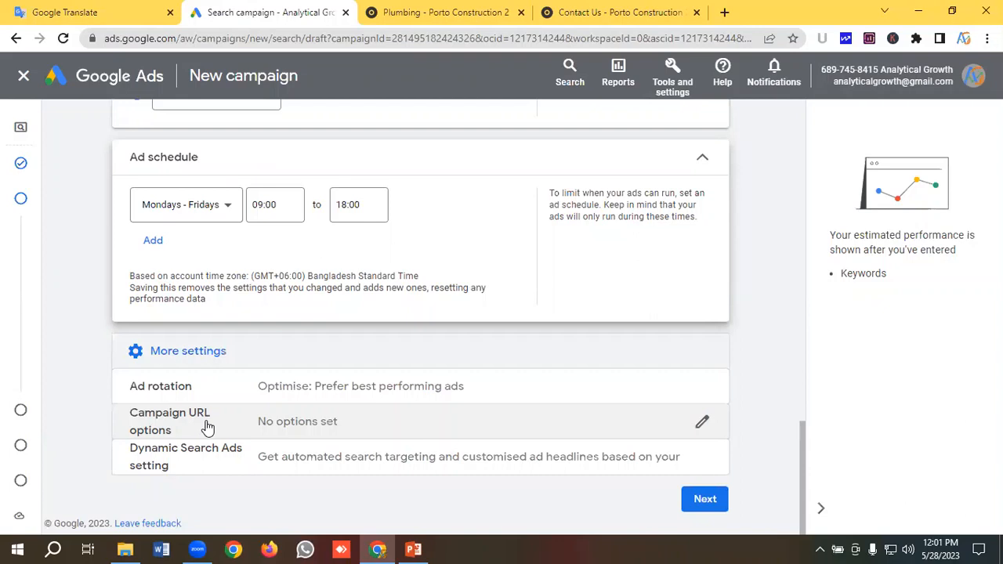
left_click(709, 503)
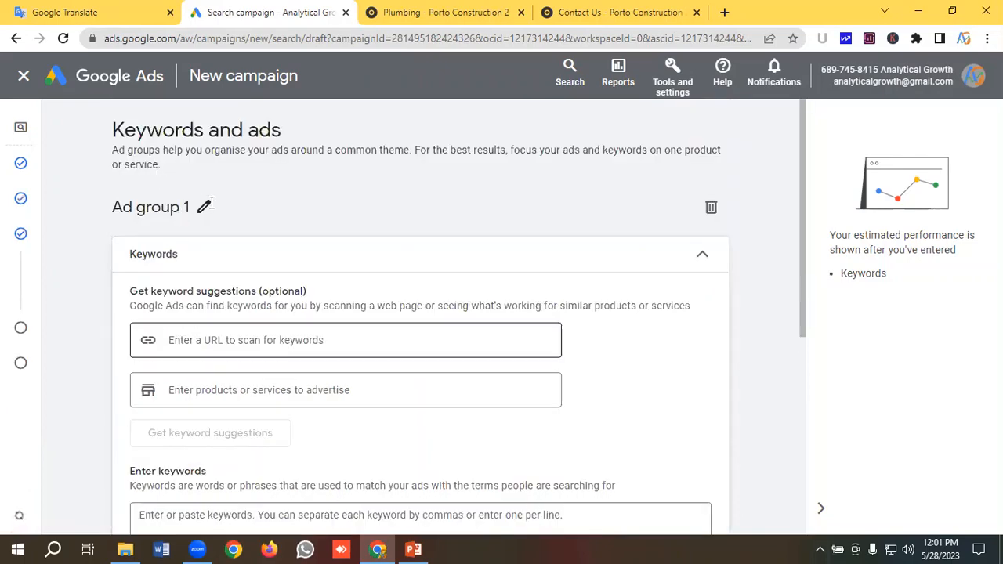
Rename the ad group to "commercial plumbing services phrase", copying the base name from the Google Translate notes.
left_click(43, 11)
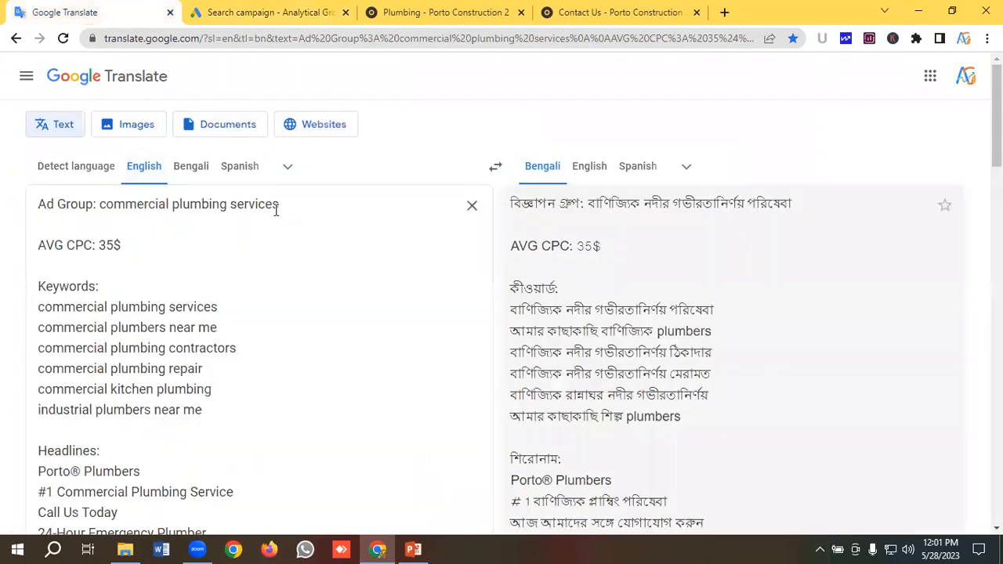
left_click_drag(274, 204, 101, 209)
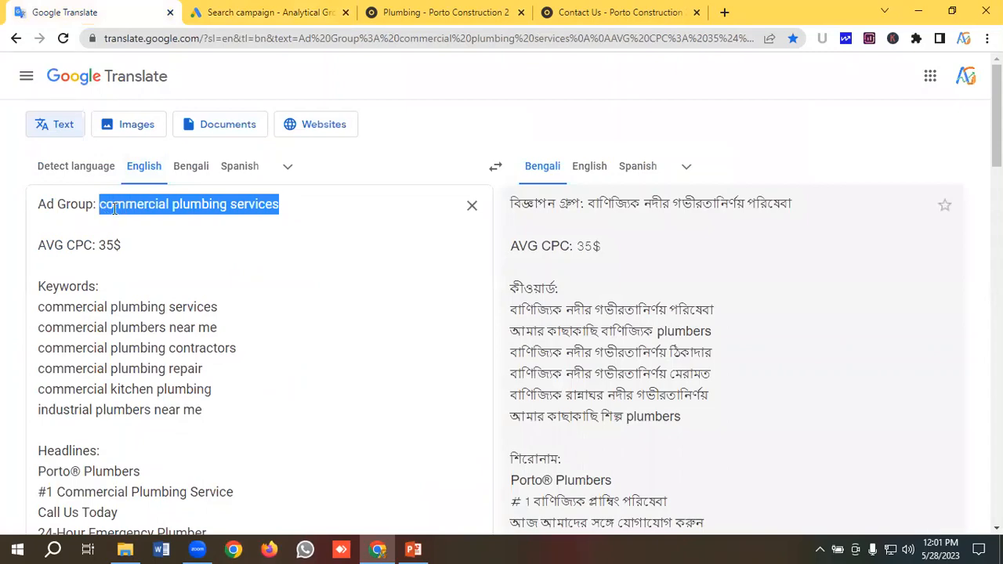
right_click(130, 210)
left_click(157, 258)
left_click(262, 11)
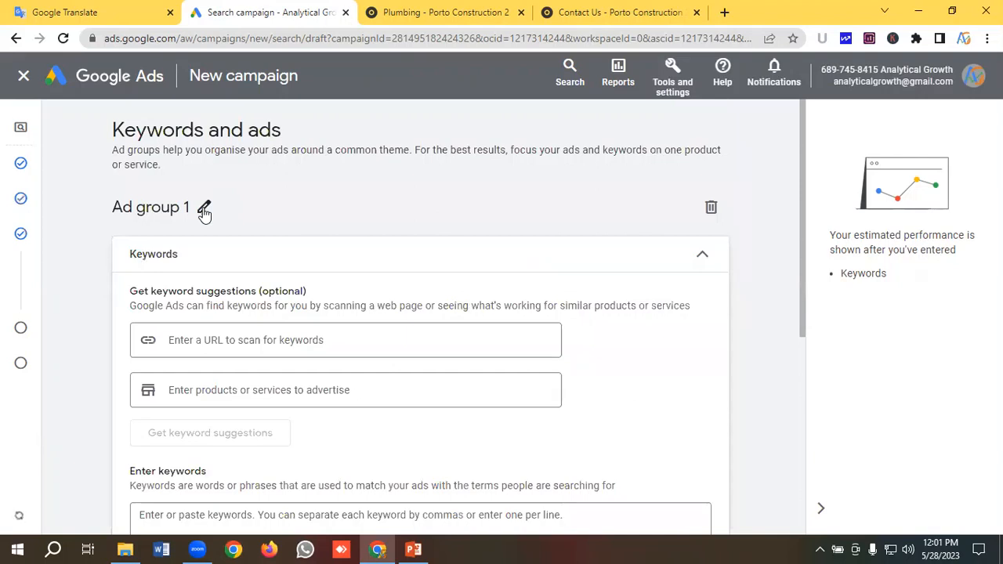
left_click(204, 210)
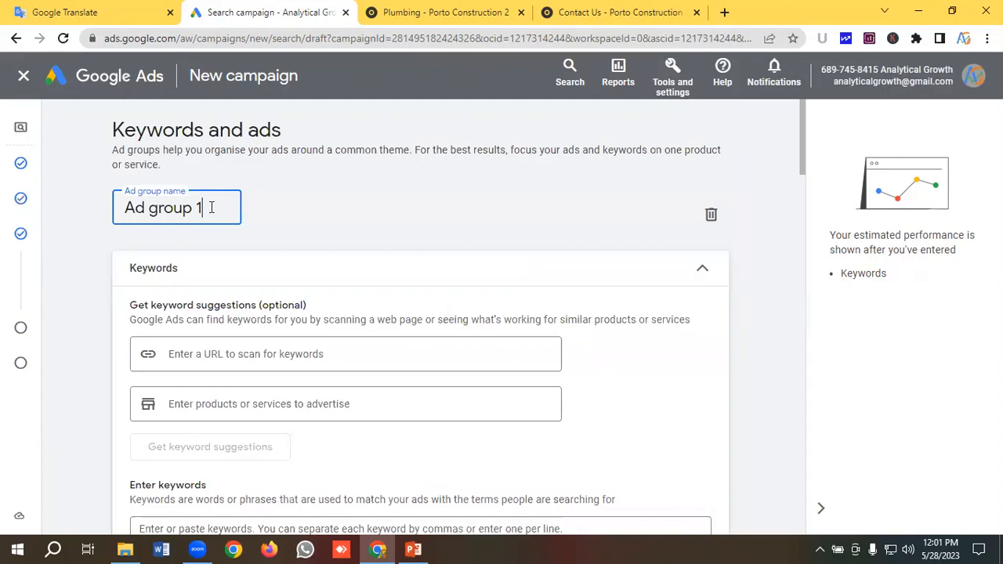
key("ctrl+a")
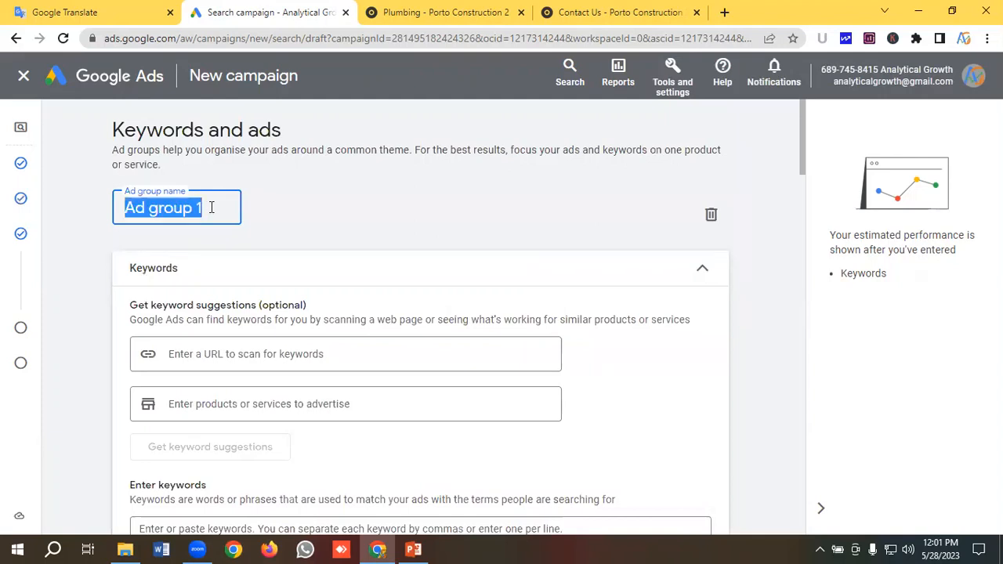
key("ctrl+v")
type("p")
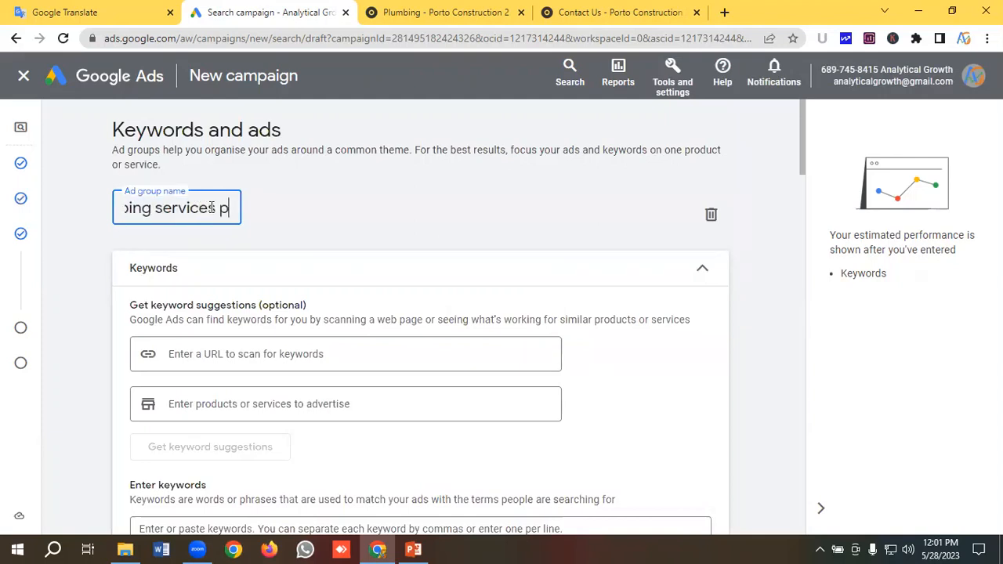
type("hrase")
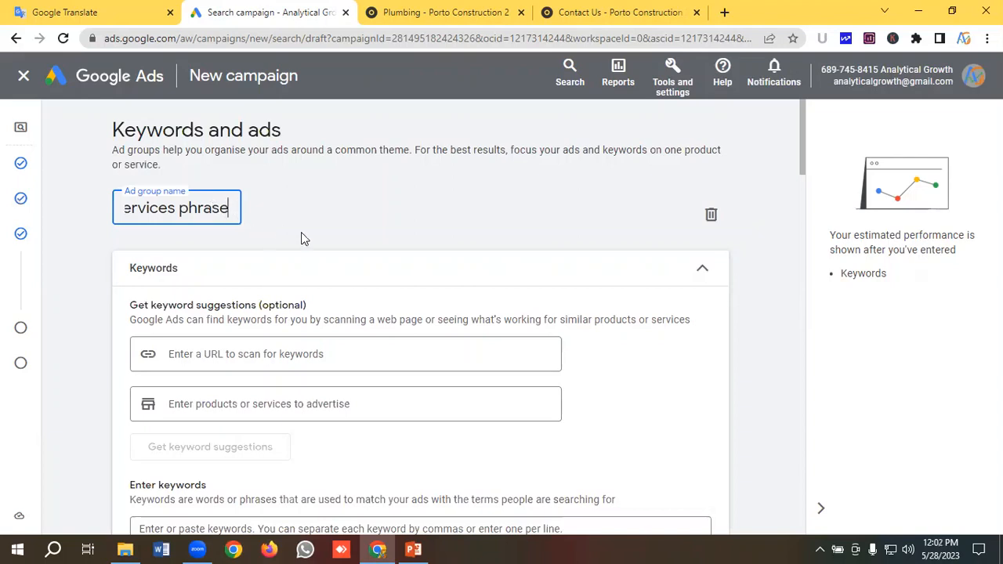
Copy the six keywords, from "commercial plumbing services" to "industrial plumbers near me", from the Google Translate notes.
scroll(270, 275, "down", 5)
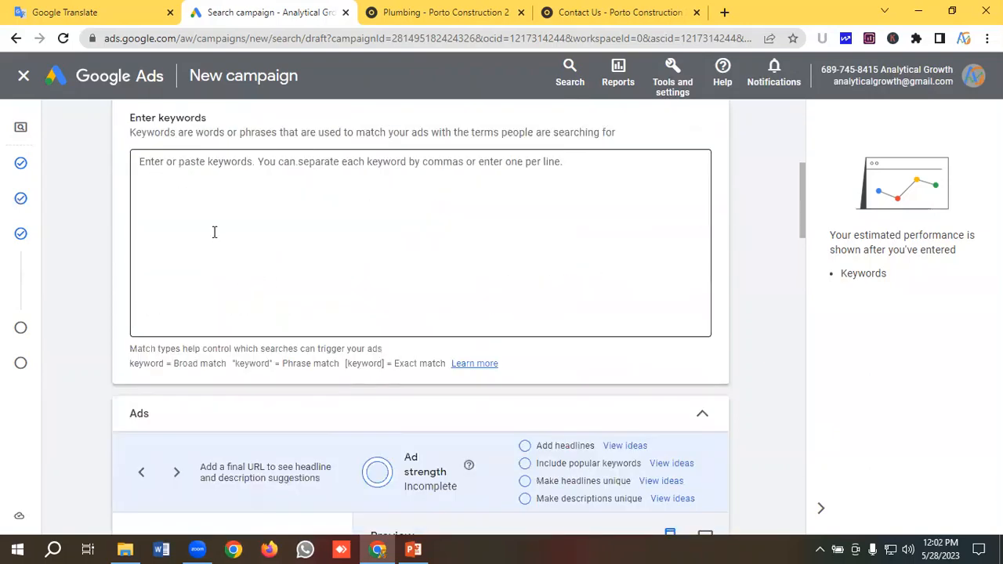
scroll(210, 238, "up", 1)
left_click(189, 238)
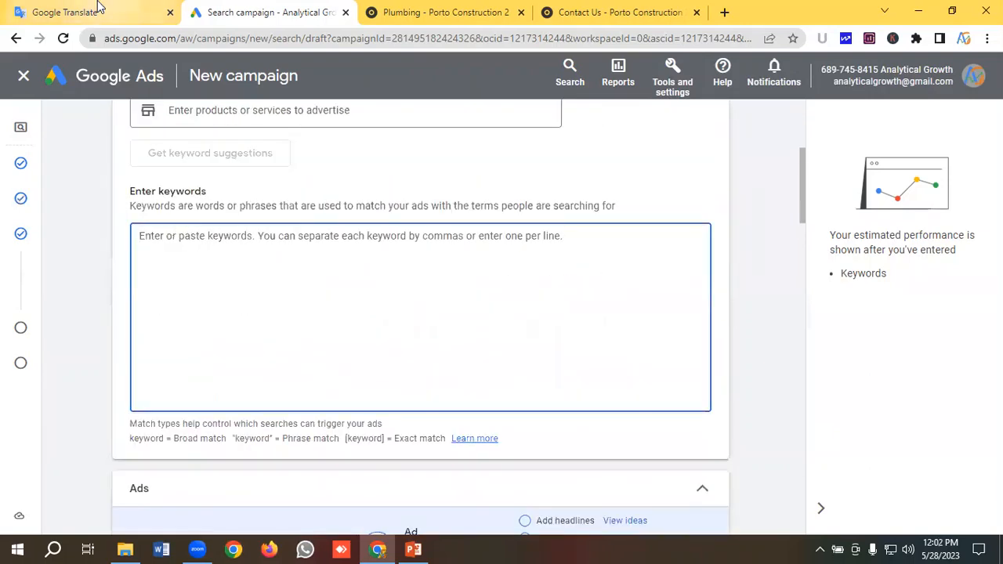
left_click(74, 11)
left_click_drag(190, 410, 25, 317)
right_click(76, 323)
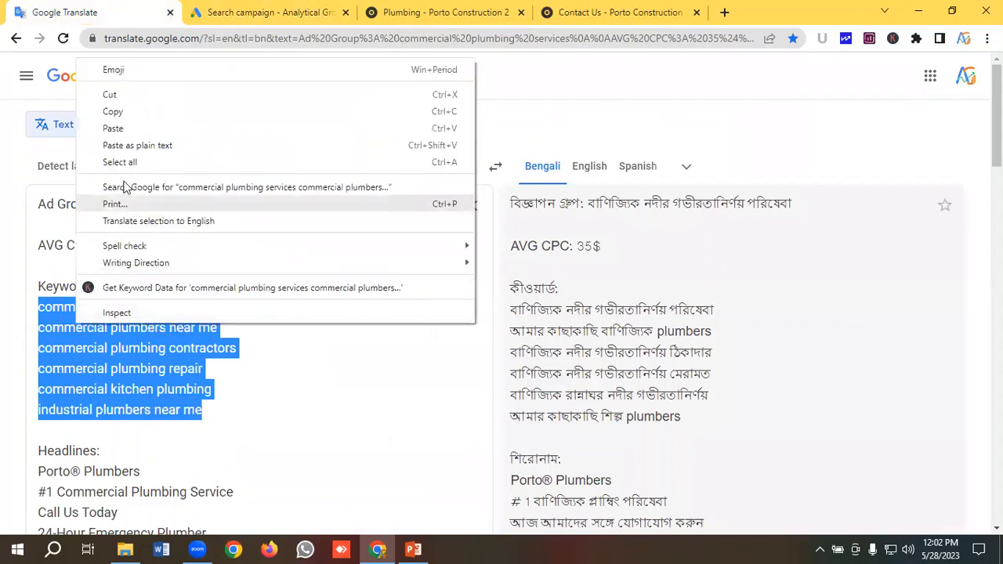
left_click(117, 110)
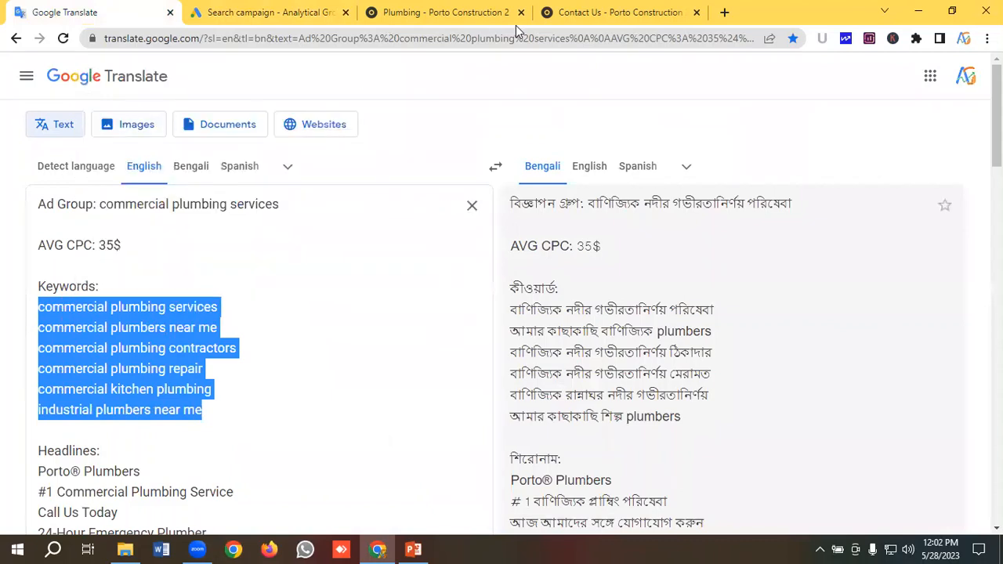
Open adwordswrapper.com in a new tab and wrap the copied commercial plumbing keywords.
left_click(723, 12)
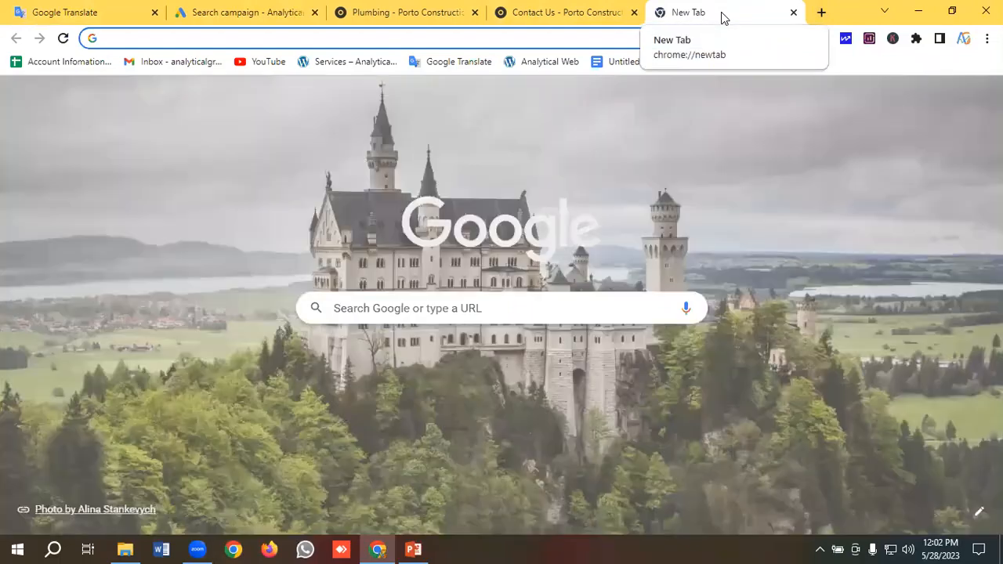
type("a")
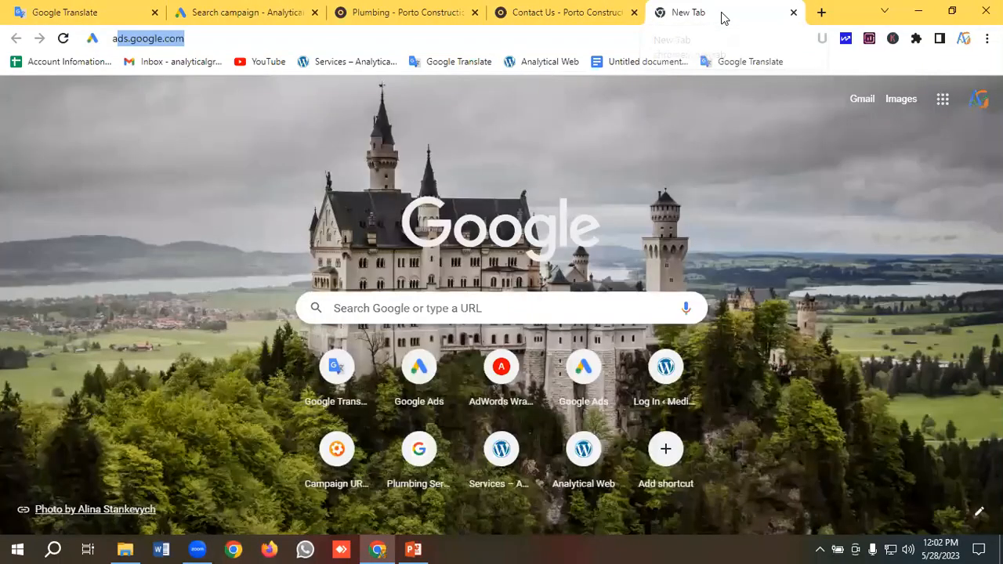
type("dwordswrapper.com")
key("Return")
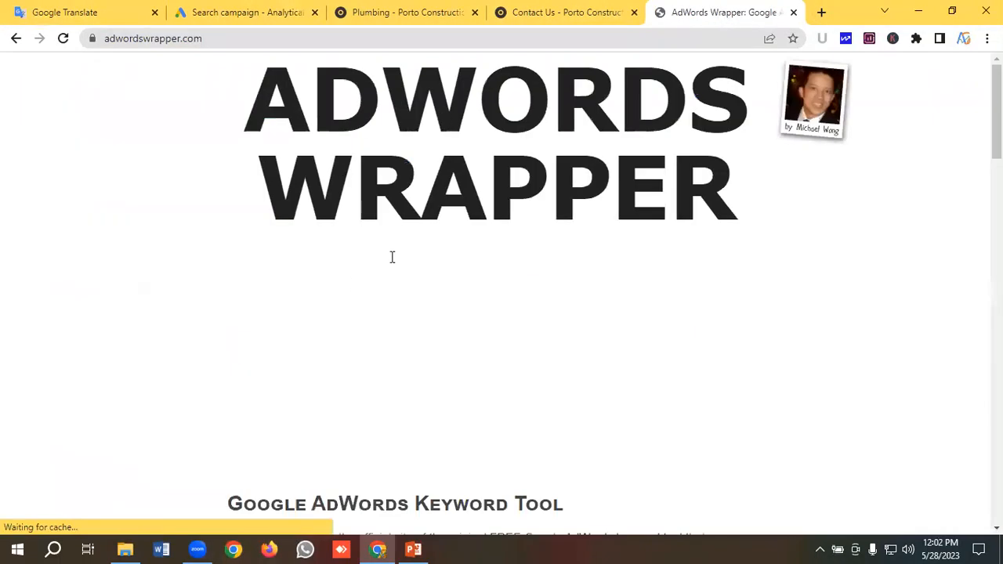
scroll(392, 257, "down", 10)
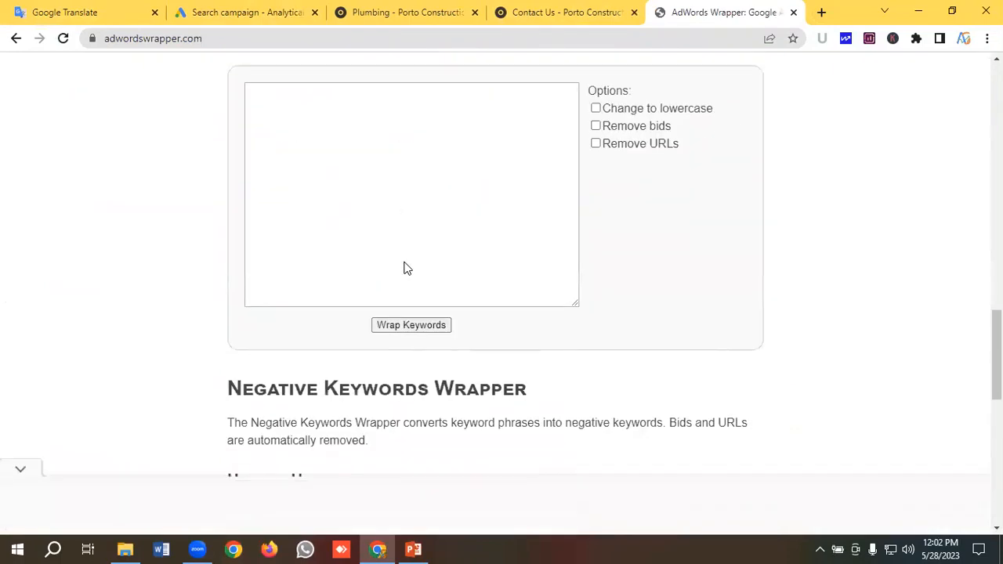
left_click(334, 136)
right_click(334, 133)
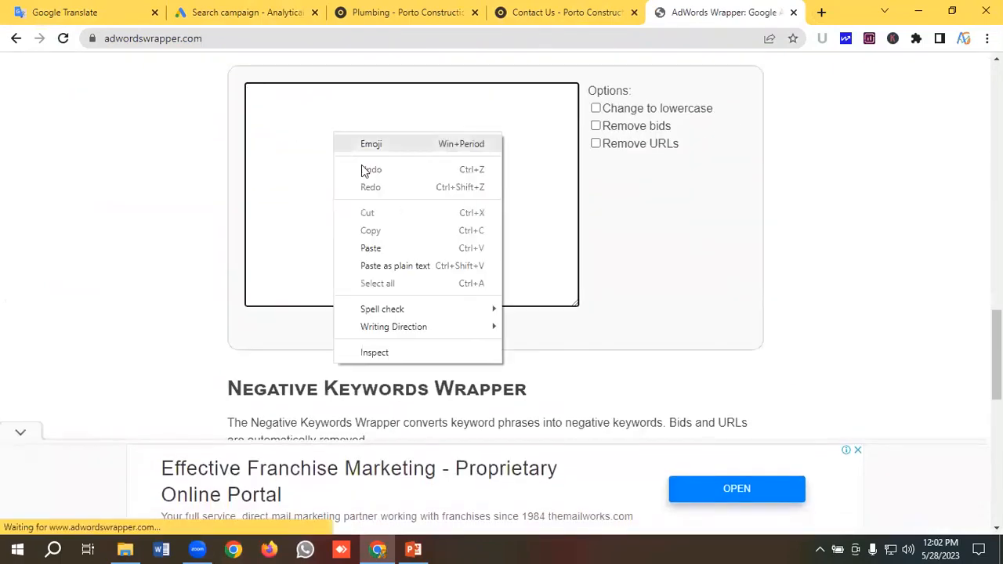
left_click(370, 248)
left_click(408, 326)
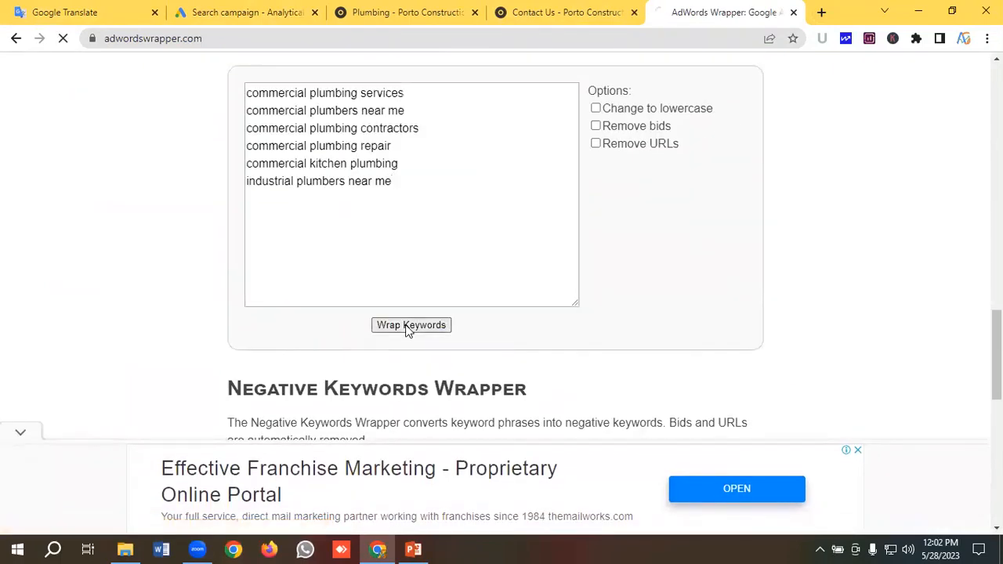
Copy the "Phrase Match" keyword list from AdWords Wrapper into the ad group's keywords in Google Ads.
scroll(541, 294, "down", 8)
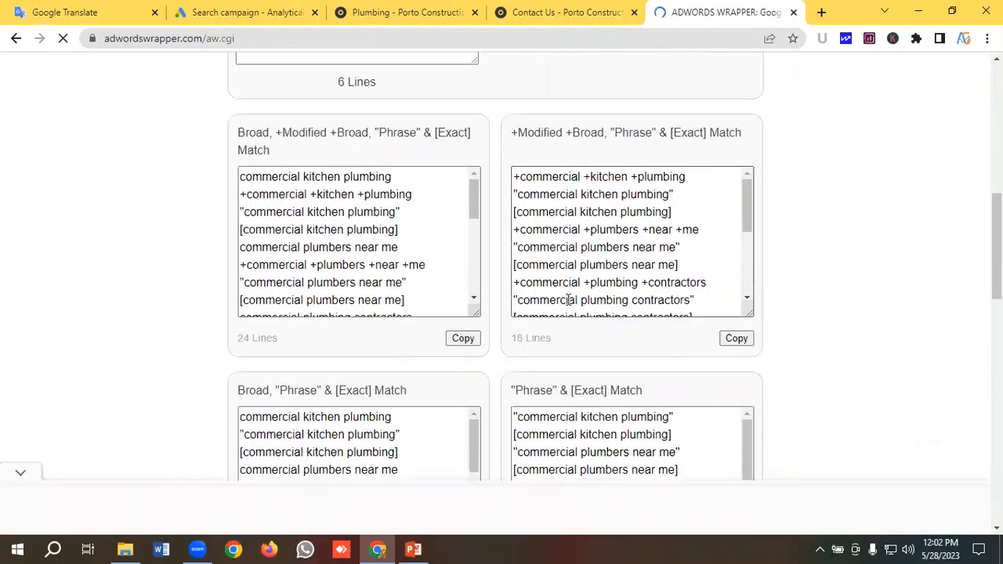
scroll(569, 300, "down", 8)
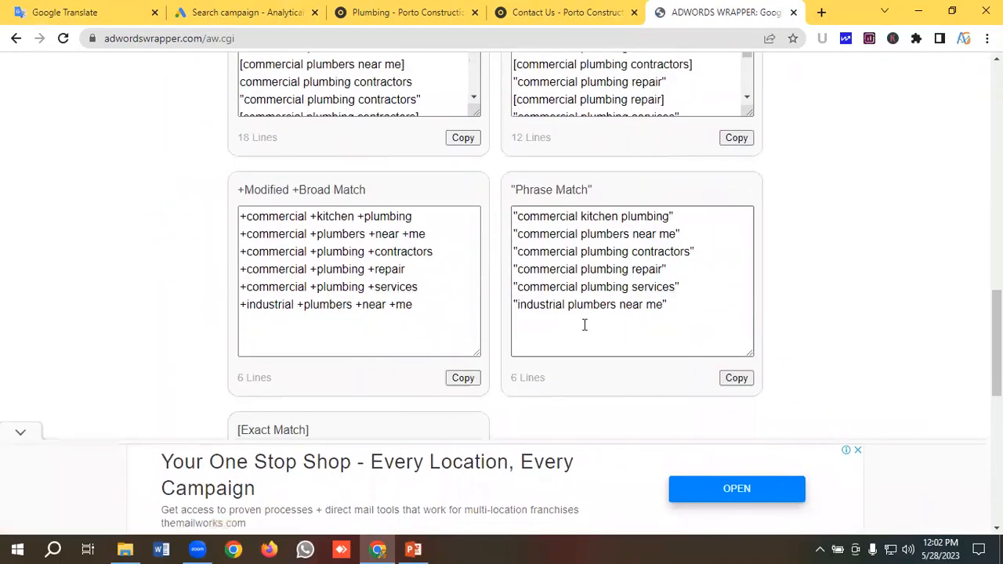
left_click_drag(680, 312, 513, 217)
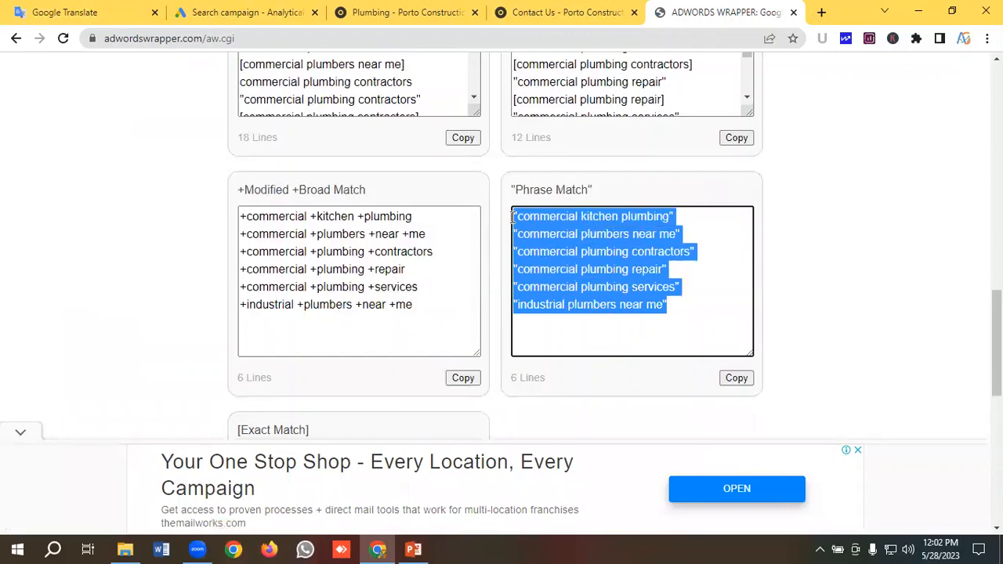
right_click(550, 239)
left_click(585, 291)
left_click(200, 9)
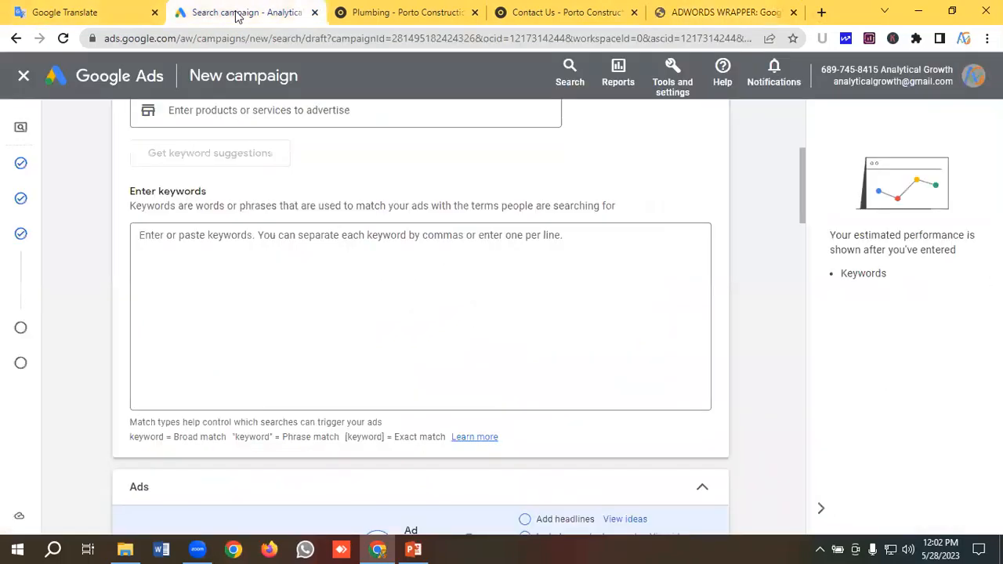
left_click(173, 232)
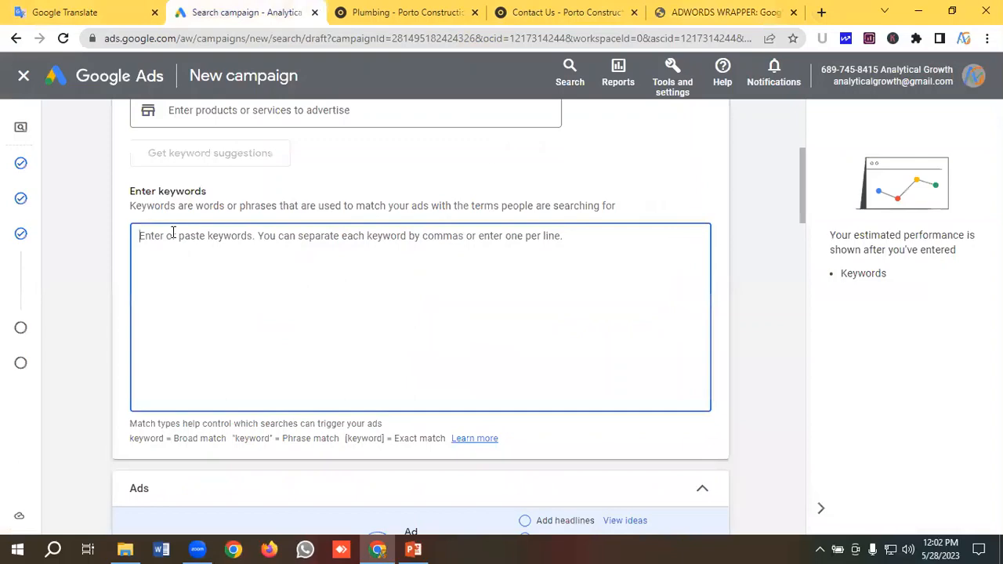
key("ctrl+v")
Go to the ad's final URL field and copy the address of the Porto website's Plumbing service page.
scroll(229, 284, "down", 4)
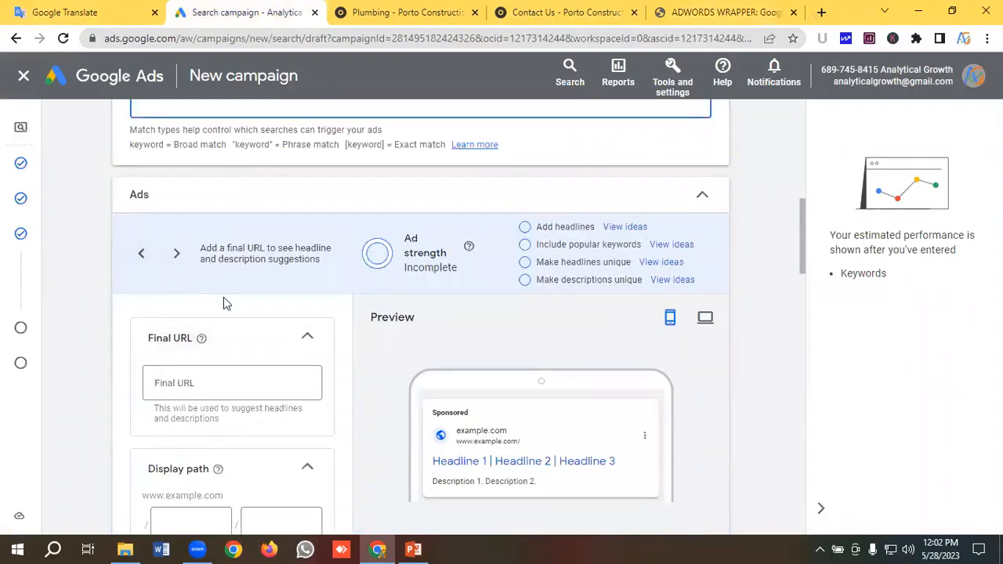
scroll(223, 304, "down", 1)
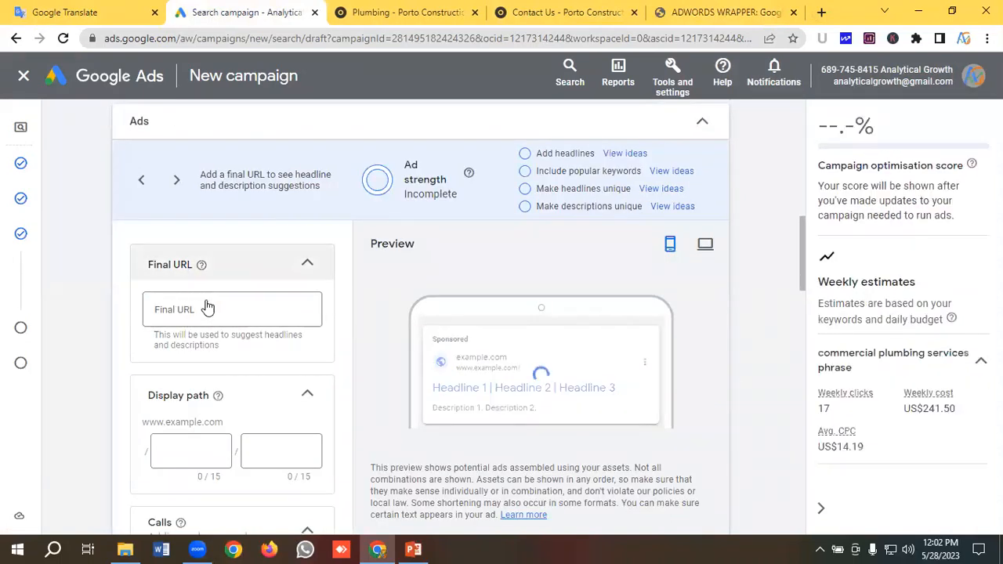
left_click(188, 308)
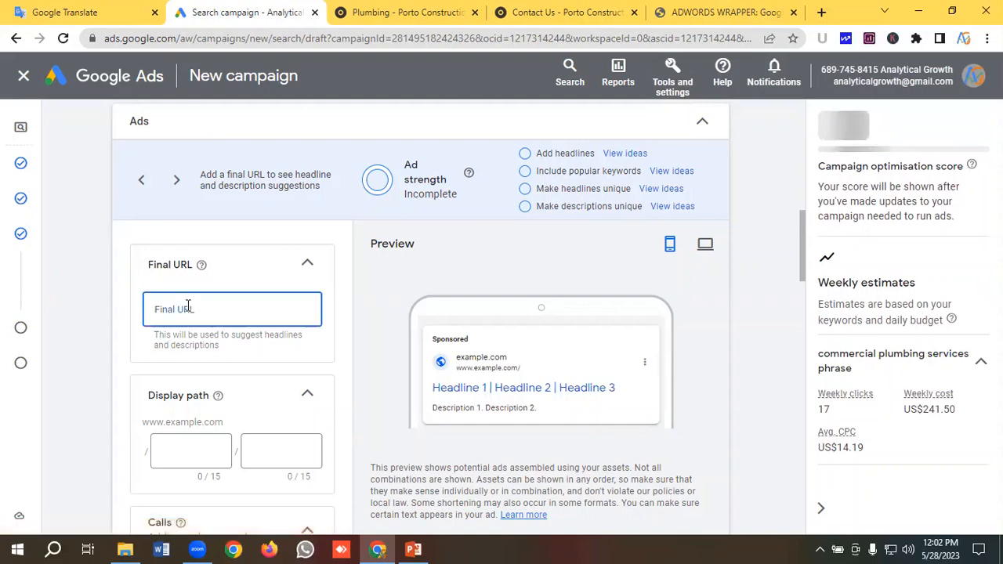
left_click(403, 14)
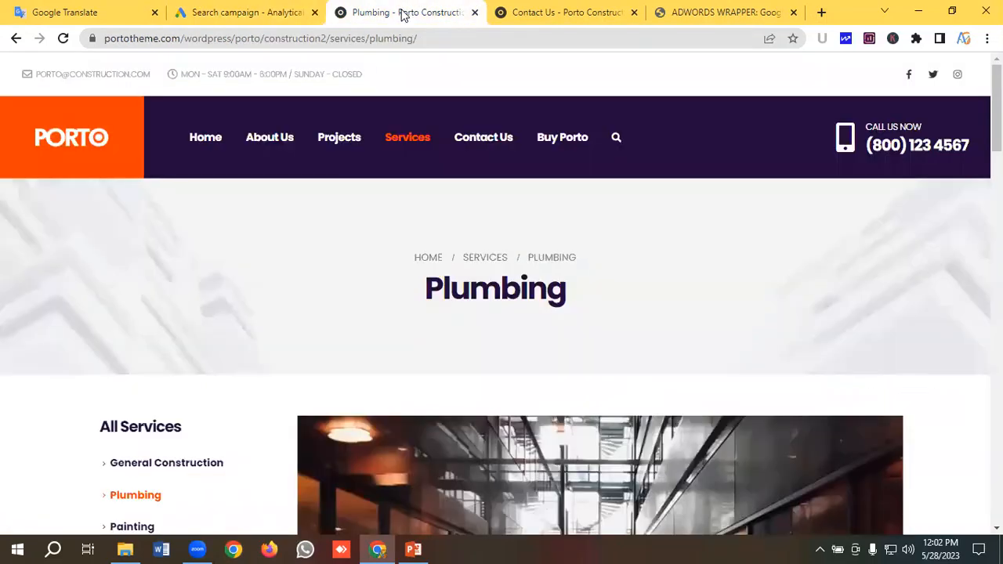
left_click(287, 36)
right_click(287, 36)
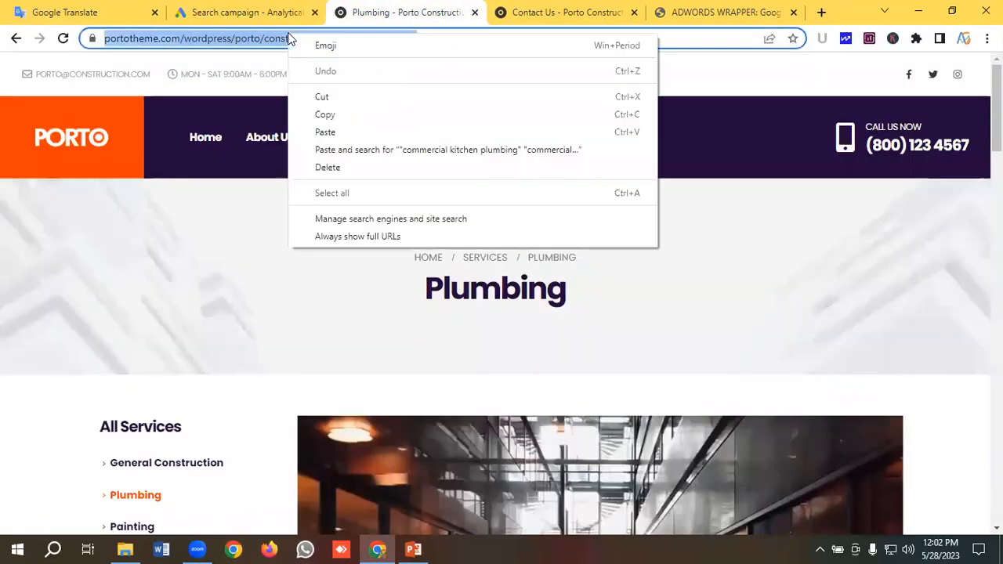
left_click(325, 115)
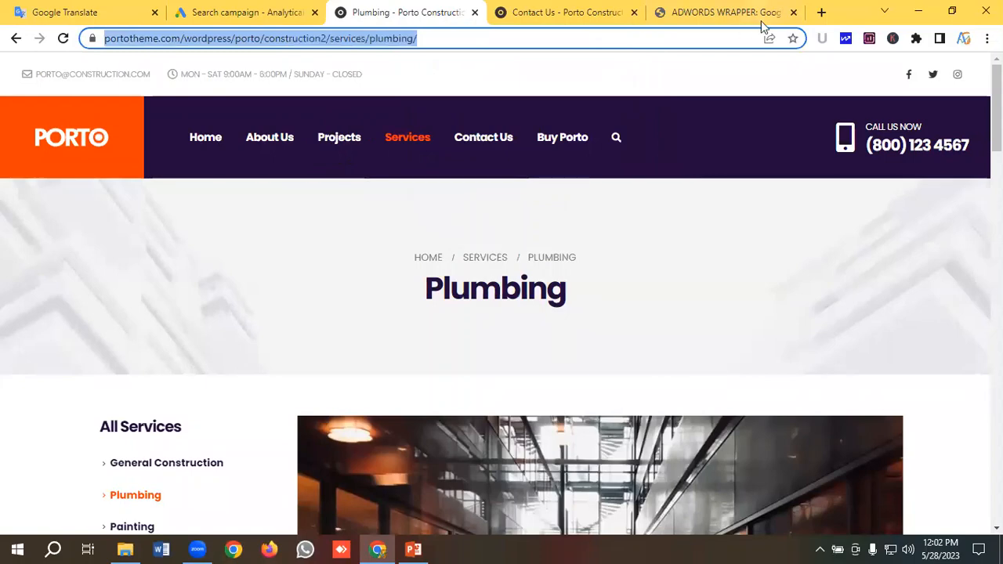
Open Campaign URL Builder in a new tab and set the website URL to the copied Plumbing page address.
left_click(823, 11)
type("Ca")
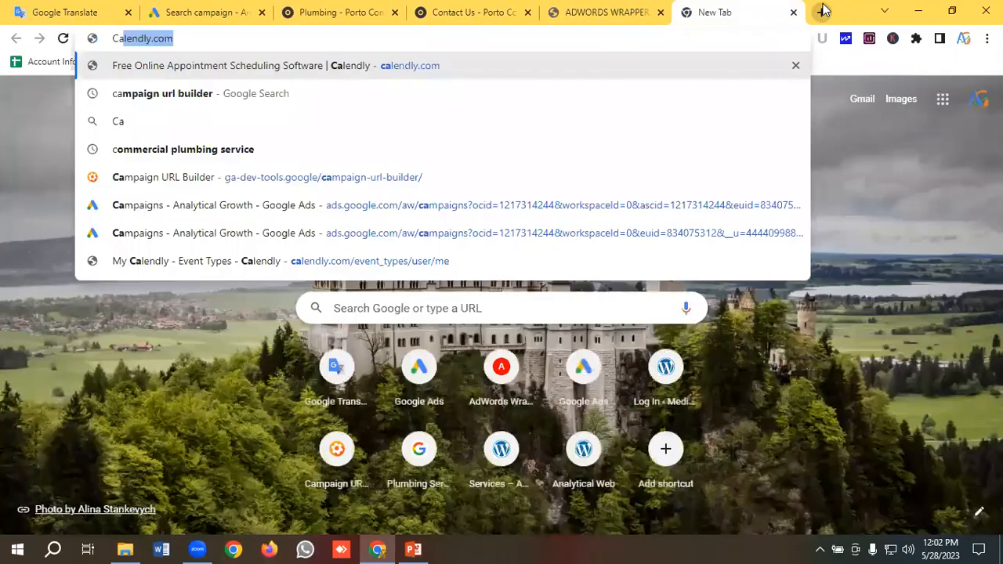
type("mpai")
key("Return")
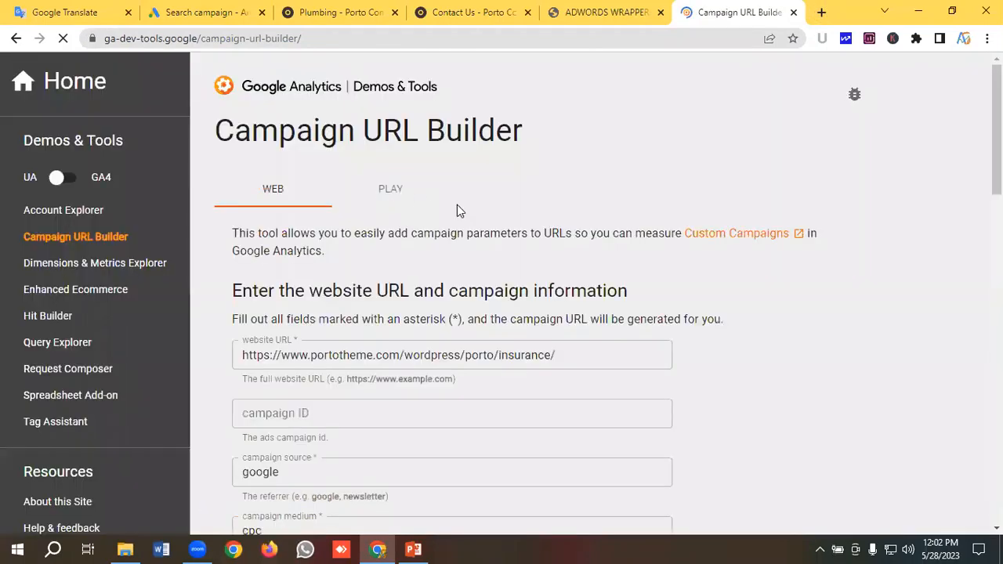
scroll(482, 206, "down", 3)
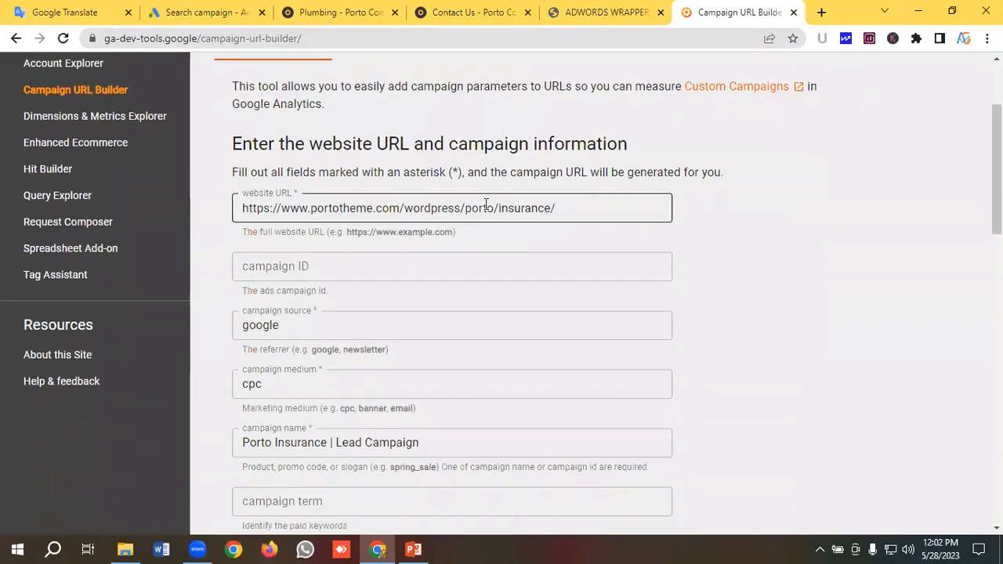
left_click(573, 208)
key("ctrl+a")
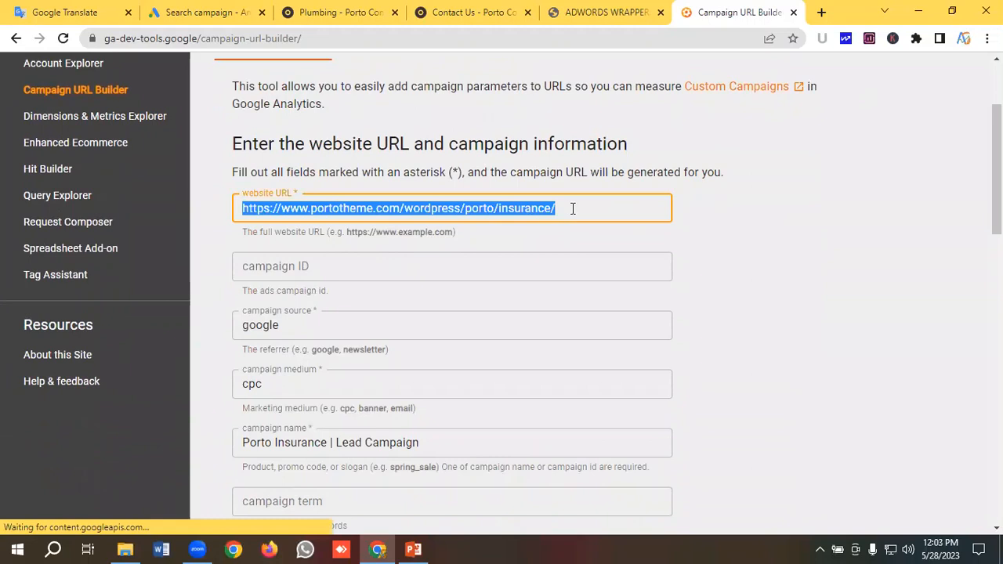
key("ctrl+v")
Replace "Insurance" in the campaign name so that it reads "Porto Plumbers| Lead Campaign".
scroll(441, 243, "down", 3)
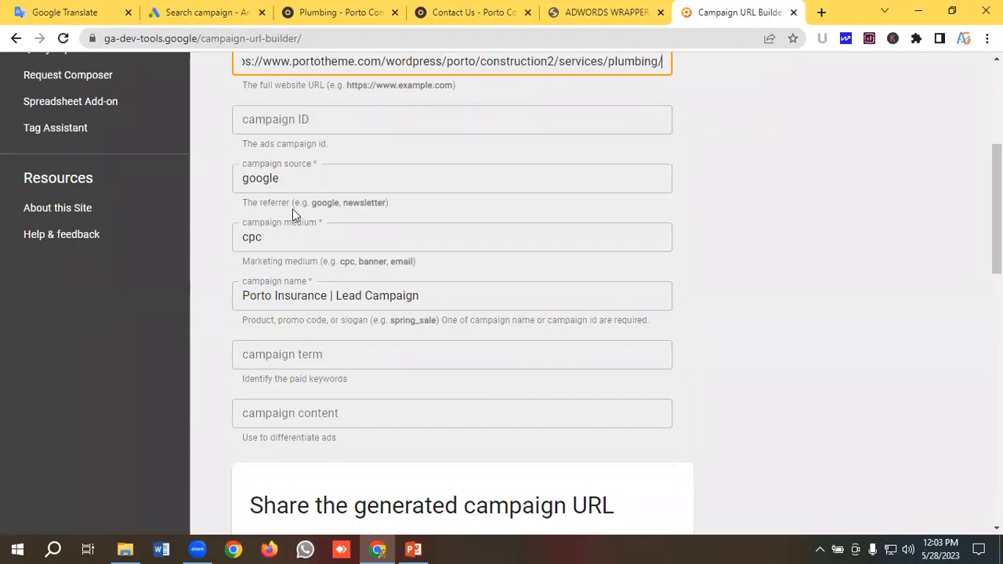
scroll(279, 239, "down", 1)
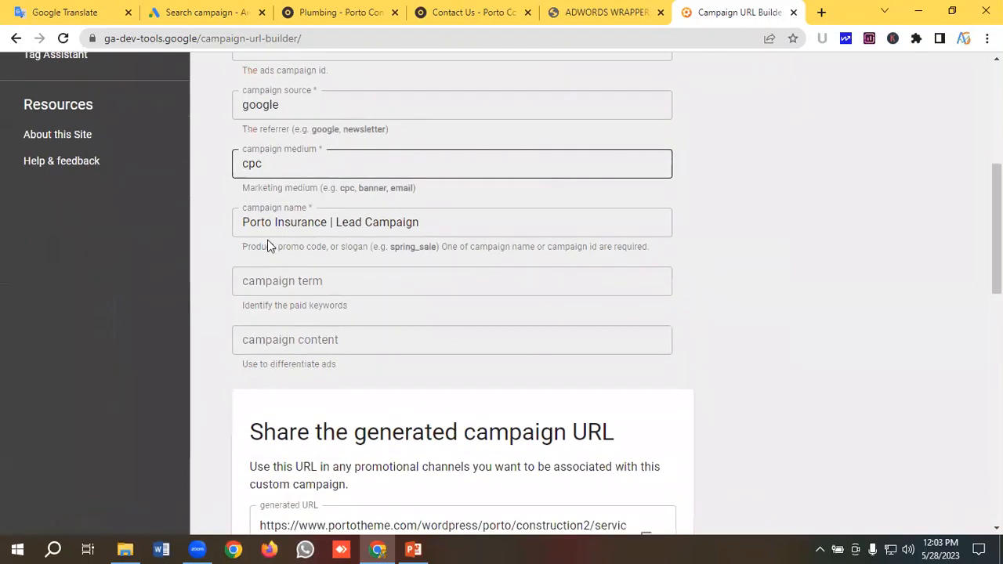
double_click(294, 223)
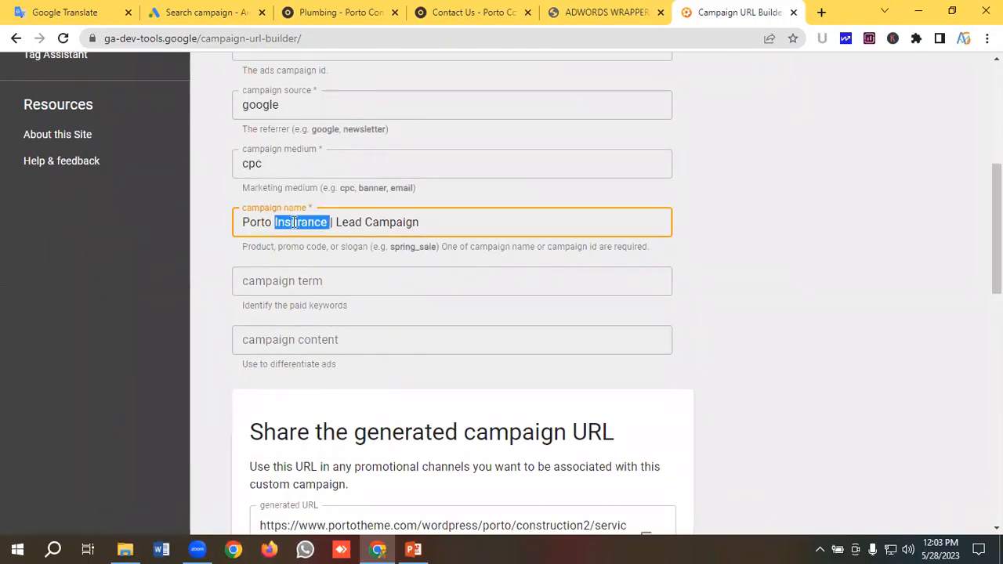
key("BackSpace")
type("Plumbe")
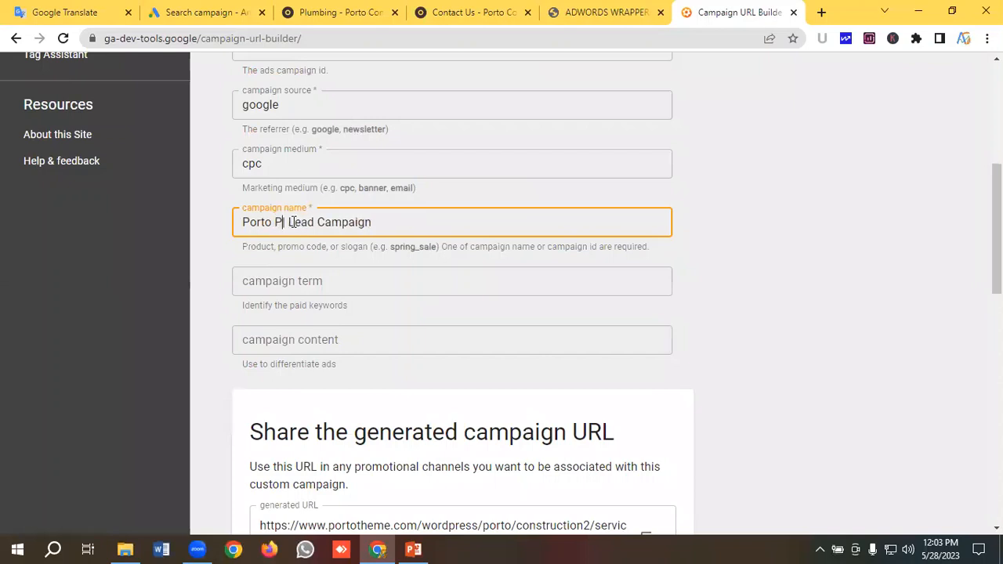
type("rs")
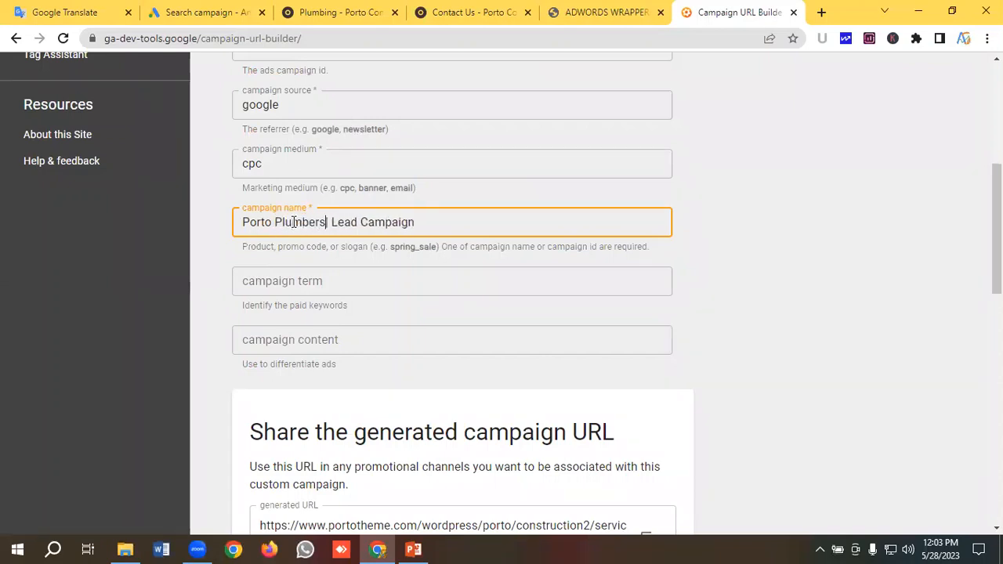
Copy the generated campaign URL and enter it as the ad's final URL in Google Ads.
scroll(478, 227, "down", 3)
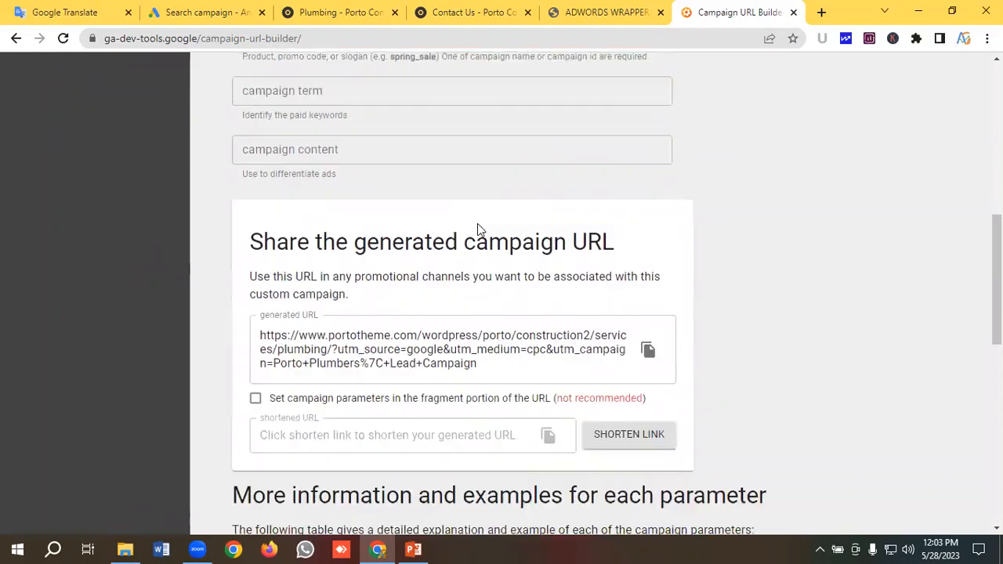
scroll(642, 327, "down", 1)
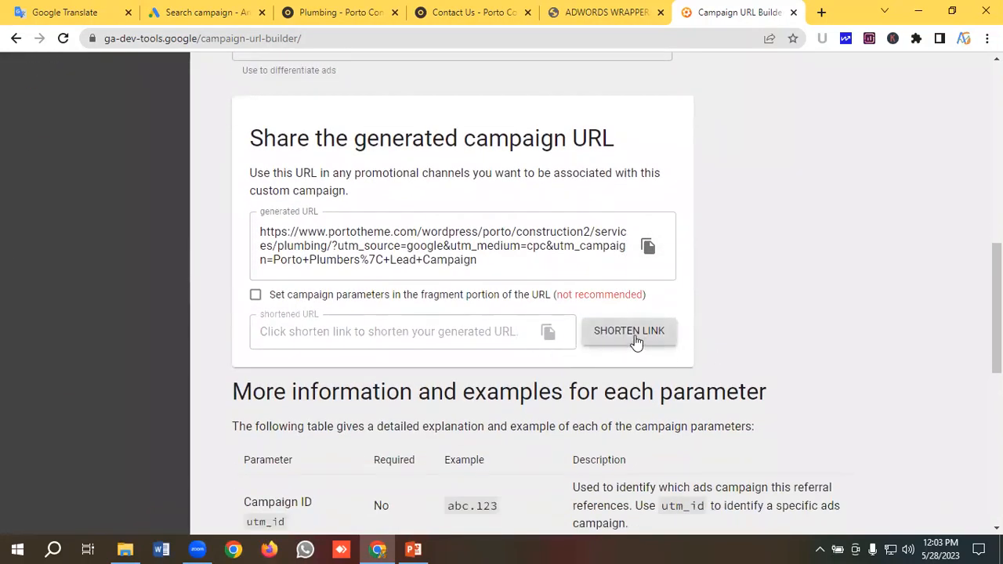
left_click(647, 248)
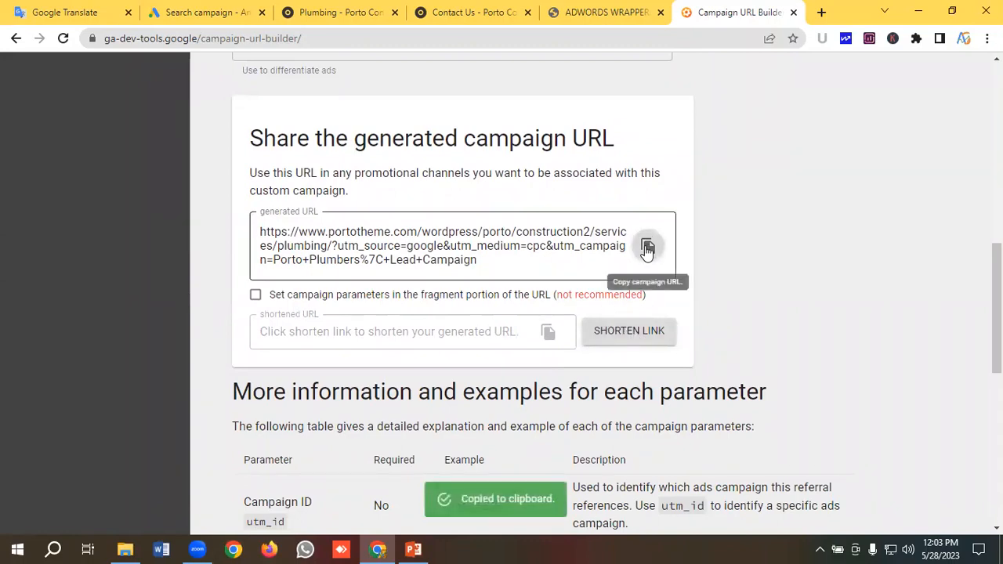
left_click(188, 12)
left_click(251, 317)
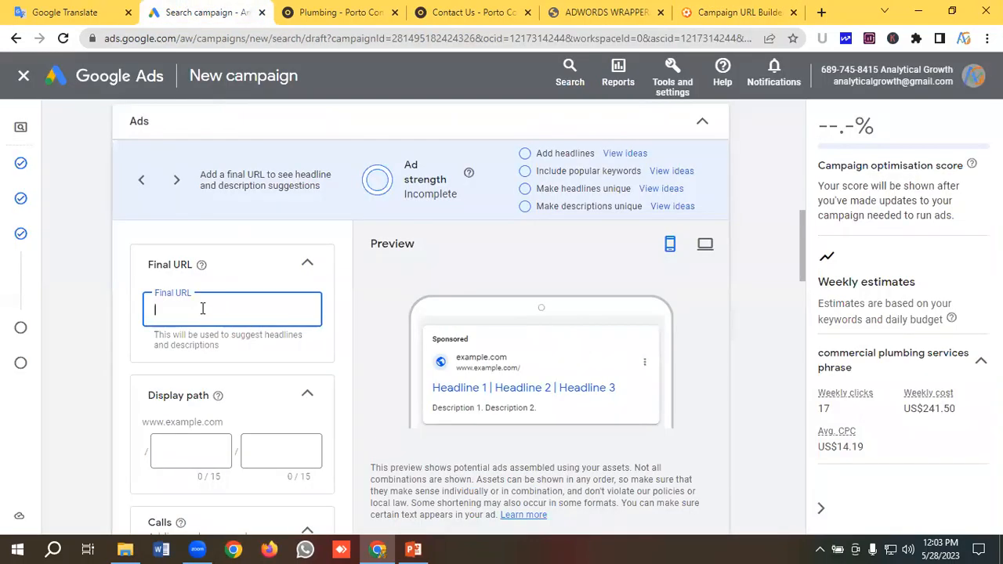
key("ctrl+v")
Copy "commercial" from the ad group name in the Google Translate notes into the first part of the ad's display path.
scroll(201, 329, "down", 1)
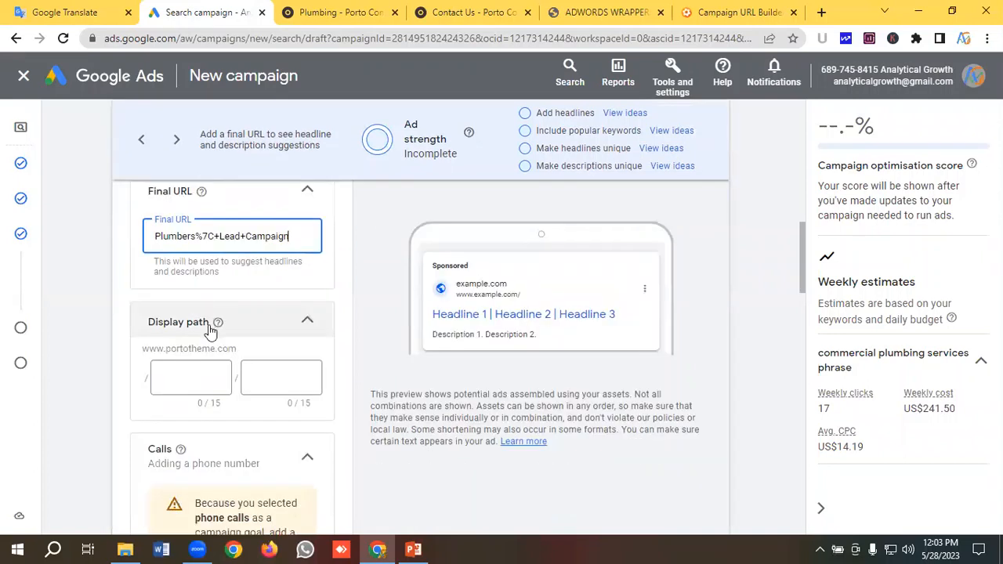
left_click(189, 382)
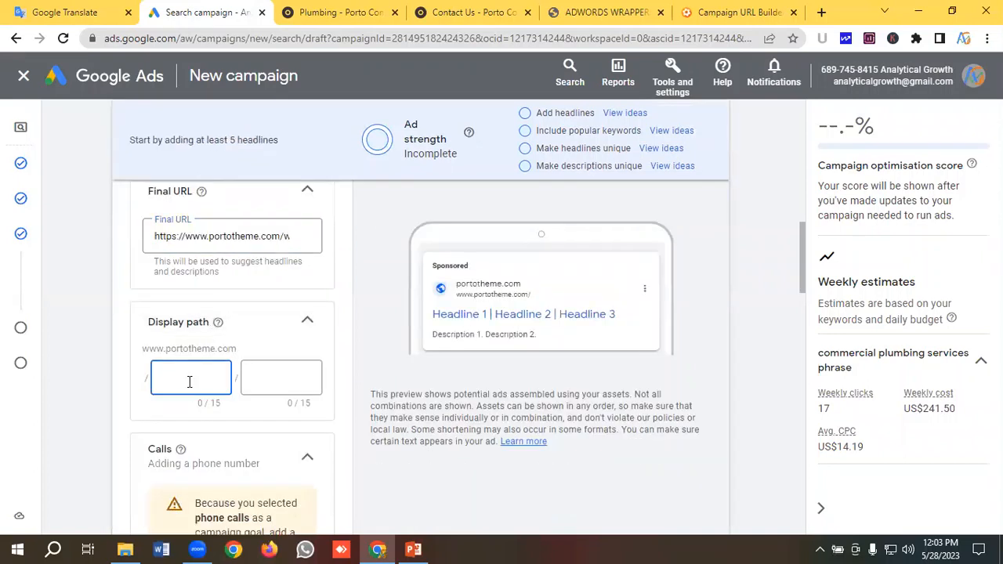
left_click(71, 11)
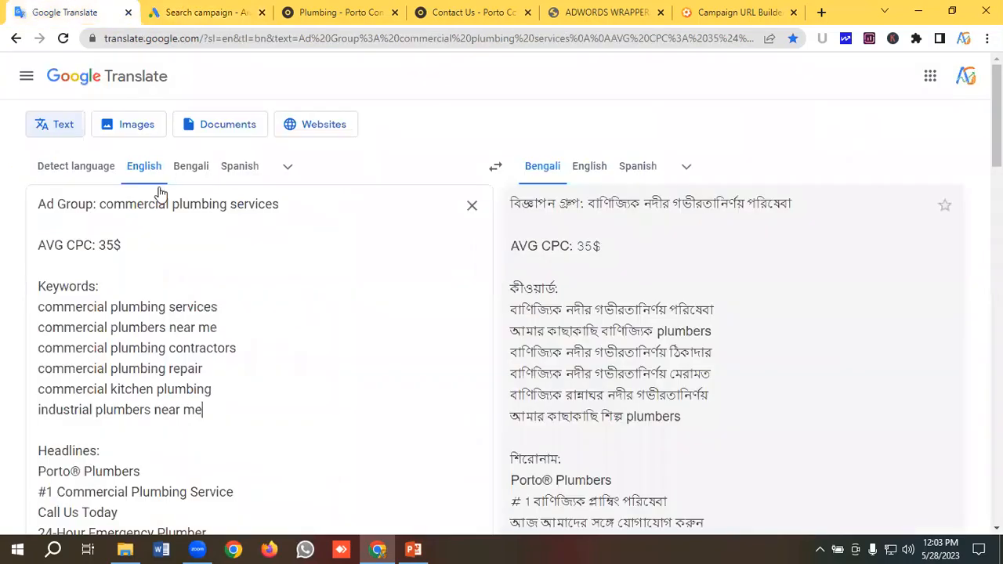
double_click(125, 207)
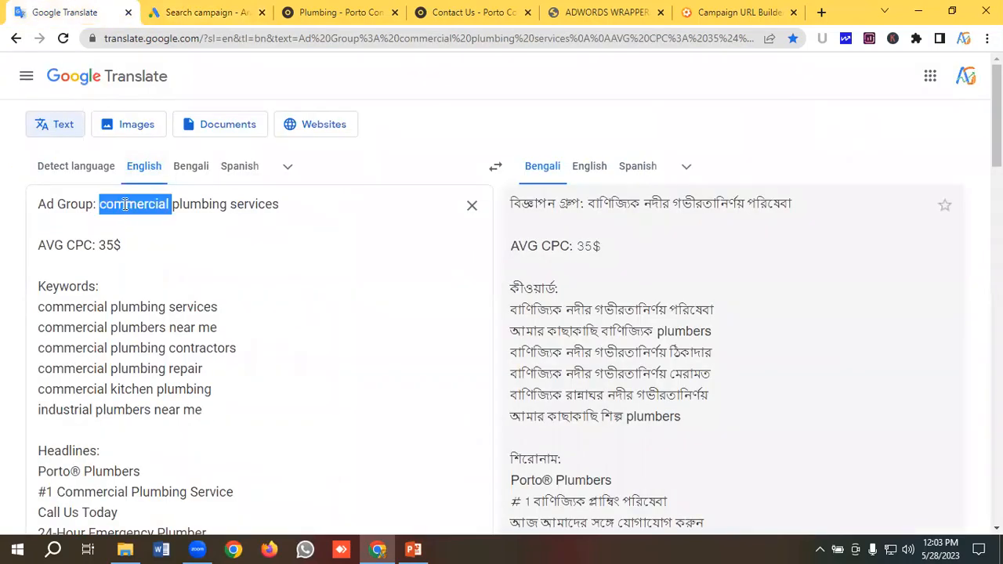
right_click(126, 207)
left_click(154, 256)
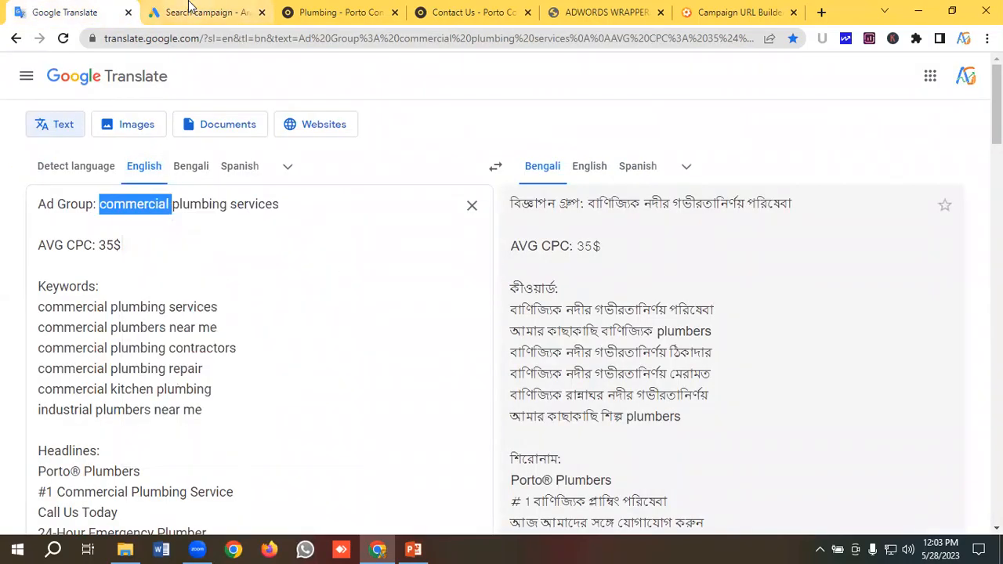
left_click(201, 12)
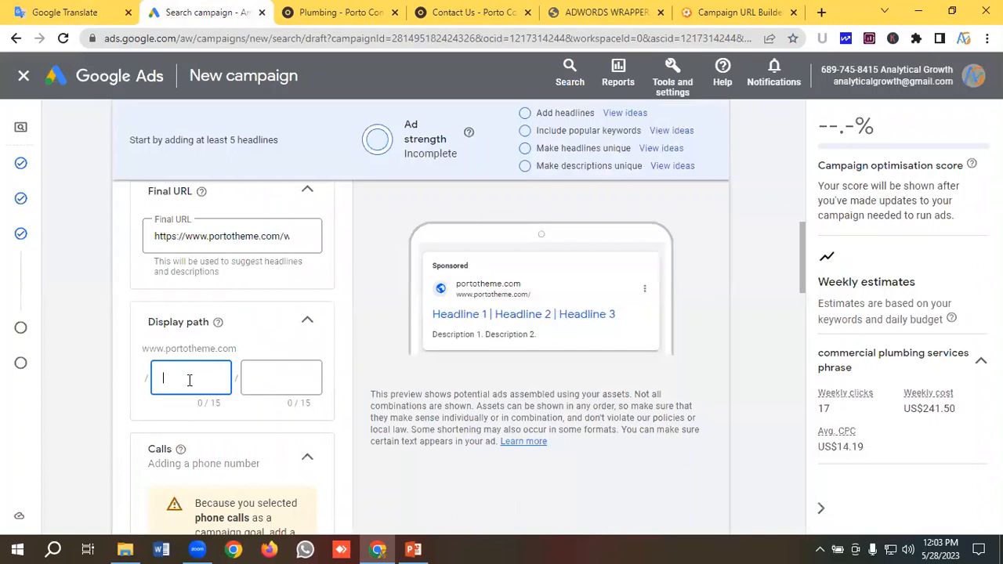
key("ctrl+v")
key("Tab")
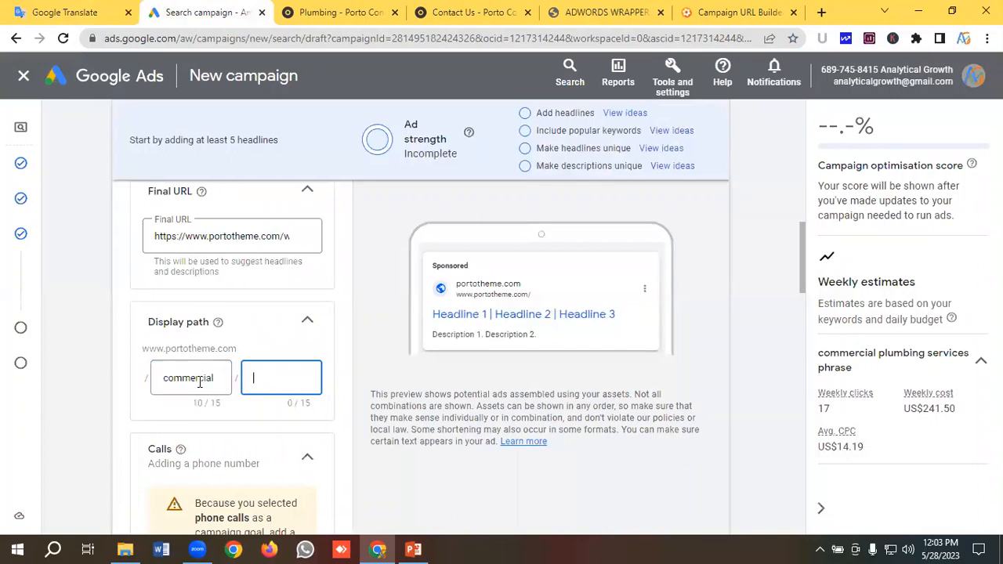
Copy "plumbing" from the ad group name in the Google Translate notes into the second part of the display path.
left_click(71, 12)
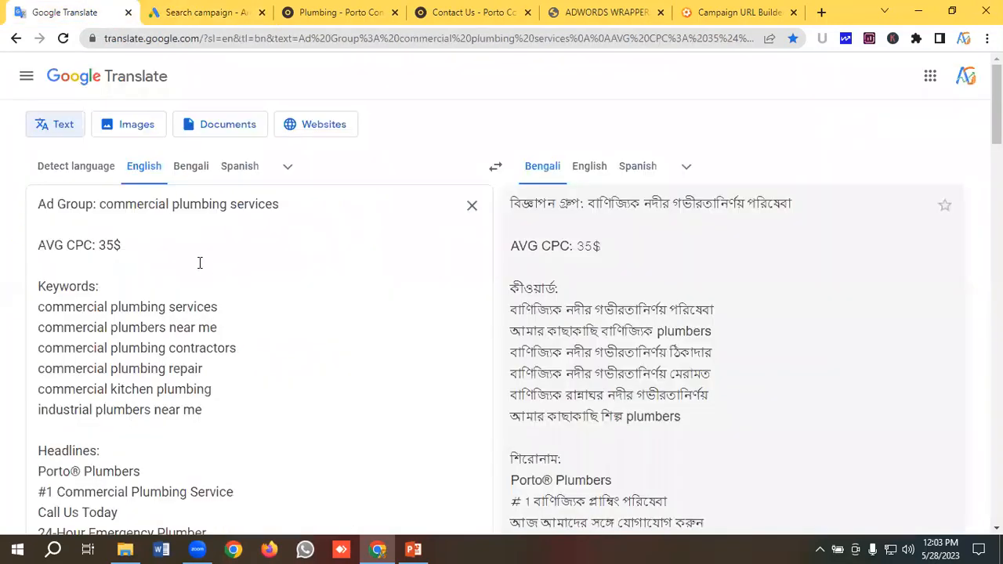
double_click(198, 206)
right_click(200, 206)
left_click(229, 259)
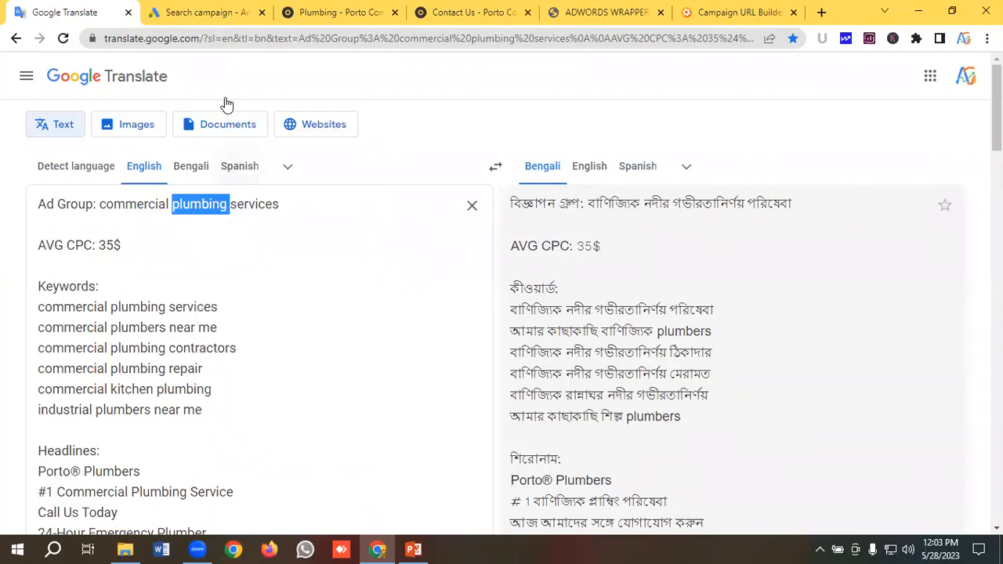
left_click(207, 17)
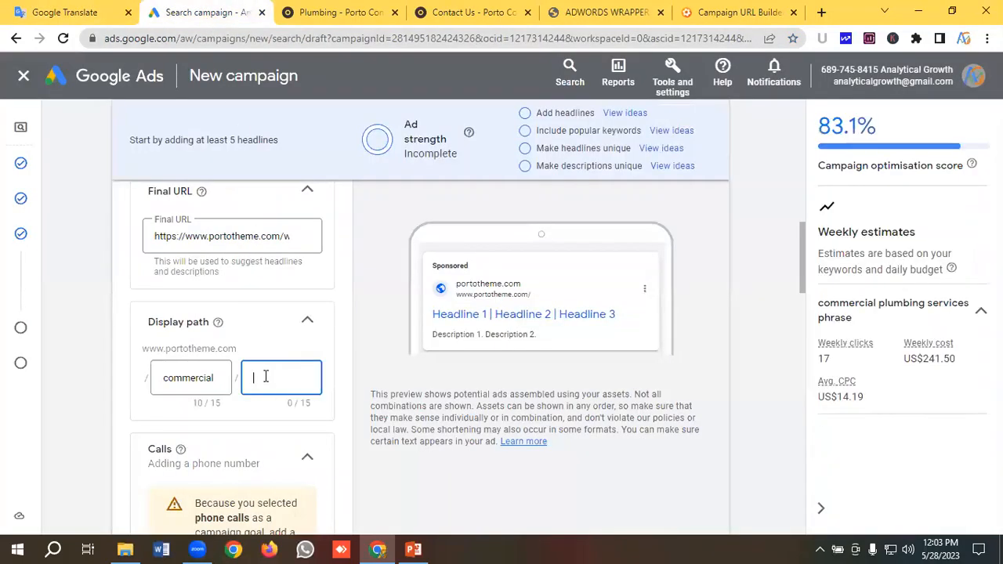
key("ctrl+v")
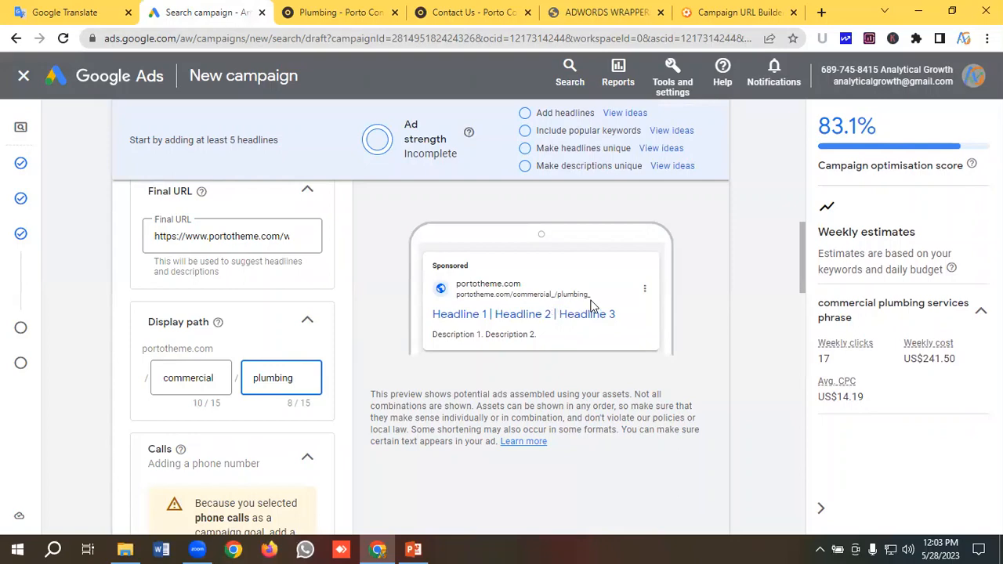
Begin adding calls to the campaign and copy the Call Assets phone number from the Google Translate notes.
scroll(270, 339, "down", 3)
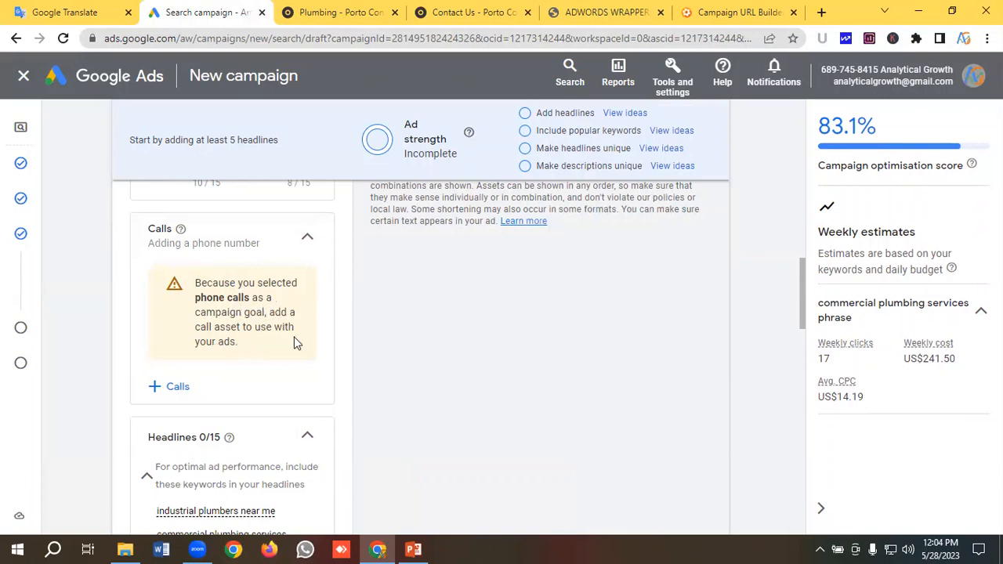
scroll(253, 352, "down", 2)
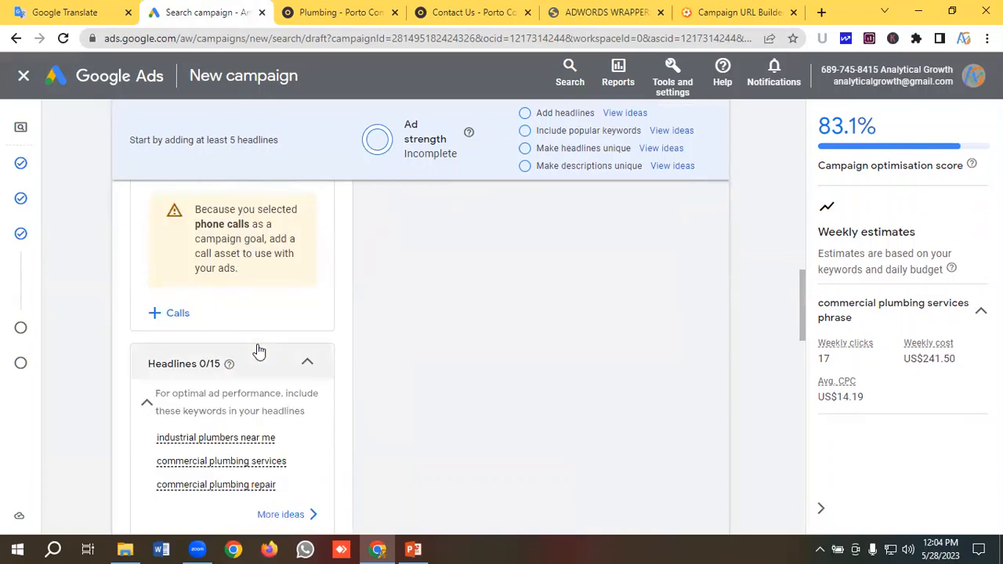
left_click(179, 314)
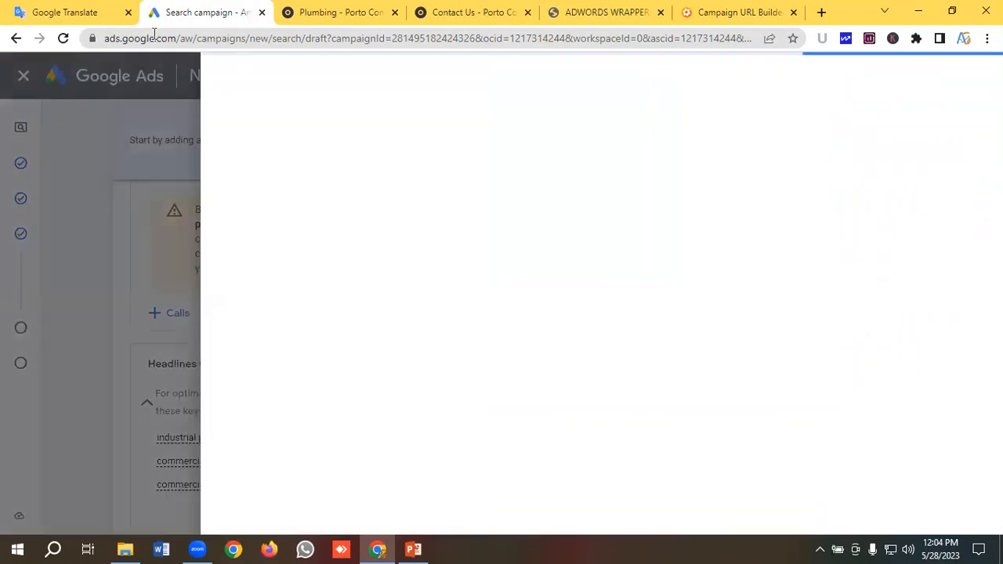
left_click(65, 12)
scroll(96, 317, "down", 12)
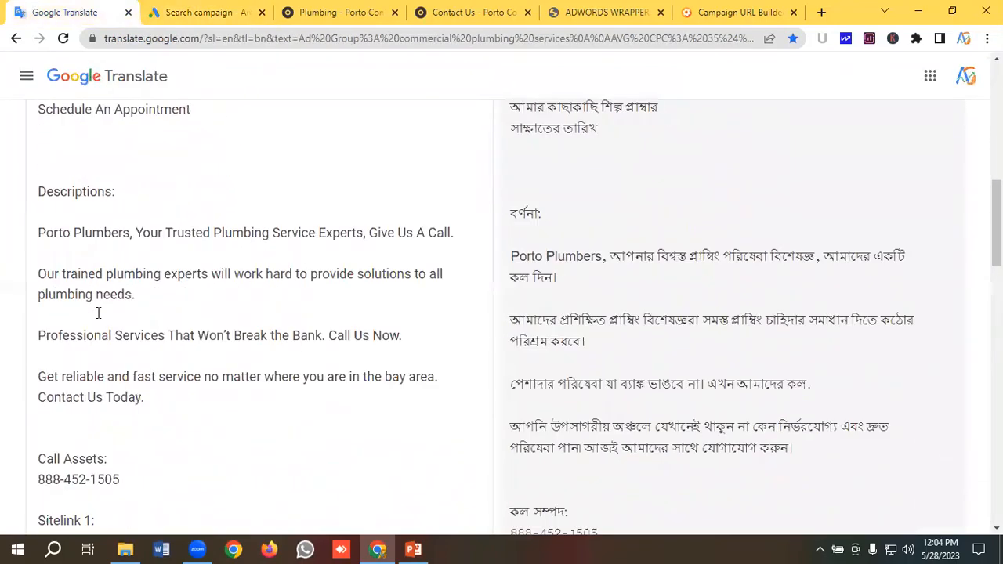
left_click_drag(121, 249, 30, 252)
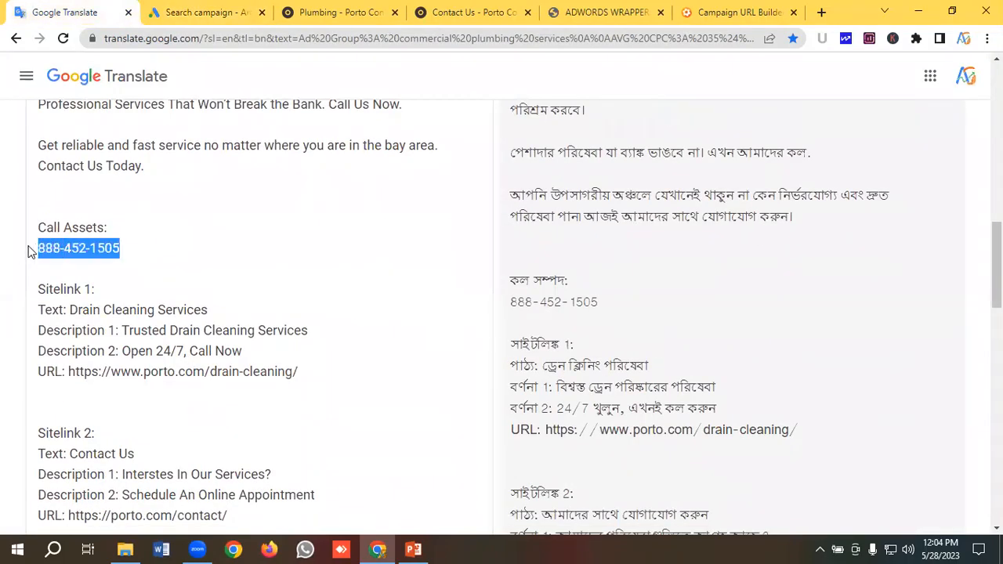
right_click(56, 249)
left_click(88, 303)
left_click(202, 12)
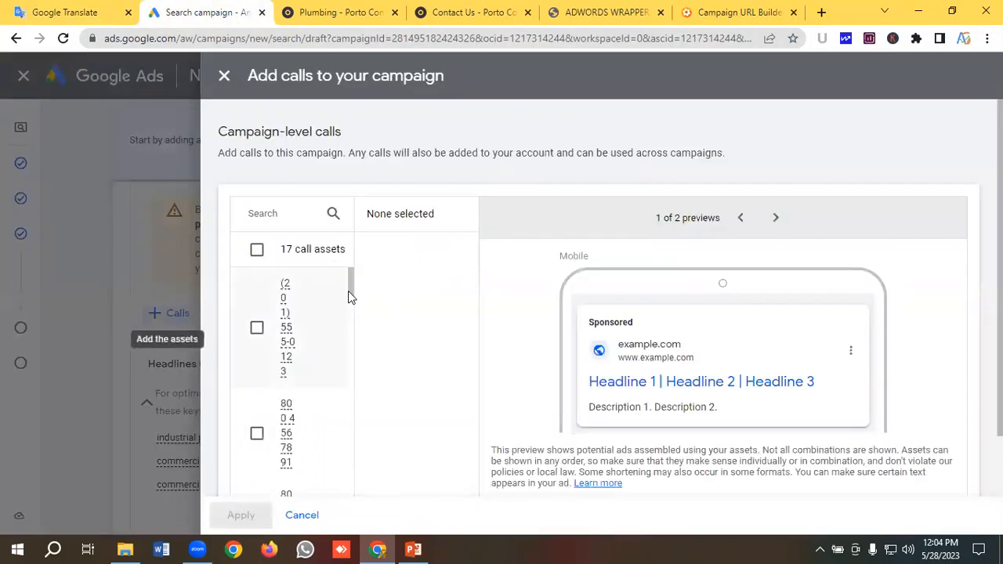
Start a new call asset below the existing ones and fill in the copied phone number.
left_click_drag(348, 324, 313, 448)
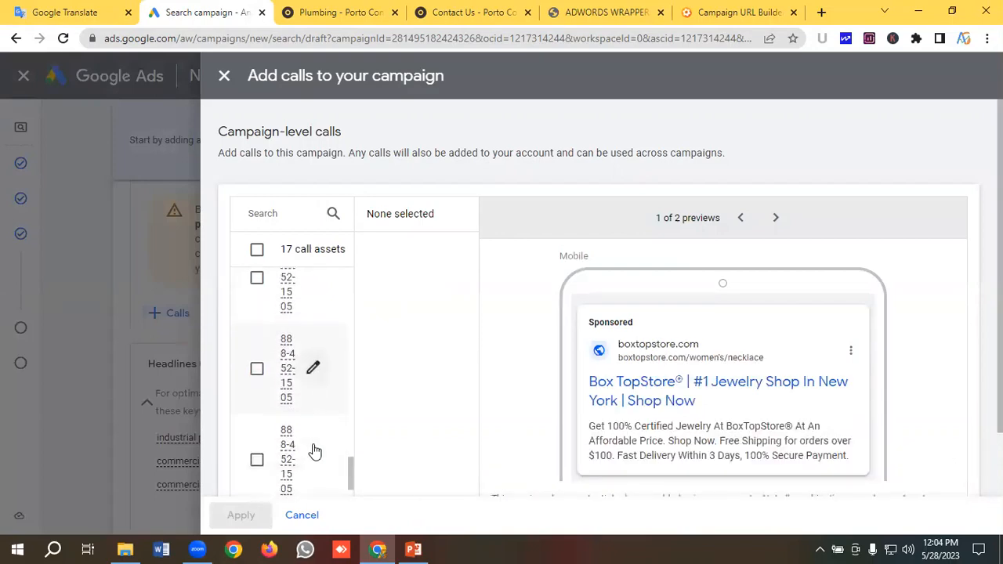
scroll(314, 447, "down", 2)
left_click(289, 453)
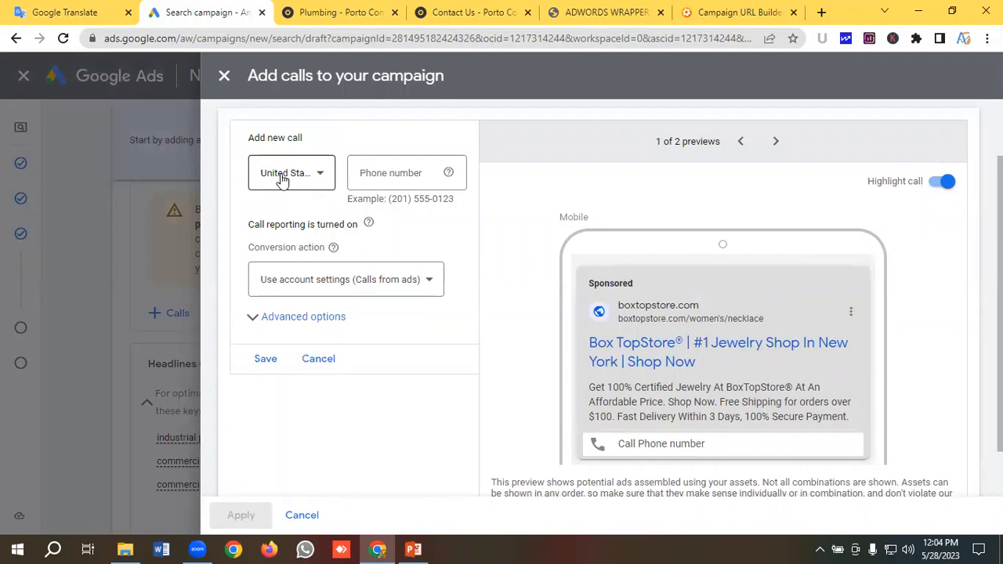
left_click(378, 172)
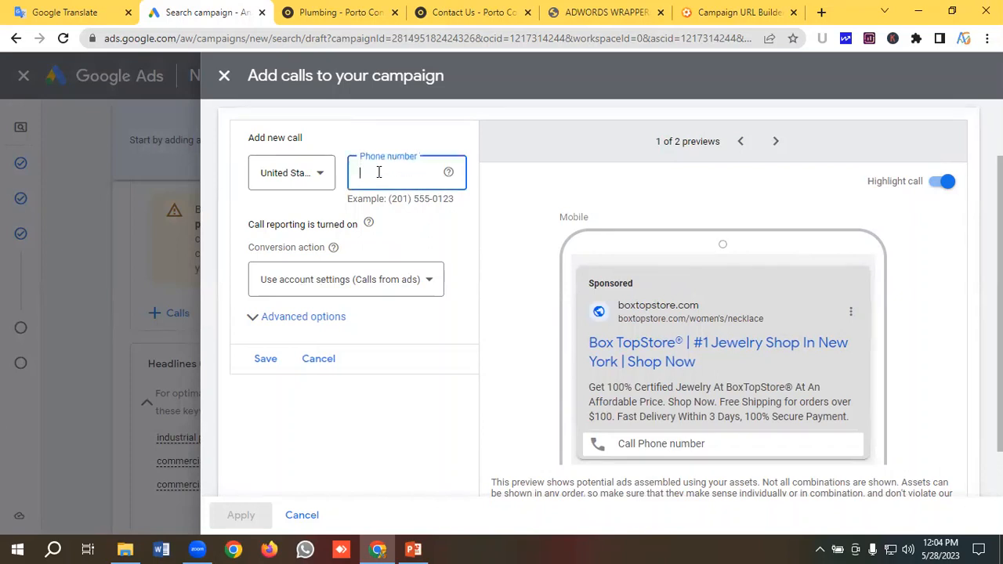
right_click(377, 174)
left_click(413, 287)
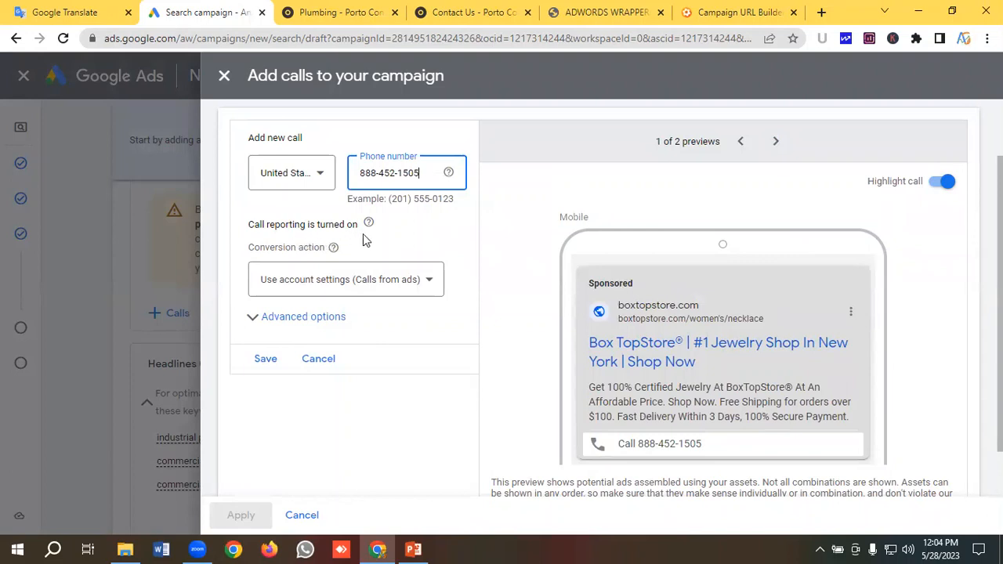
Set the new call's conversion action to "Calls from ads" and check the mobile and desktop previews.
left_click(324, 288)
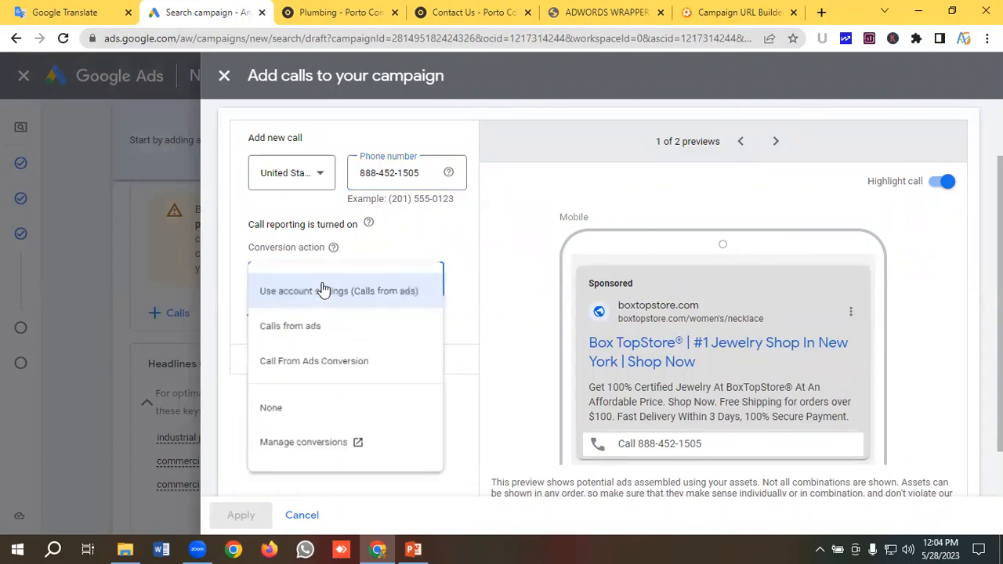
left_click(301, 329)
scroll(528, 278, "down", 1)
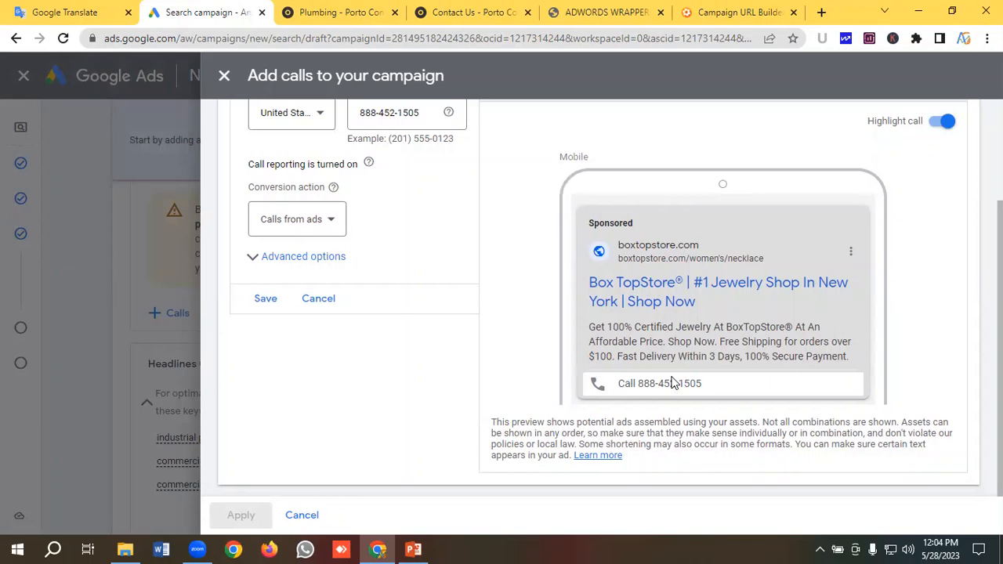
scroll(670, 380, "up", 1)
scroll(667, 373, "down", 1)
scroll(711, 343, "up", 2)
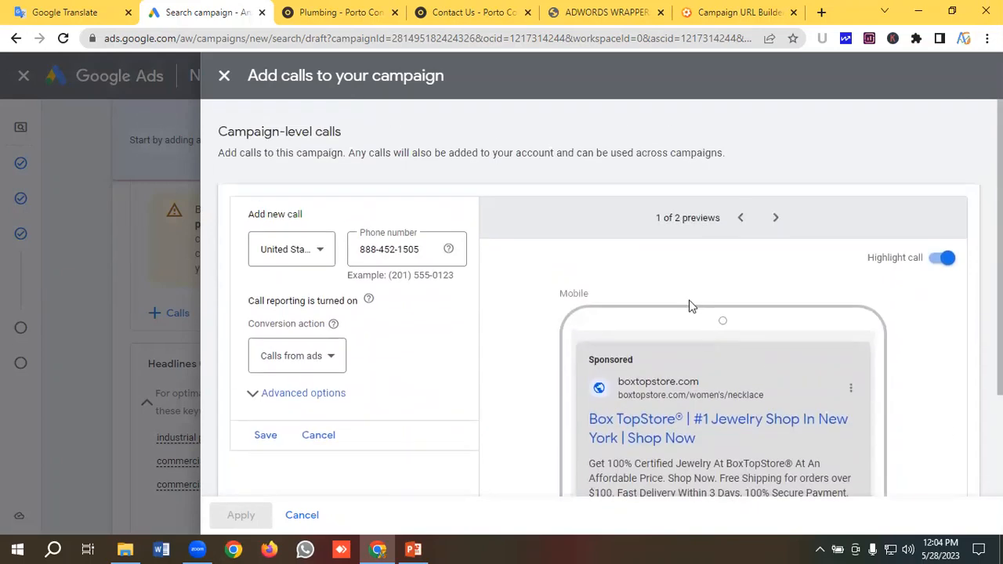
left_click(776, 217)
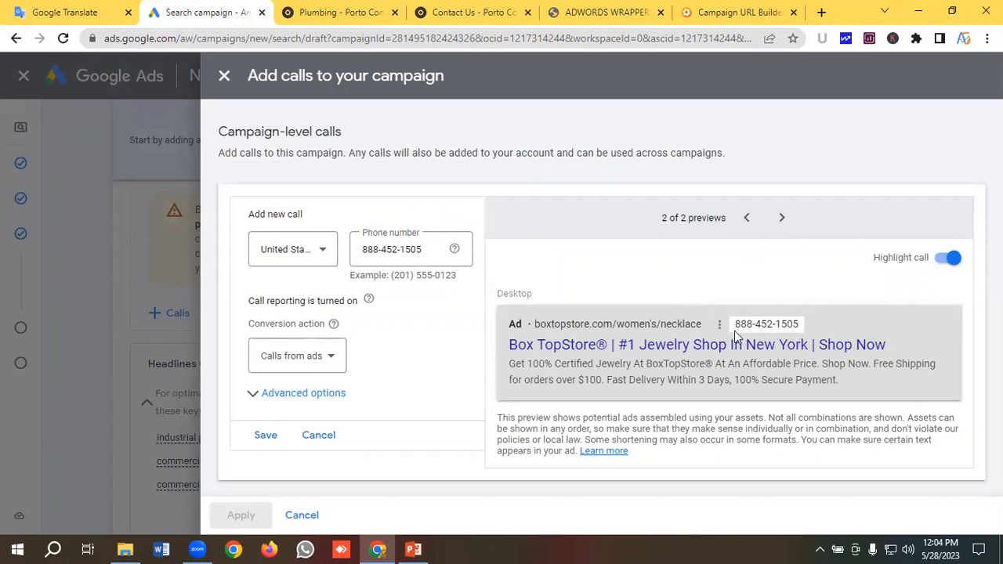
left_click(746, 218)
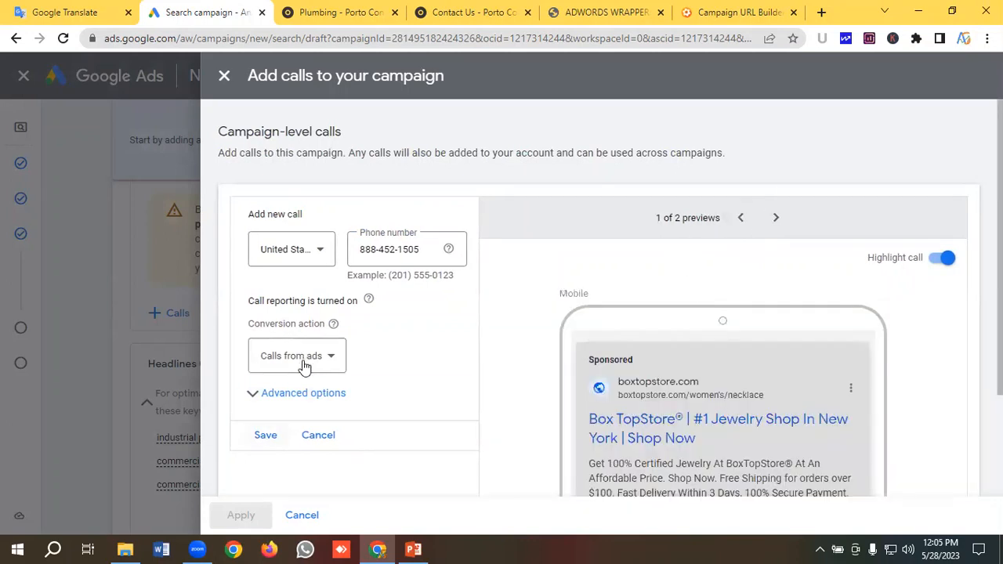
Save the new call asset and apply it to the campaign.
left_click(266, 435)
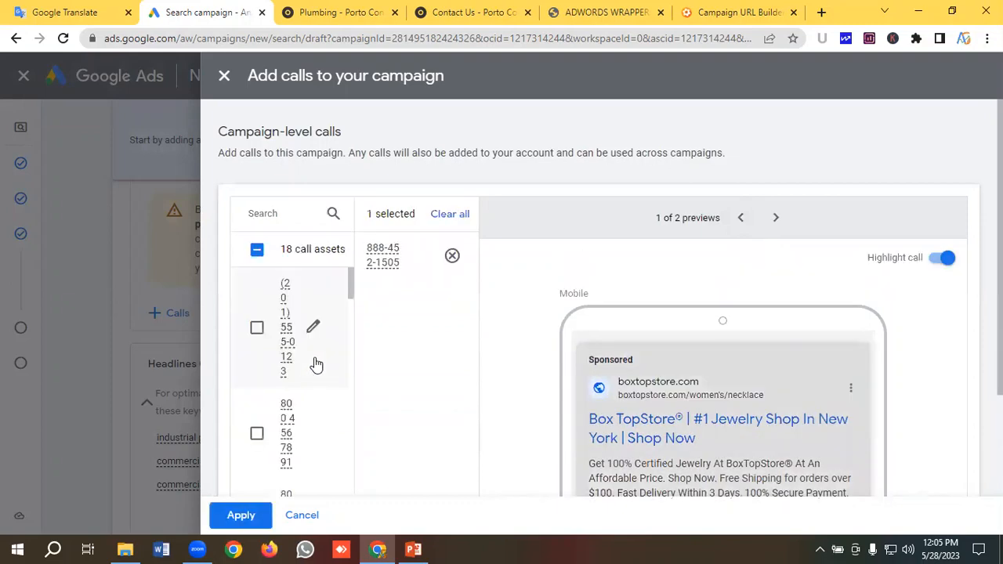
left_click(238, 514)
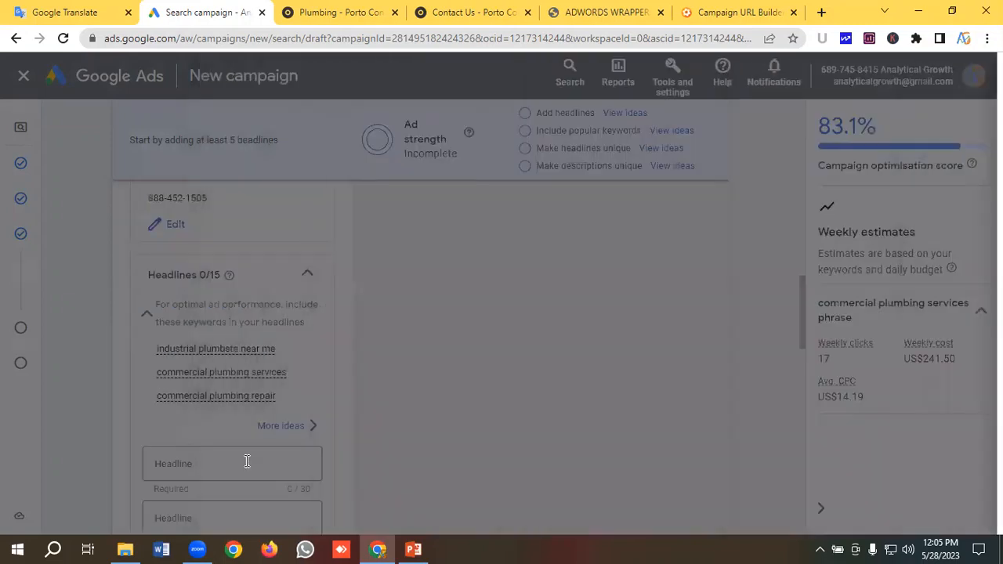
Add empty headline fields to the ad until the maximum of 15 is reached.
scroll(261, 340, "down", 1)
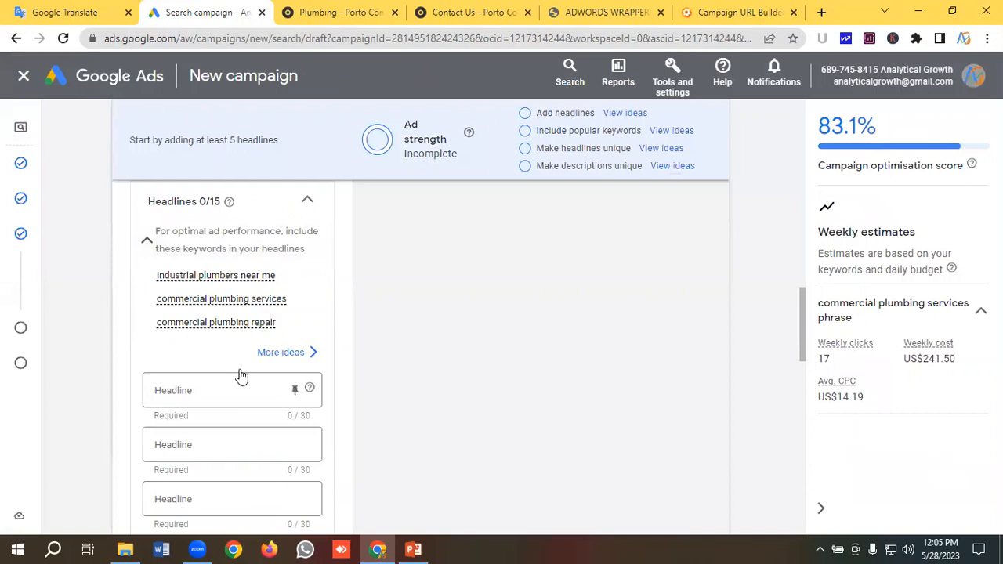
scroll(206, 377, "down", 3)
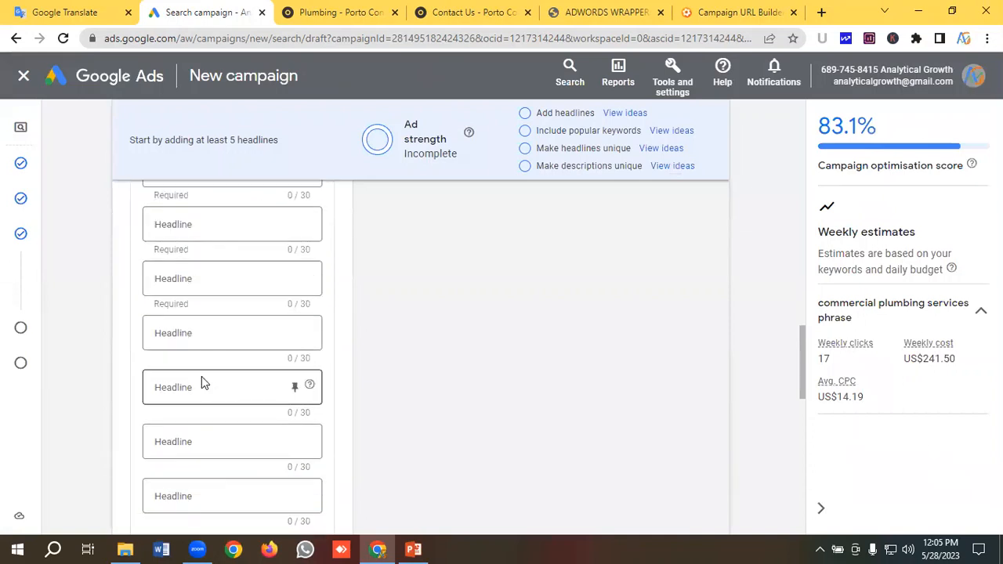
left_click(180, 328)
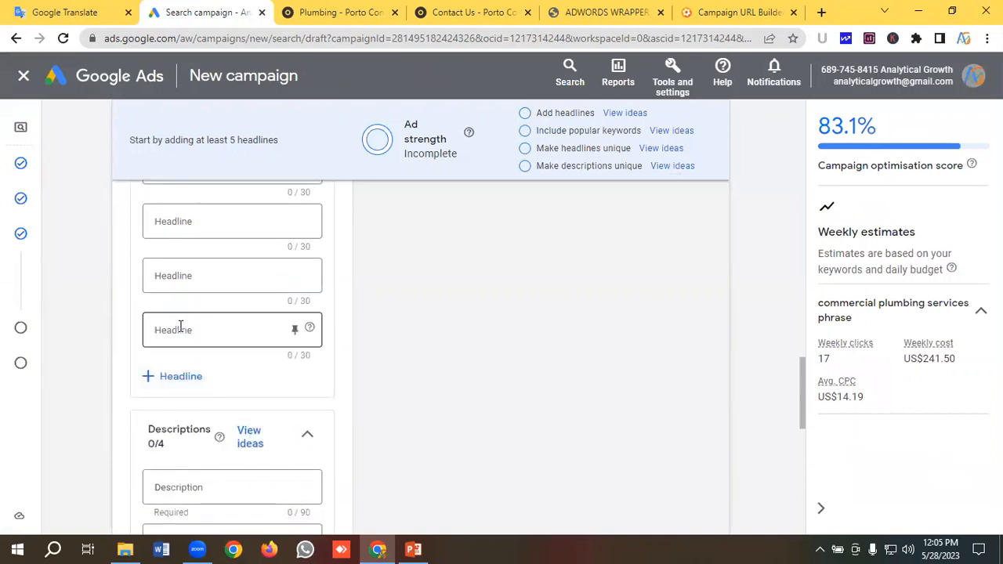
left_click(183, 377)
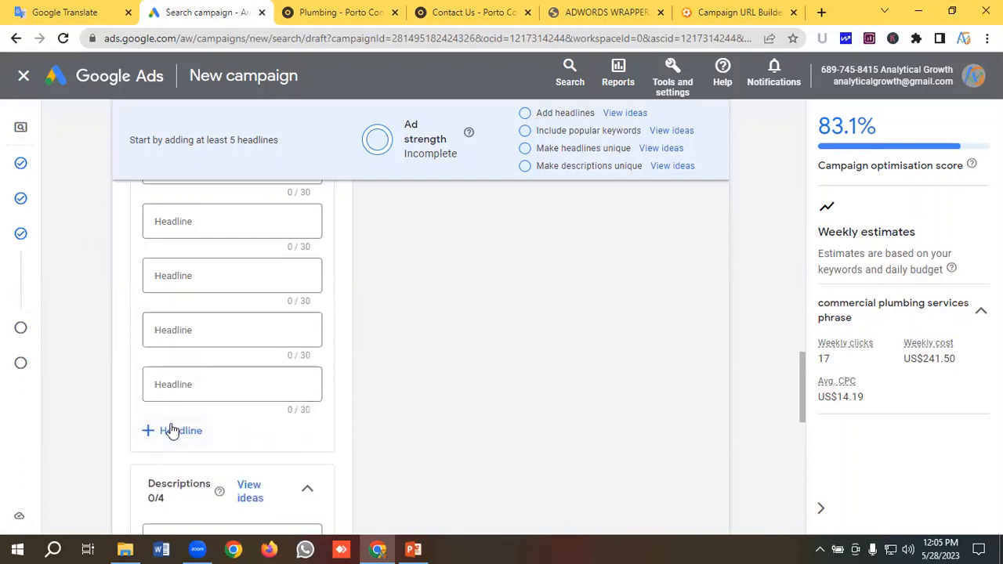
left_click(173, 431)
scroll(193, 349, "down", 1)
left_click(177, 414)
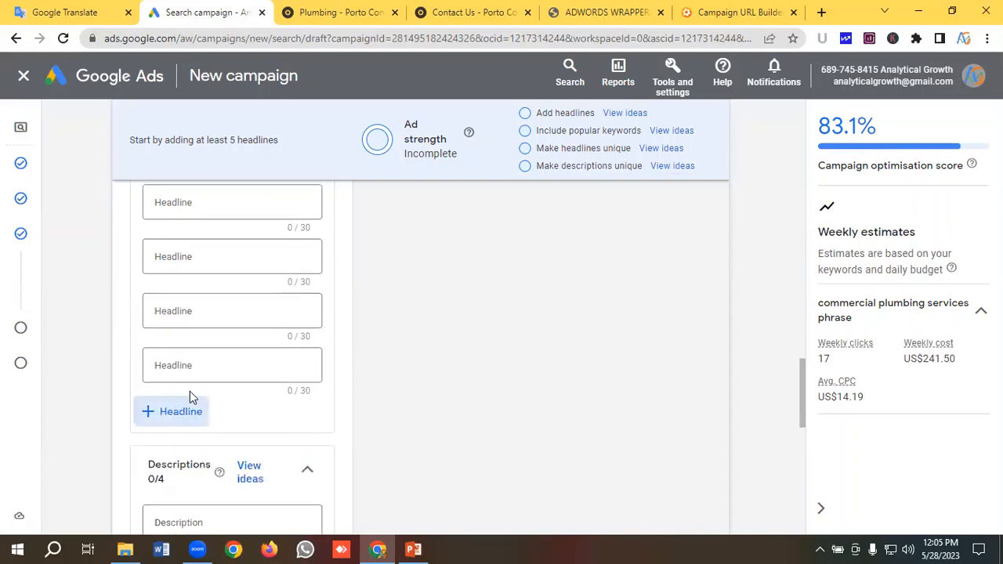
scroll(188, 408, "down", 1)
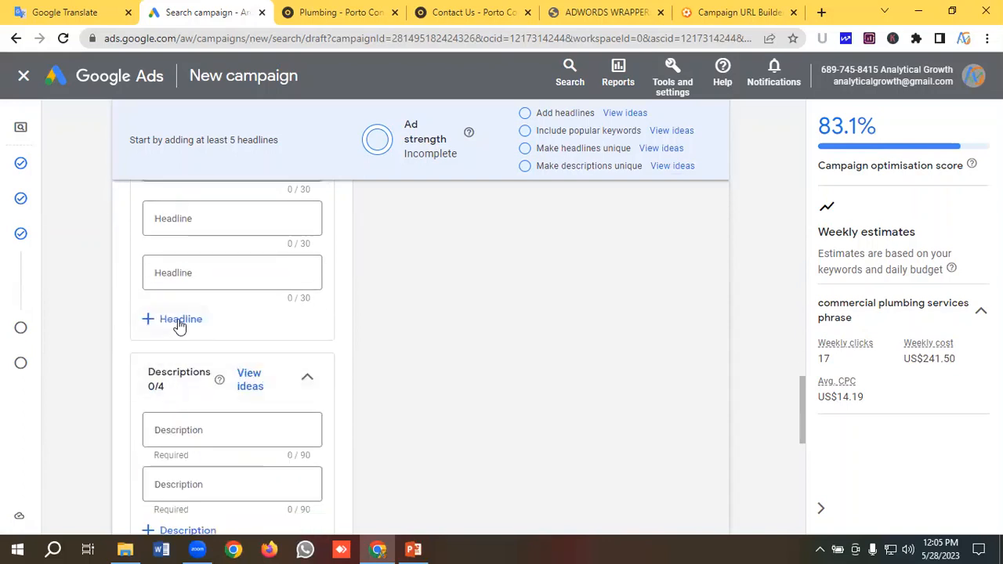
left_click(179, 323)
left_click(183, 372)
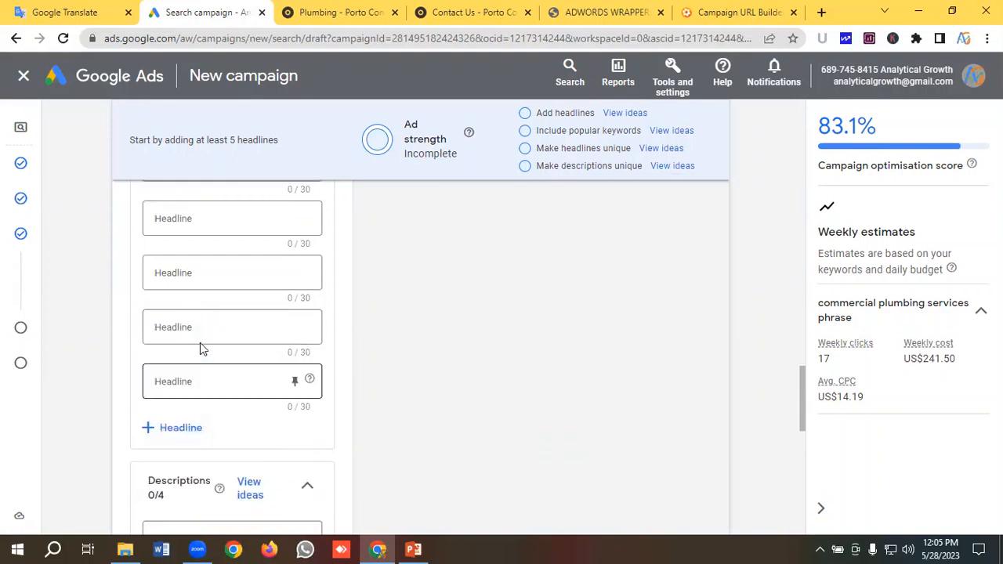
scroll(196, 349, "down", 1)
left_click(186, 353)
scroll(192, 346, "down", 1)
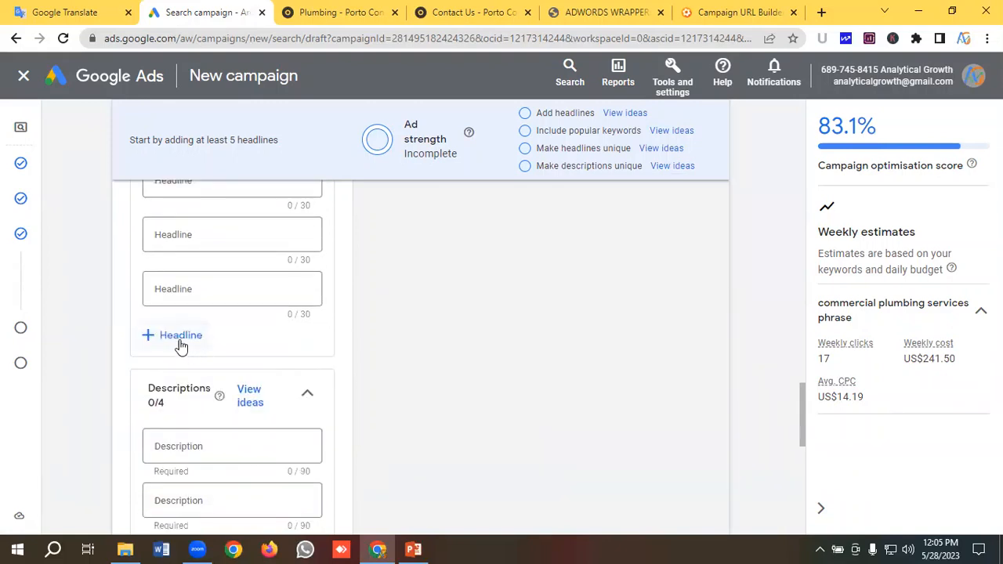
left_click(180, 337)
scroll(192, 368, "down", 2)
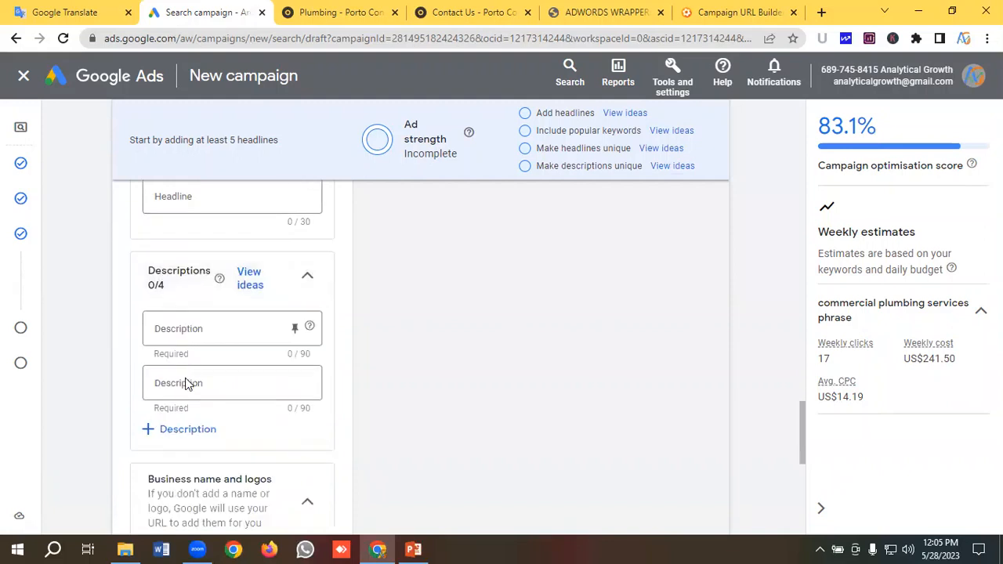
Add another empty description field to the ad.
left_click(187, 423)
scroll(204, 376, "down", 1)
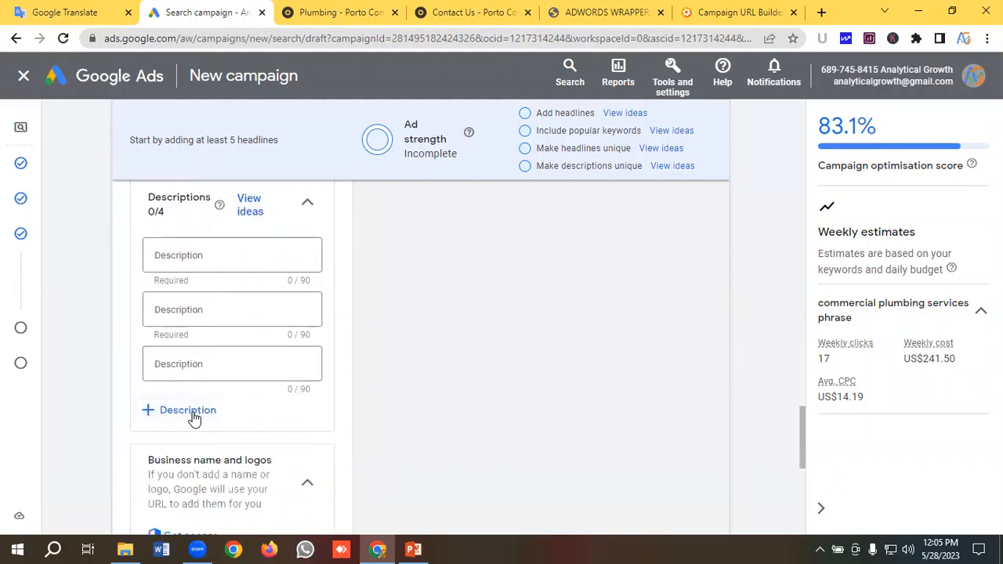
Copy "Porto® Plumbers" from the headlines list in the Google Translate notes into the ad's first headline.
scroll(202, 403, "up", 5)
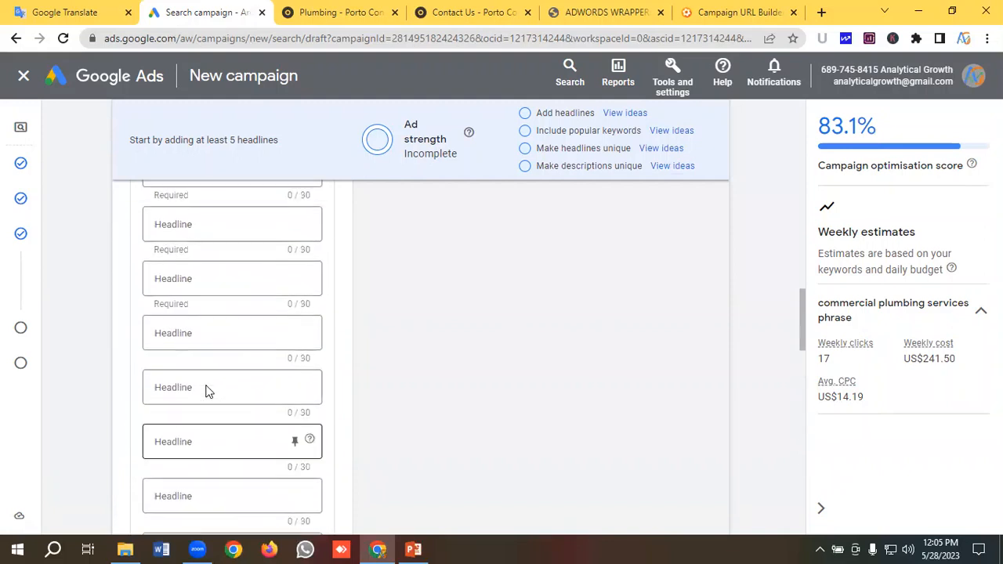
scroll(208, 392, "up", 2)
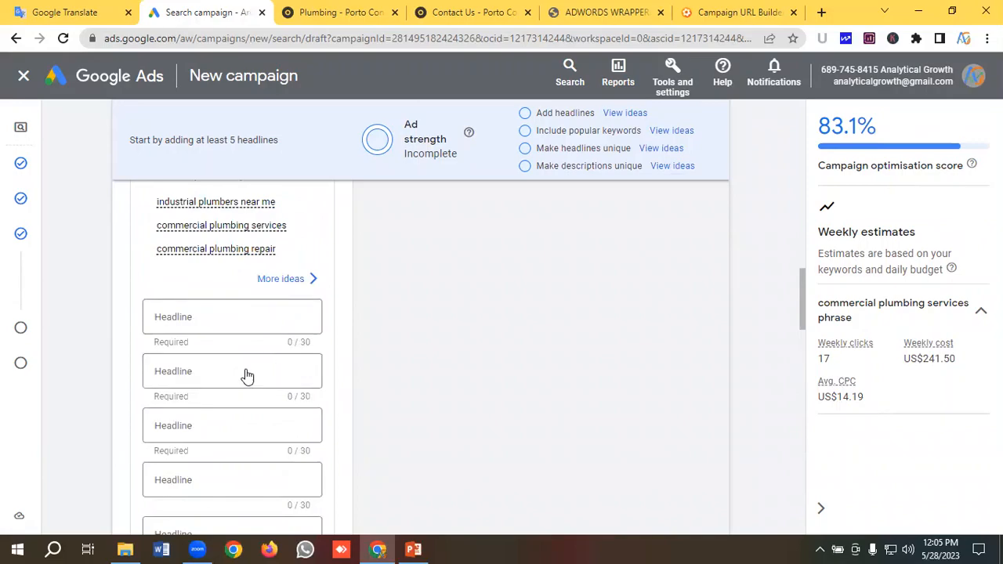
left_click(75, 10)
scroll(148, 278, "up", 3)
scroll(148, 280, "up", 6)
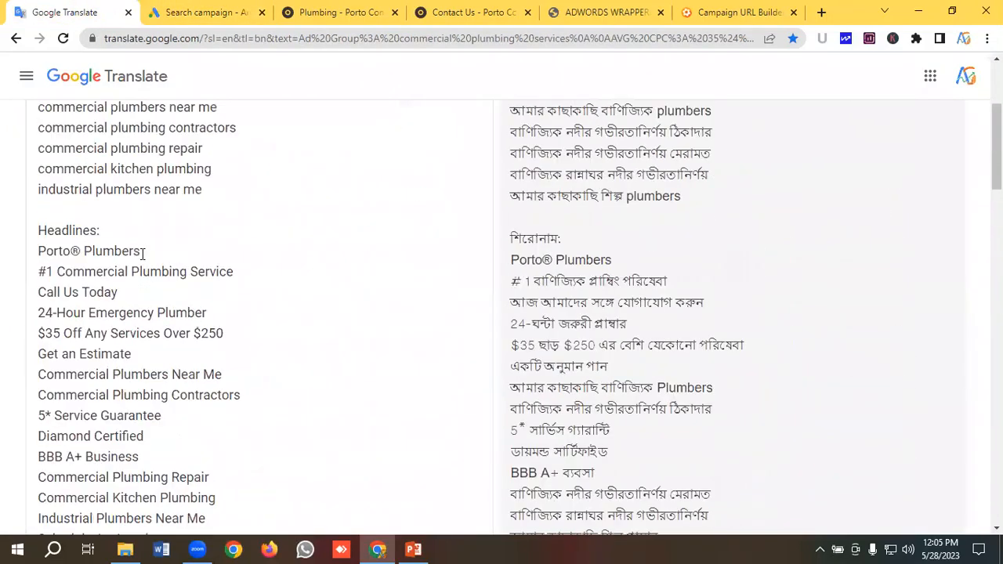
triple_click(94, 253)
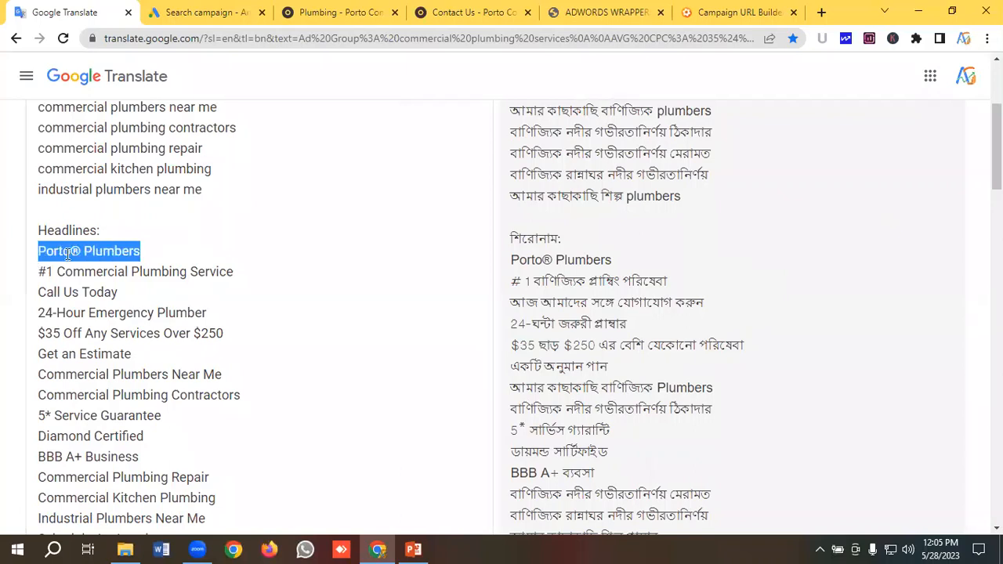
right_click(67, 253)
left_click(109, 307)
left_click(206, 12)
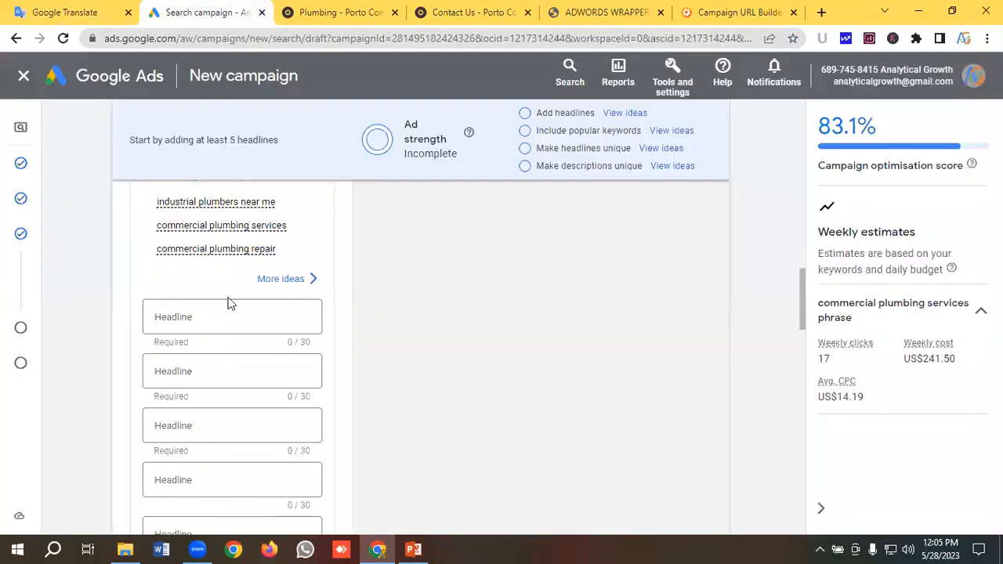
left_click(202, 320)
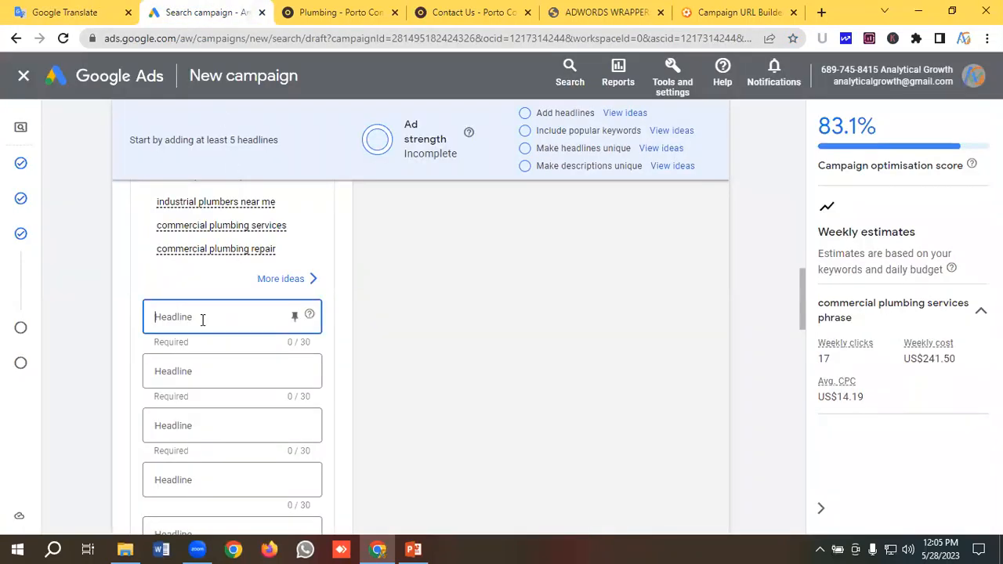
key("ctrl+v")
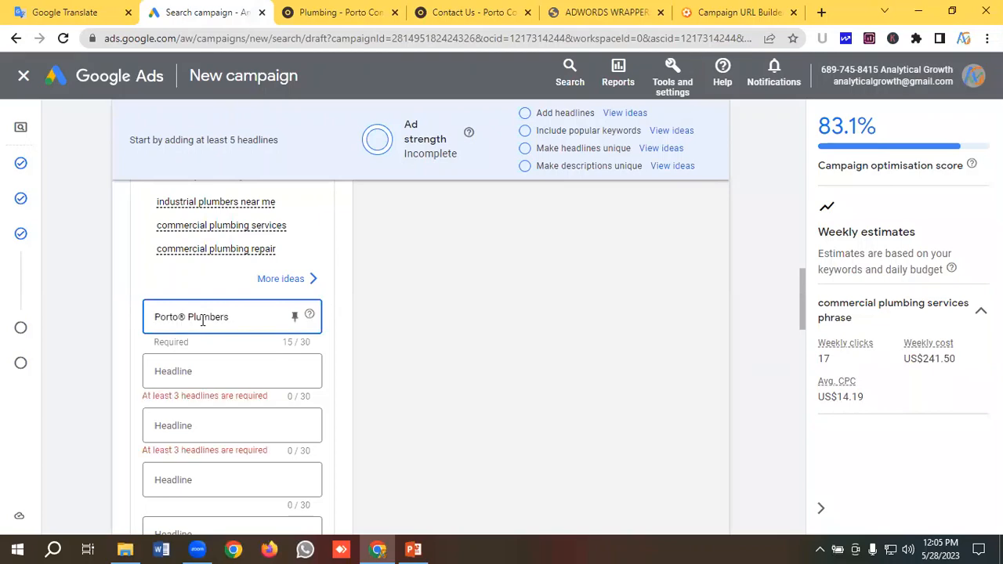
Copy "#1 Commercial Plumbing Service" from the Google Translate notes into the second headline.
left_click(70, 11)
left_click_drag(243, 270, 21, 274)
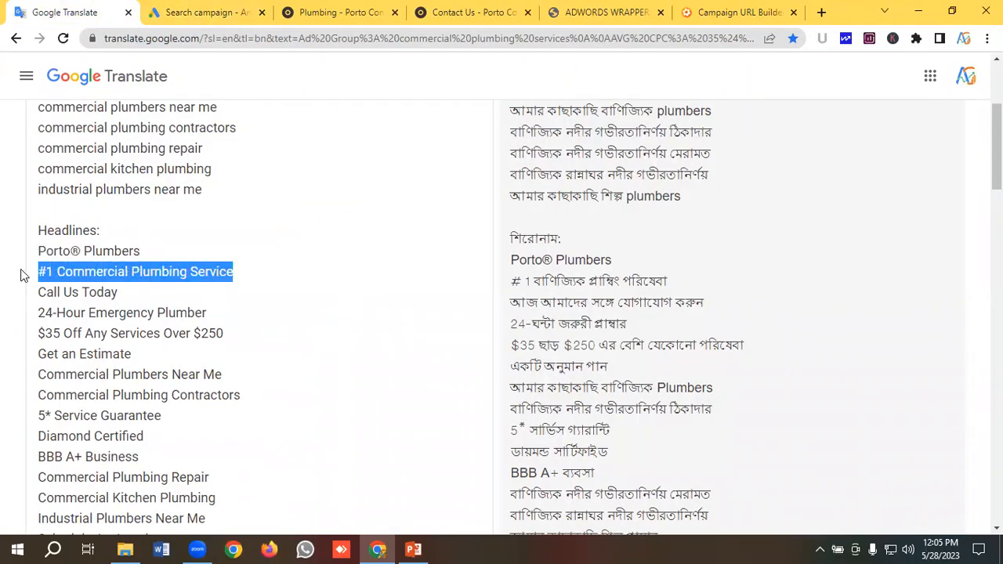
right_click(90, 273)
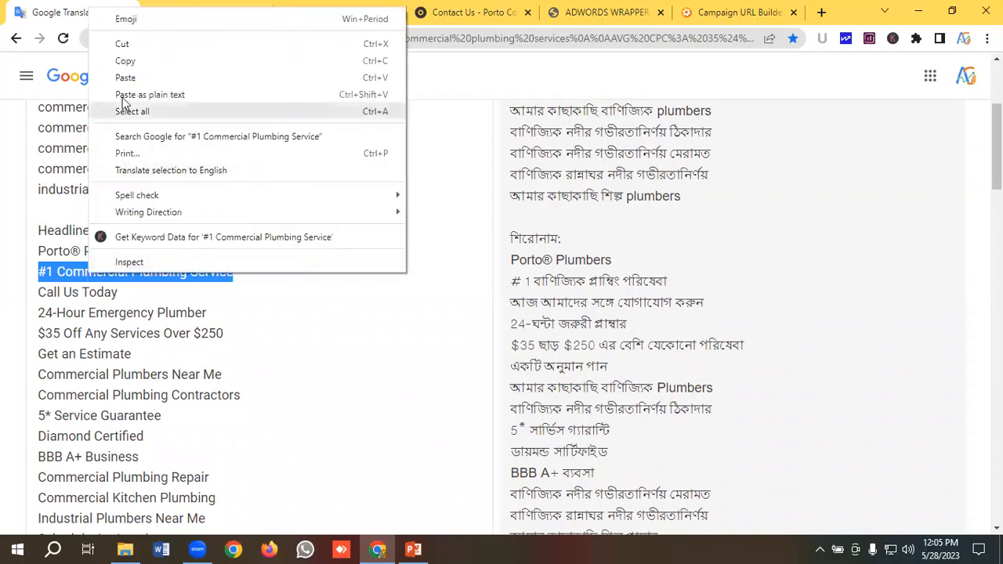
left_click(134, 64)
left_click(201, 11)
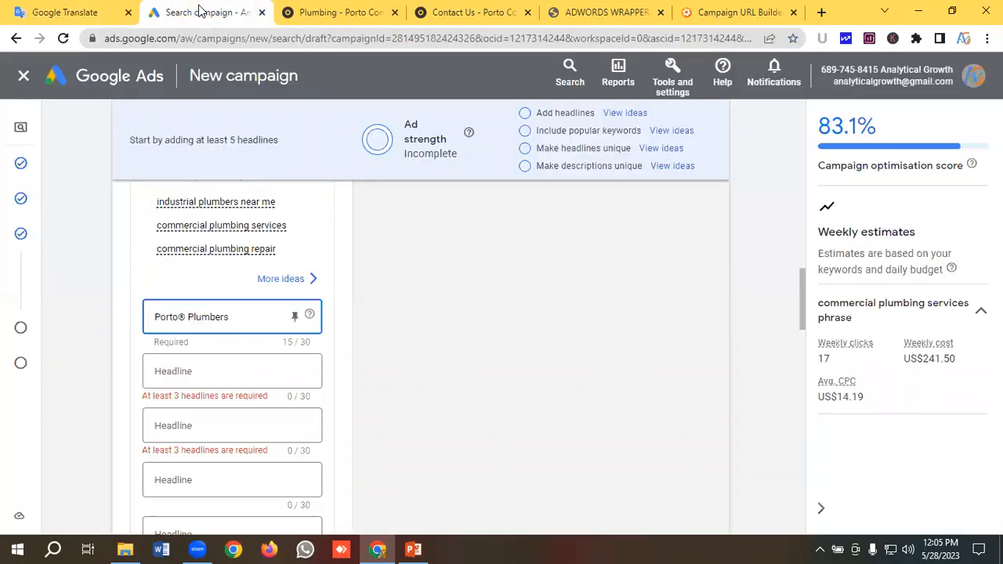
left_click(169, 367)
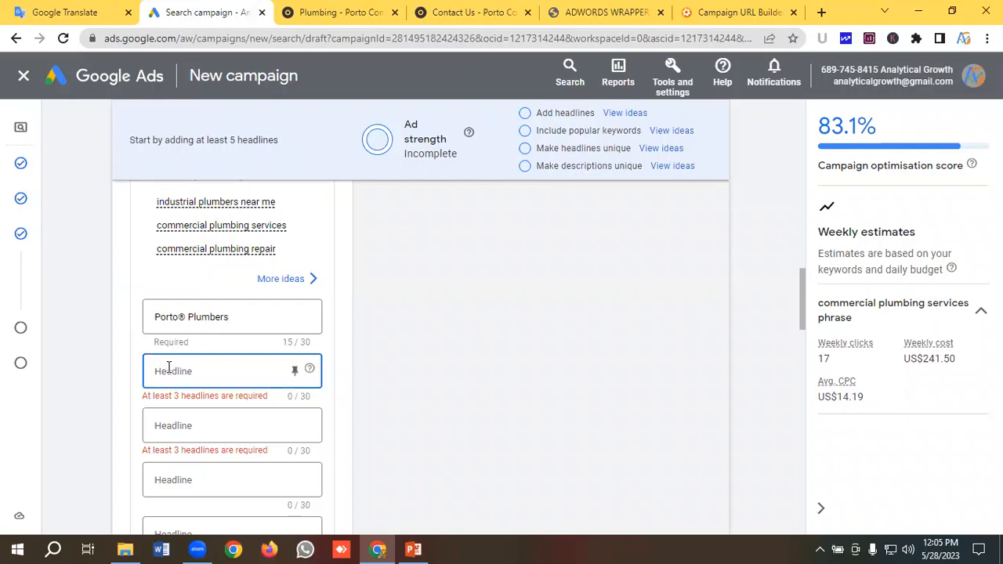
key("ctrl+v")
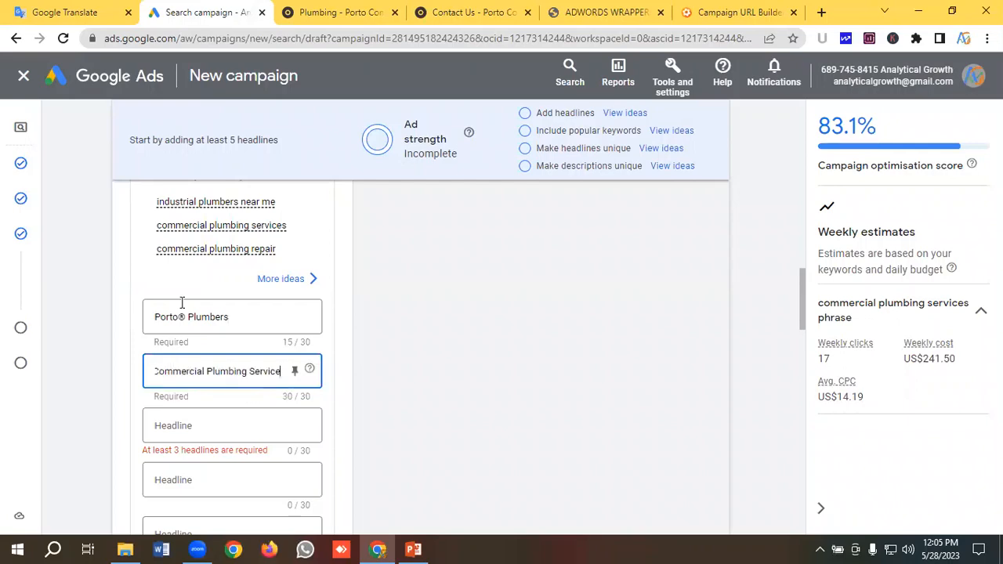
Copy "Call Us Today" from the Google Translate notes into the third headline.
left_click(70, 12)
left_click_drag(135, 292, 29, 295)
right_click(59, 288)
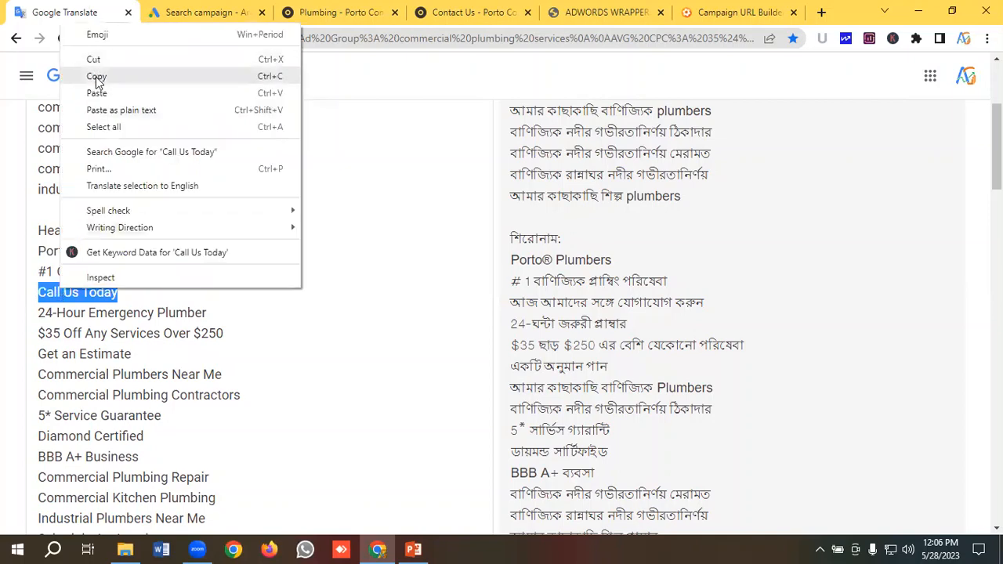
left_click(86, 74)
left_click(186, 19)
left_click(177, 386)
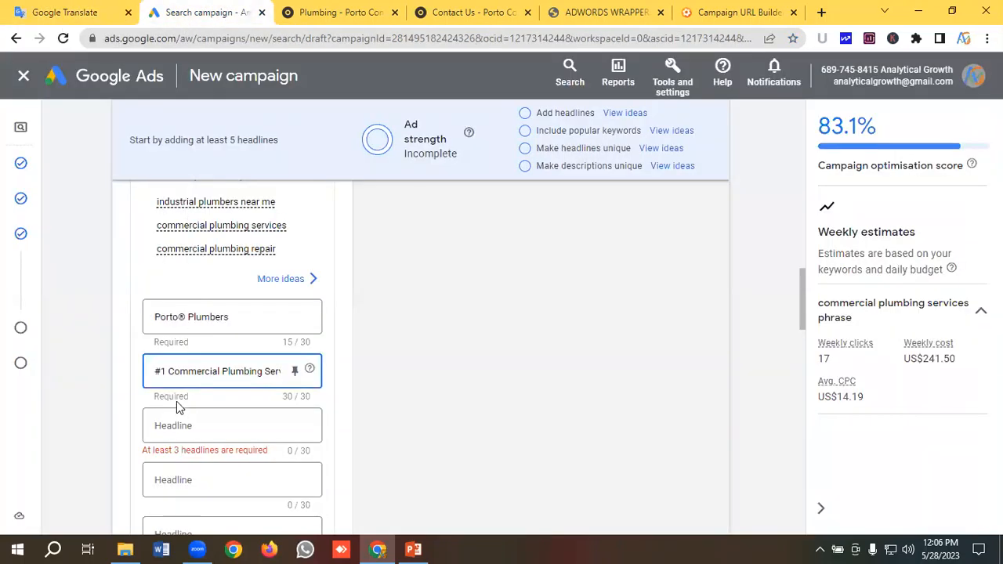
left_click(174, 423)
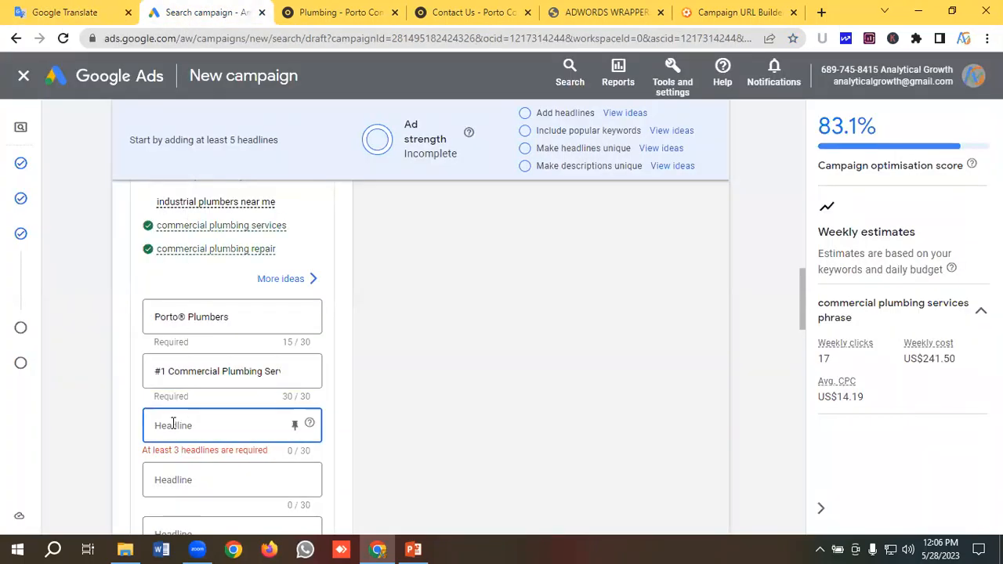
key("ctrl+v")
Copy "24-Hour Emergency Plumber" from the Google Translate notes into the fourth headline.
scroll(196, 376, "down", 2)
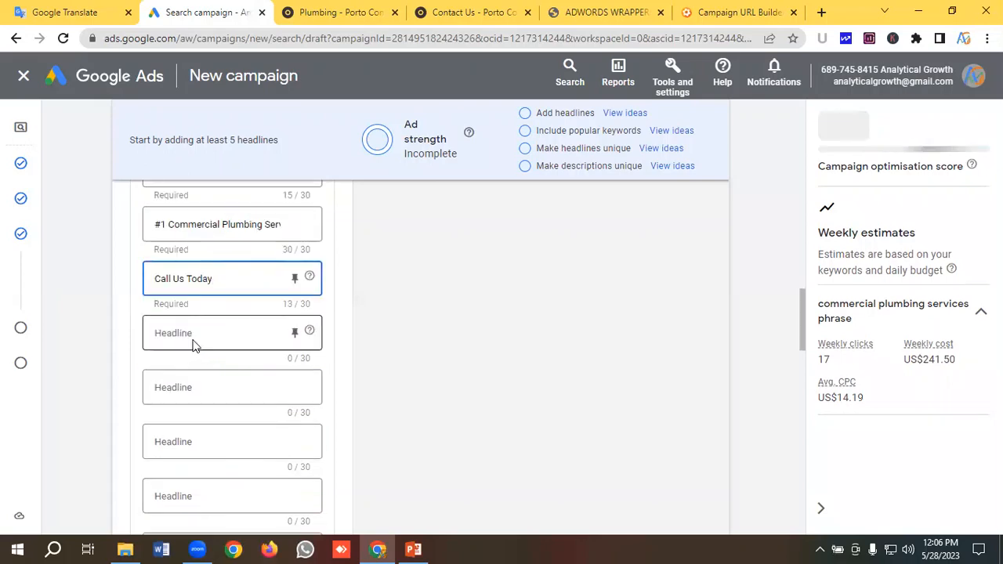
left_click(39, 10)
scroll(162, 190, "down", 1)
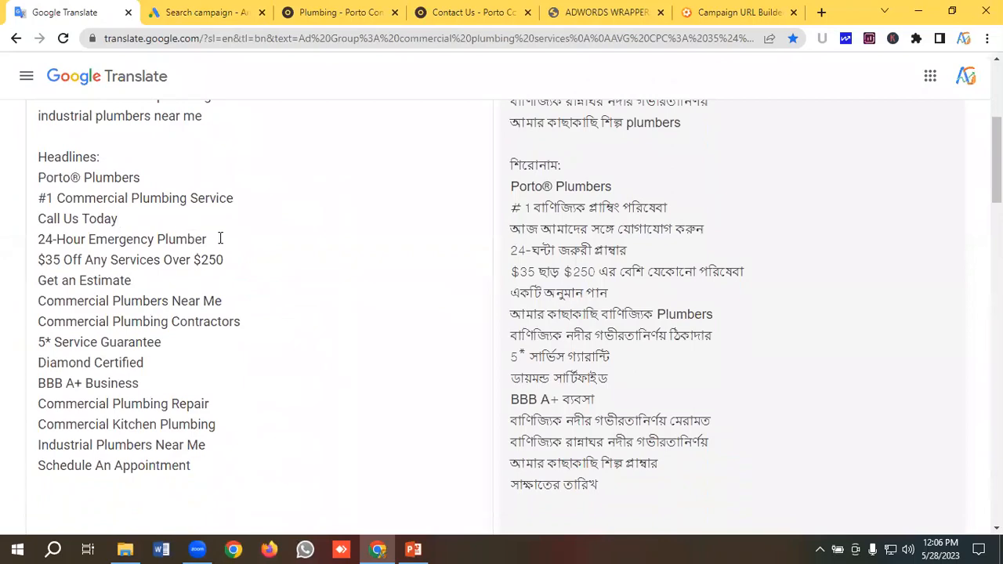
left_click_drag(220, 238, 11, 245)
right_click(144, 239)
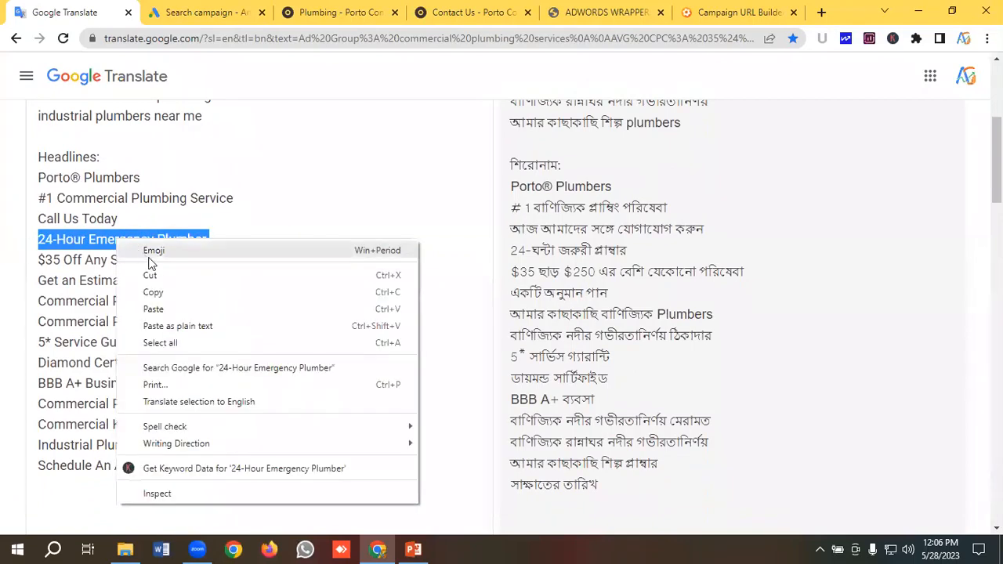
left_click(150, 292)
left_click(201, 10)
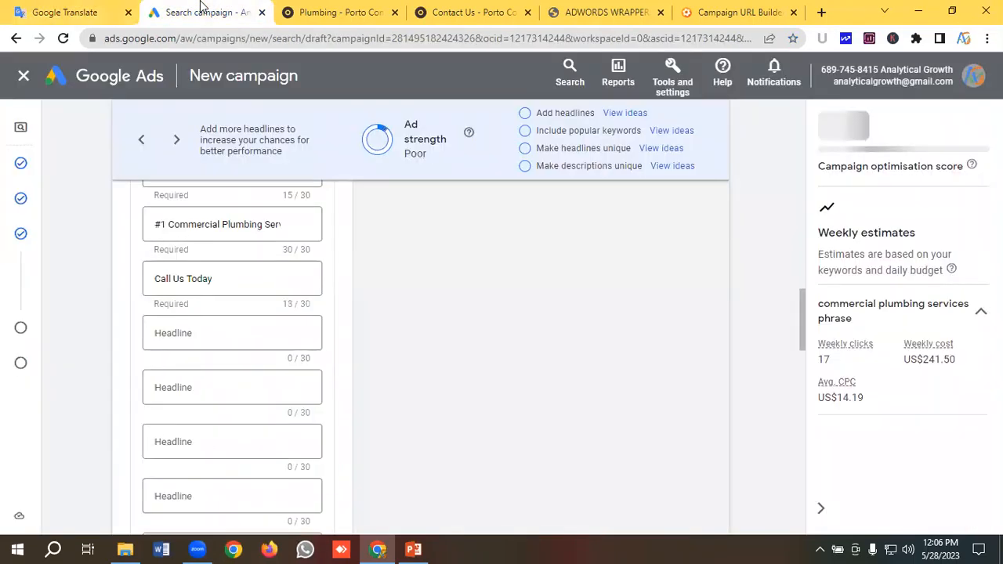
left_click(188, 333)
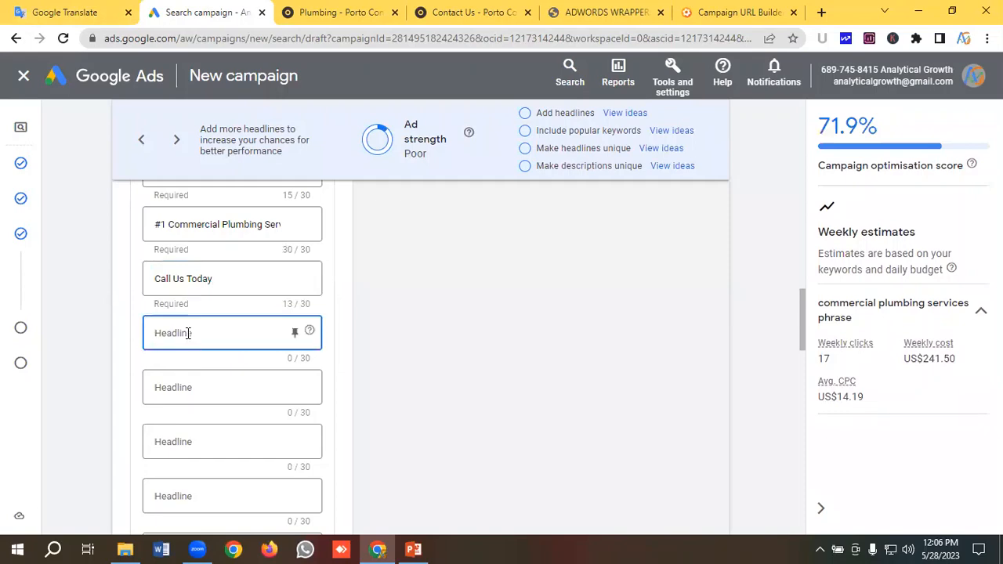
key("ctrl+v")
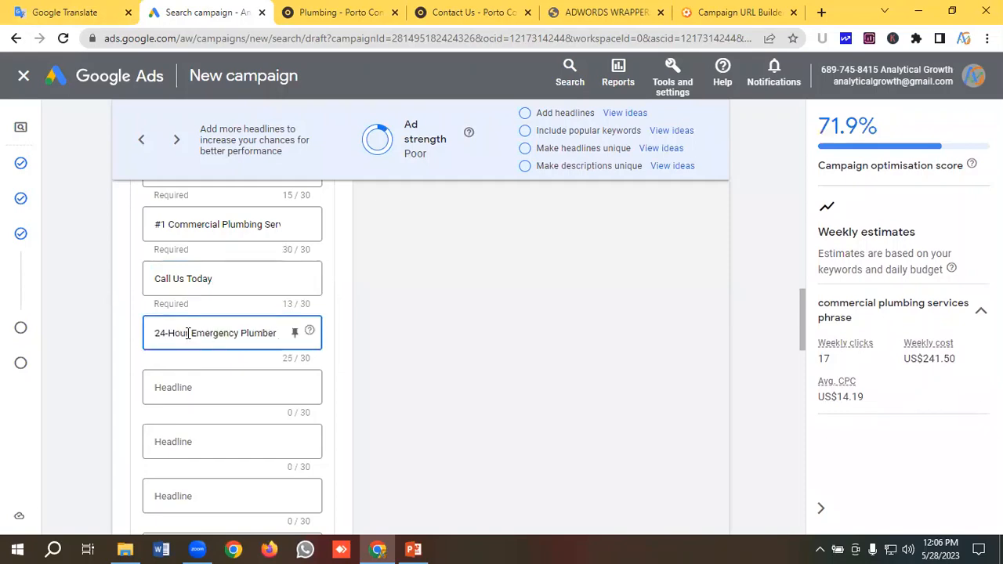
Copy "$35 Off Any Services Over $250" from the Google Translate notes into the fifth headline.
left_click(79, 10)
scroll(208, 196, "down", 1)
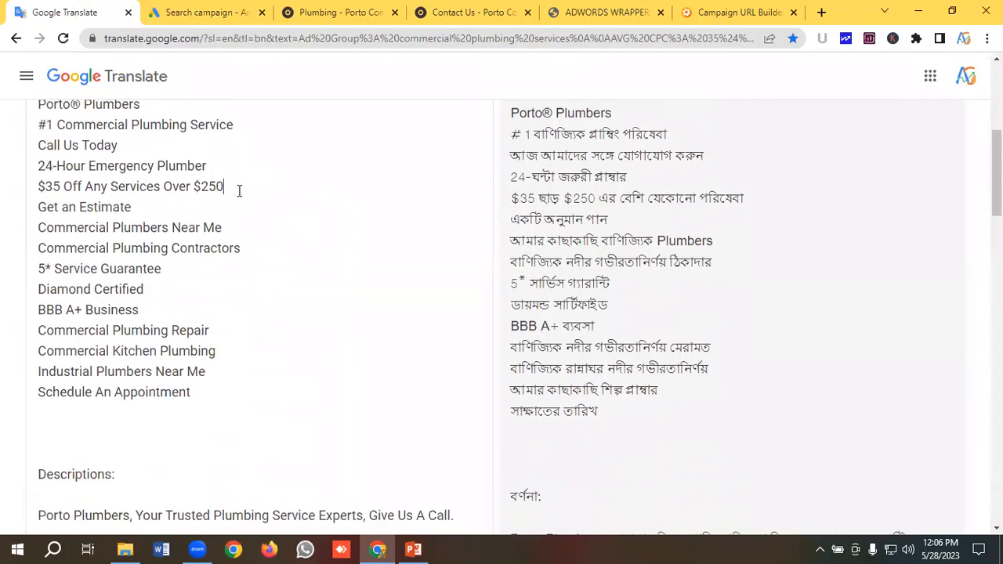
left_click_drag(239, 191, 26, 193)
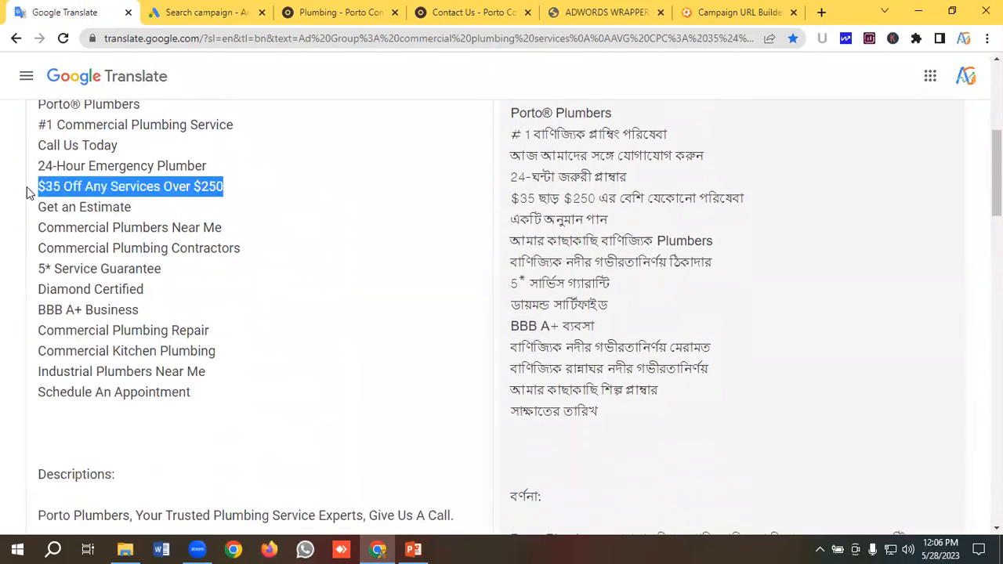
right_click(117, 187)
left_click(150, 242)
left_click(202, 12)
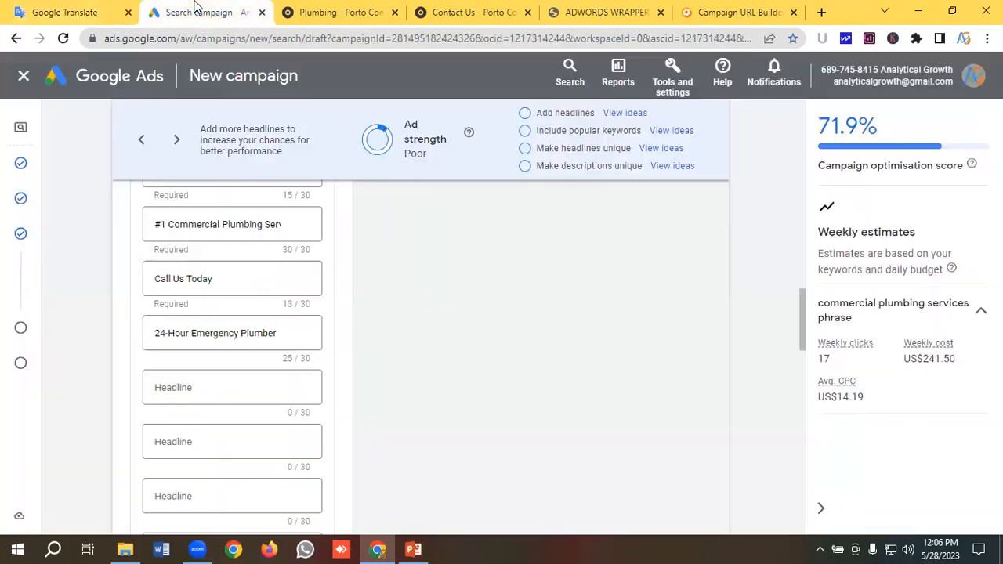
left_click(180, 387)
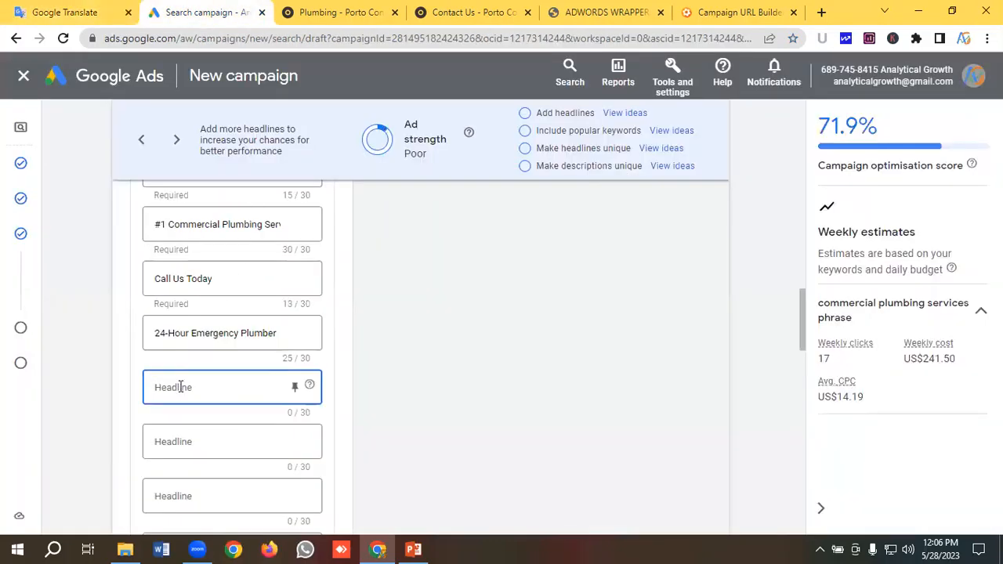
key("ctrl+v")
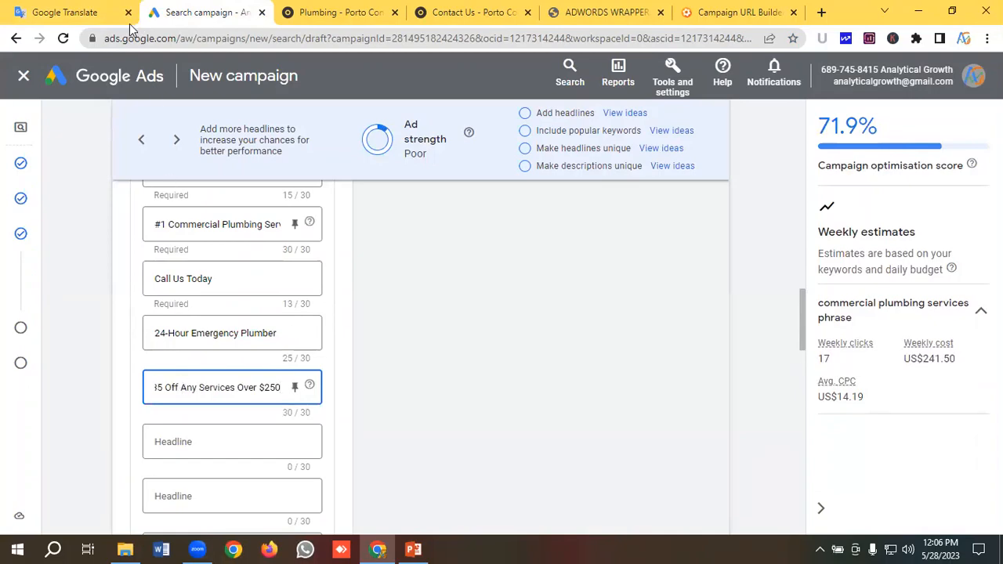
Copy "Get an Estimate" from the Google Translate notes into the sixth headline.
left_click(75, 11)
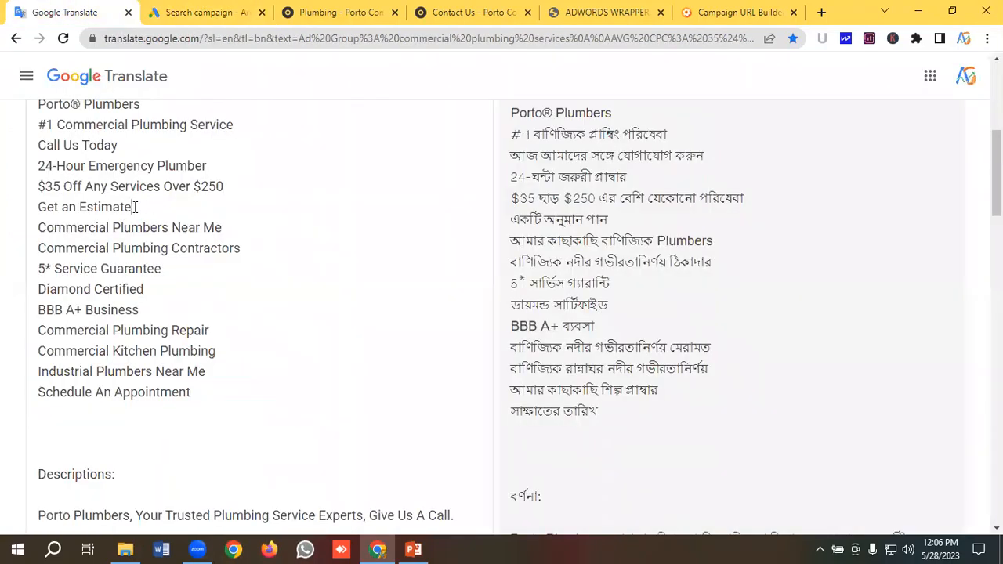
left_click_drag(135, 207, 38, 207)
right_click(70, 207)
left_click(116, 254)
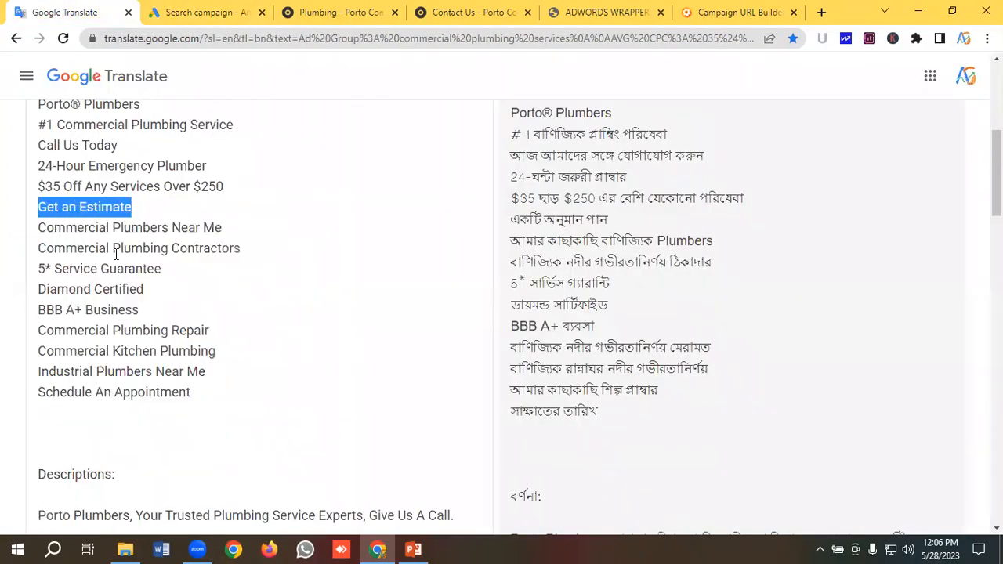
left_click(205, 11)
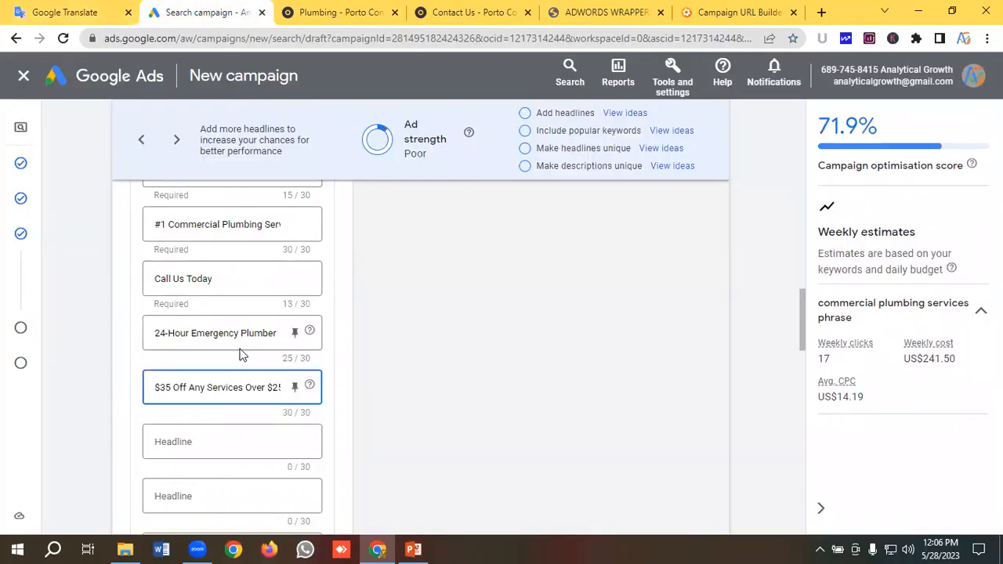
scroll(240, 354, "down", 3)
left_click(193, 225)
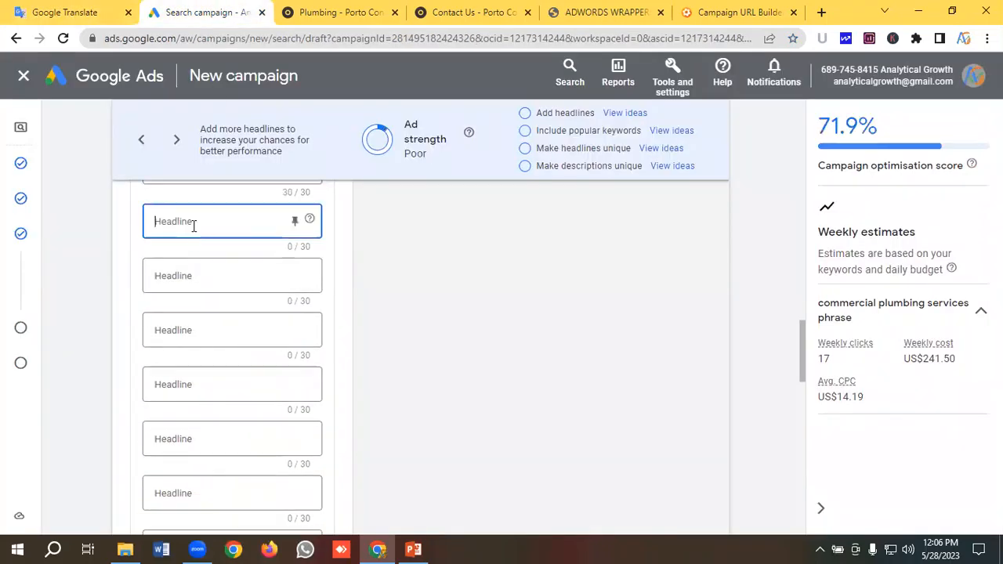
key("ctrl+v")
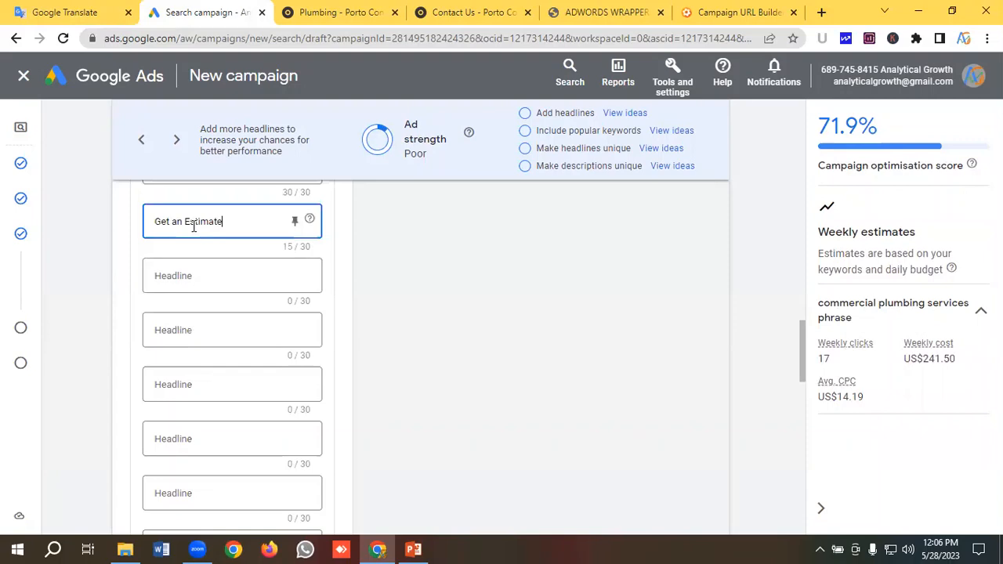
Copy "Commercial Plumbers Near Me" from the Google Translate notes into the seventh headline.
left_click(52, 9)
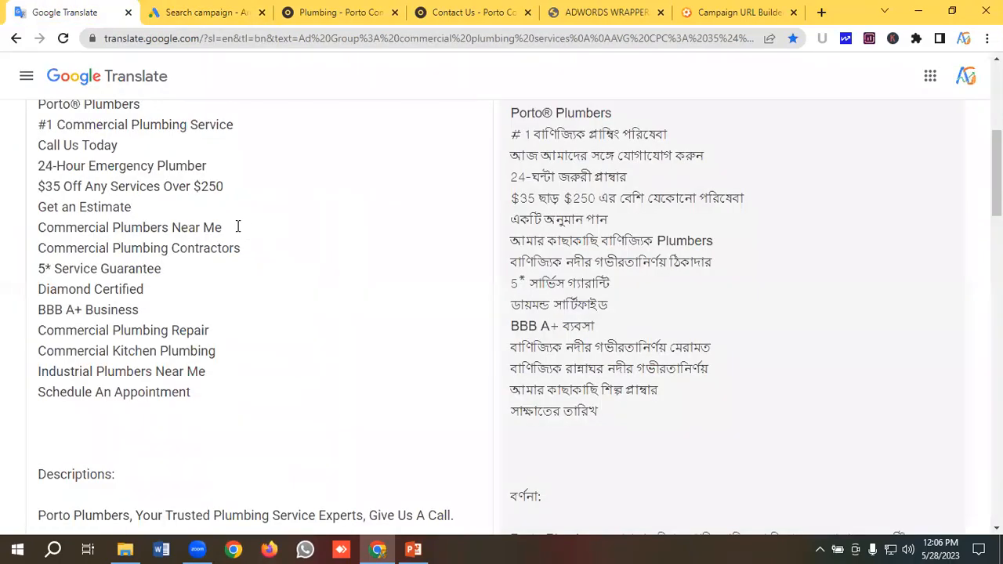
left_click_drag(237, 227, 34, 232)
right_click(110, 233)
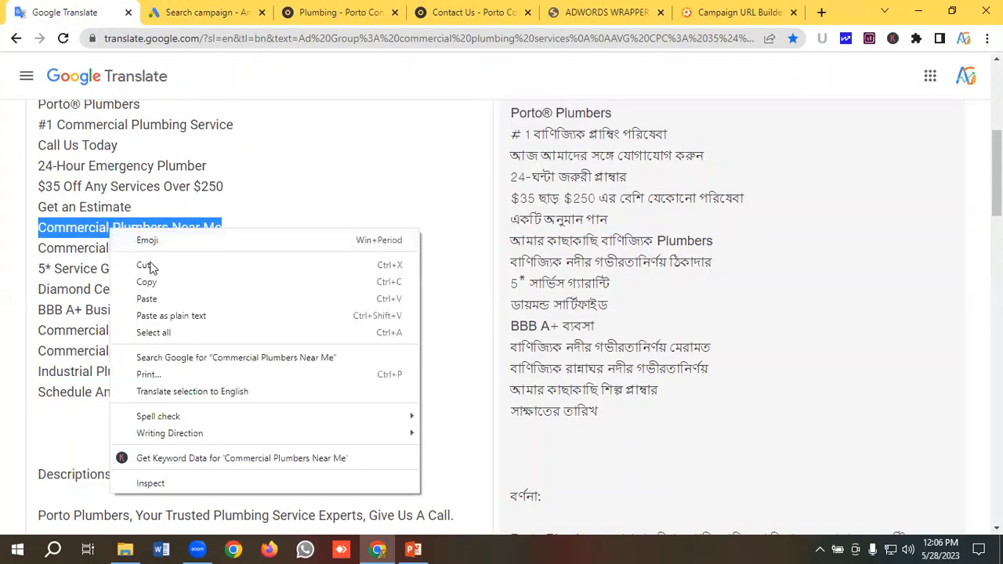
left_click(148, 284)
left_click(202, 17)
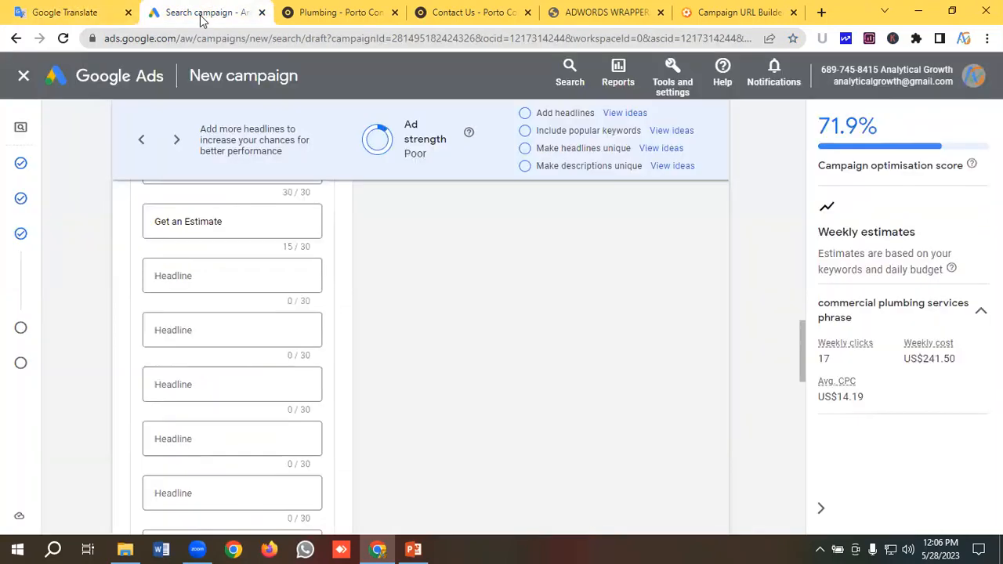
left_click(173, 276)
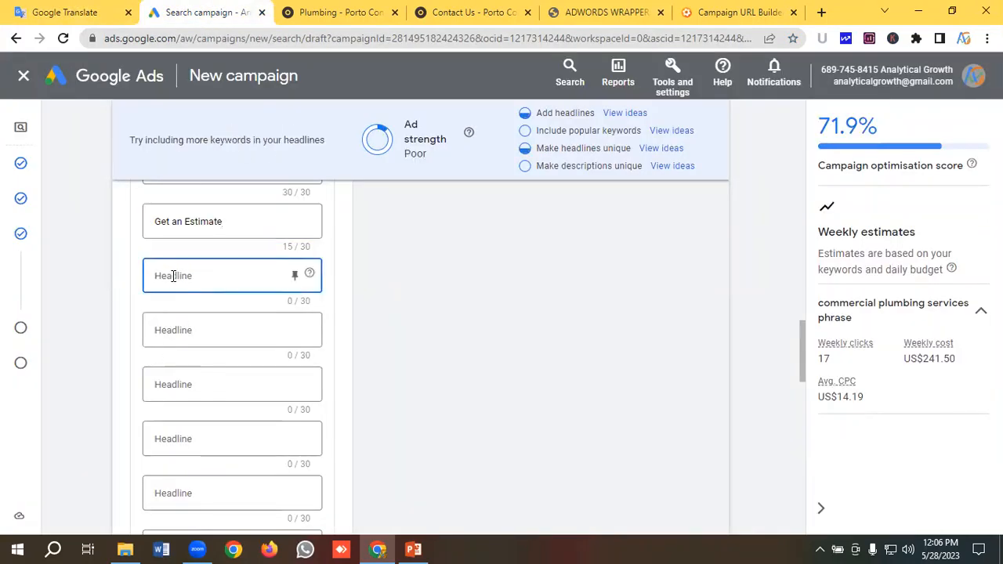
key("ctrl+v")
Copy "Commercial Plumbing Contractors" from the Google Translate notes into the eighth headline and shorten it to "Commercial Plumbing Contractor".
left_click(77, 9)
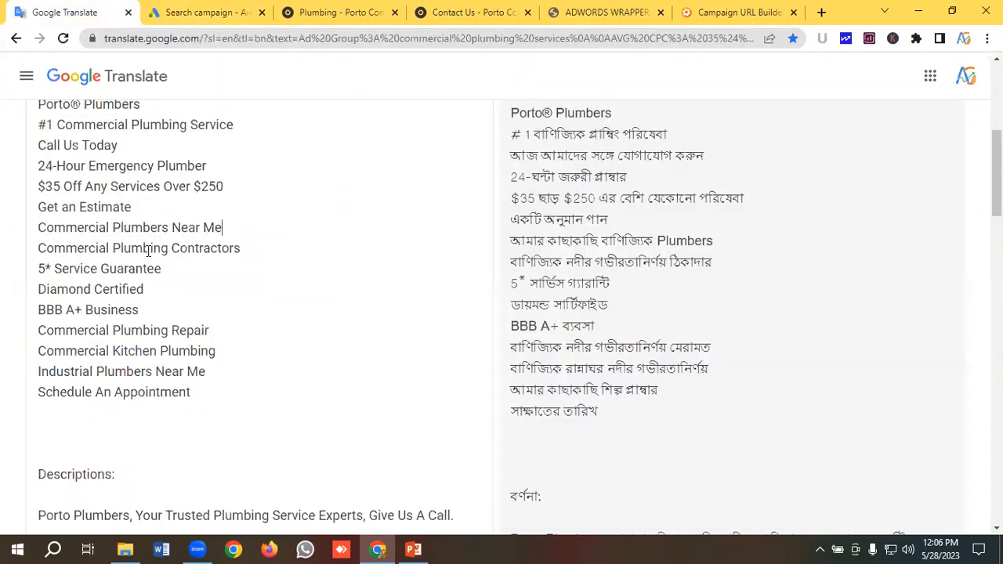
left_click_drag(243, 251, 3, 251)
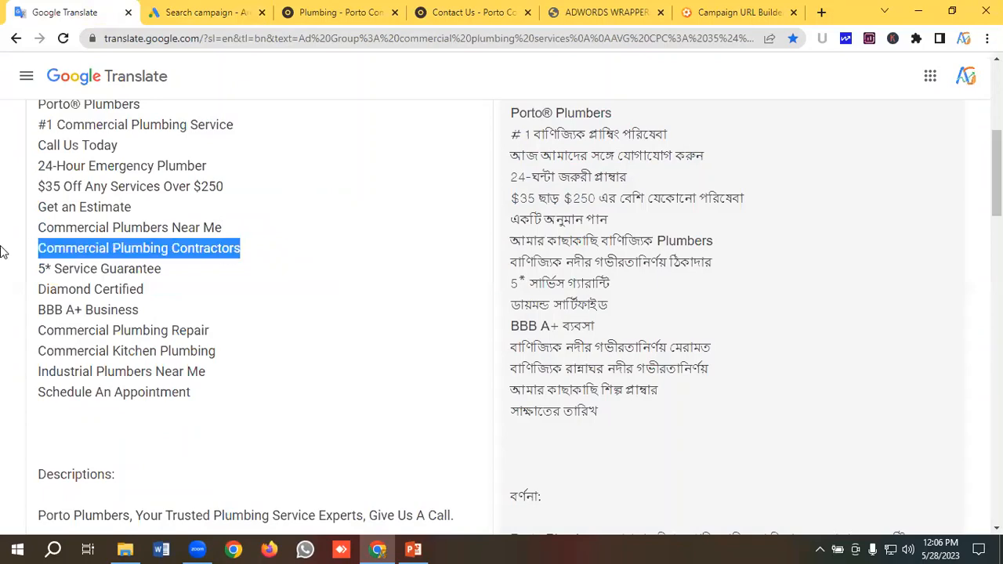
right_click(139, 249)
left_click(179, 301)
left_click(207, 12)
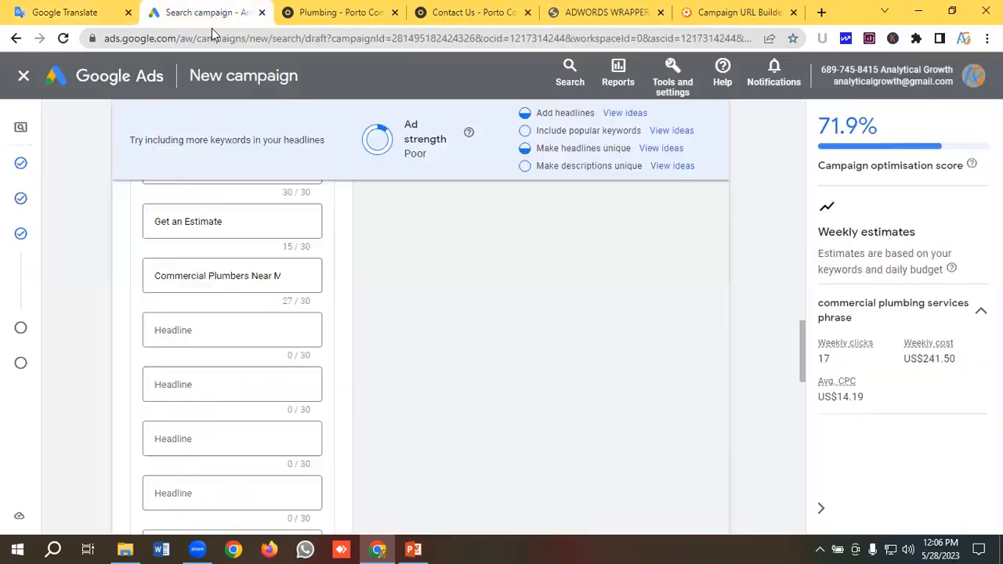
left_click(200, 329)
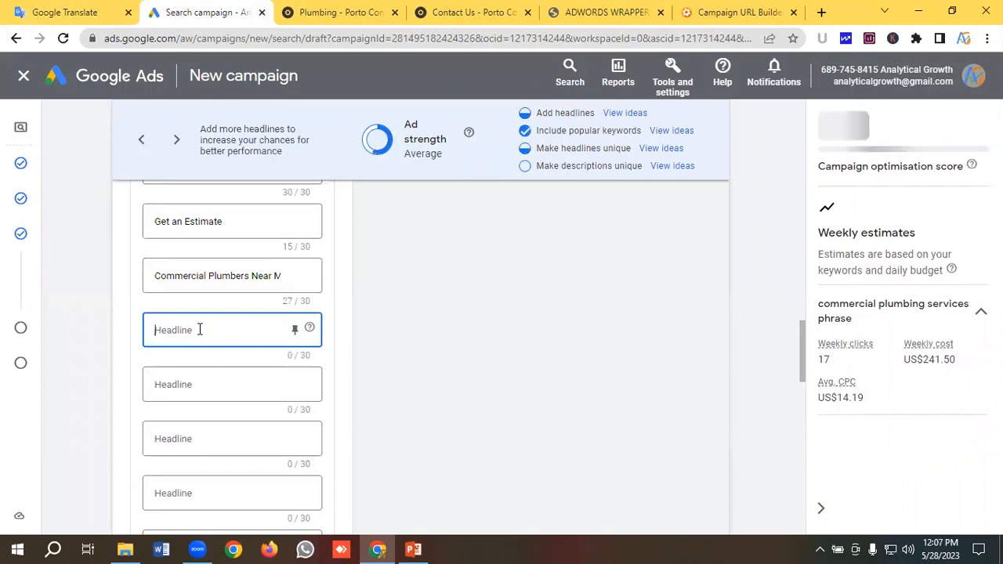
key("ctrl+v")
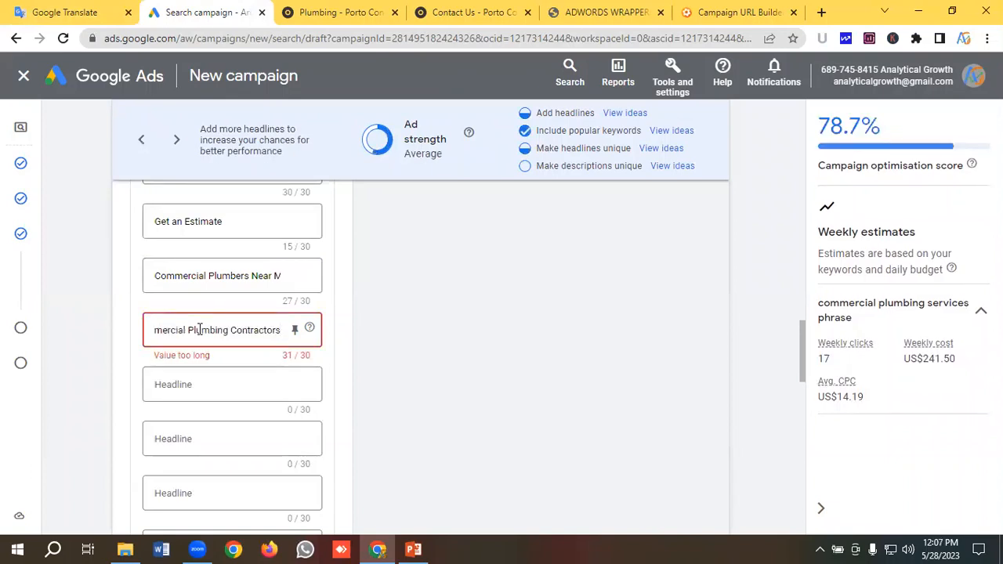
key("BackSpace")
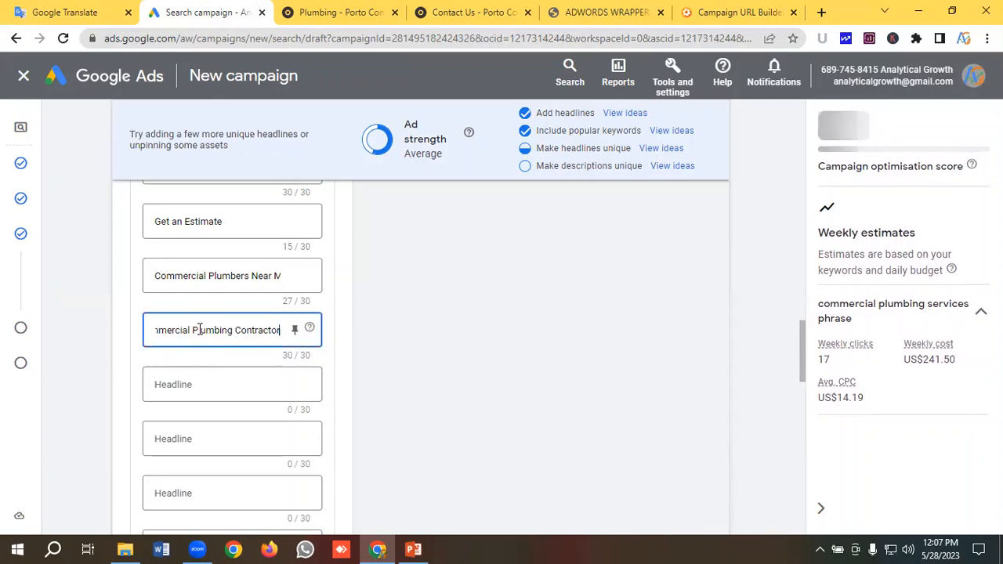
Copy "5* Service Guarantee" from the Google Translate notes into the ninth headline.
left_click(226, 376)
left_click(59, 12)
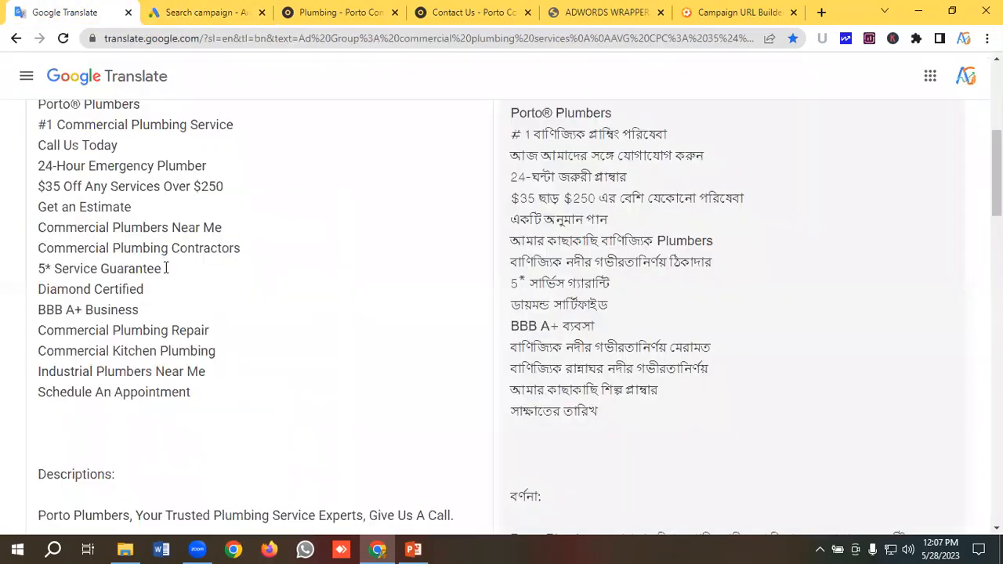
left_click_drag(173, 272, 23, 274)
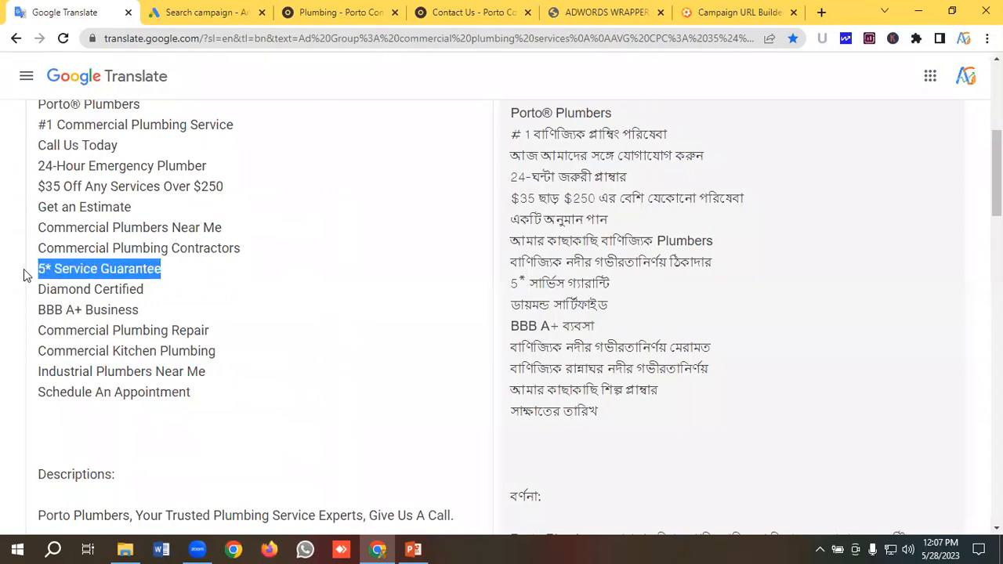
right_click(83, 267)
left_click(121, 322)
left_click(183, 9)
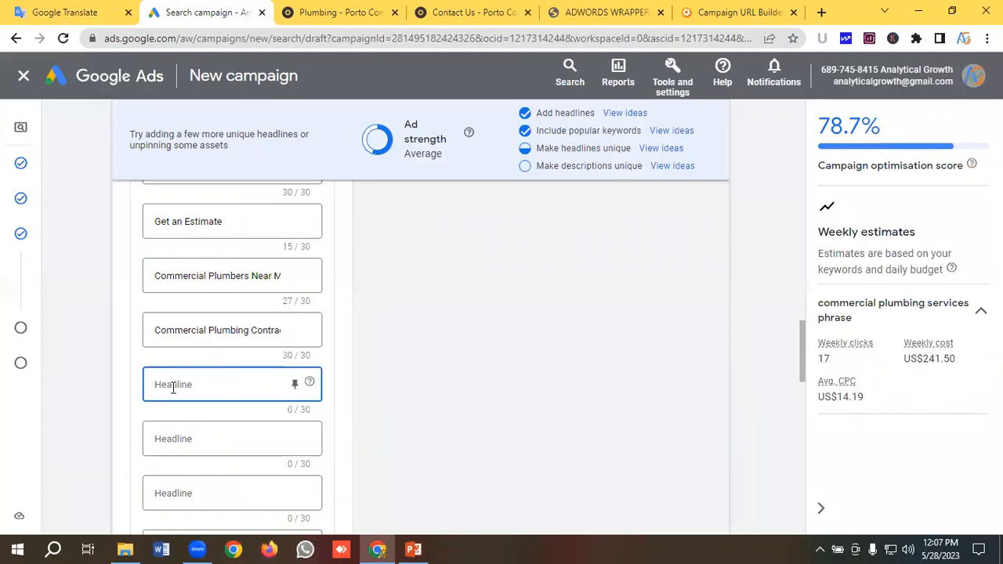
key("ctrl+v")
Copy "Diamond Certified" from the Google Translate notes into the tenth headline.
left_click(23, 11)
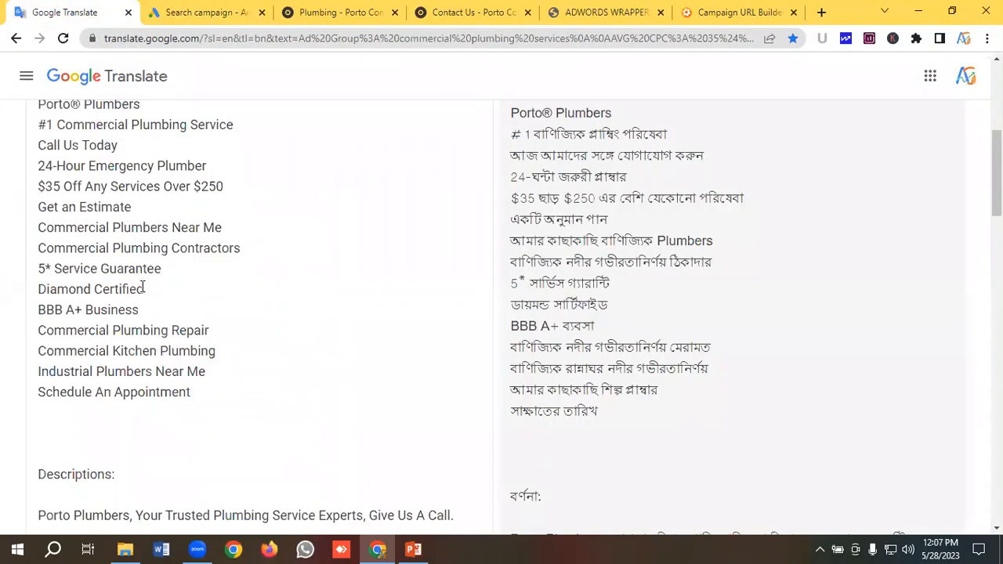
left_click_drag(155, 289, 27, 291)
right_click(116, 290)
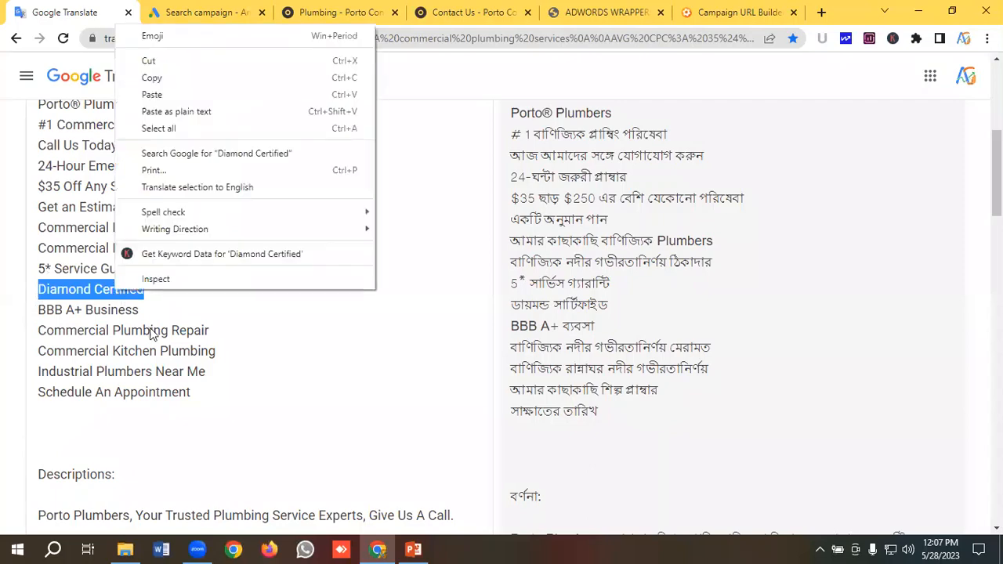
left_click(154, 78)
left_click(180, 12)
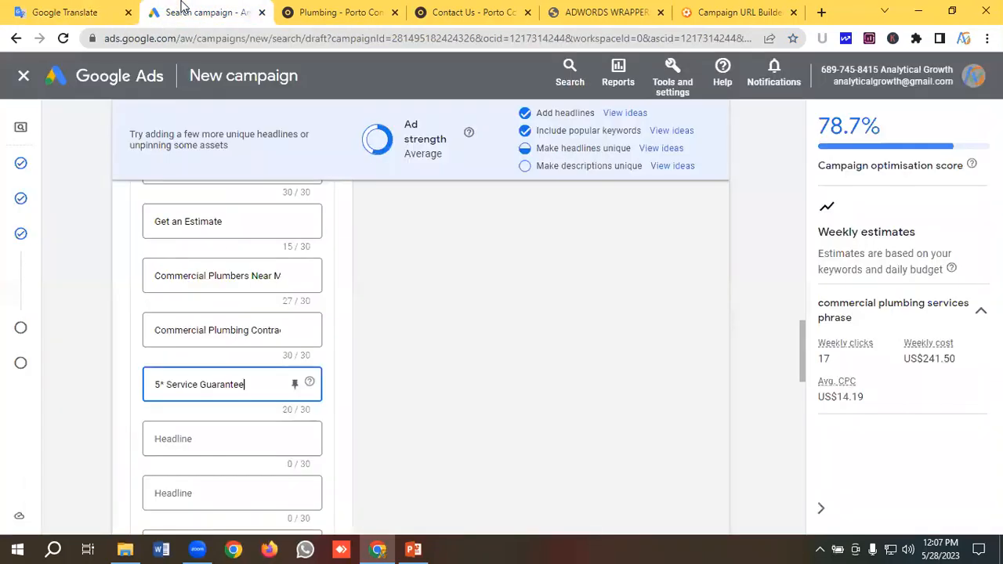
left_click(186, 434)
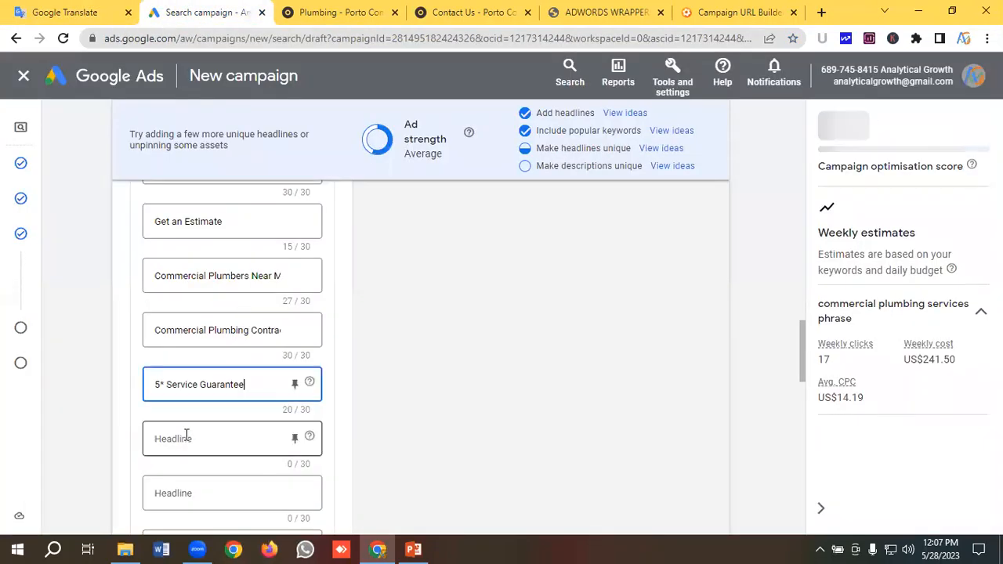
left_click(185, 438)
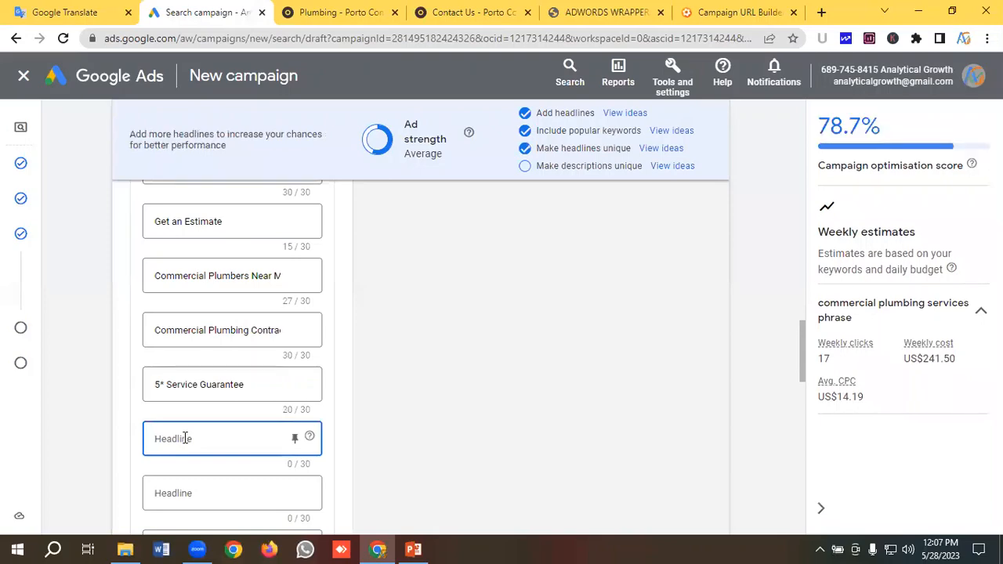
key("ctrl+v")
Copy "BBB A+ Business" from the Google Translate notes into the eleventh headline.
scroll(208, 388, "down", 2)
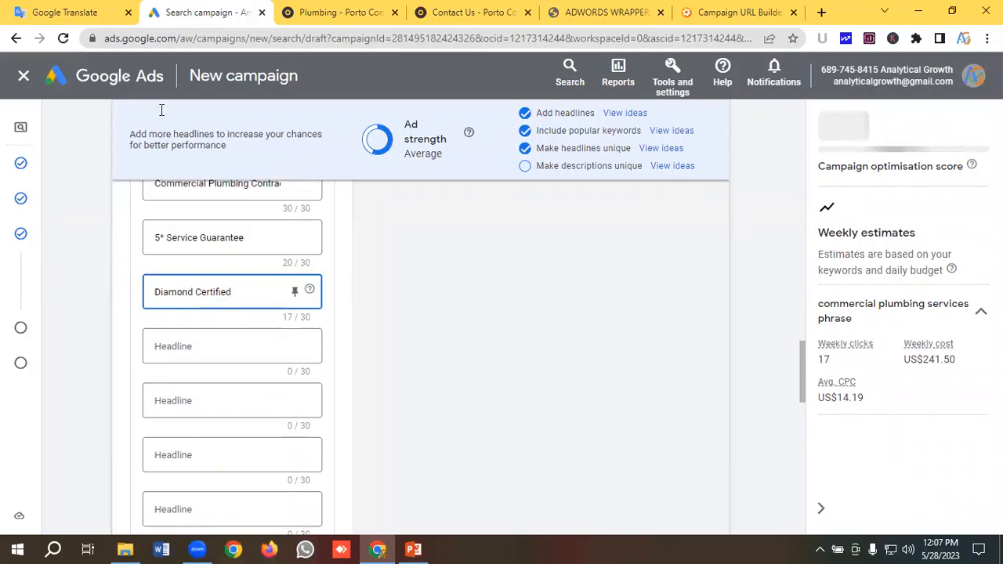
left_click(68, 9)
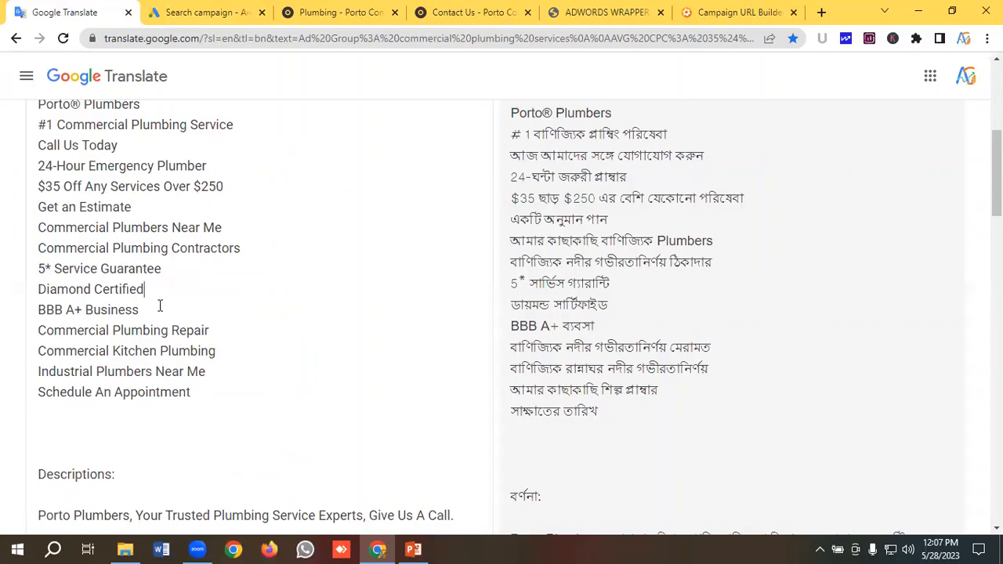
left_click_drag(160, 308, 10, 314)
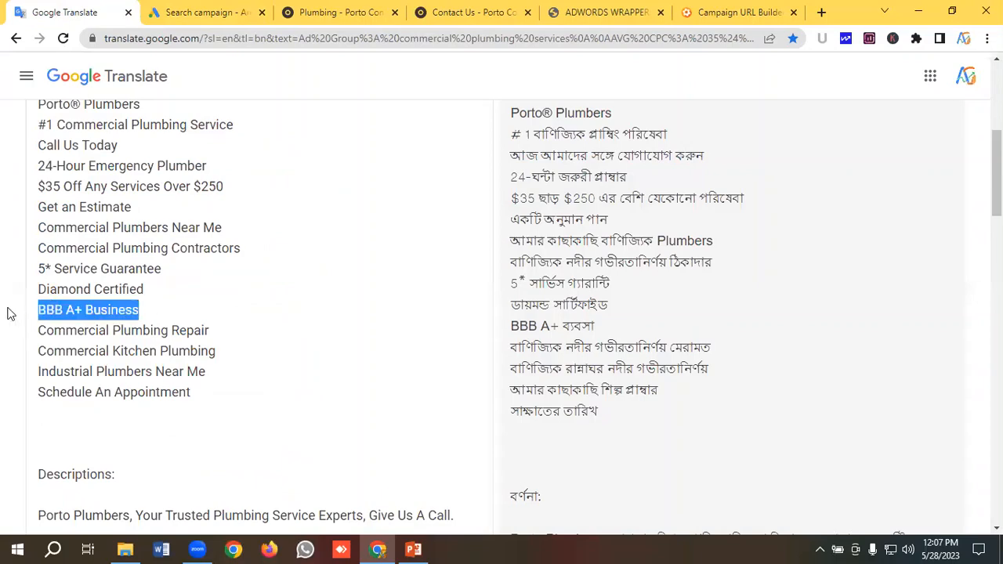
right_click(75, 310)
left_click(113, 99)
left_click(210, 9)
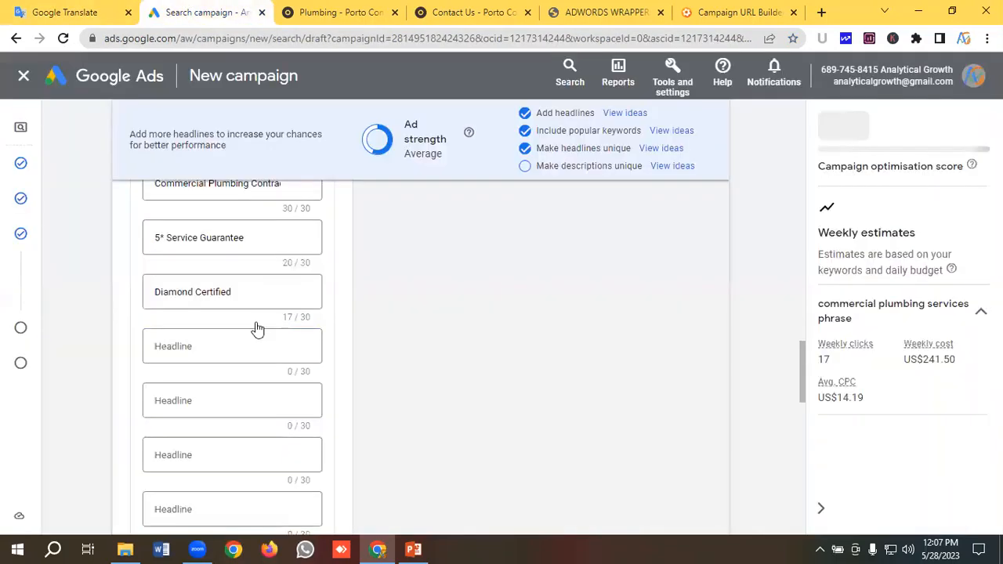
left_click(195, 345)
key("ctrl+v")
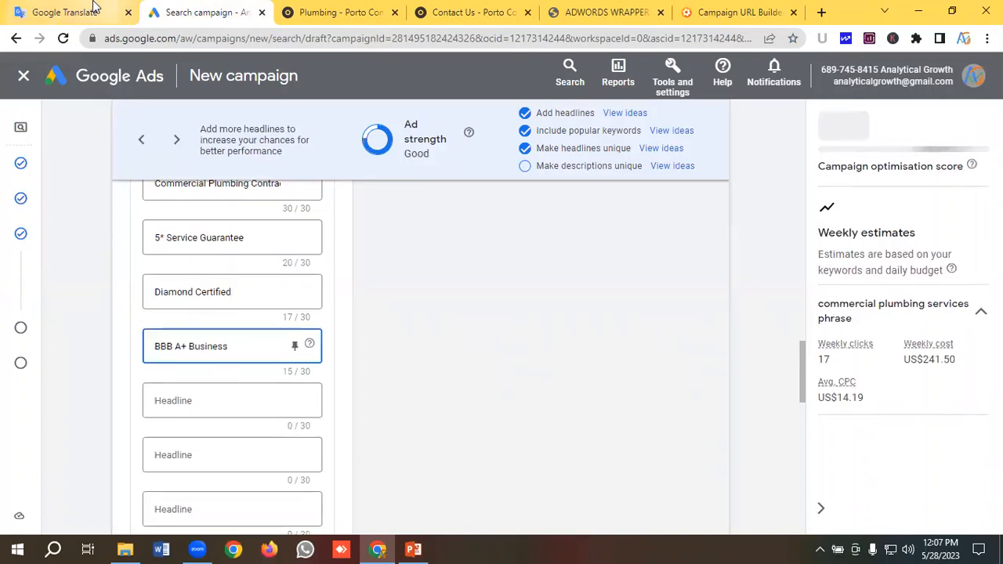
Copy "Commercial Plumbing Repair" from the Google Translate notes into the twelfth headline.
left_click(65, 11)
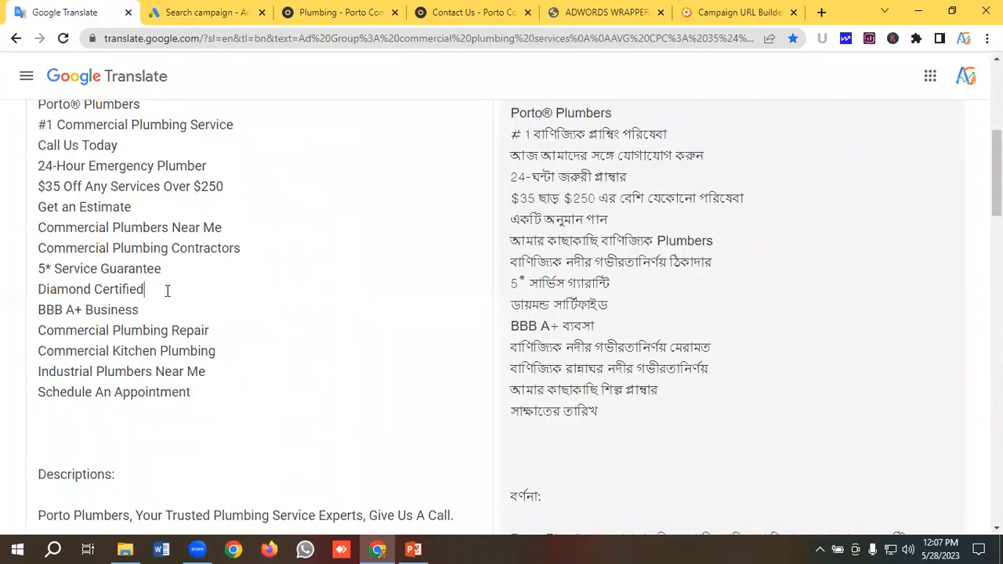
left_click_drag(222, 330, 39, 324)
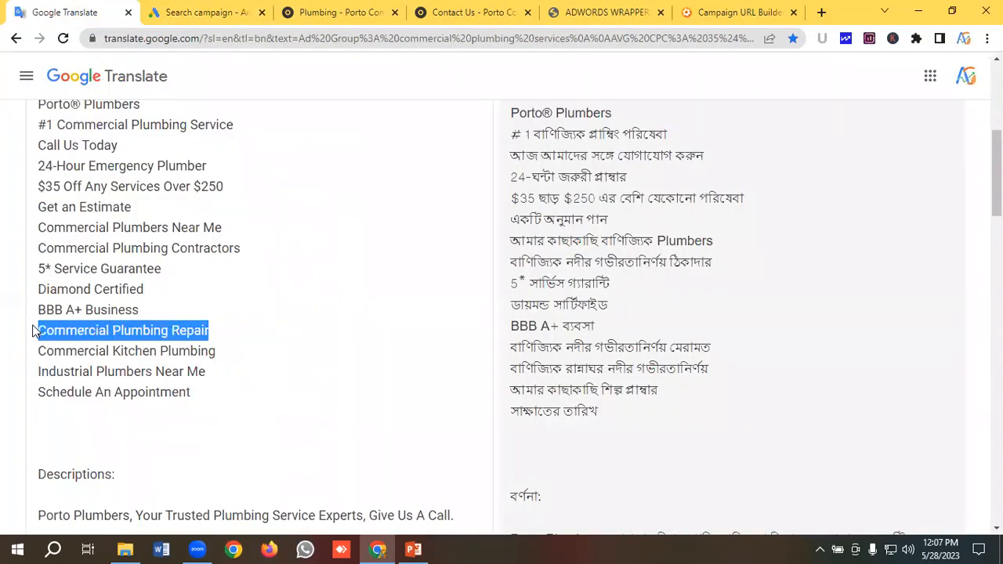
right_click(132, 332)
left_click(181, 120)
left_click(200, 12)
scroll(225, 298, "down", 2)
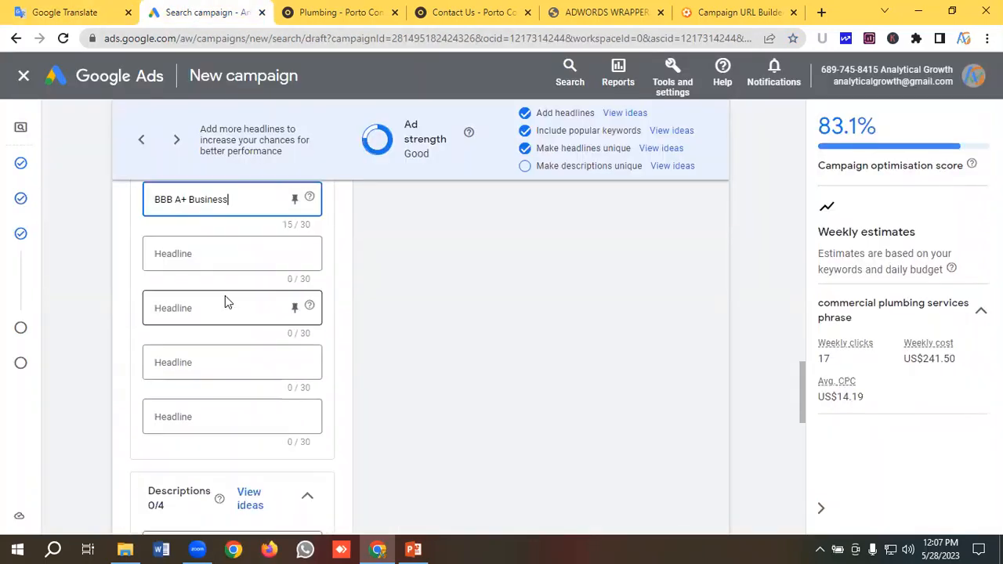
left_click(186, 253)
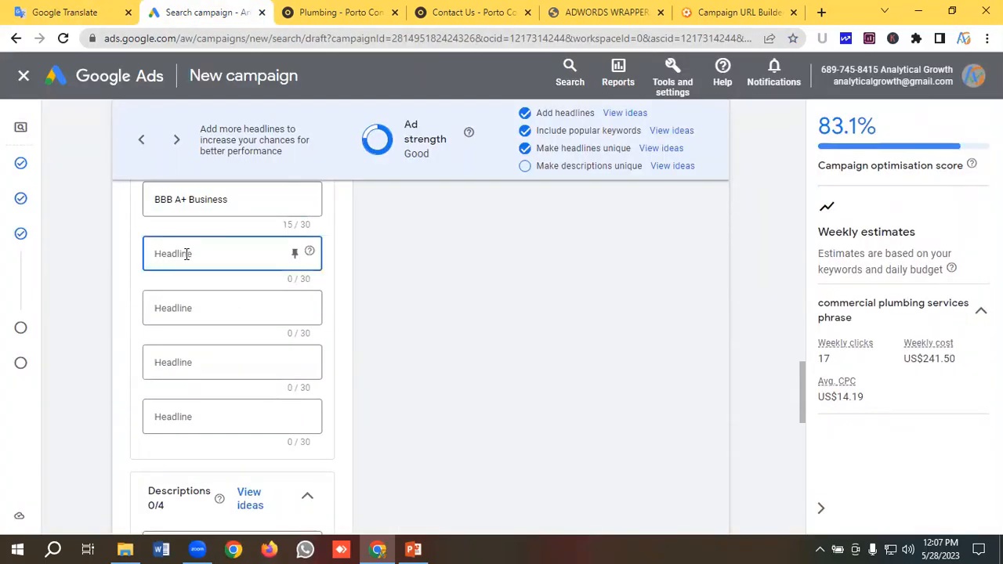
key("ctrl+v")
Copy "Commercial Kitchen Plumbing" from the Google Translate notes into the thirteenth headline.
left_click(55, 11)
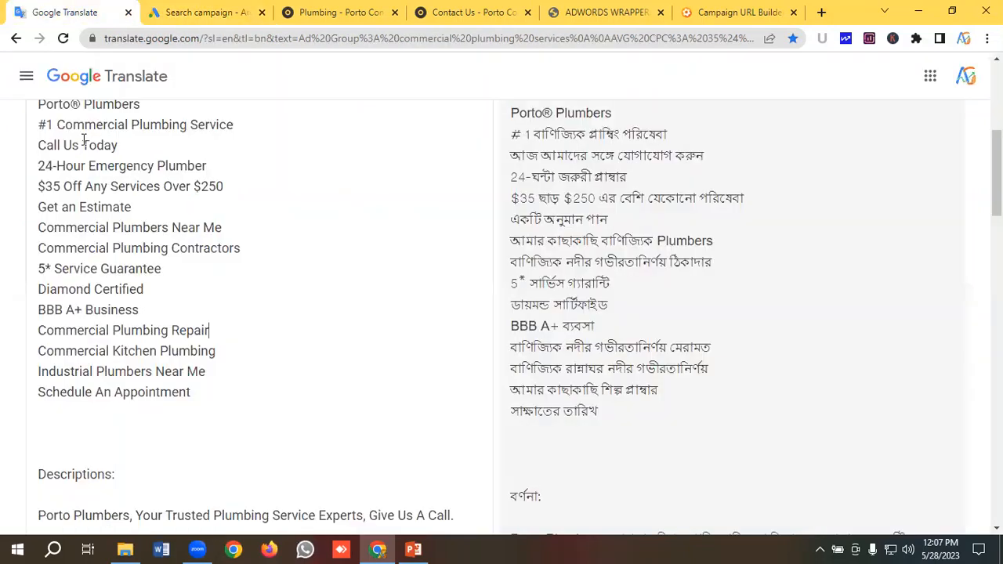
scroll(182, 317, "down", 1)
left_click_drag(215, 277, 29, 282)
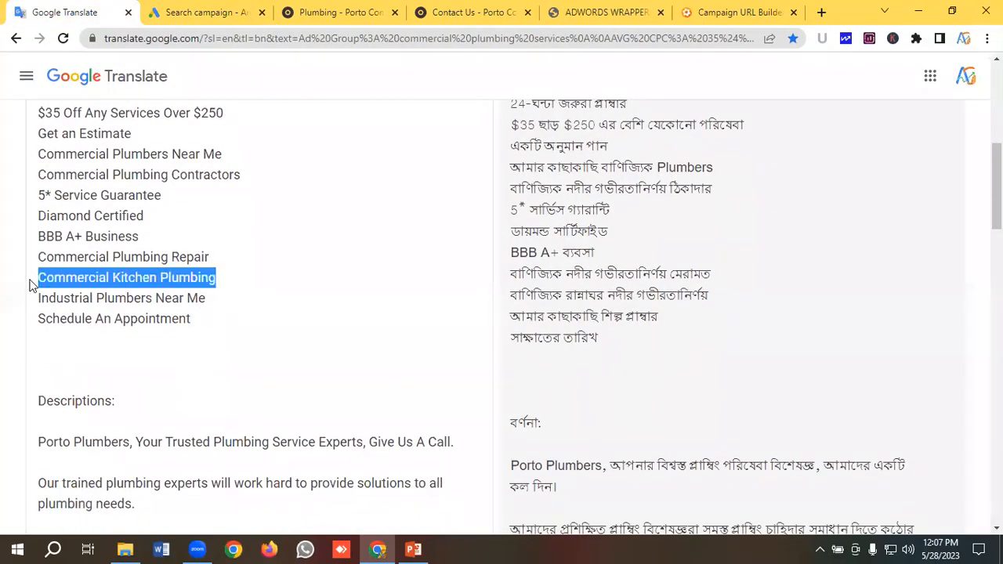
right_click(71, 277)
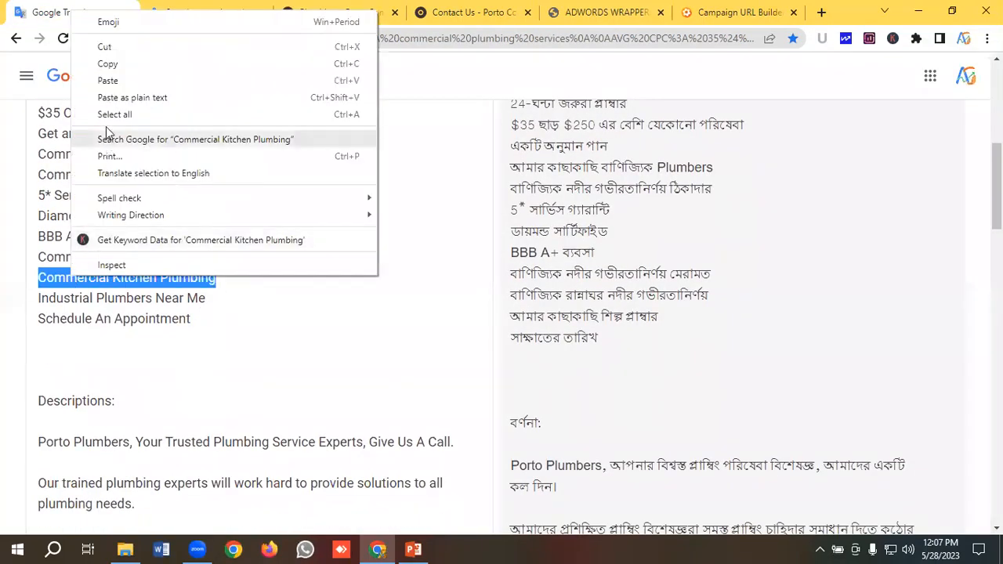
left_click(102, 63)
left_click(206, 11)
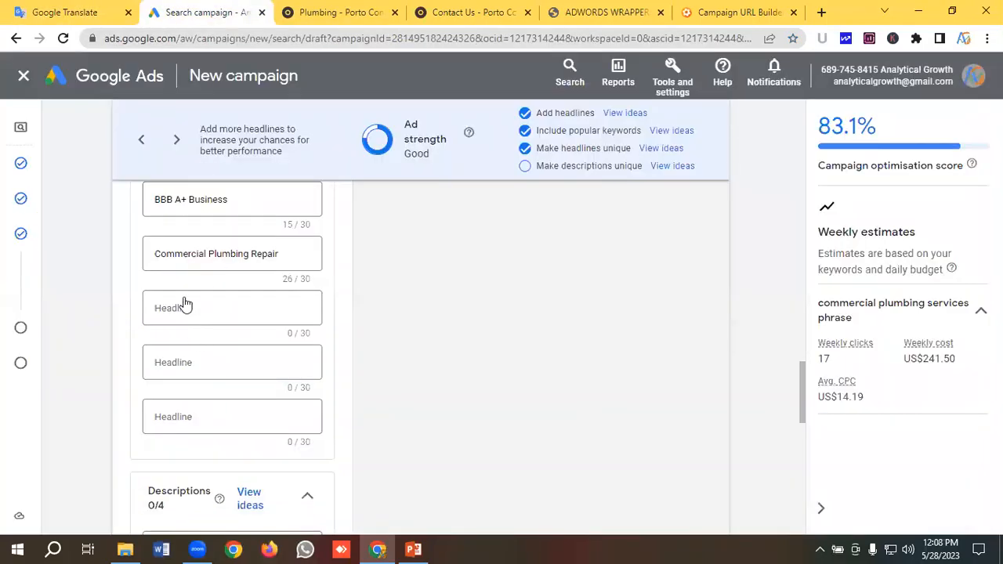
left_click(181, 313)
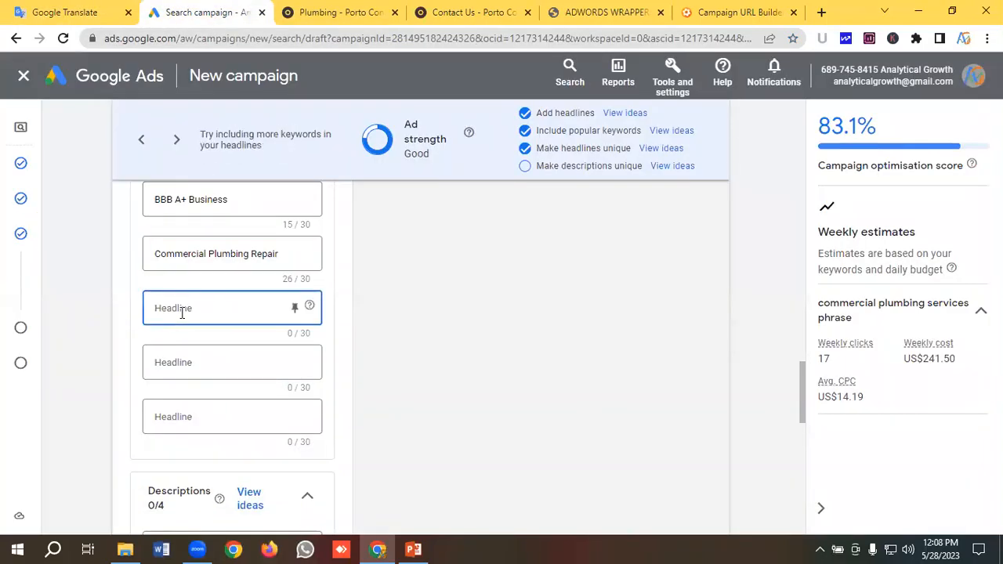
key("ctrl+v")
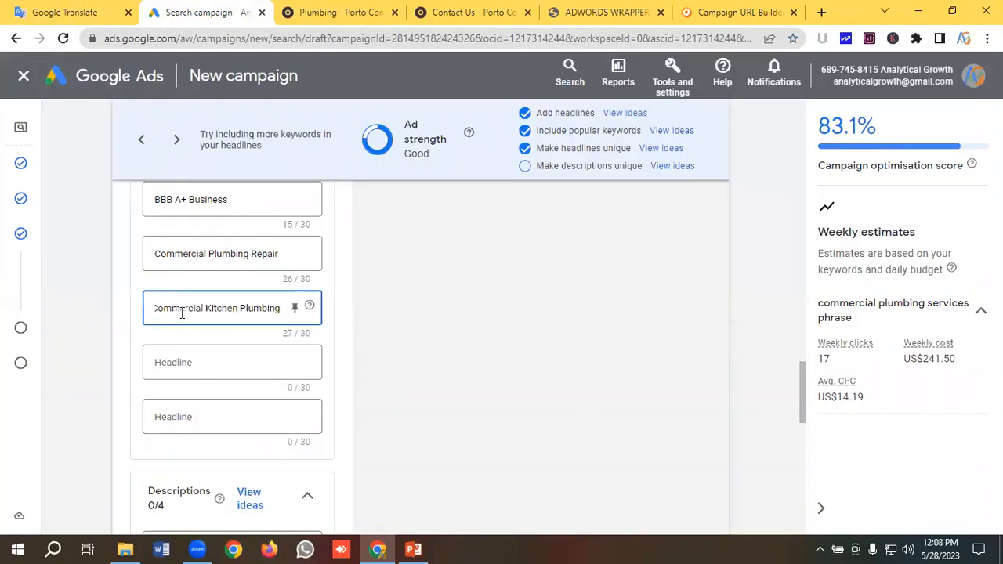
Copy "Industrial Plumbers Near Me" from the Google Translate notes into the fourteenth headline.
left_click(77, 15)
left_click_drag(207, 298, 18, 304)
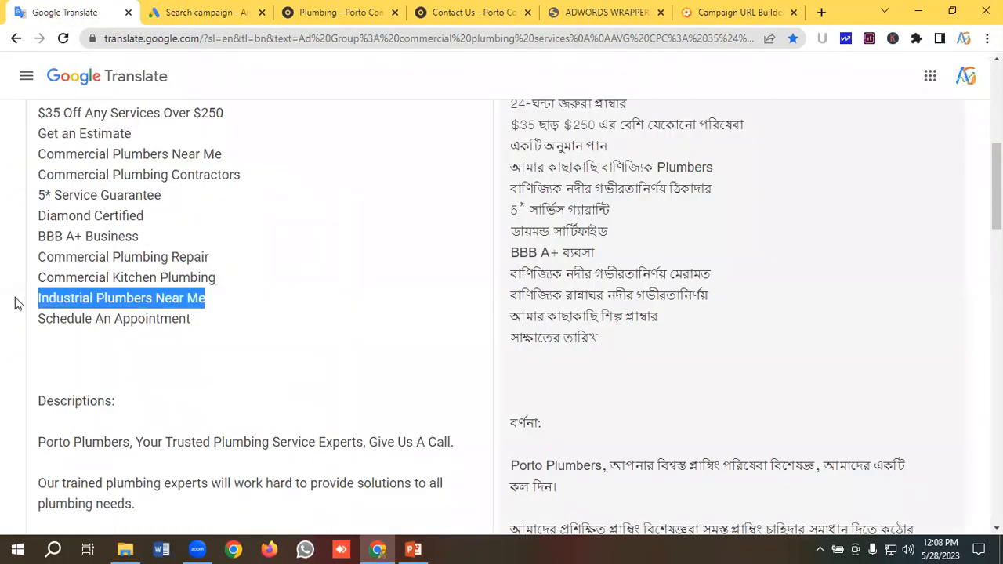
right_click(109, 296)
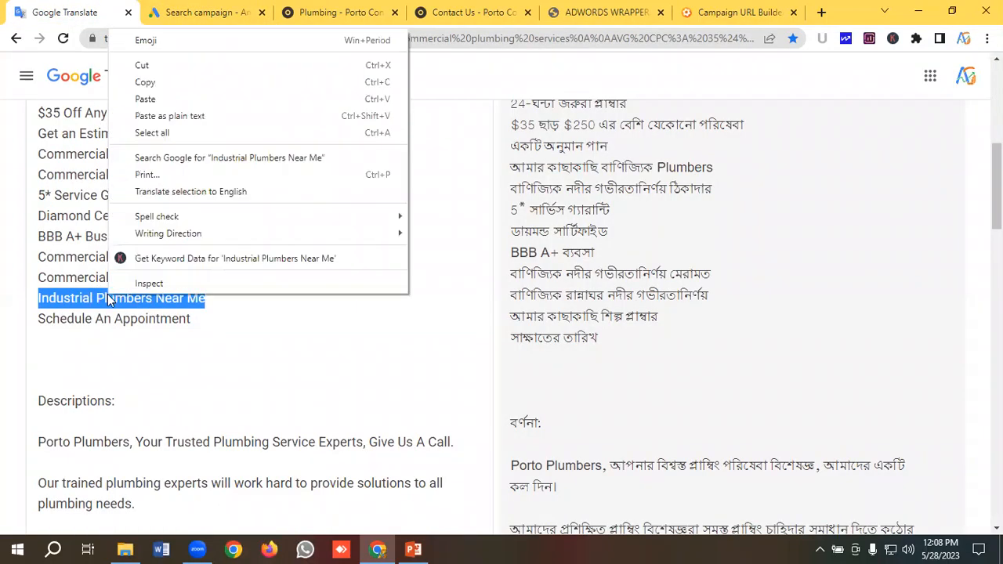
left_click(154, 82)
left_click(210, 10)
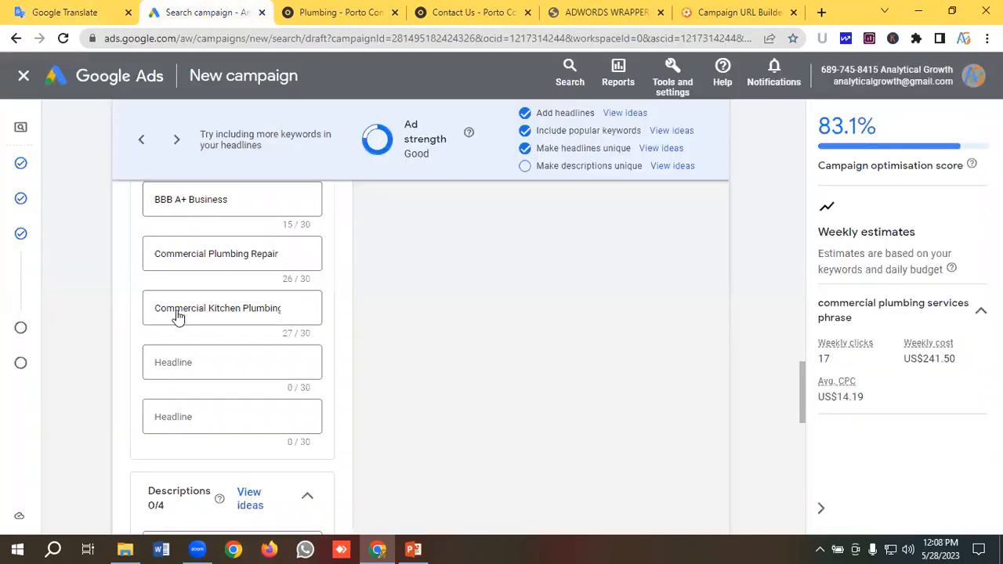
left_click(168, 362)
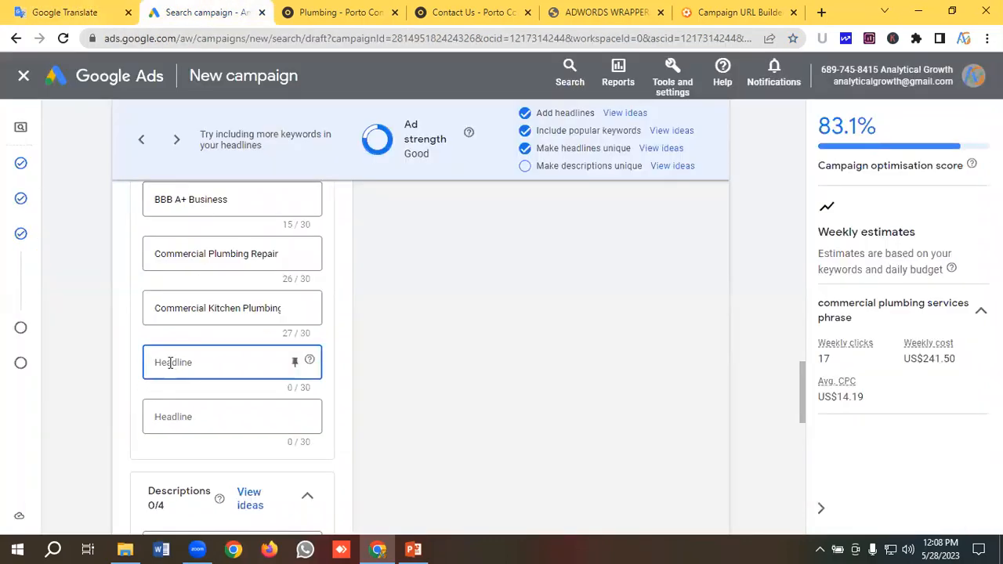
key("ctrl+v")
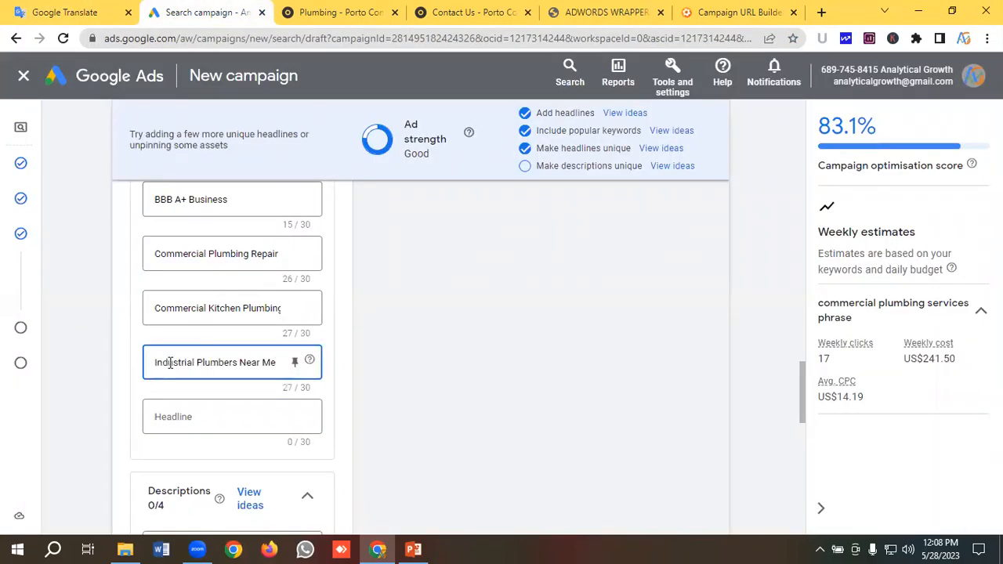
Copy "Schedule An Appointment" from the Google Translate notes into the fifteenth headline.
left_click(75, 11)
left_click_drag(198, 320, 39, 323)
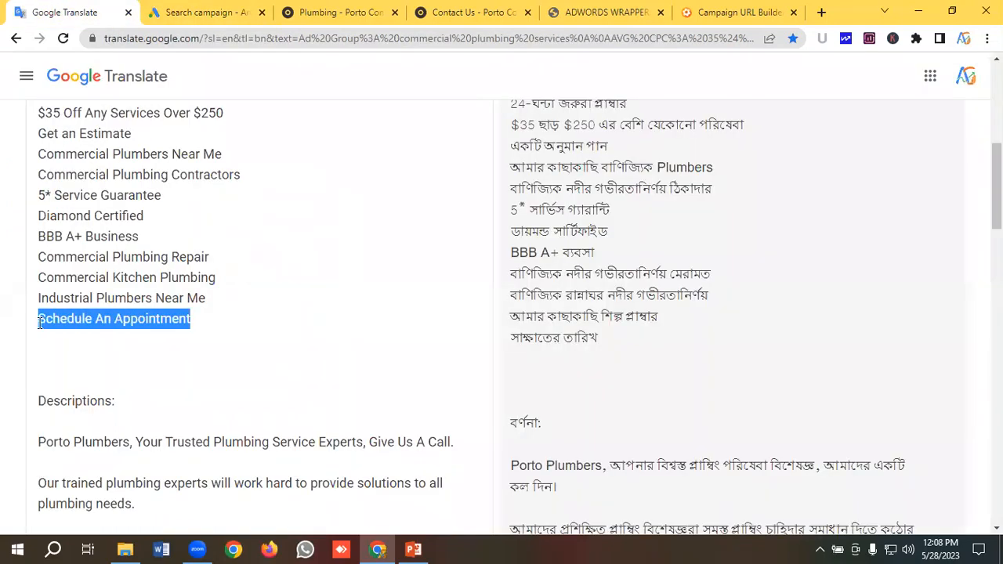
right_click(69, 323)
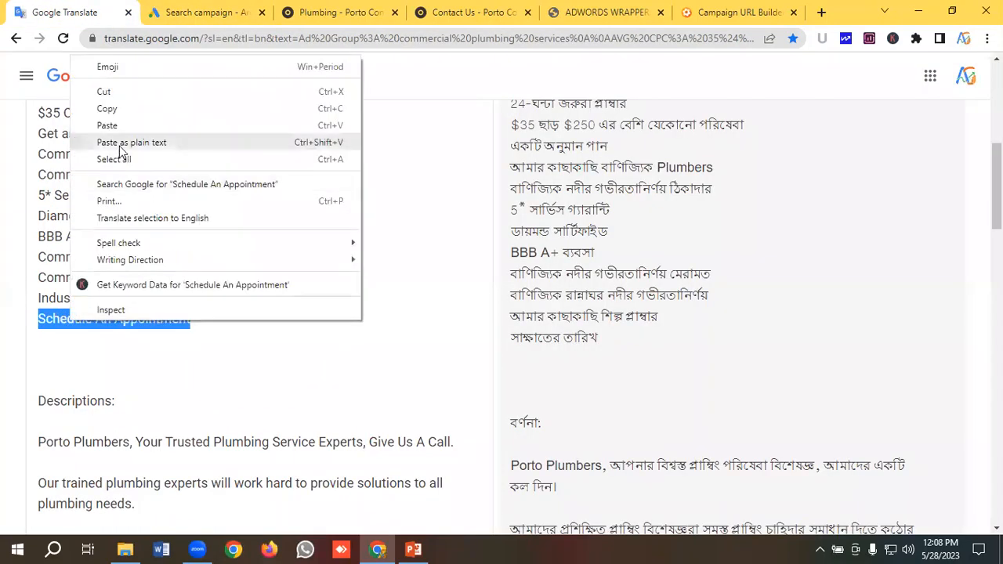
left_click(113, 108)
left_click(204, 12)
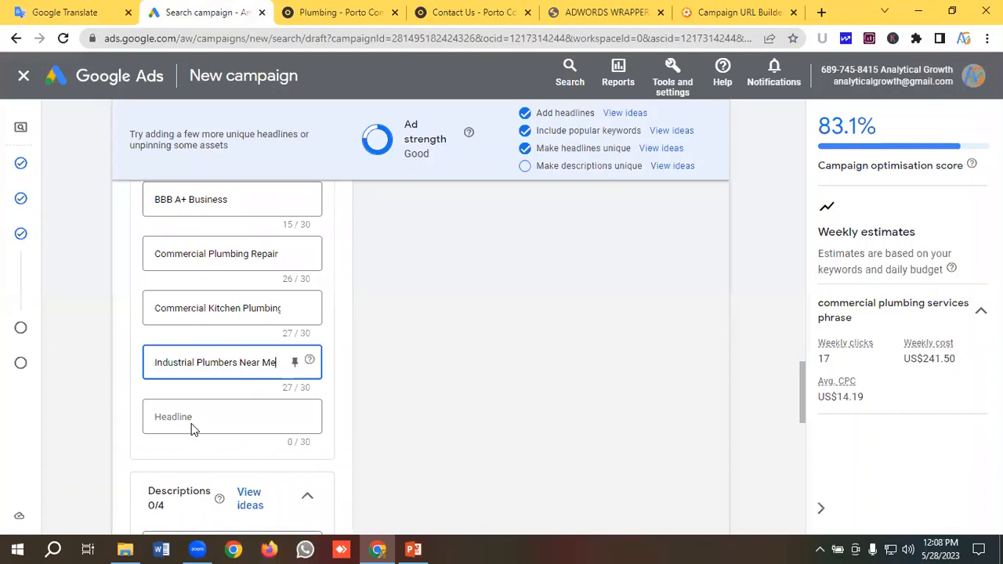
left_click(193, 427)
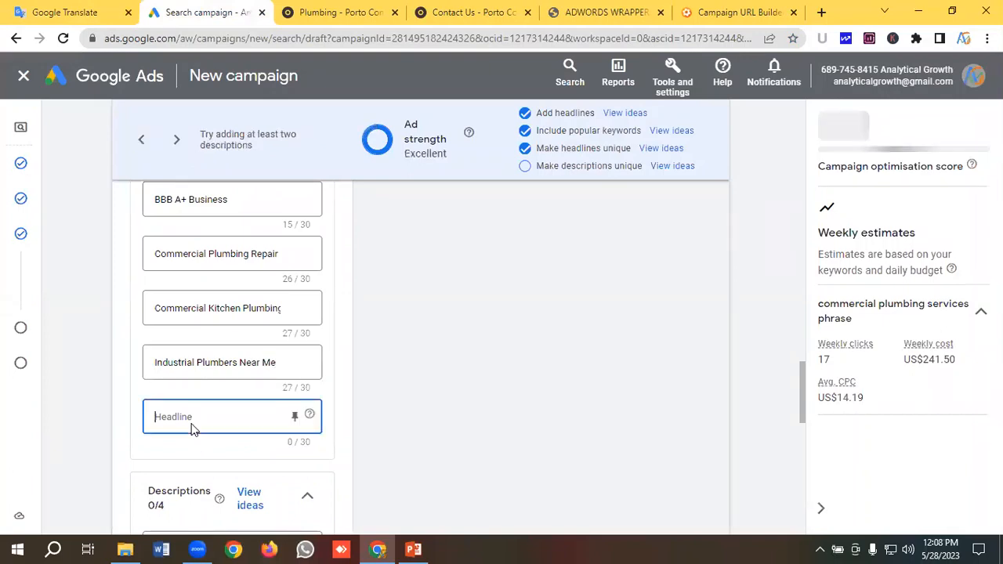
key("ctrl+v")
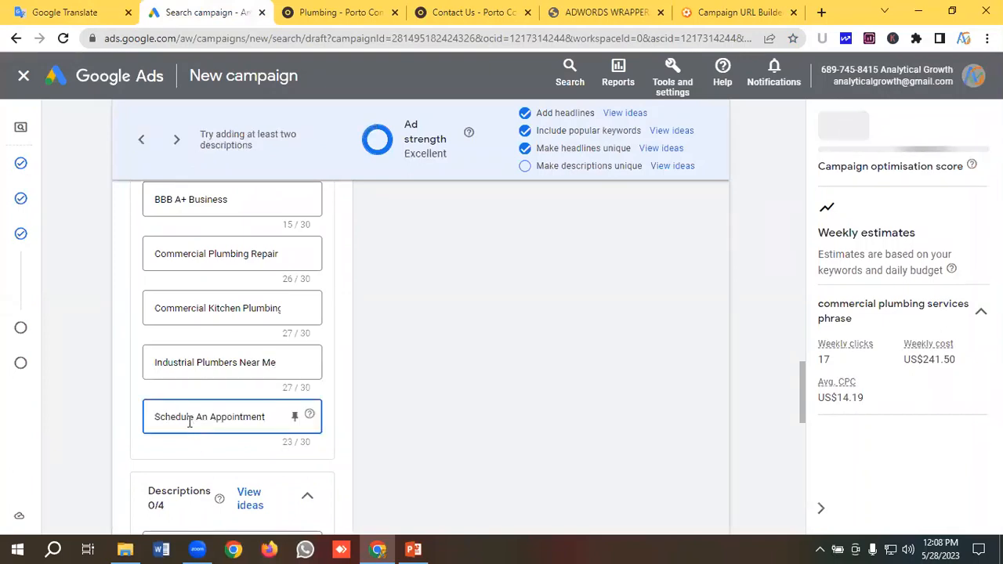
Copy "Porto Plumbers, Your Trusted Plumbing Service Experts, Give Us A Call." from the Google Translate notes into the first description.
scroll(207, 400, "down", 3)
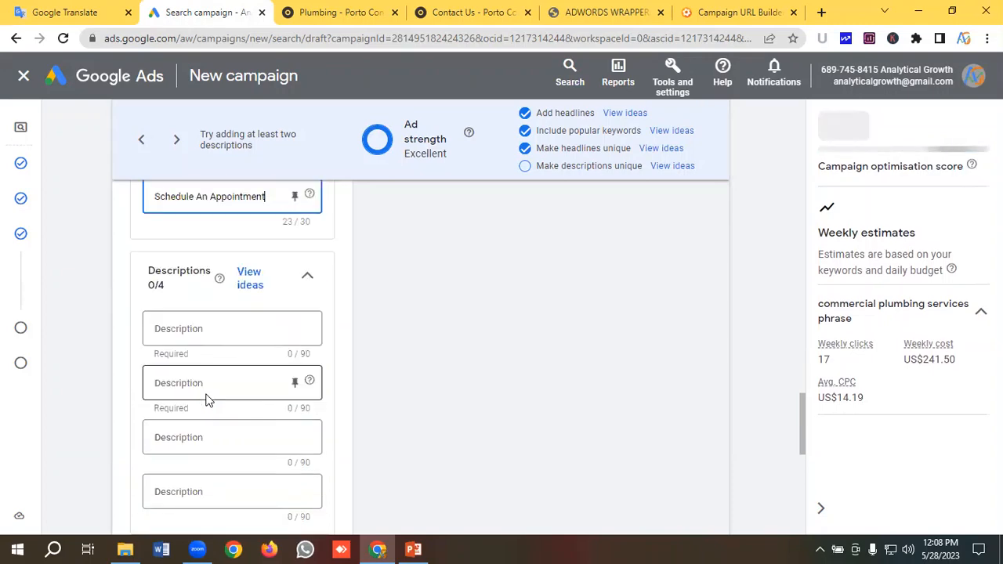
left_click(74, 12)
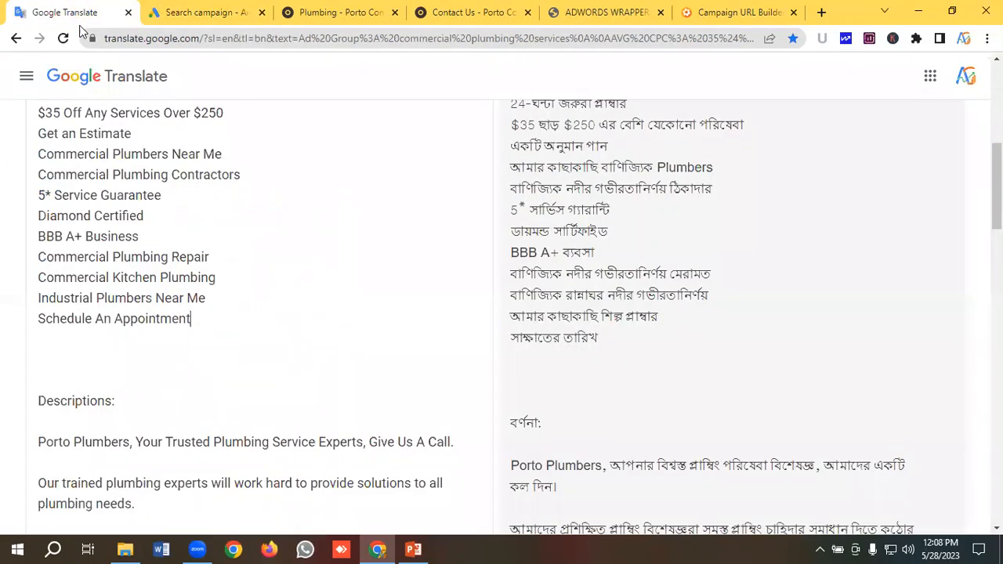
scroll(125, 247, "down", 1)
scroll(125, 246, "down", 3)
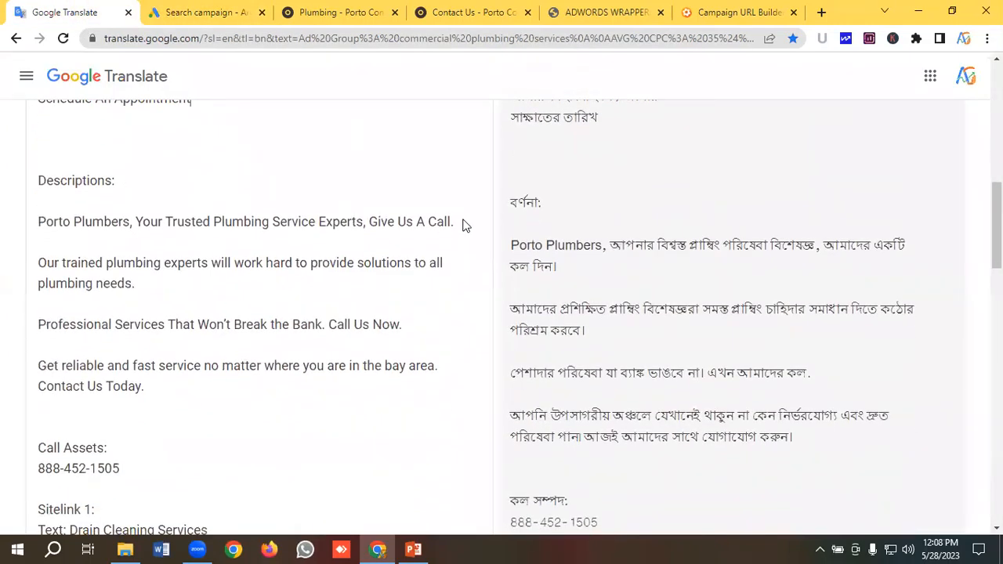
left_click_drag(467, 226, 366, 219)
left_click_drag(37, 221, 455, 224)
right_click(453, 229)
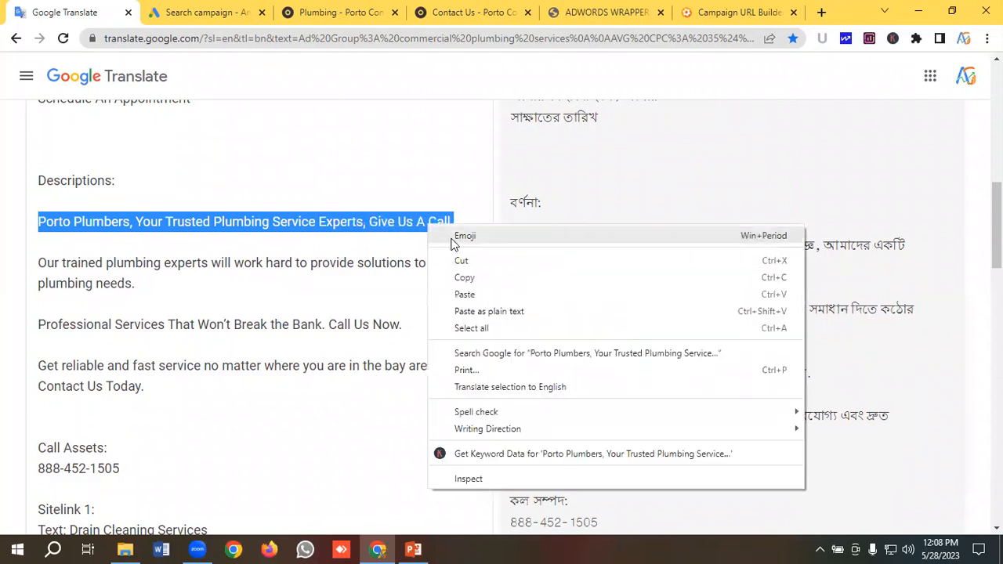
left_click(465, 277)
left_click(209, 18)
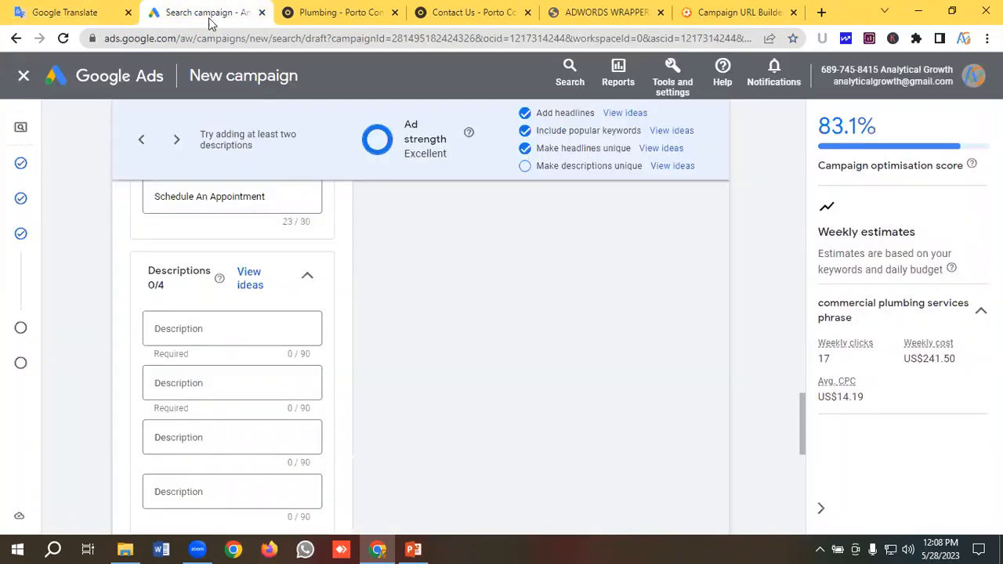
left_click(174, 329)
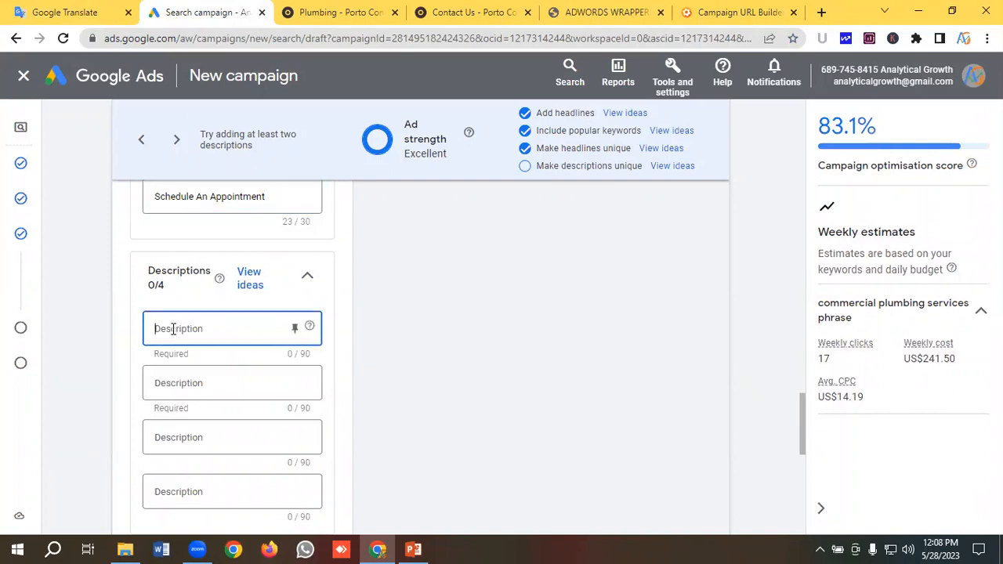
key("ctrl+v")
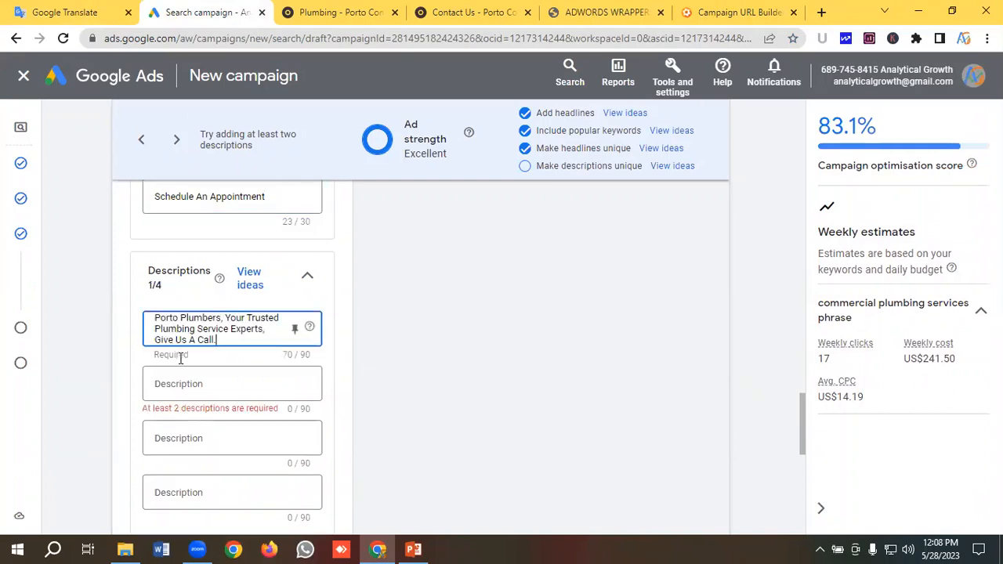
Copy "Our trained plumbing experts will work hard to provide solutions to all plumbing needs." from Google Translate into the ad's second description.
left_click(179, 383)
left_click(77, 11)
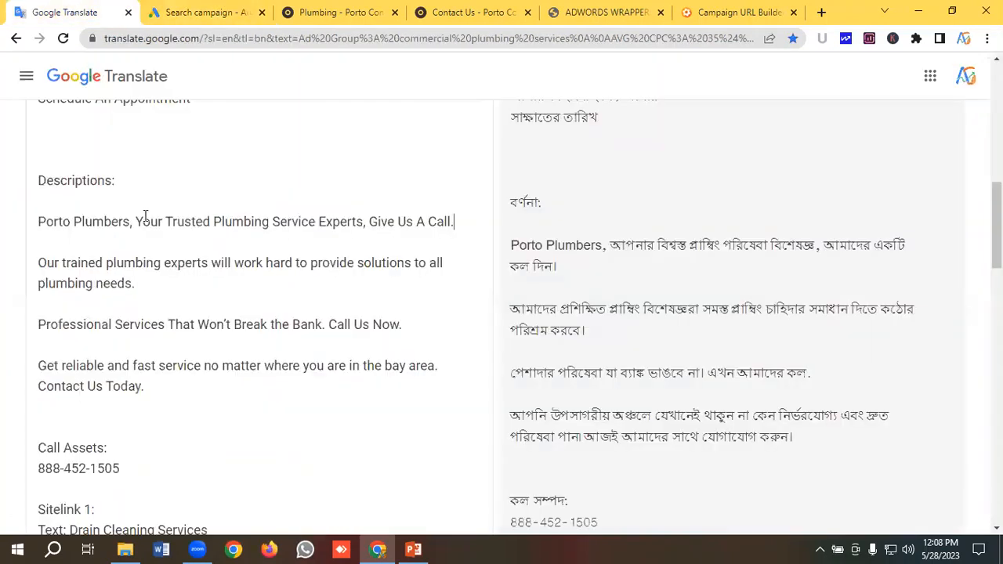
left_click_drag(147, 286, 28, 271)
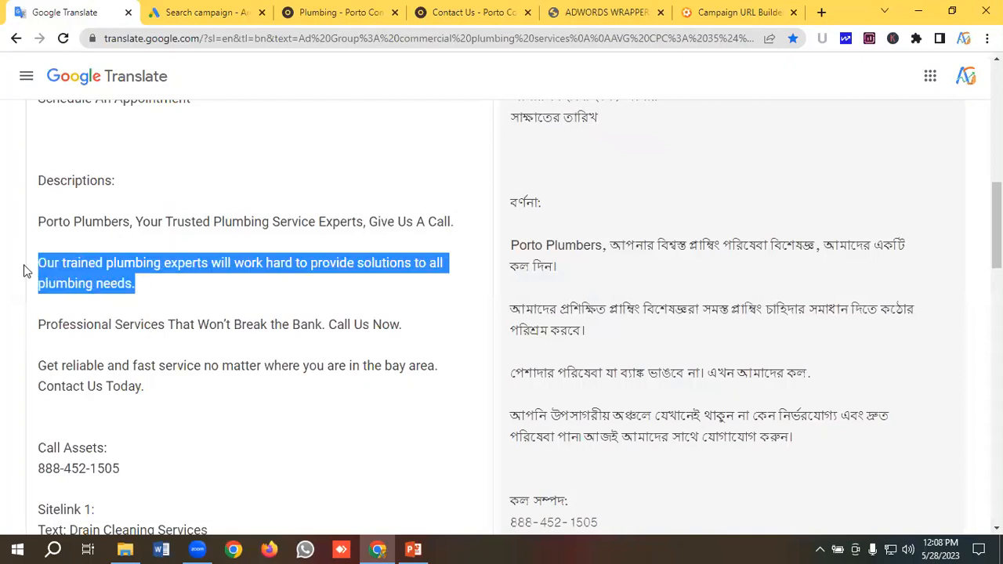
right_click(76, 263)
left_click(111, 313)
left_click(204, 11)
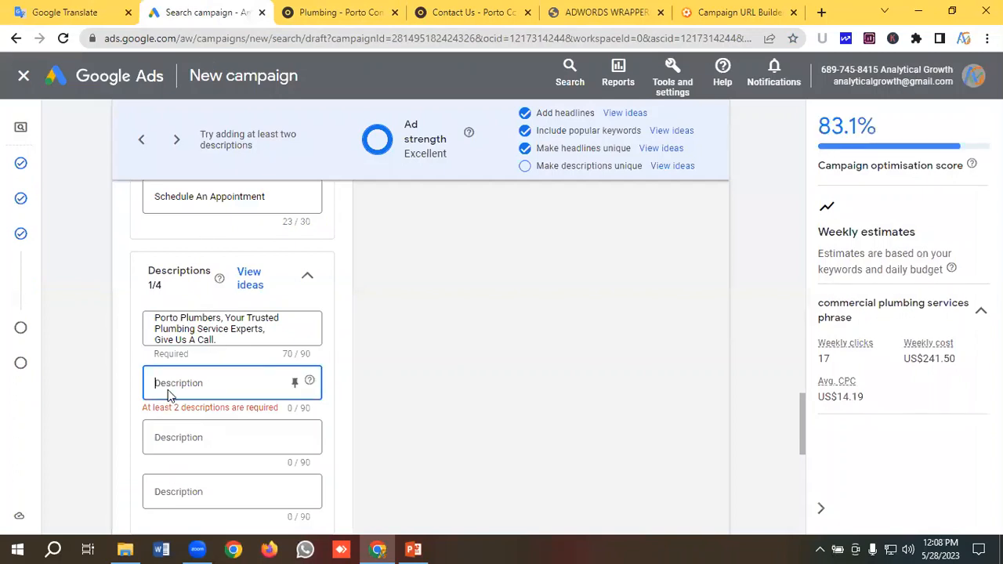
key("ctrl+v")
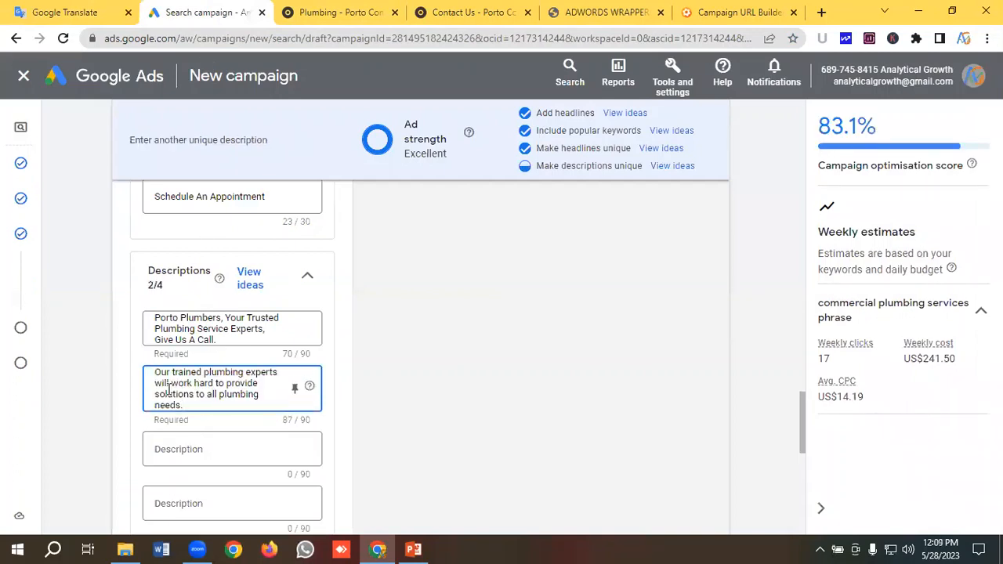
Copy "Professional Services That Won't Break the Bank. Call Us Now." from Google Translate into the ad's third description.
left_click(69, 11)
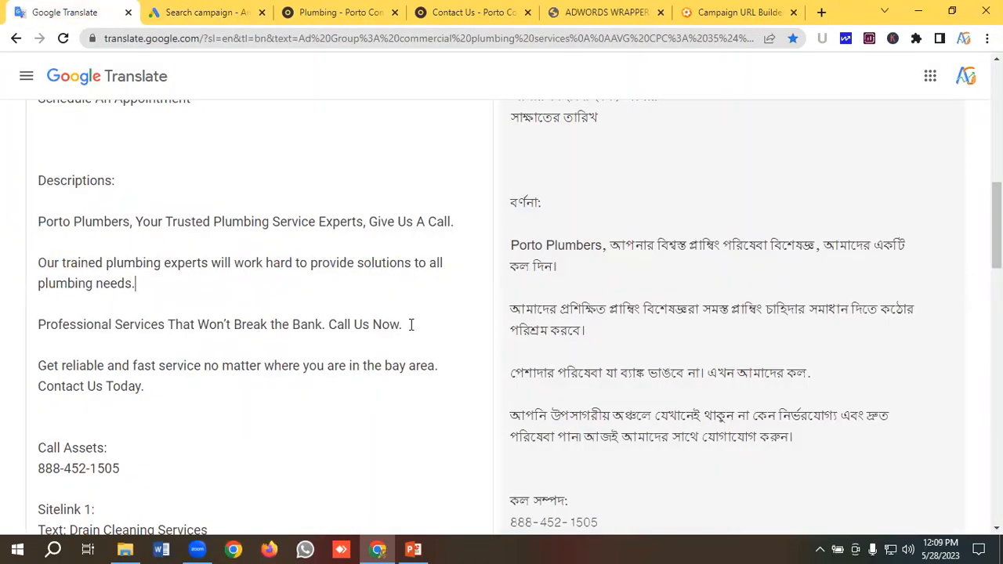
left_click_drag(411, 325, 26, 327)
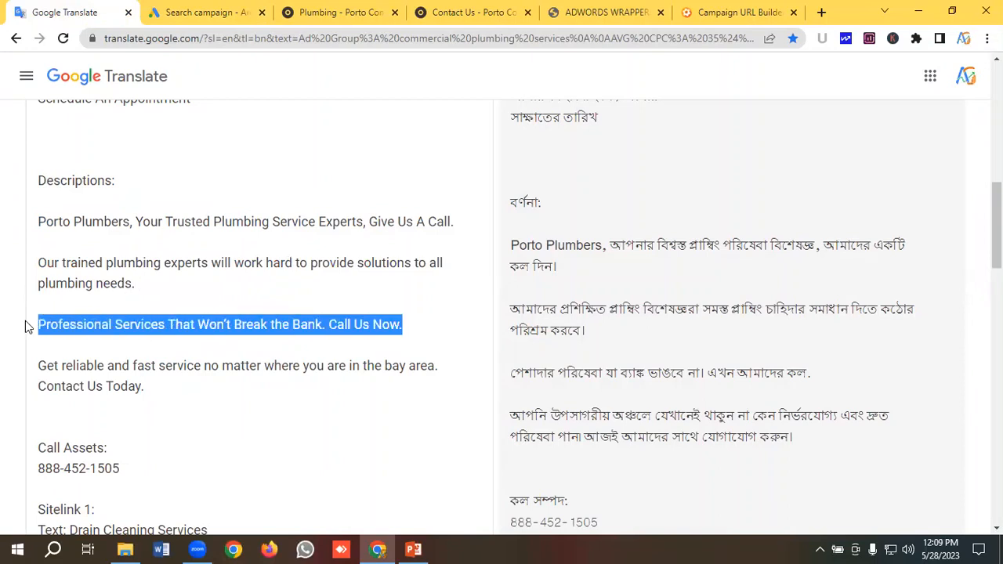
right_click(89, 326)
left_click(133, 117)
left_click(202, 12)
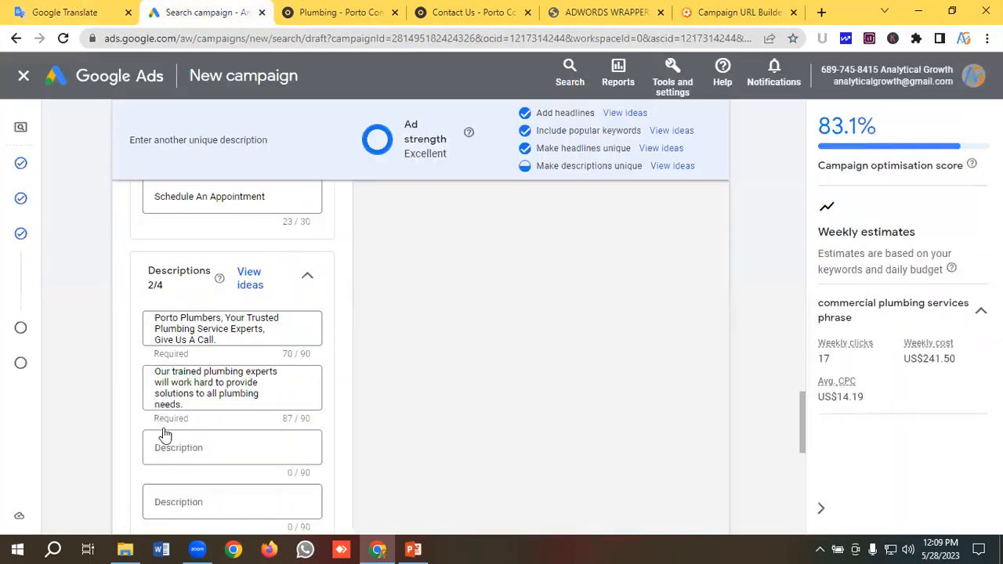
left_click(171, 446)
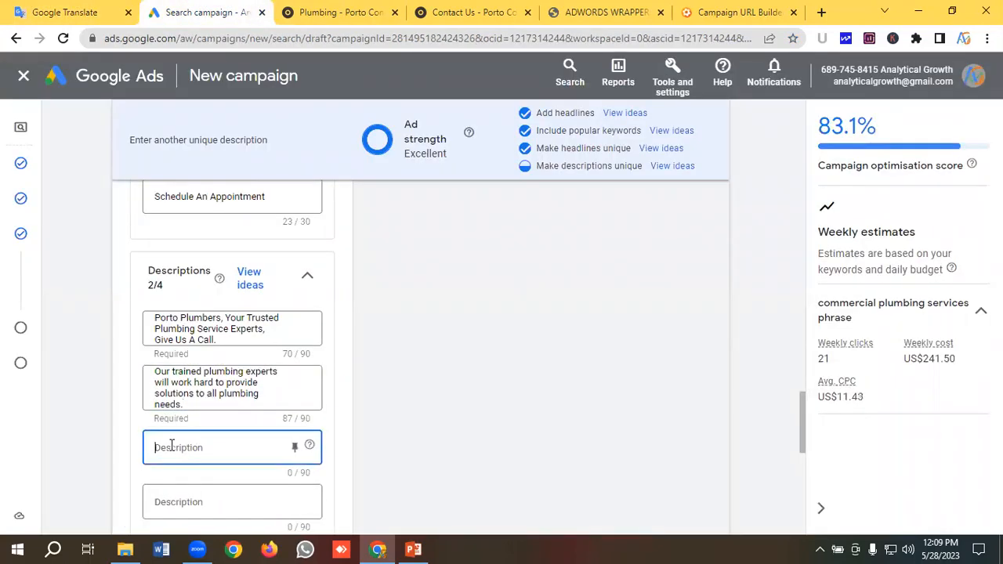
key("ctrl+v")
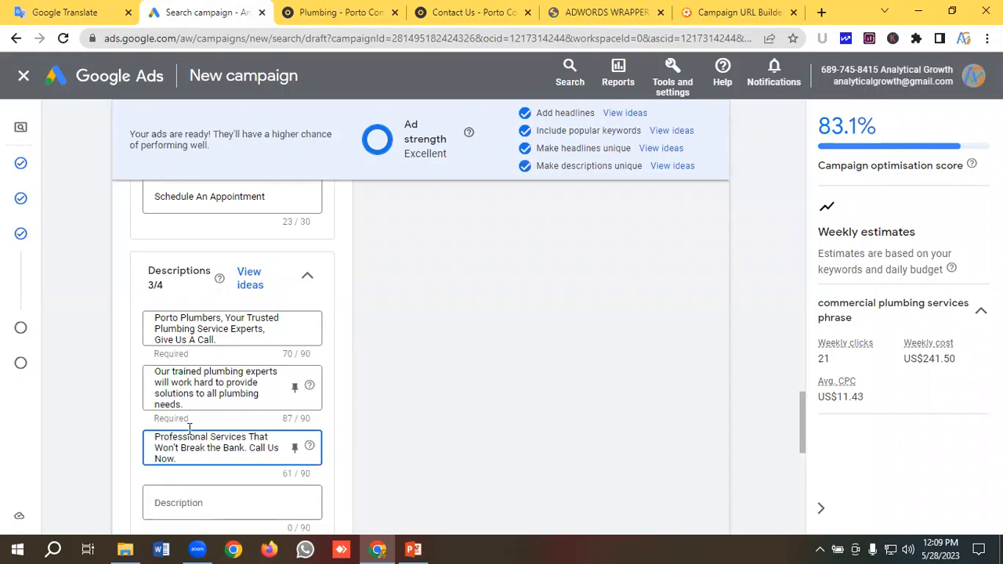
Fill the fourth description with "Get reliable and fast service no matter where you are in the bay area. Contact Us Today." from Google Translate.
scroll(190, 435, "down", 2)
left_click(68, 10)
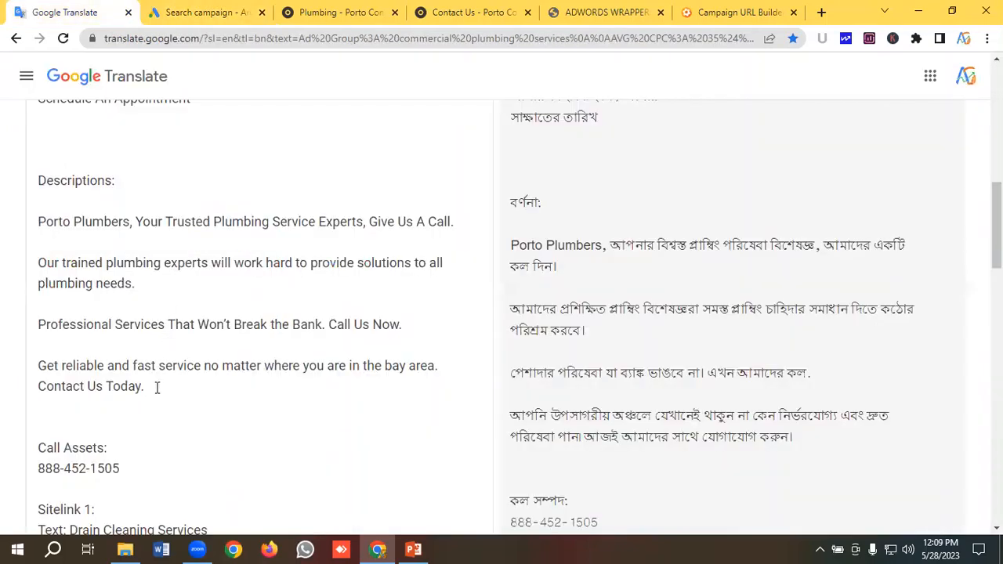
left_click_drag(136, 386, 15, 372)
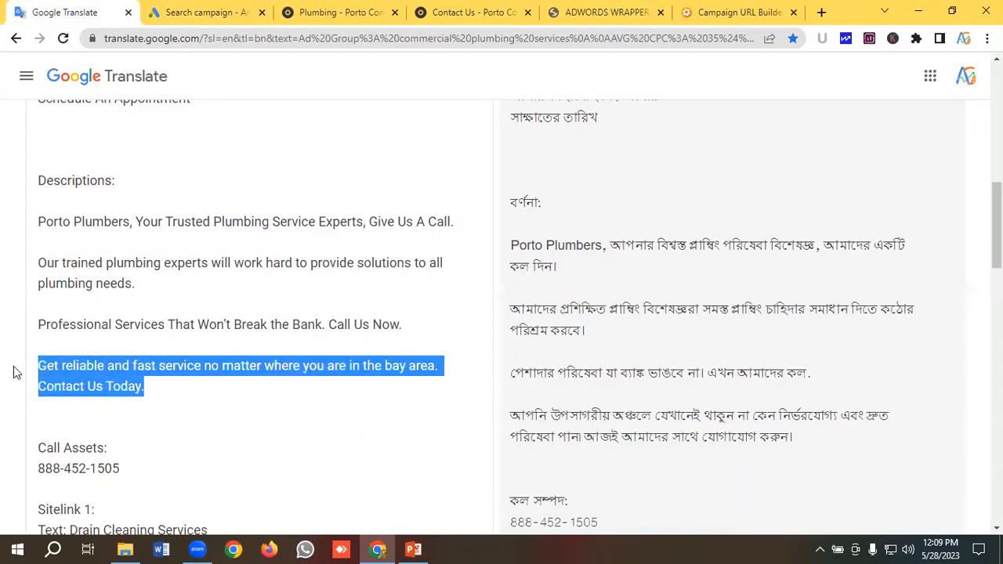
right_click(92, 371)
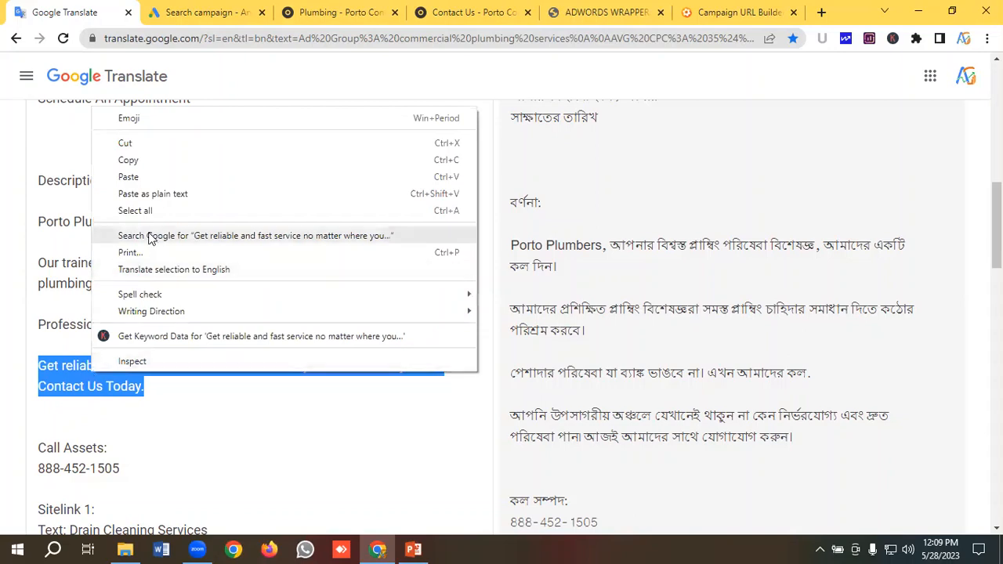
left_click(132, 159)
left_click(206, 12)
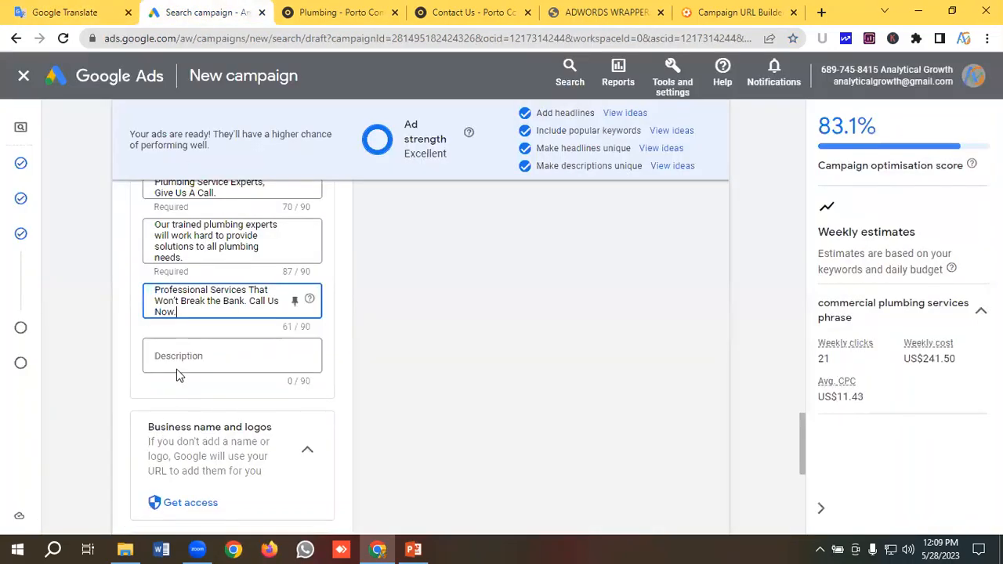
left_click(177, 360)
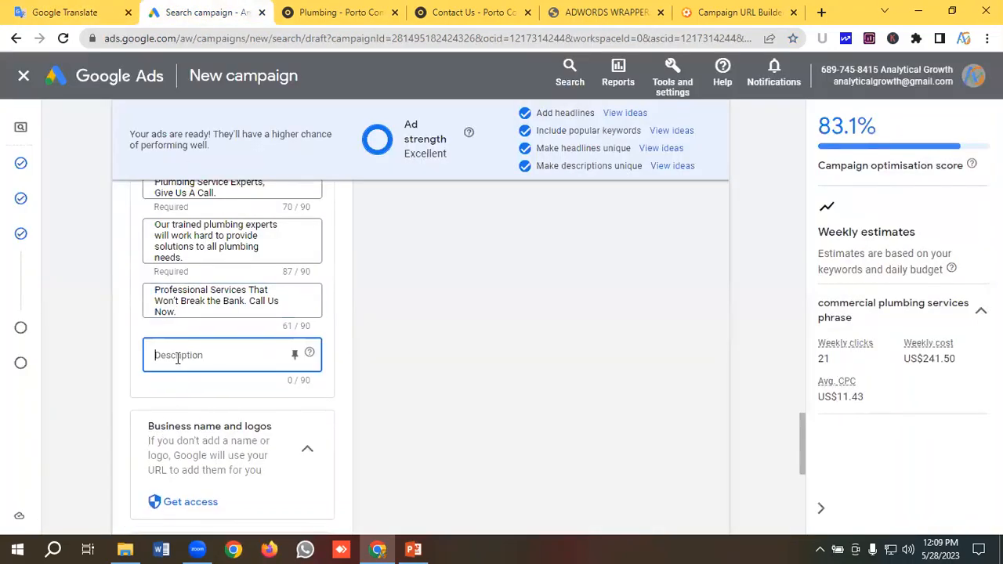
key("ctrl+v")
Examine the mobile ad preview and review the ad's headlines, descriptions, sitelinks and callouts sections.
scroll(177, 359, "up", 10)
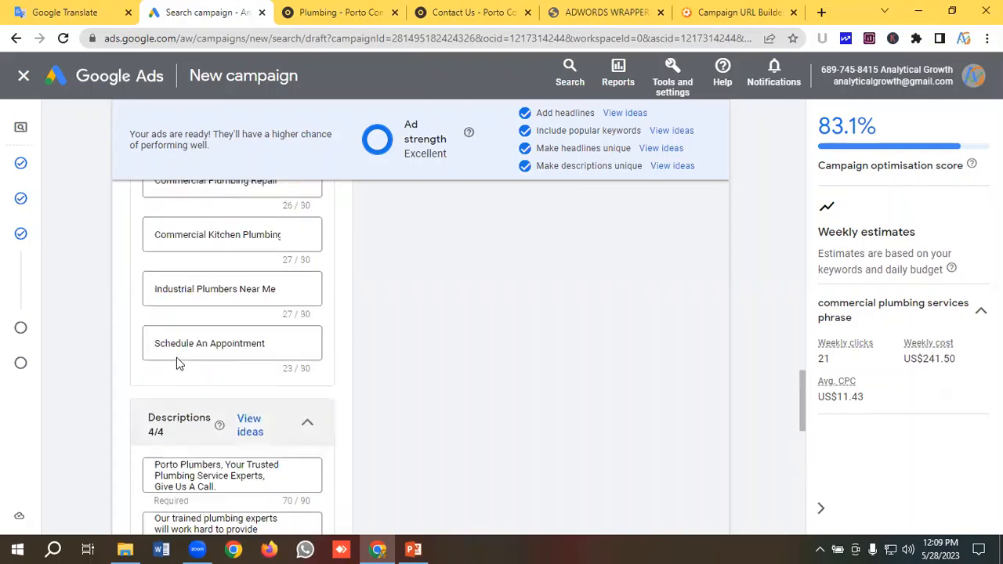
scroll(176, 358, "up", 10)
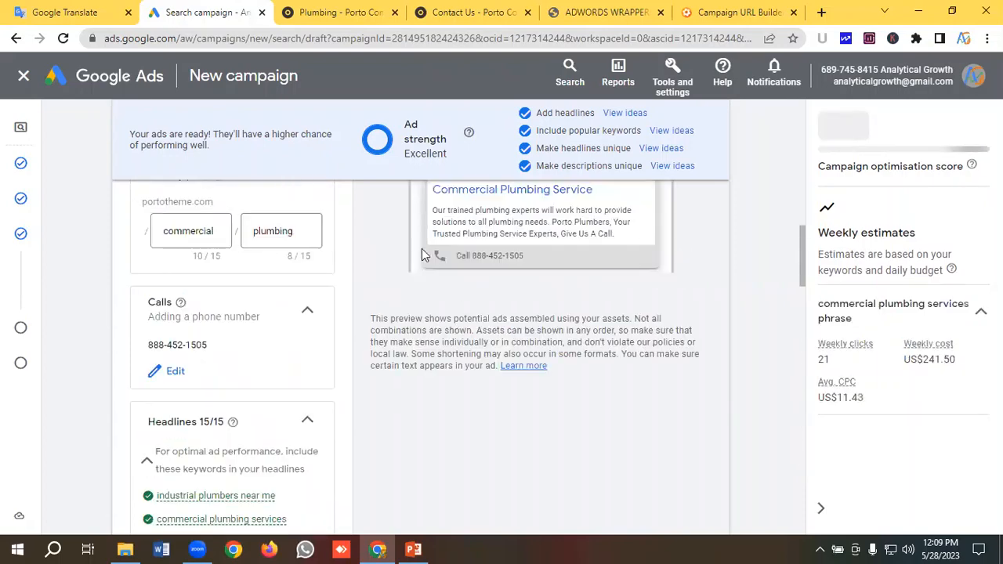
scroll(435, 147, "up", 2)
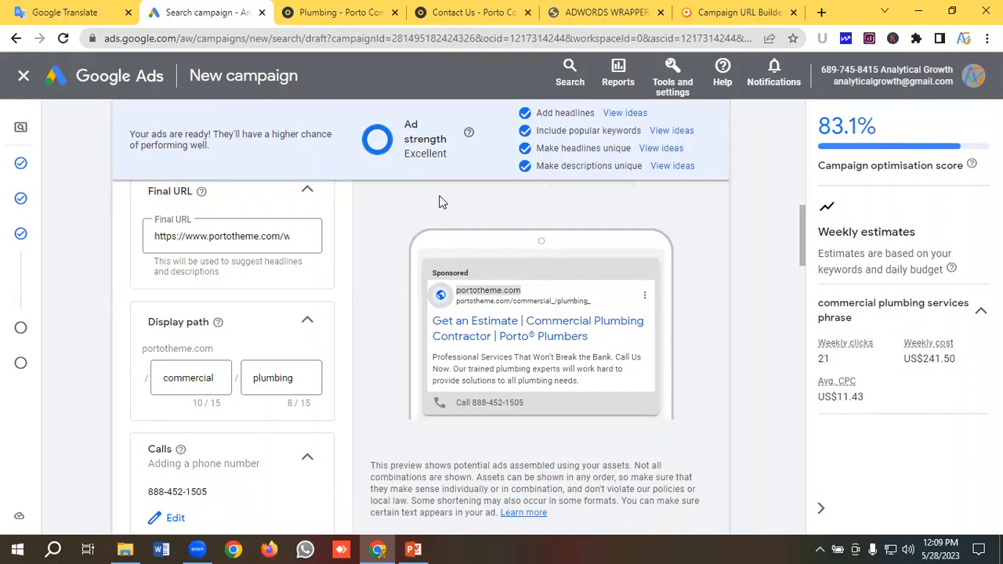
scroll(439, 203, "down", 1)
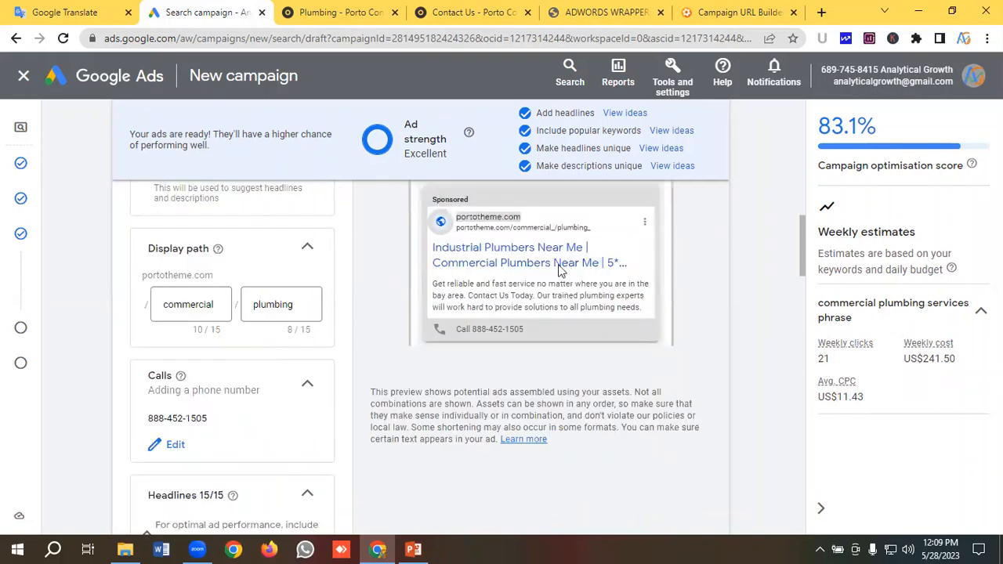
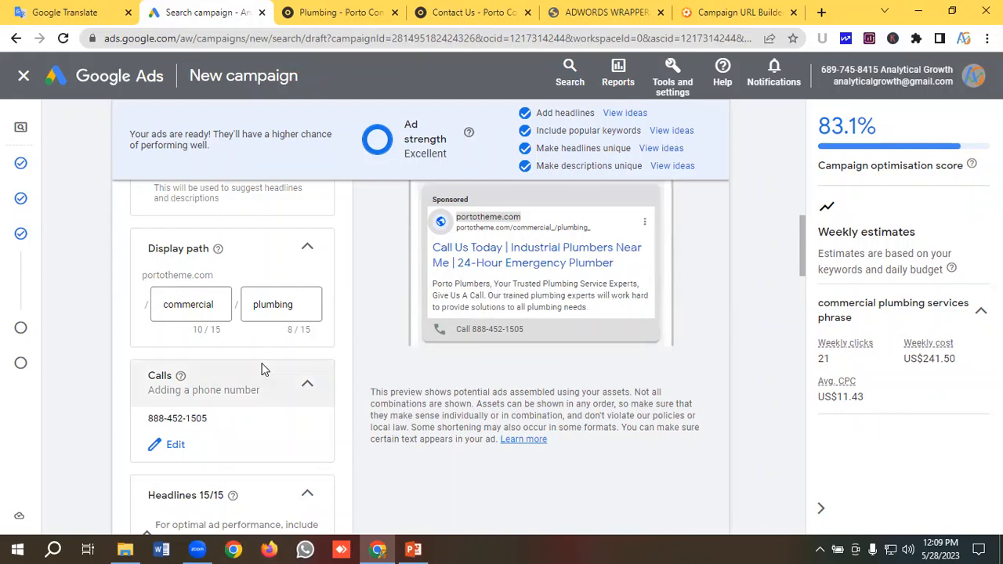
scroll(259, 369, "down", 10)
scroll(264, 370, "down", 5)
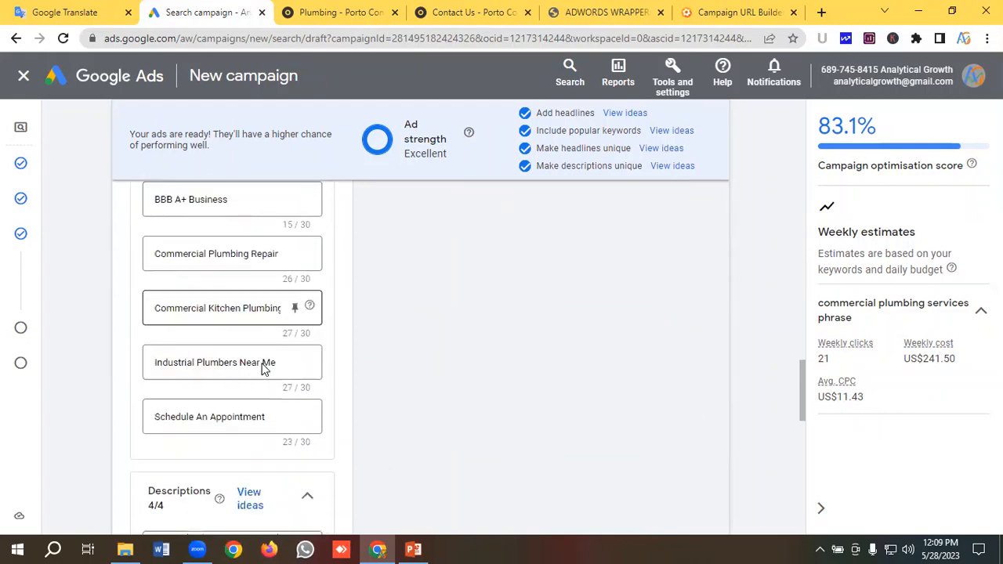
scroll(261, 367, "down", 10)
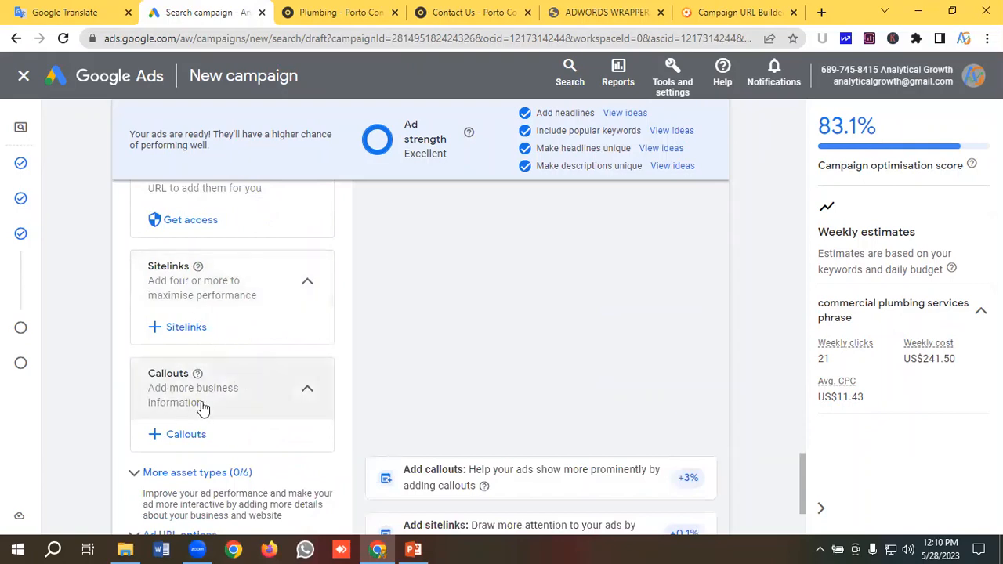
scroll(227, 388, "down", 1)
scroll(201, 395, "up", 2)
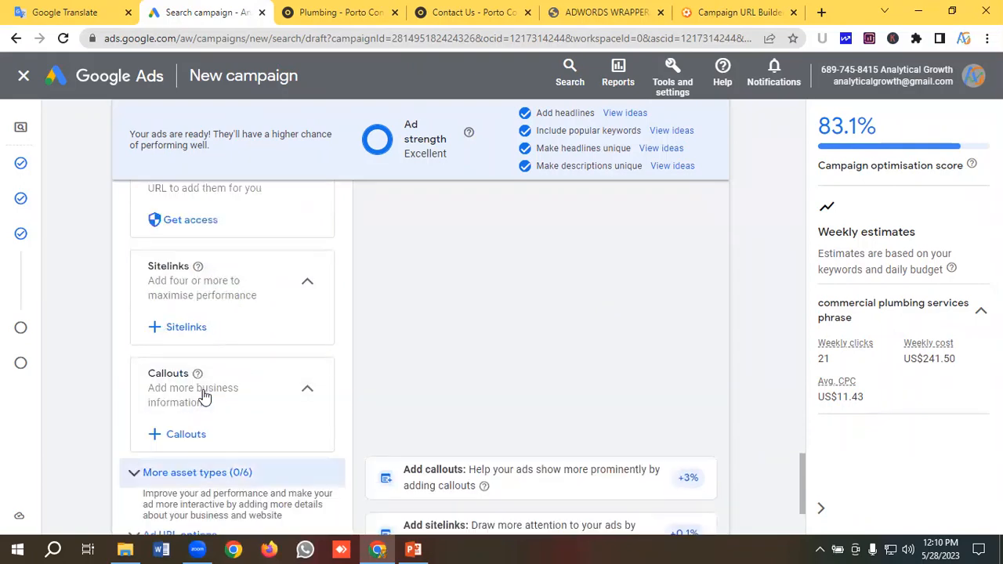
scroll(231, 325, "down", 1)
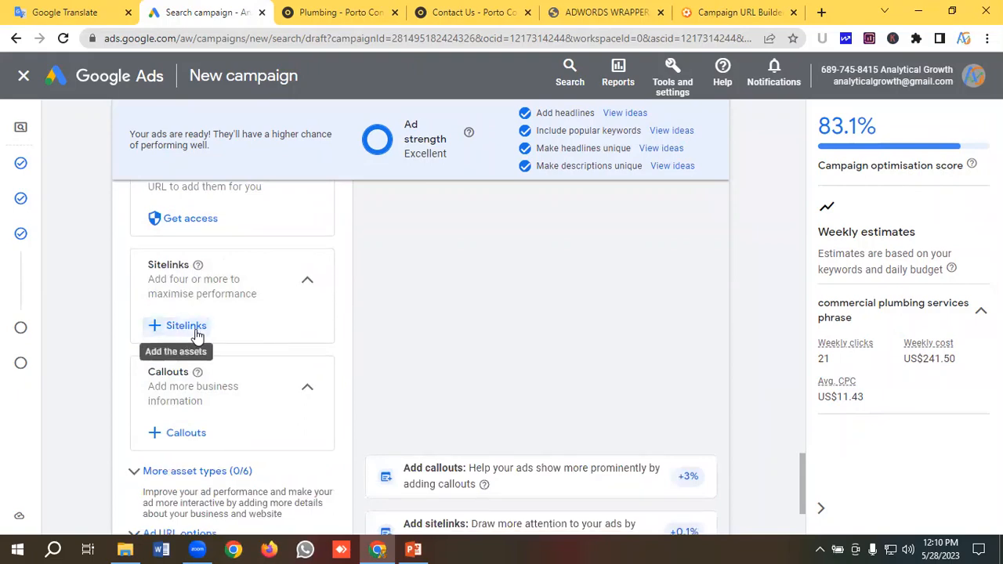
Open the campaign-level sitelinks, look through the existing sitelink assets and start adding a new sitelink.
left_click(196, 329)
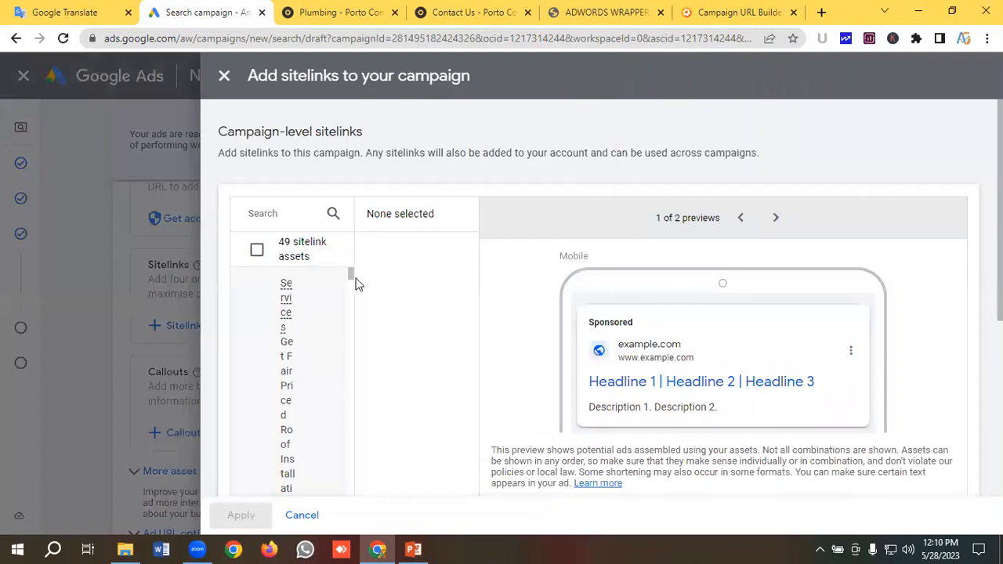
left_click_drag(351, 274, 339, 463)
scroll(276, 448, "down", 5)
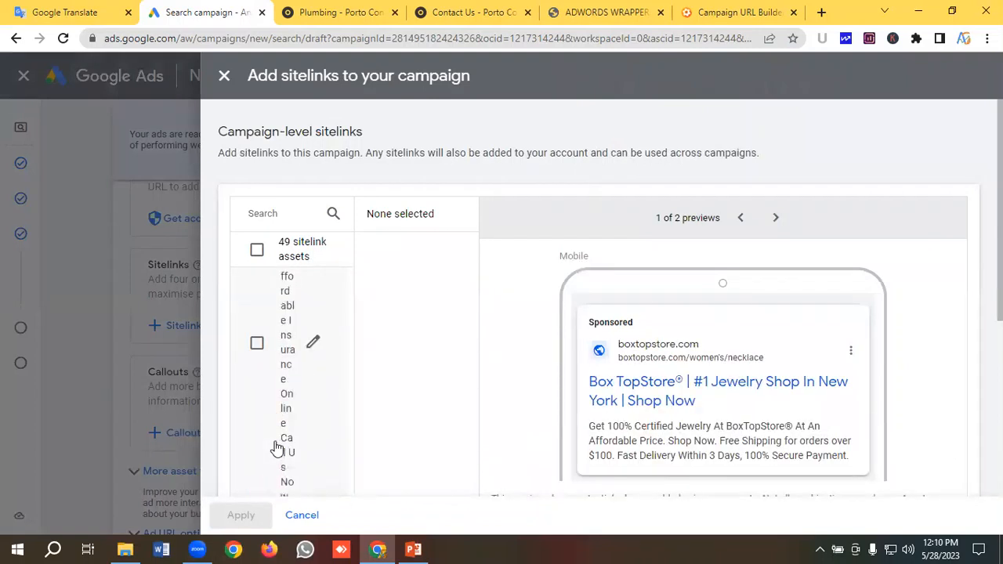
scroll(275, 448, "down", 5)
left_click(298, 214)
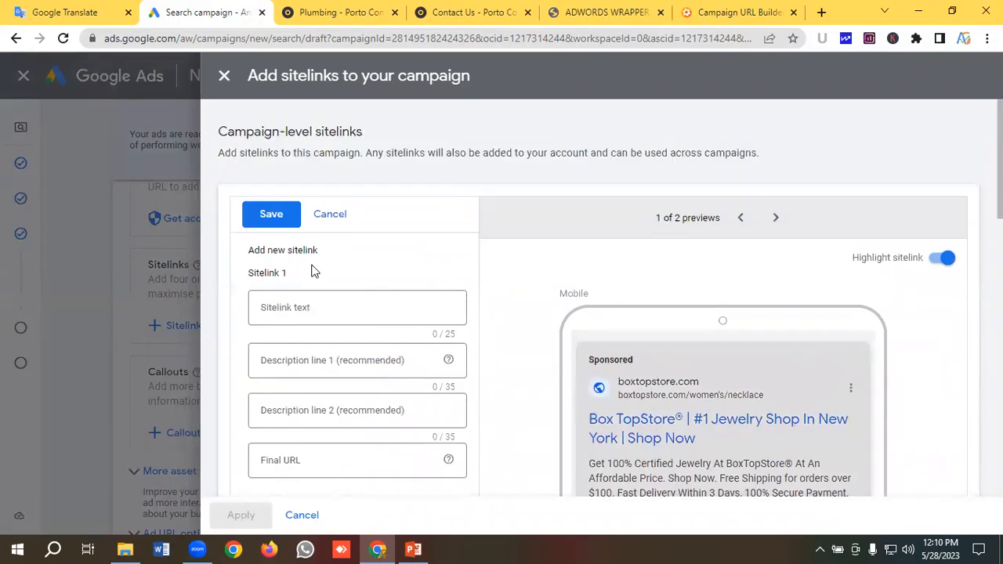
Copy "Drain Cleaning Services" from the Sitelink 1 notes in Google Translate into the first sitelink's text.
left_click(97, 9)
scroll(180, 329, "down", 4)
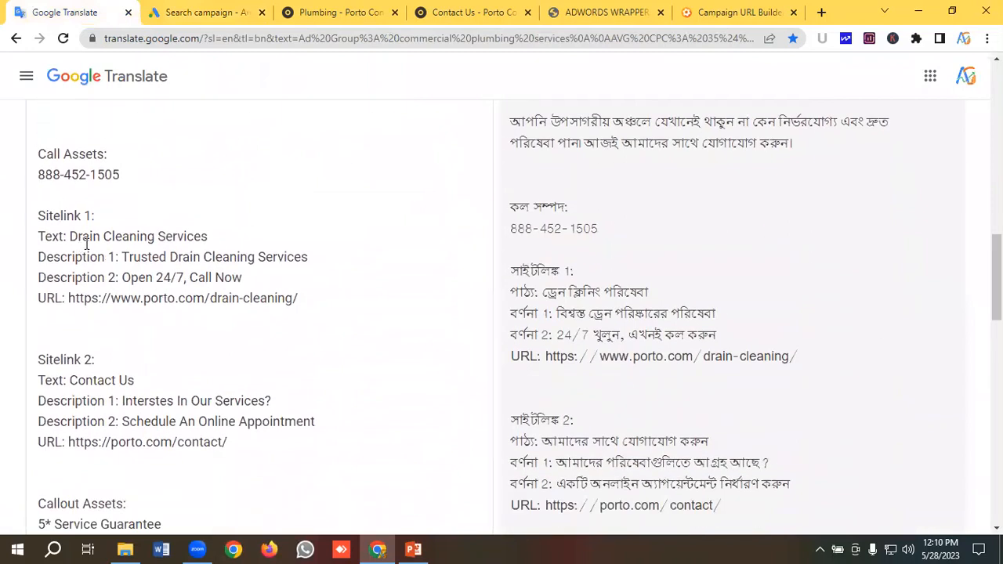
left_click_drag(69, 236, 210, 235)
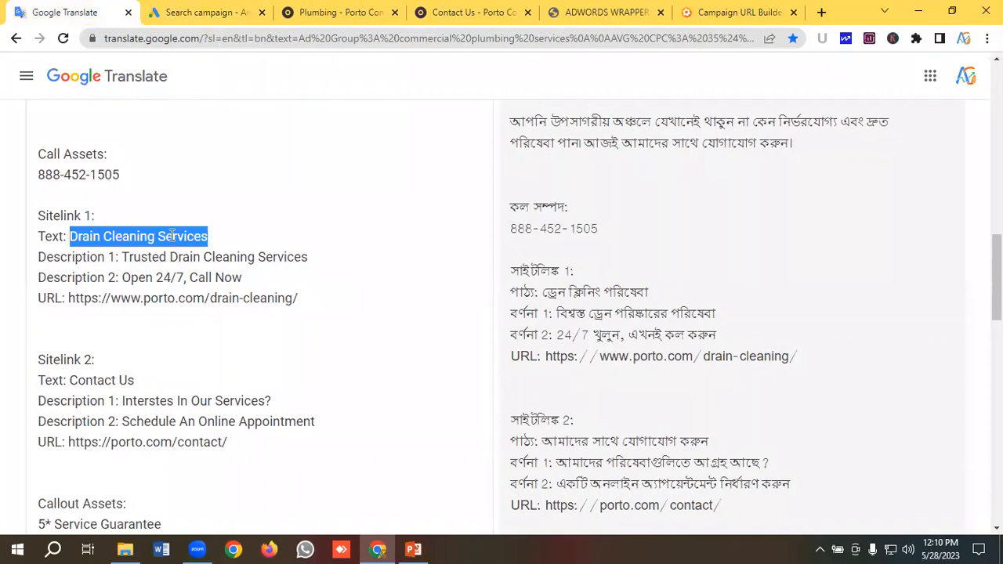
right_click(194, 238)
left_click(208, 287)
left_click(218, 10)
left_click(279, 306)
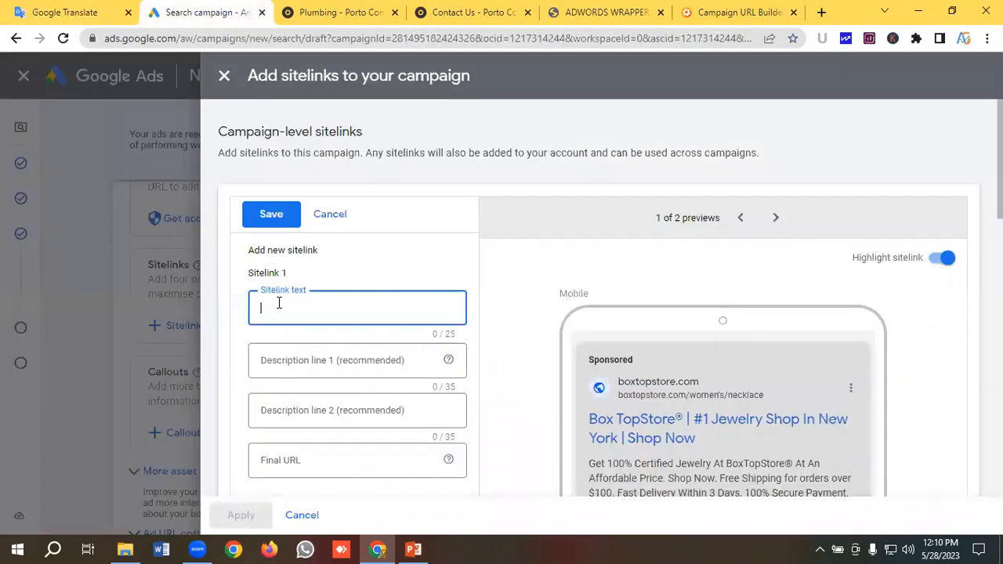
key("ctrl+v")
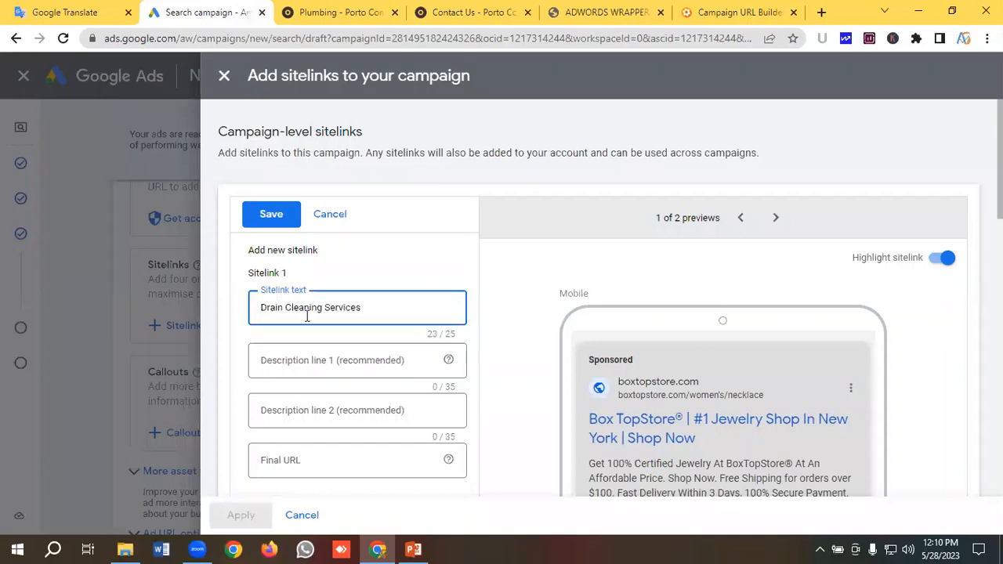
Copy "Trusted Drain Cleaning Services" from the Sitelink 1 notes in Google Translate into the first sitelink's description line 1.
scroll(306, 316, "down", 1)
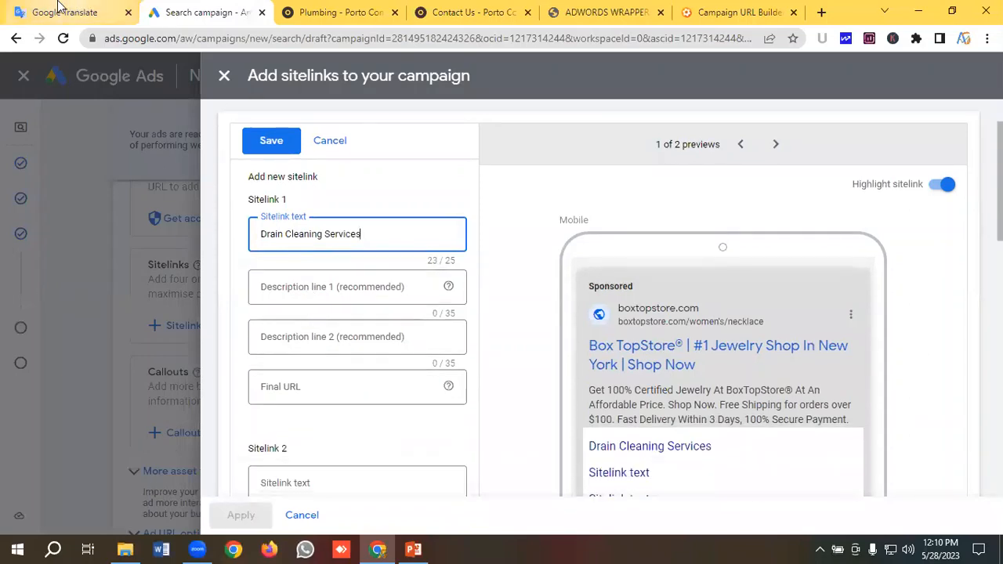
left_click(61, 9)
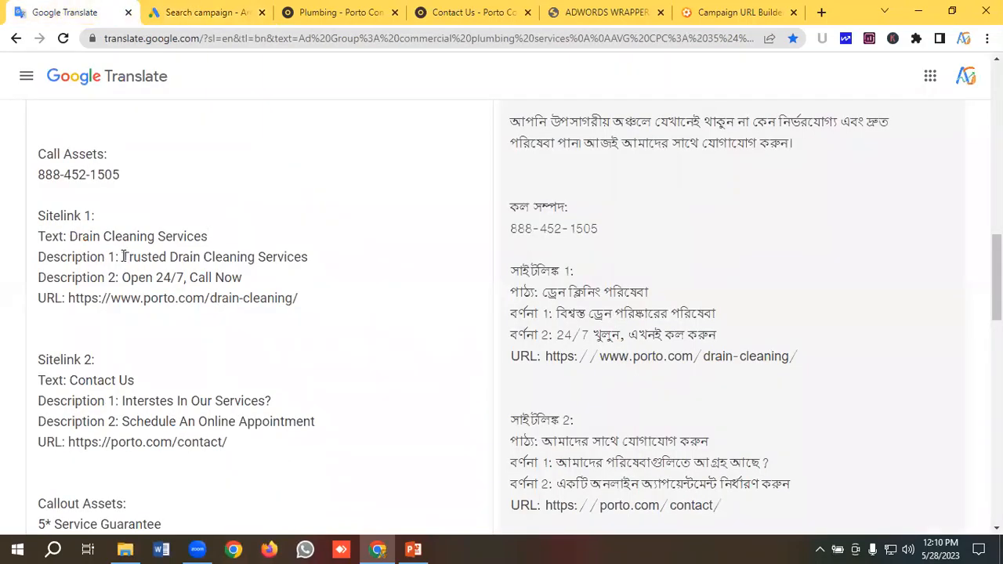
left_click_drag(123, 256, 311, 261)
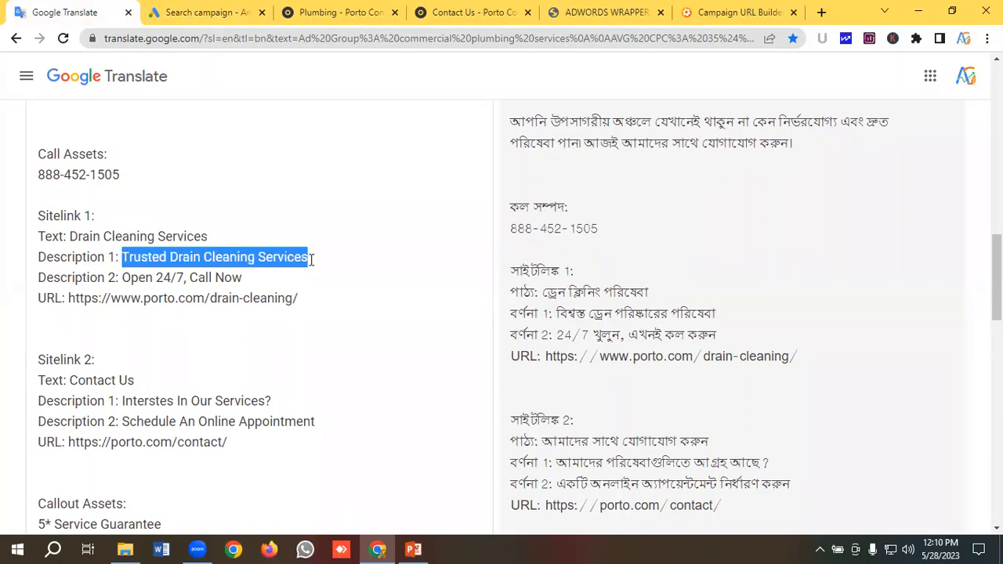
right_click(264, 259)
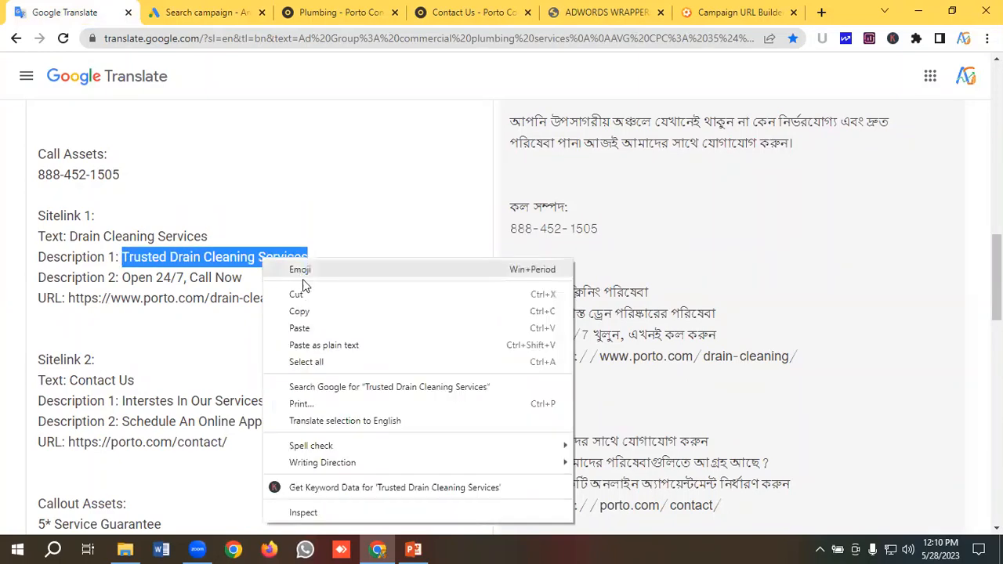
left_click(306, 311)
left_click(206, 12)
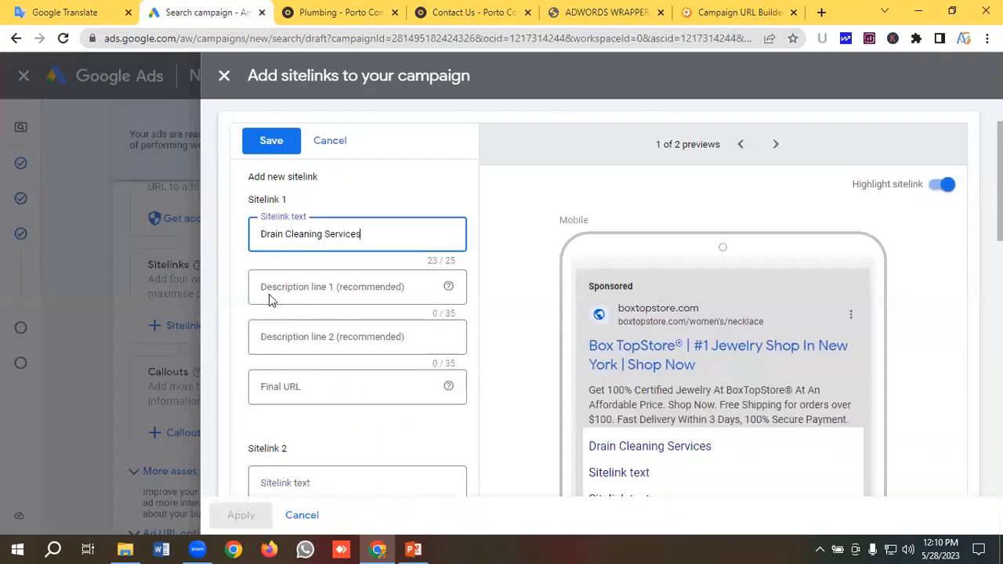
left_click(269, 285)
key("ctrl+v")
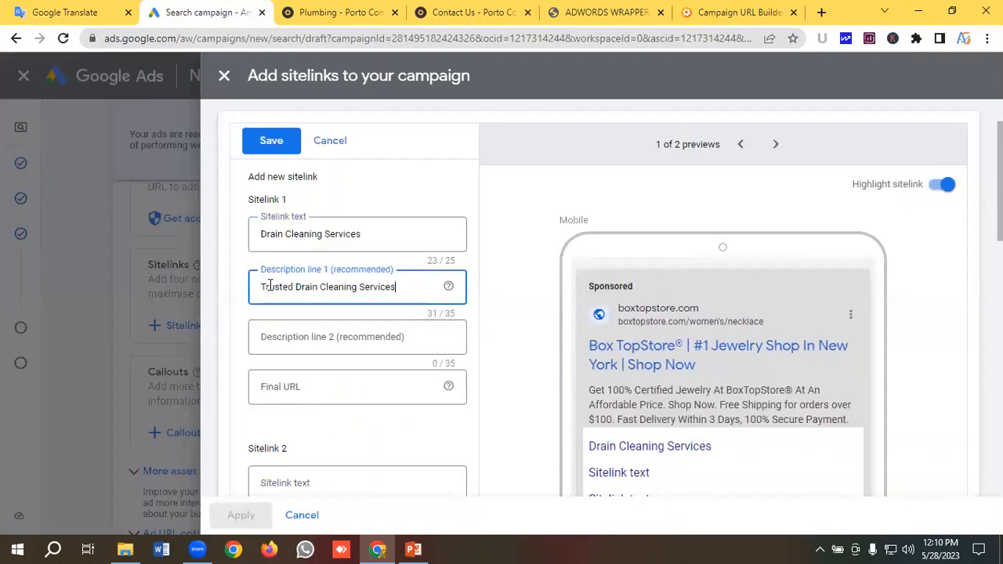
Fill the first sitelink's description line 2 with "Open 24/7, Call Now" copied from the Google Translate notes.
left_click(287, 334)
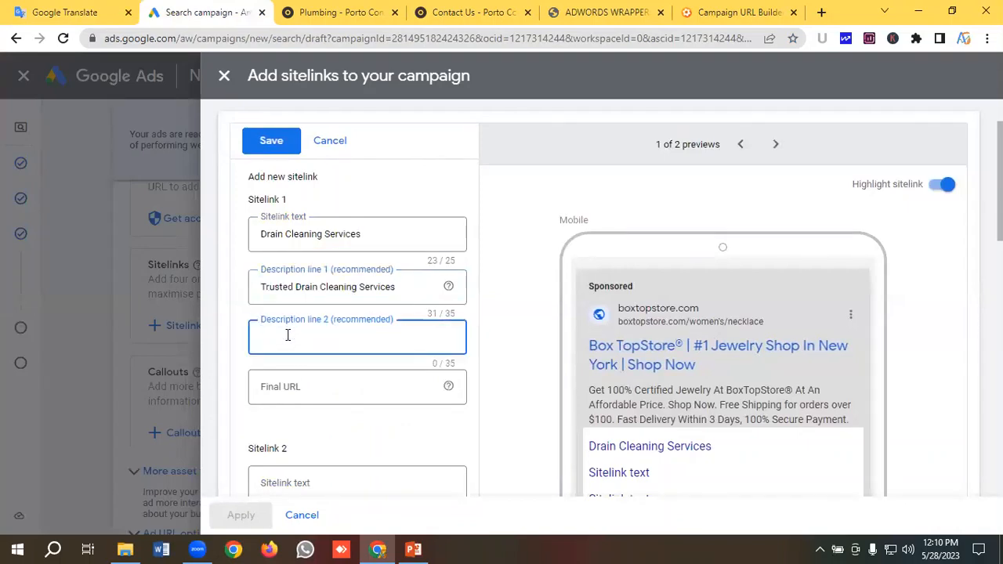
left_click(78, 10)
left_click_drag(248, 276, 123, 277)
right_click(149, 277)
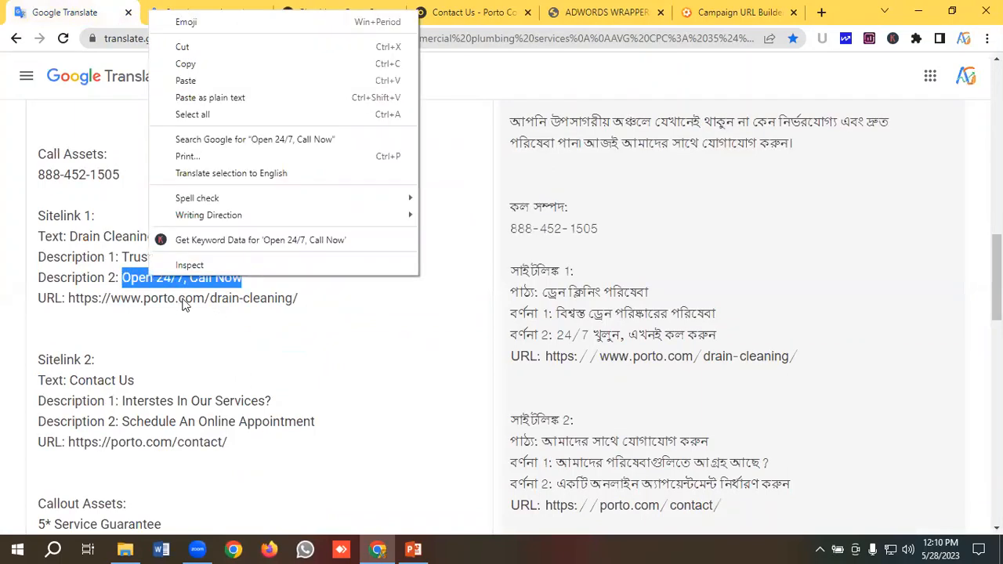
left_click(192, 64)
left_click(207, 12)
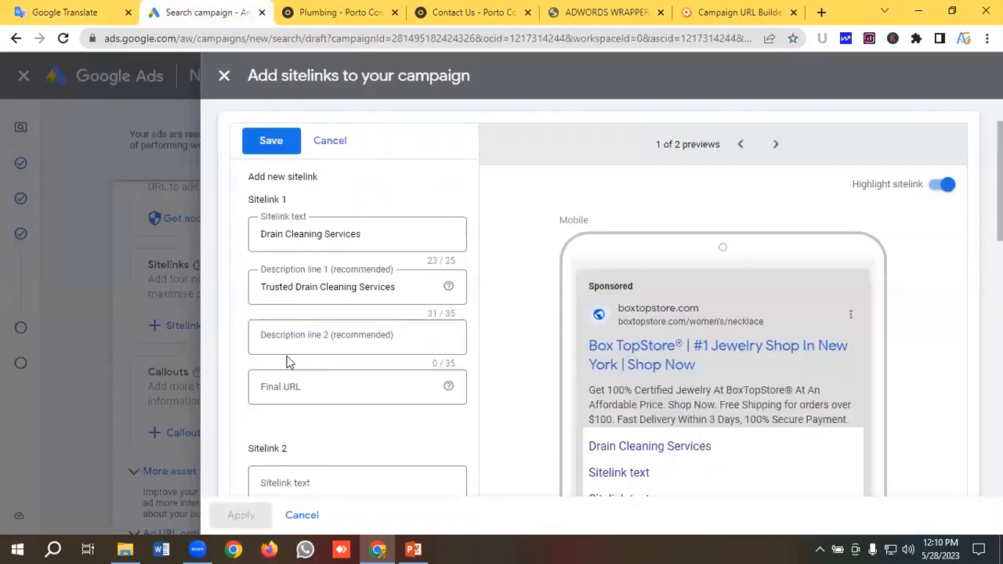
key("ctrl+v")
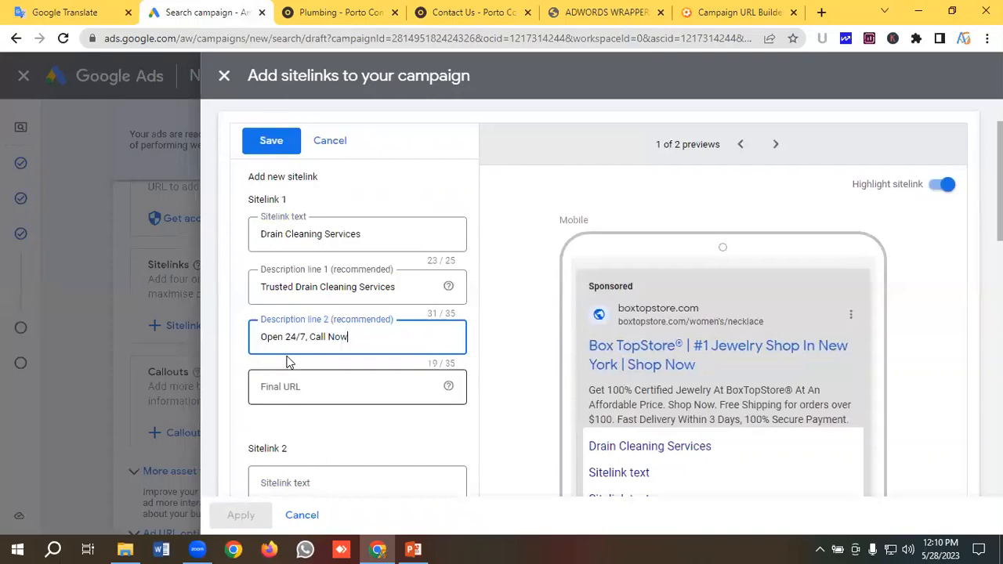
left_click(290, 377)
left_click(77, 9)
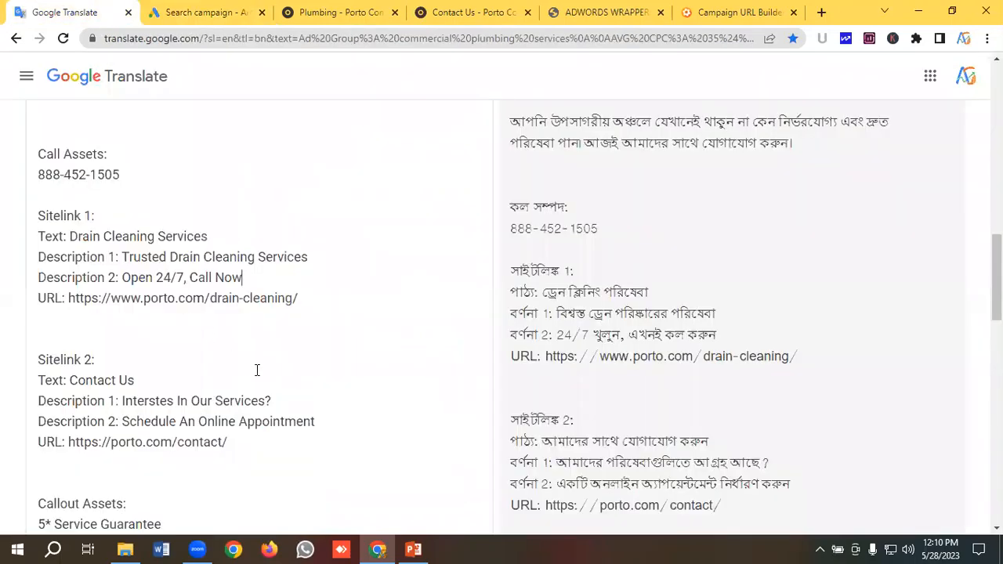
left_click_drag(301, 299, 69, 298)
right_click(112, 299)
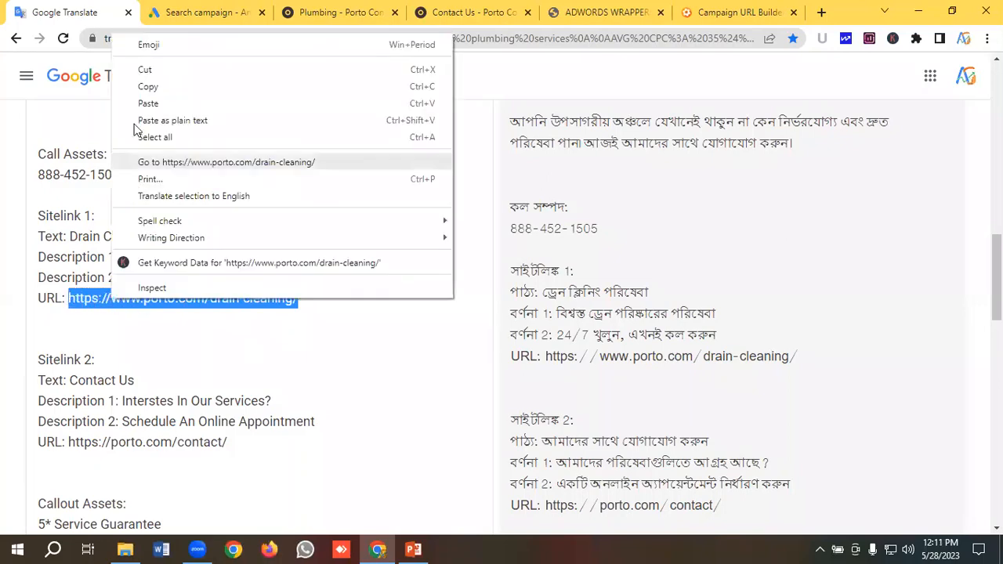
left_click(149, 84)
left_click(190, 9)
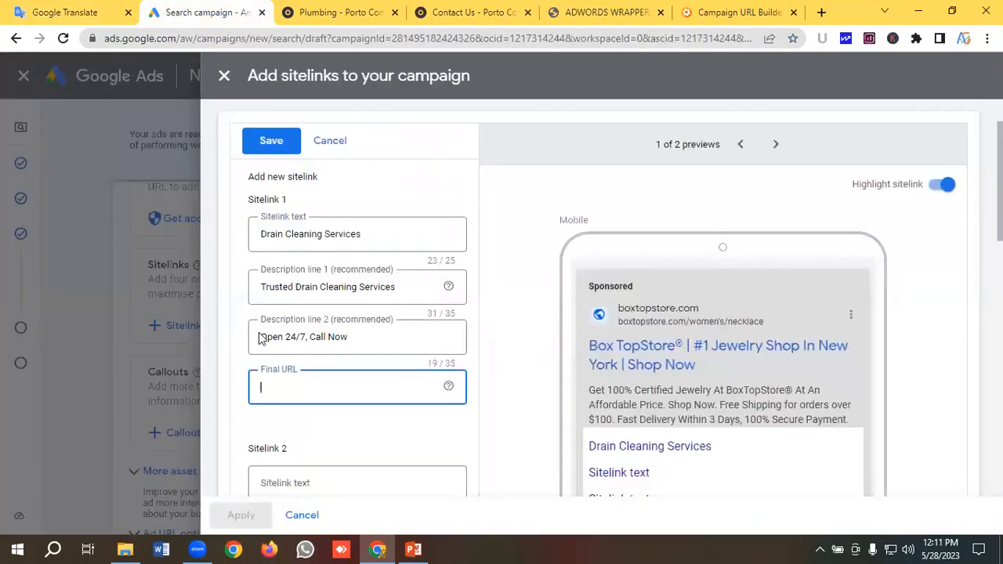
key("ctrl+v")
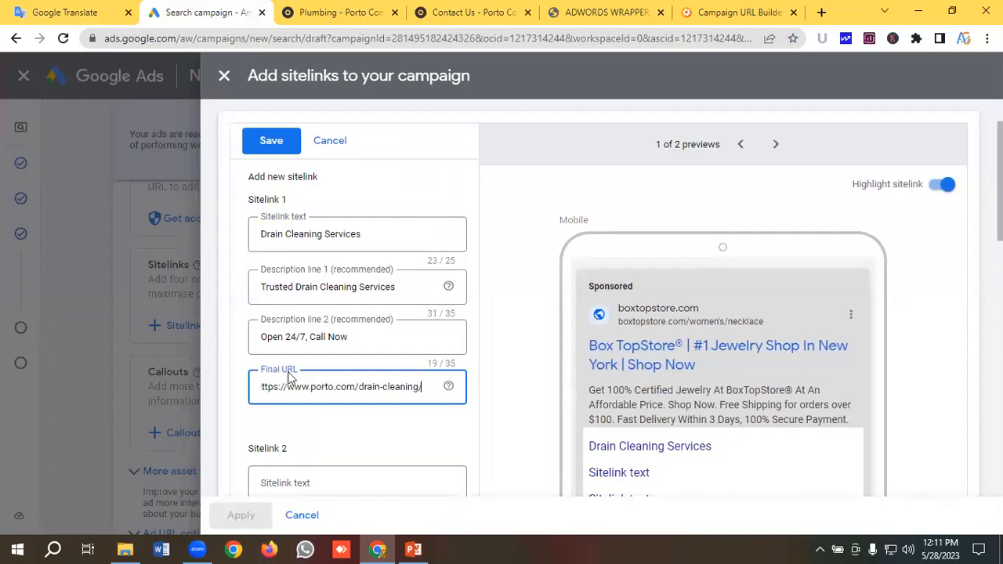
Copy "Contact Us" from the Sitelink 2 notes in Google Translate into the second sitelink's text.
scroll(307, 363, "down", 3)
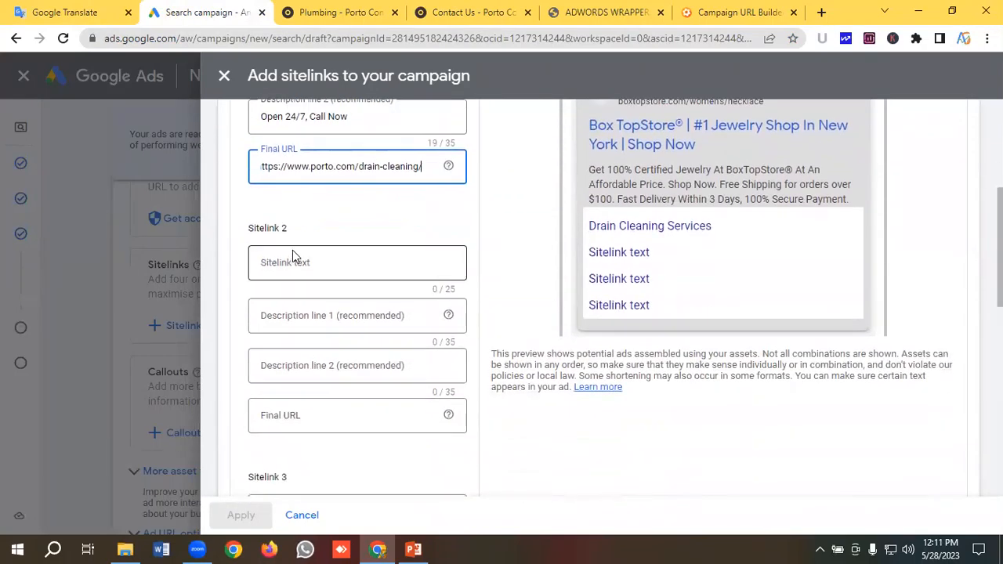
left_click(72, 9)
scroll(174, 316, "down", 2)
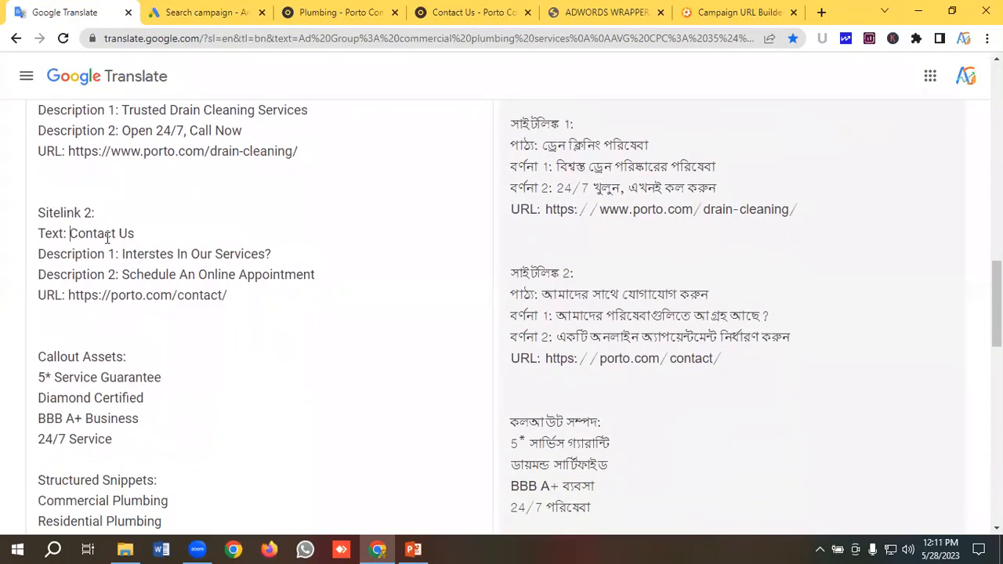
left_click_drag(107, 238, 133, 235)
right_click(111, 237)
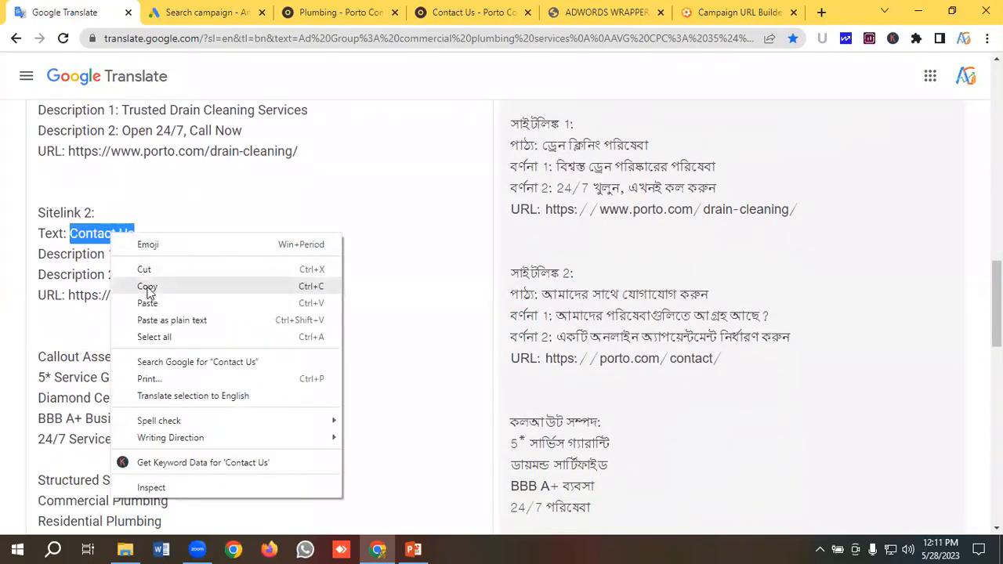
left_click(147, 286)
left_click(198, 11)
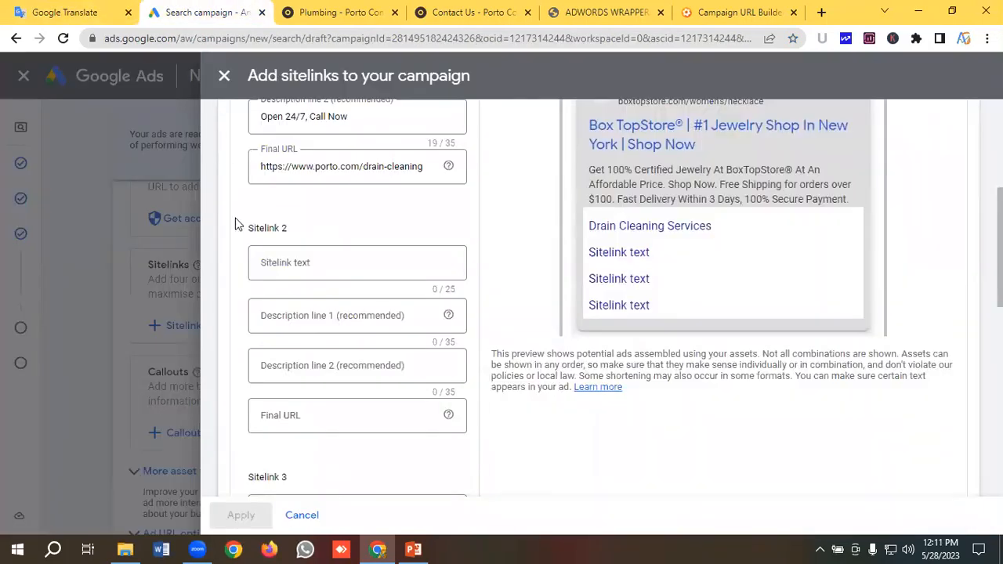
left_click(275, 262)
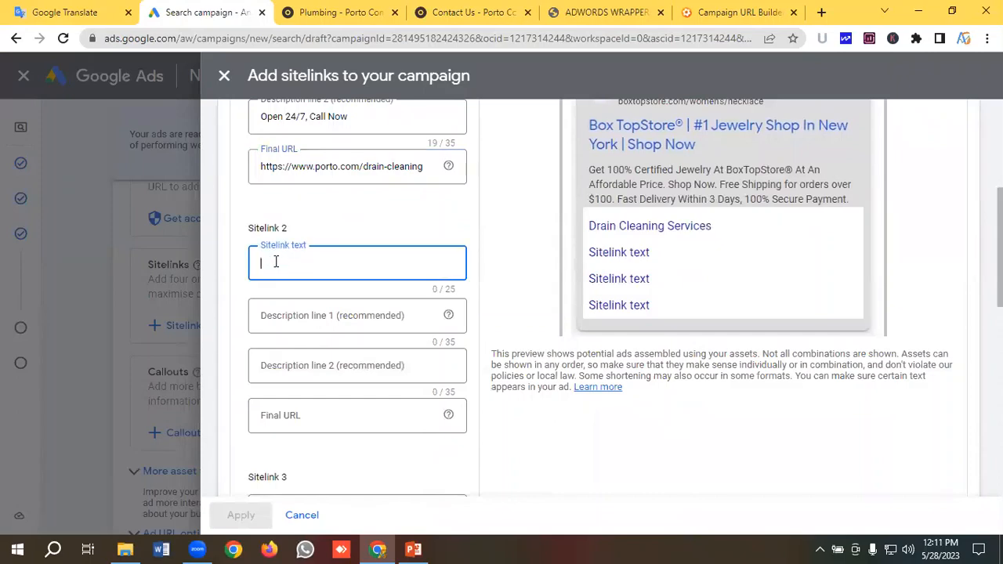
key("ctrl+v")
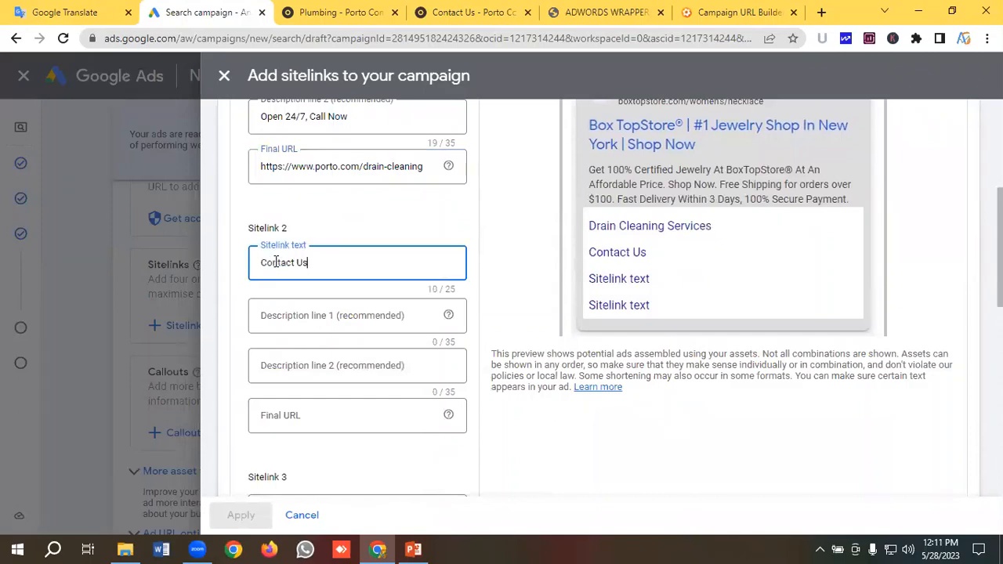
Copy "Interstes In Our Services?" from the Google Translate notes into the second sitelink's description line 1.
left_click(74, 12)
left_click_drag(121, 254, 276, 252)
right_click(232, 254)
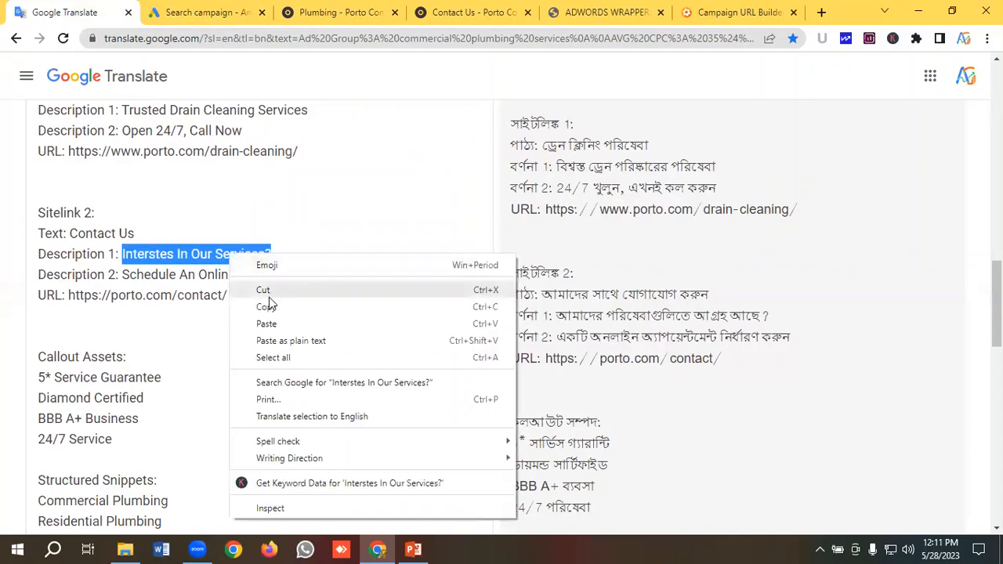
left_click(269, 305)
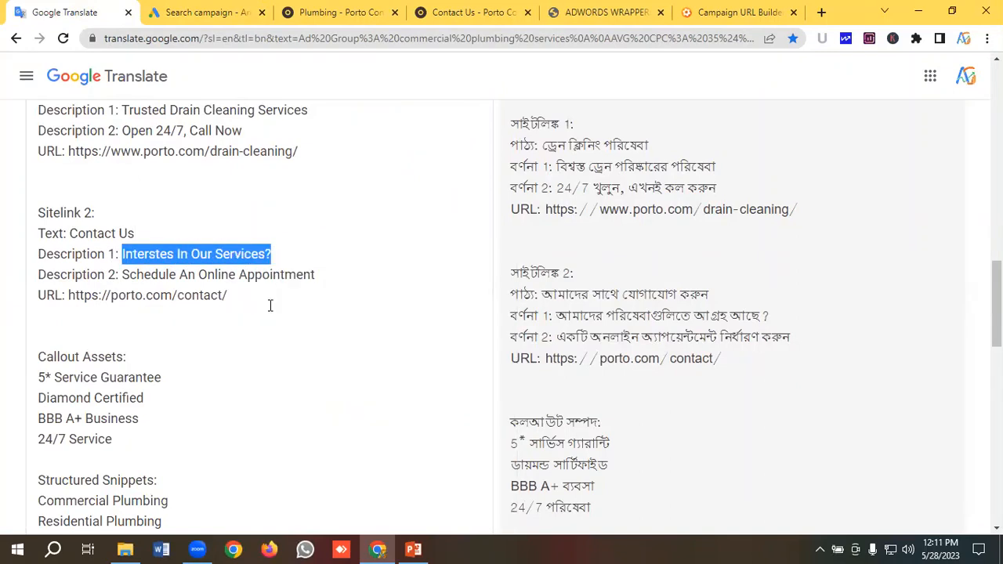
left_click(198, 11)
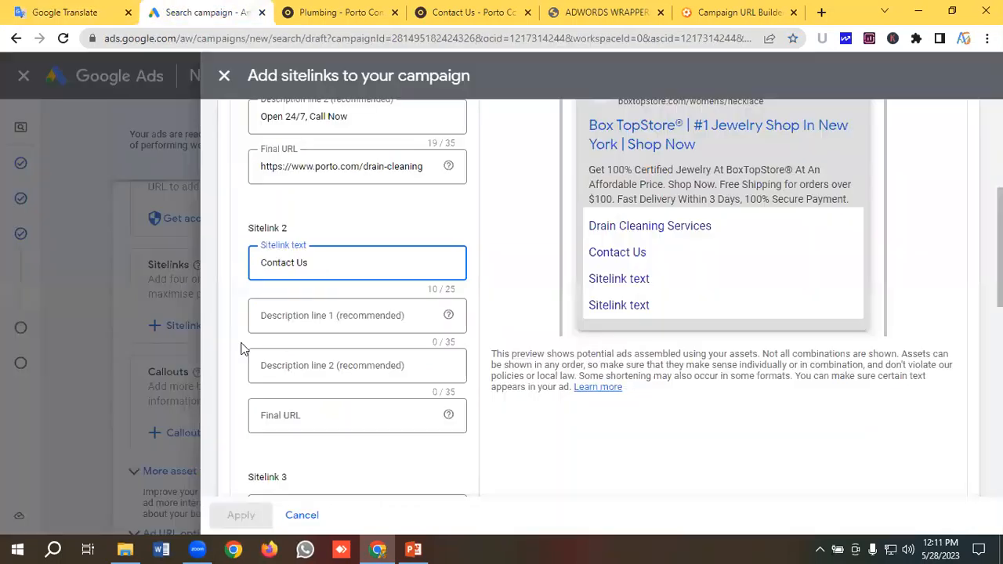
left_click(273, 314)
key("ctrl+v")
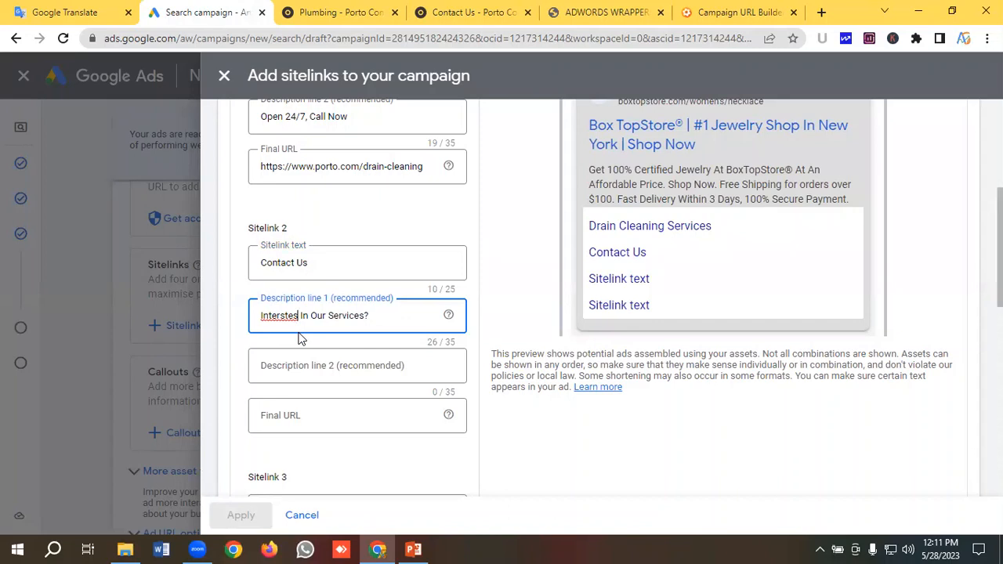
Correct the misspelled first word of the second sitelink's description line 1 so it reads "Interested In Our Services?".
key("BackSpace")
type("rested")
scroll(292, 316, "down", 1)
right_click(283, 242)
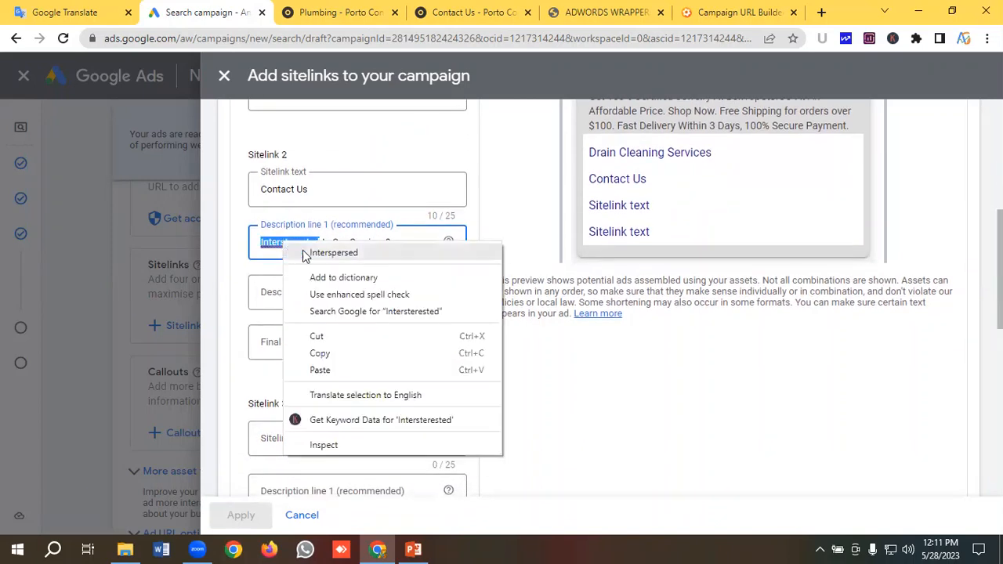
left_click(321, 253)
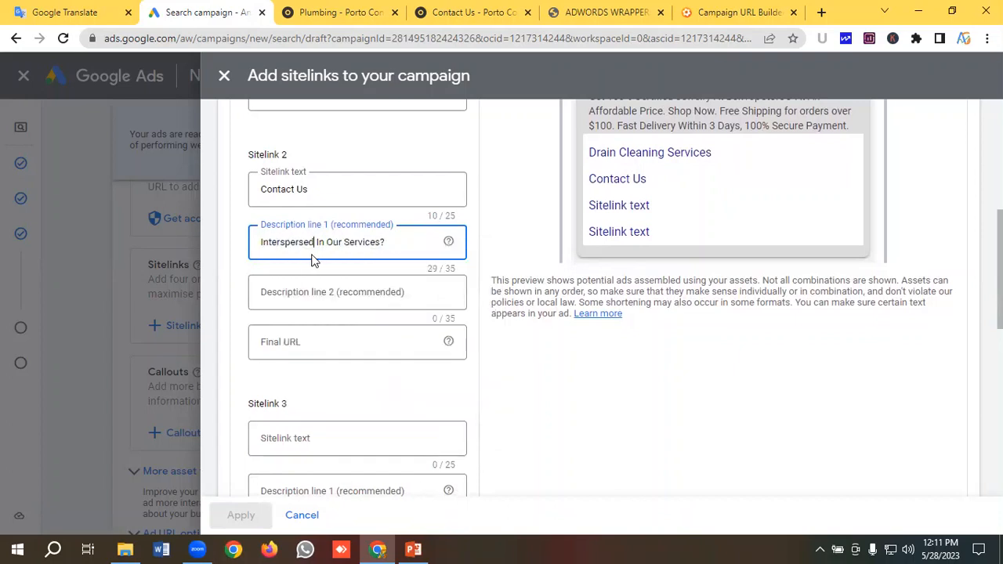
key("BackSpace")
key("BackSpace")
key("BackSpace")
key("BackSpace")
key("BackSpace")
key("BackSpace")
key("BackSpace")
type("ested")
Fill the second sitelink's description line 2 with "Schedule An Online Appointment" copied from the Google Translate notes.
left_click(297, 291)
left_click(72, 11)
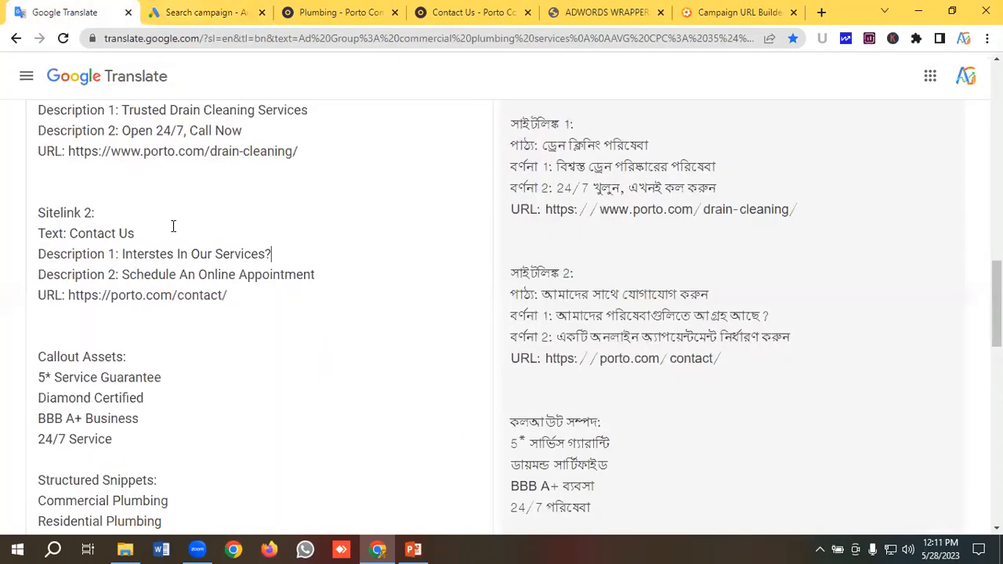
left_click(263, 264)
left_click_drag(123, 276, 327, 278)
right_click(268, 277)
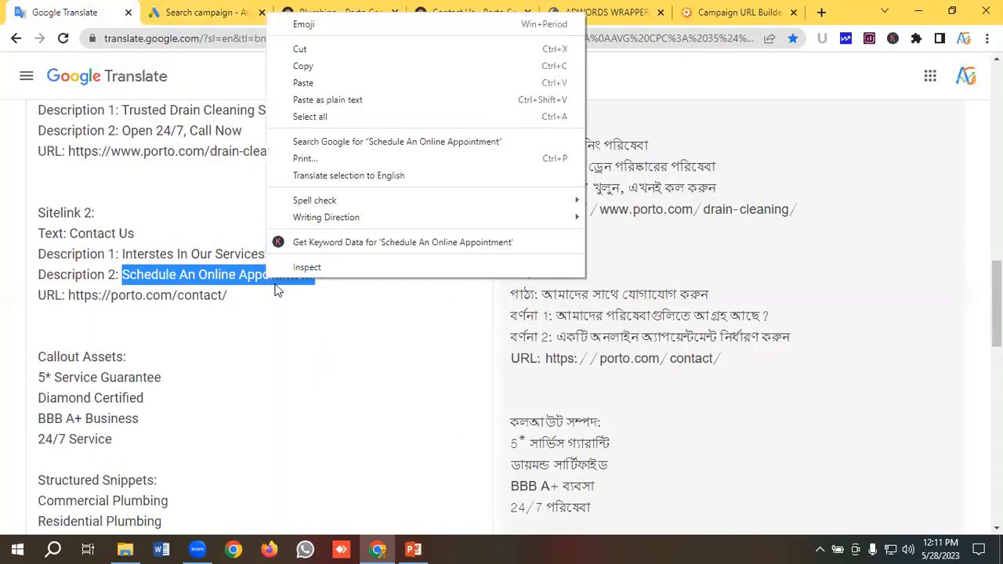
left_click(307, 67)
left_click(183, 11)
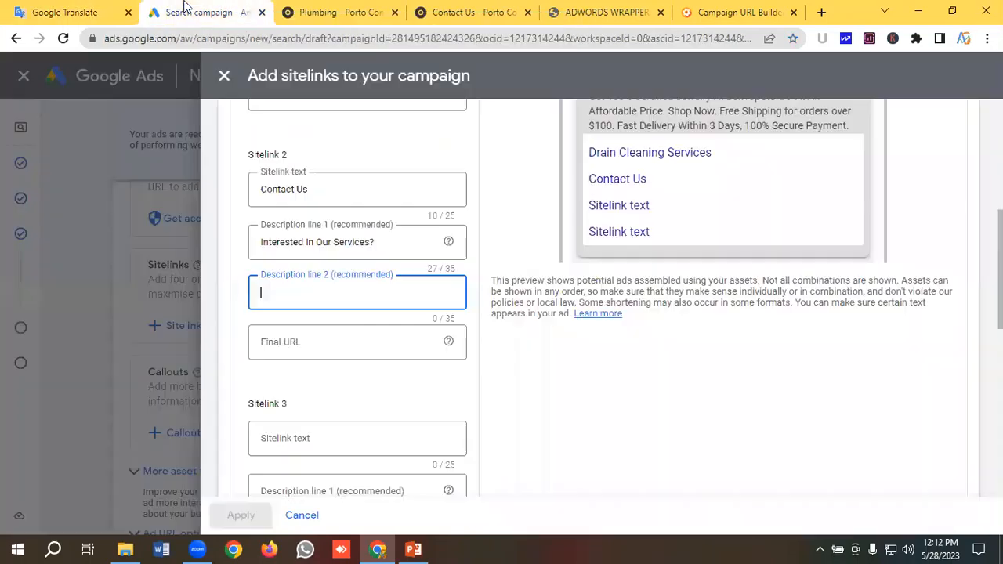
key("ctrl+v")
left_click(306, 338)
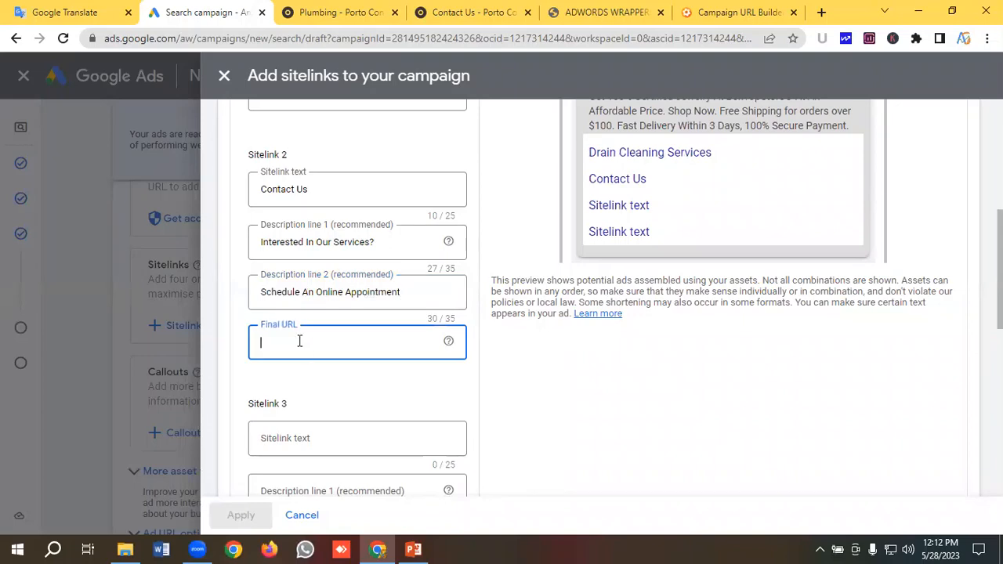
left_click(70, 13)
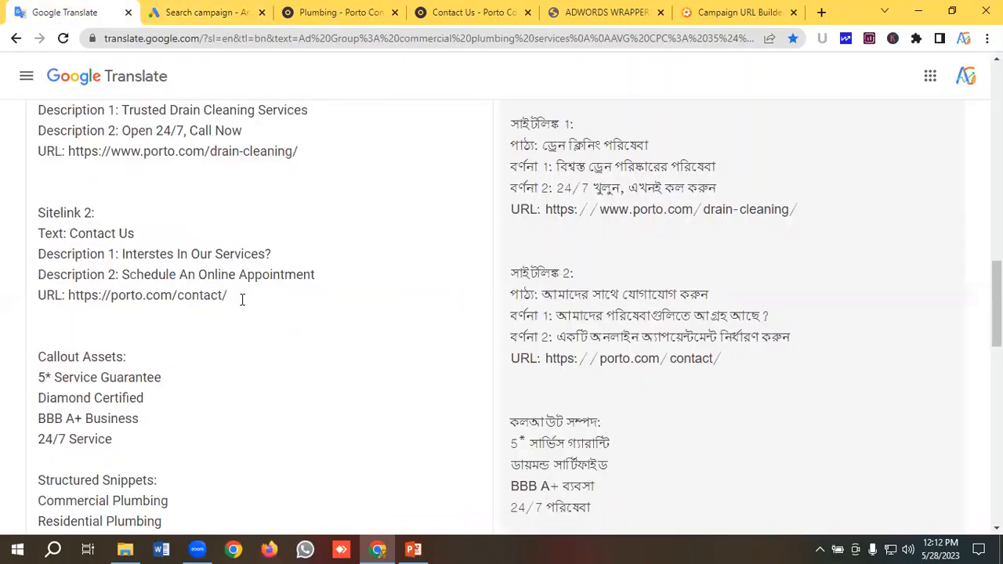
left_click_drag(242, 300, 68, 296)
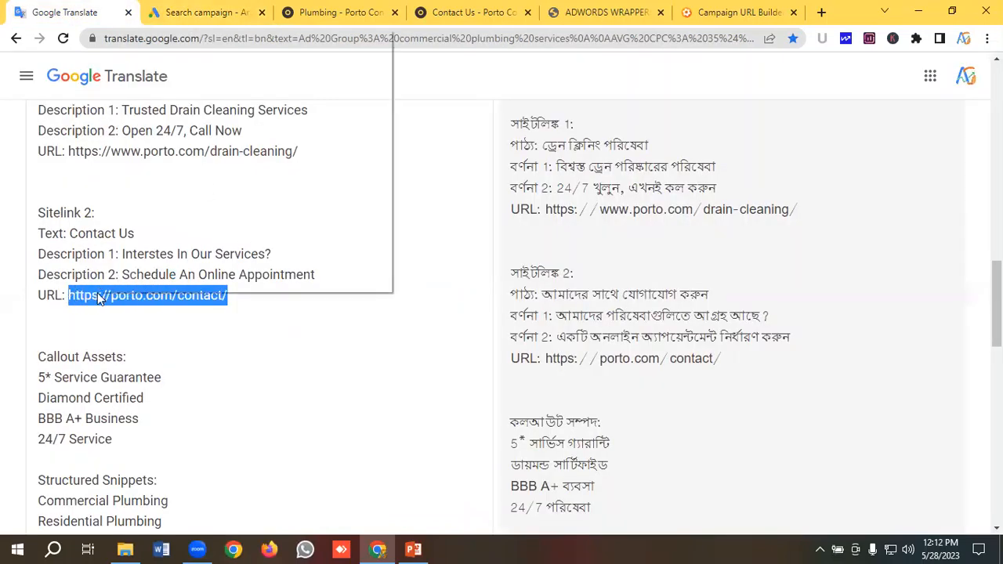
right_click(97, 292)
left_click(165, 79)
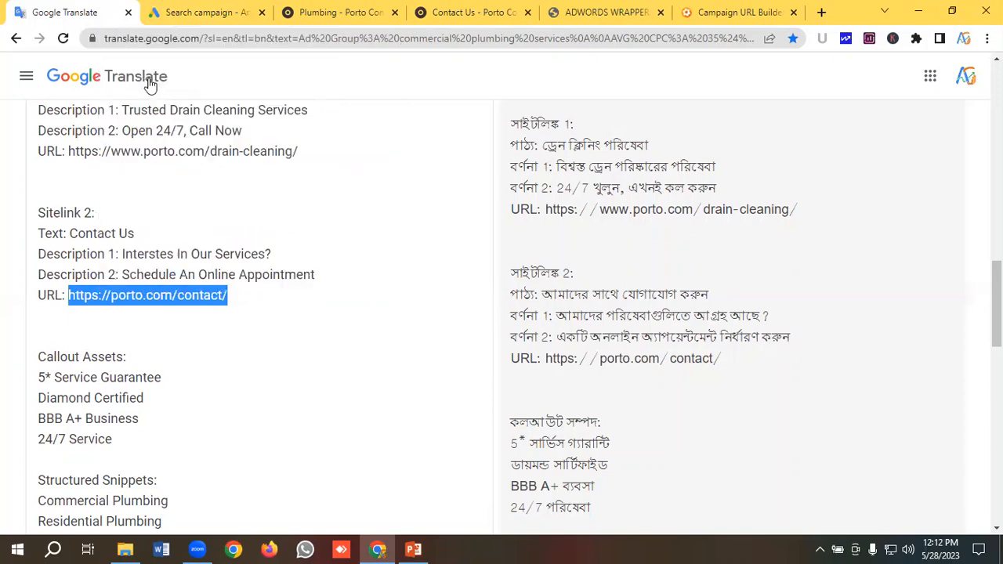
left_click(171, 10)
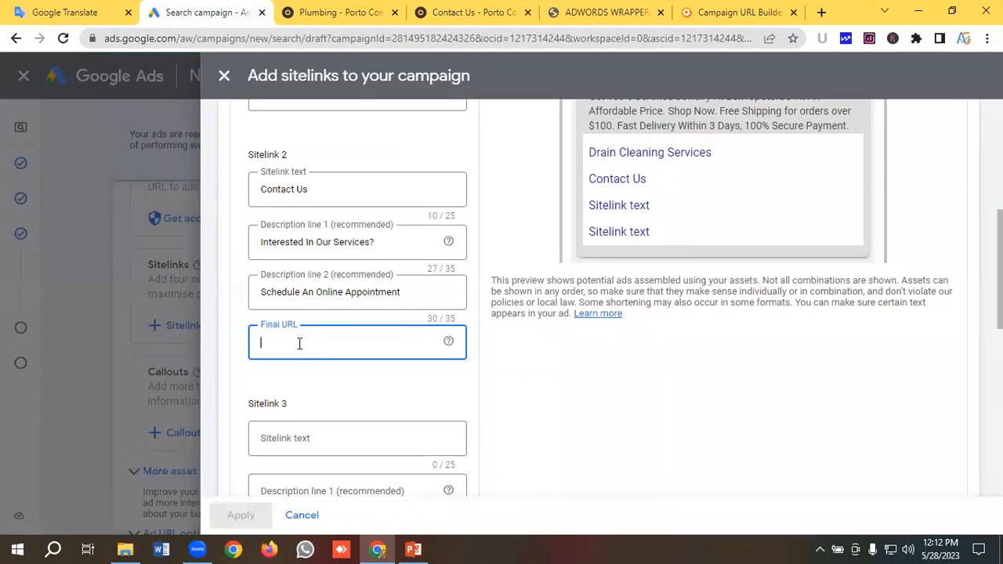
key("ctrl+v")
scroll(298, 343, "up", 5)
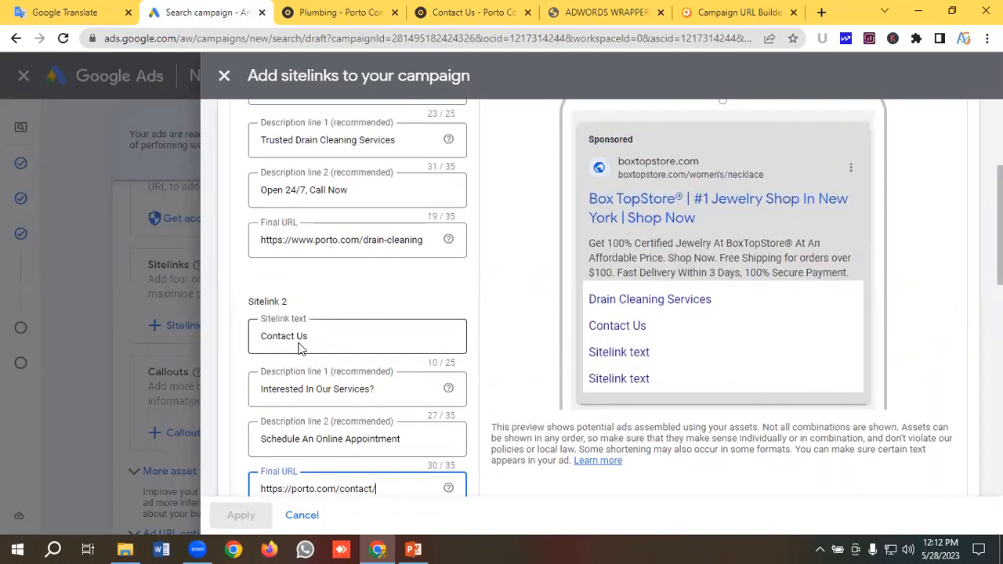
Check the two new sitelinks in the desktop ad preview, then save them and apply them to the campaign.
scroll(329, 349, "down", 2)
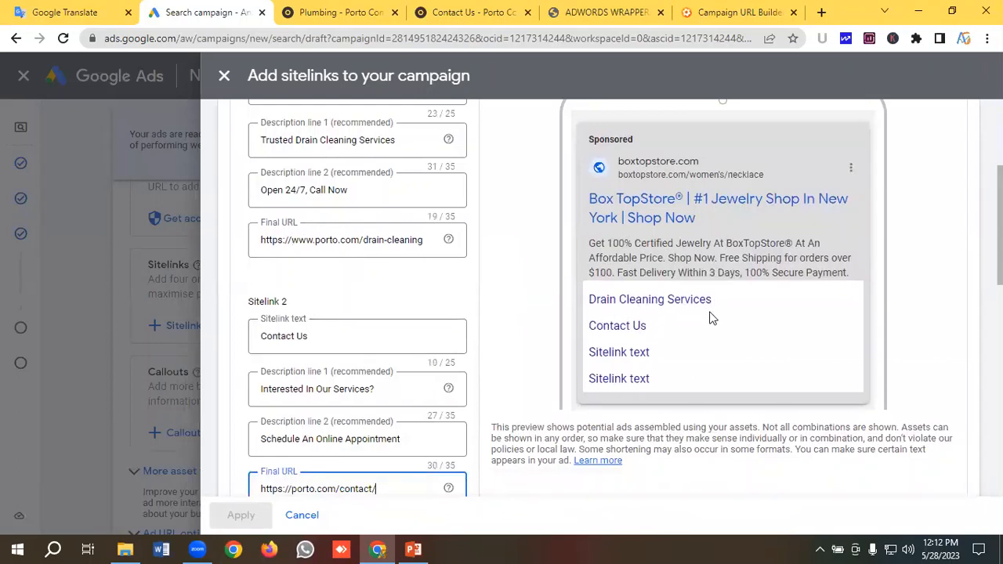
scroll(636, 341, "up", 2)
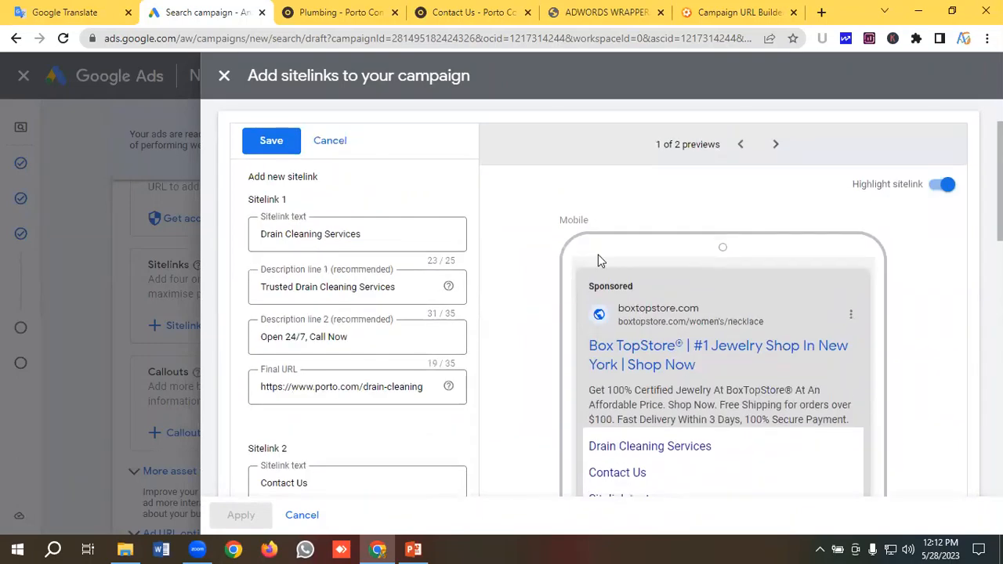
left_click(777, 148)
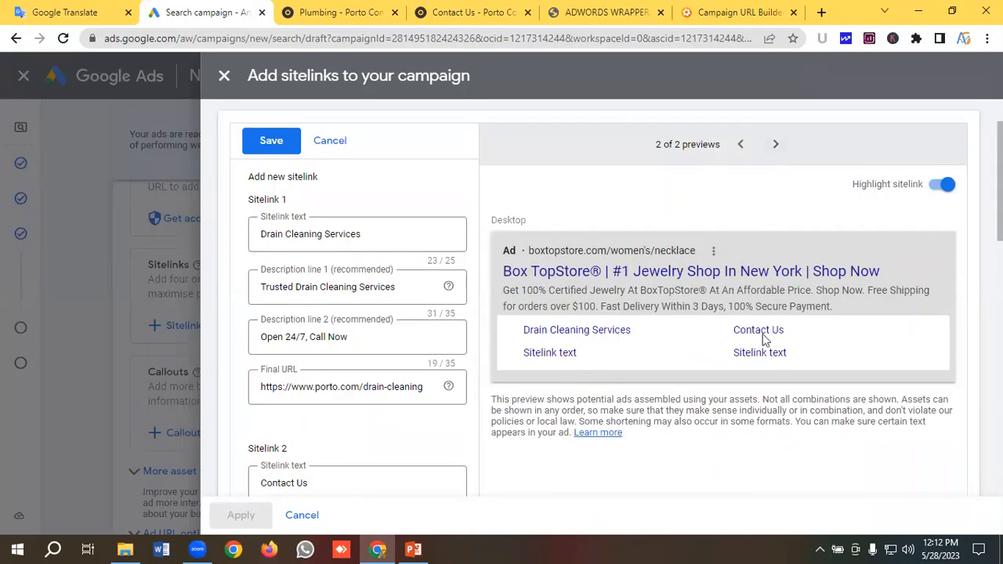
scroll(352, 311, "down", 10)
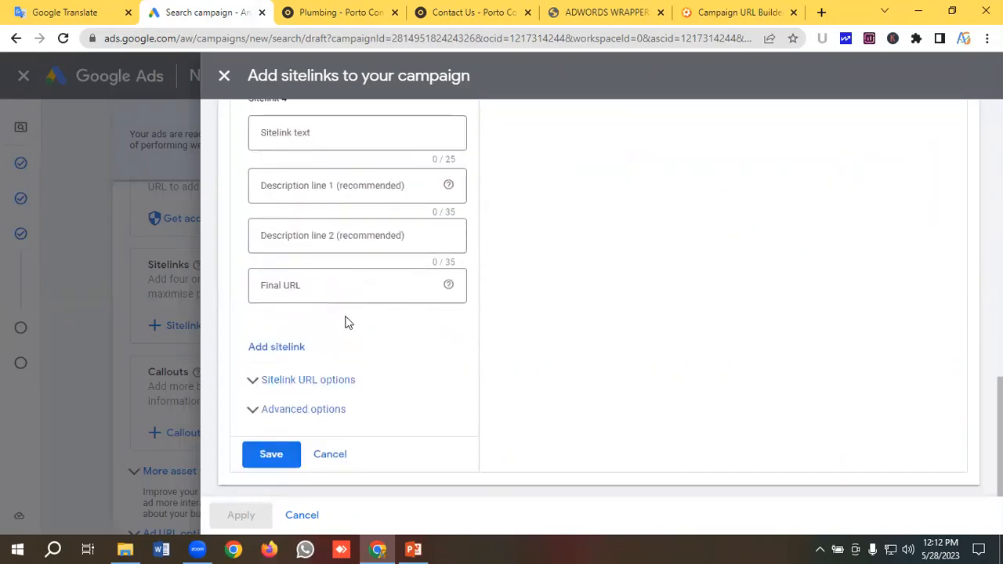
left_click(275, 458)
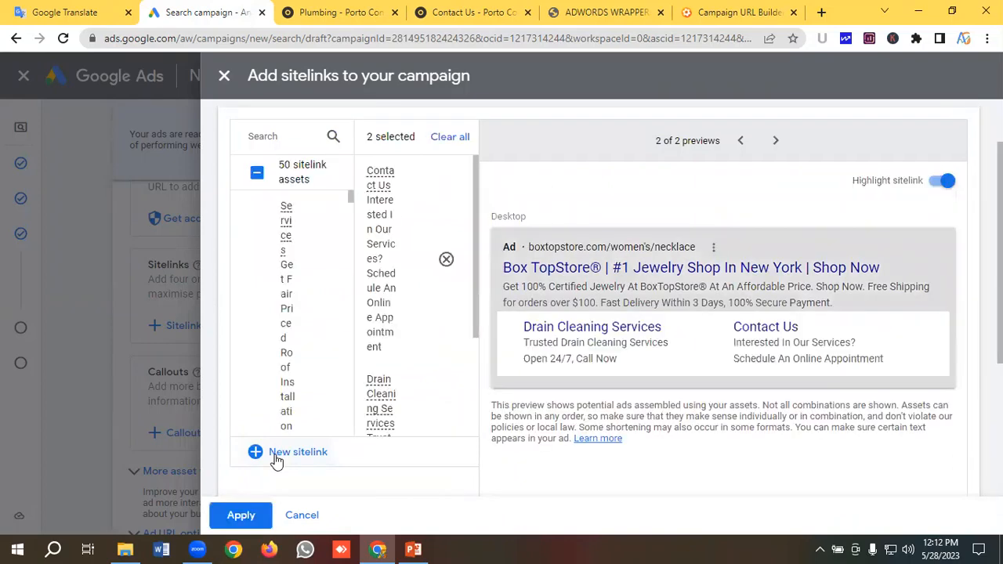
left_click(242, 518)
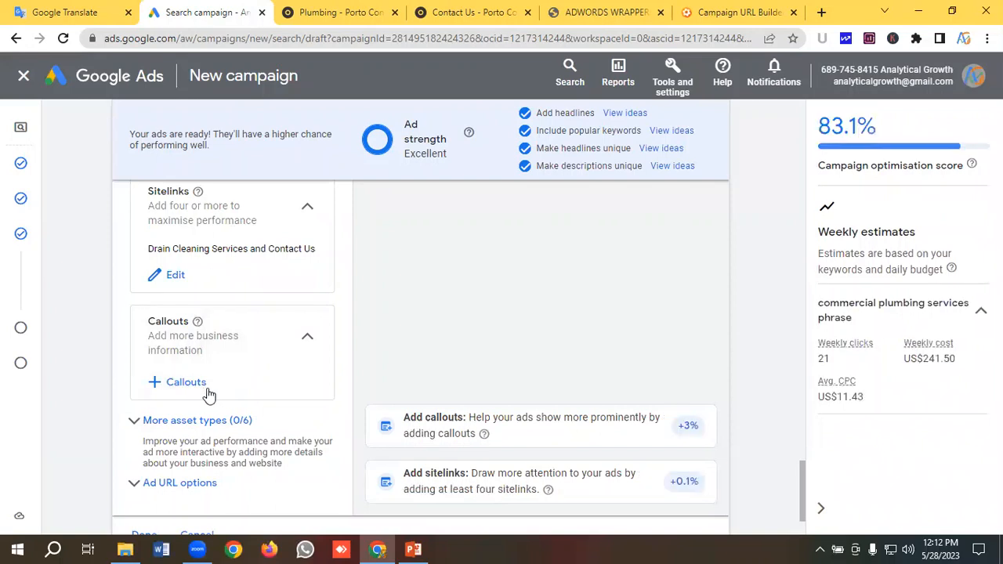
Start adding new campaign-level callouts instead of choosing from the existing callout assets.
left_click(194, 386)
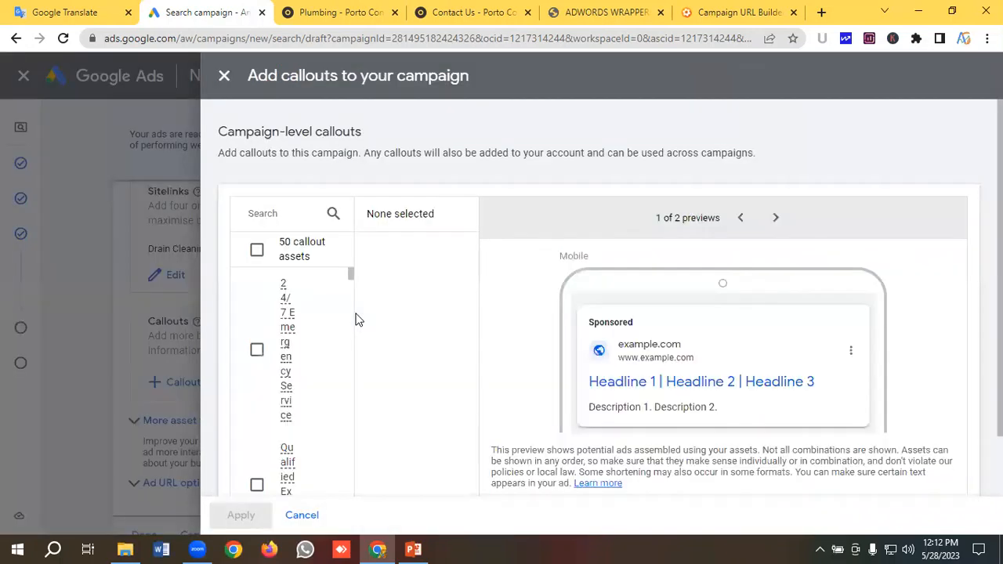
left_click_drag(349, 272, 350, 493)
scroll(306, 439, "down", 1)
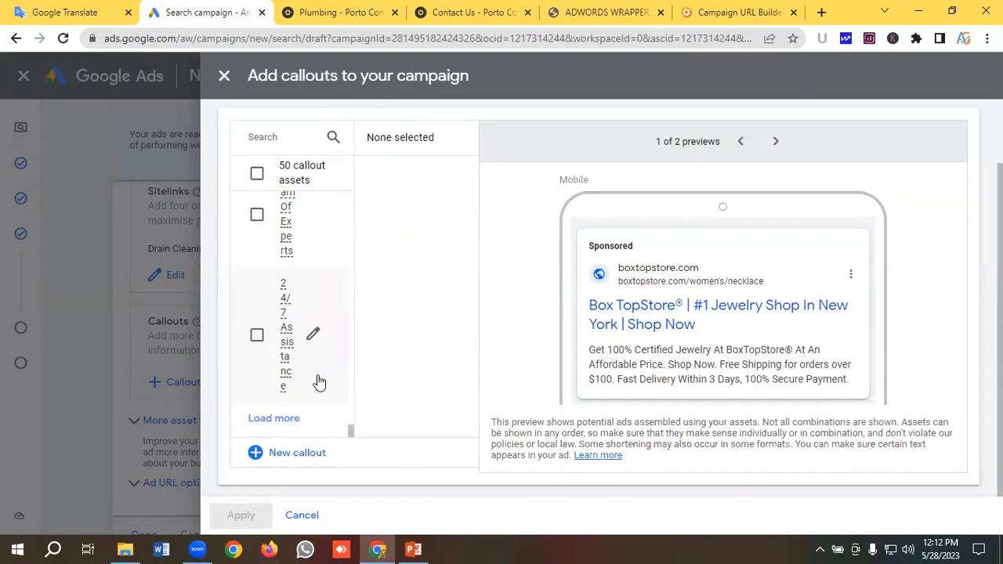
left_click(298, 453)
scroll(301, 335, "up", 1)
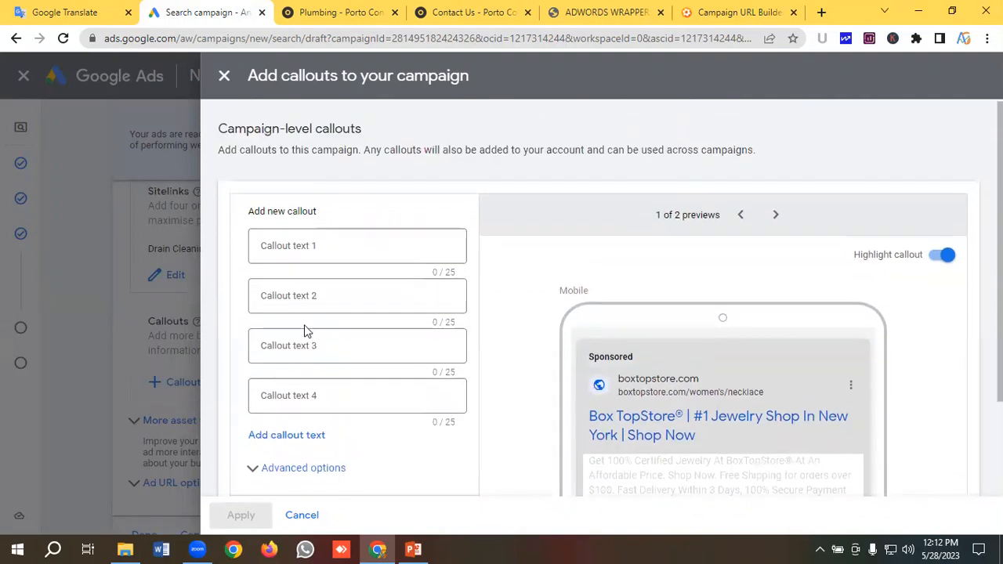
Copy "5* Service Guarantee" from the Google Translate notes into callout text 1.
key("ctrl+Page_Up")
scroll(208, 296, "down", 1)
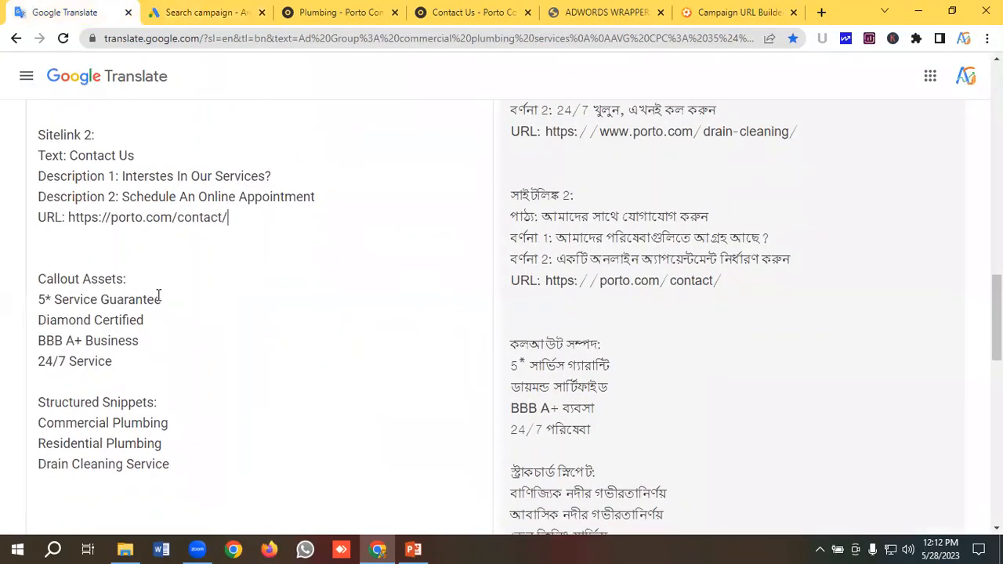
scroll(185, 245, "down", 1)
left_click_drag(163, 230, 24, 235)
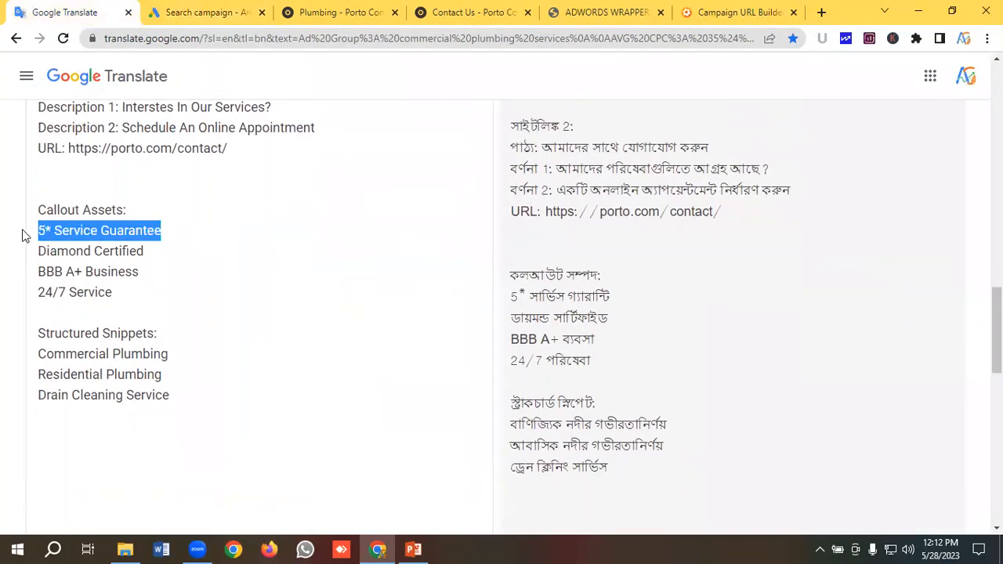
right_click(92, 231)
left_click(123, 286)
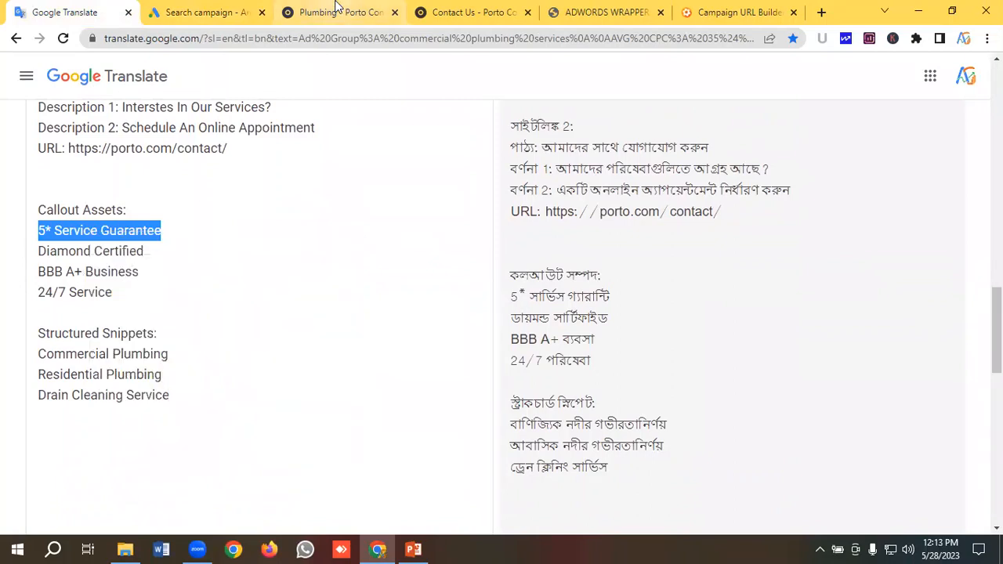
left_click(206, 12)
left_click(305, 243)
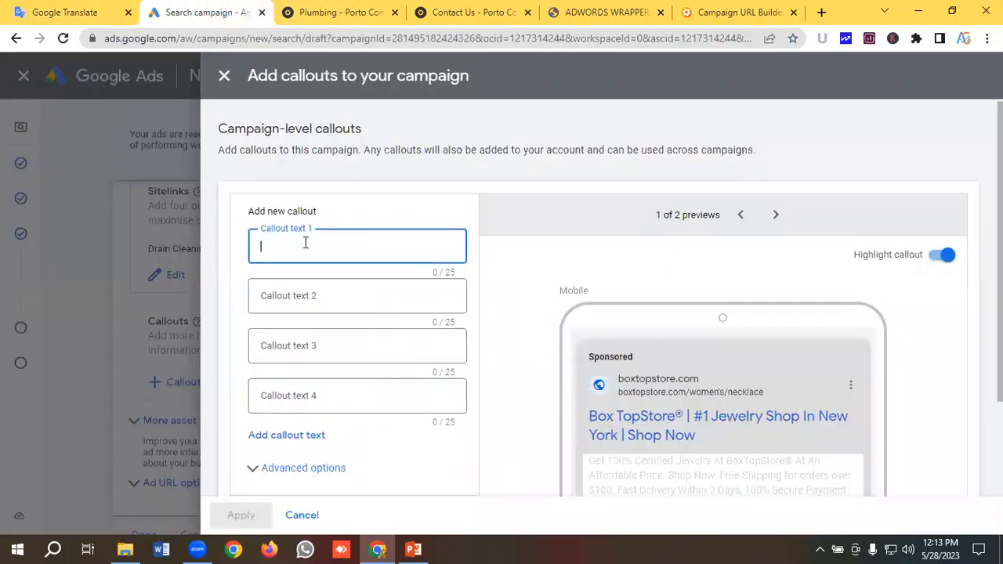
key("ctrl+v")
Copy "Diamond Certified" from the Google Translate notes into callout text 2.
left_click(63, 12)
left_click_drag(151, 251, 25, 250)
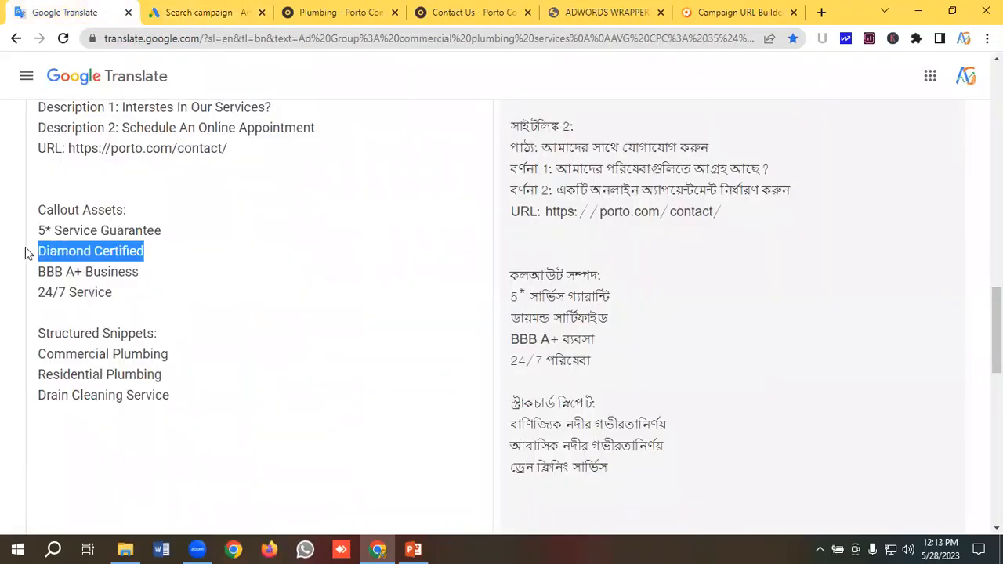
right_click(88, 256)
left_click(116, 303)
left_click(197, 11)
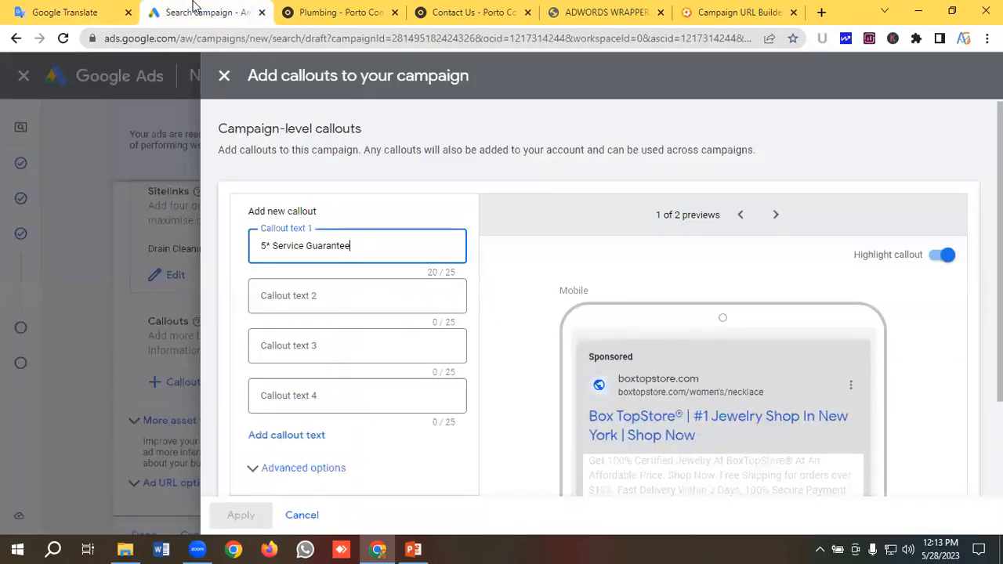
left_click(288, 298)
key("ctrl+v")
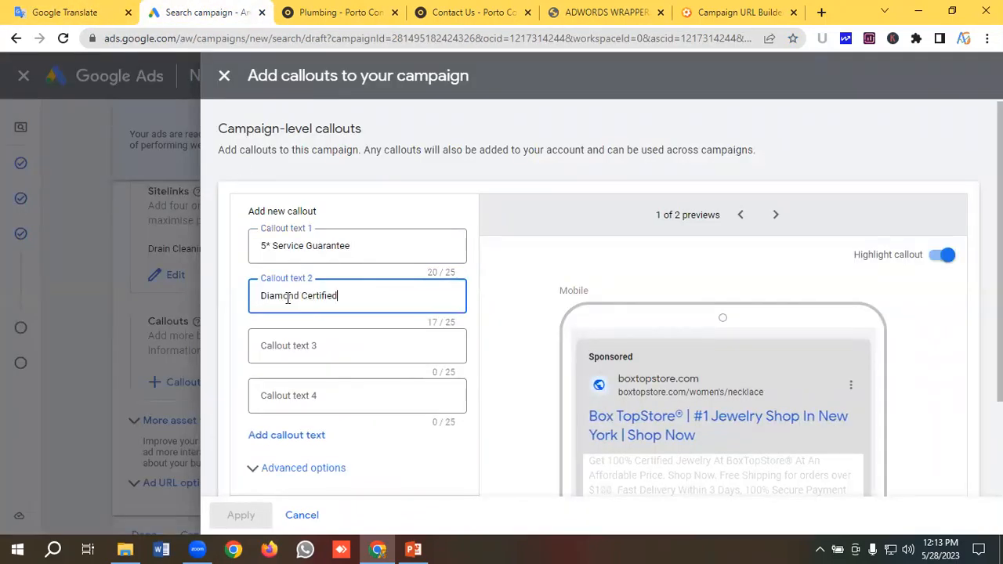
Copy "BBB A+ Business" from the Google Translate notes into callout text 3.
left_click(109, 14)
left_click_drag(150, 271, 6, 276)
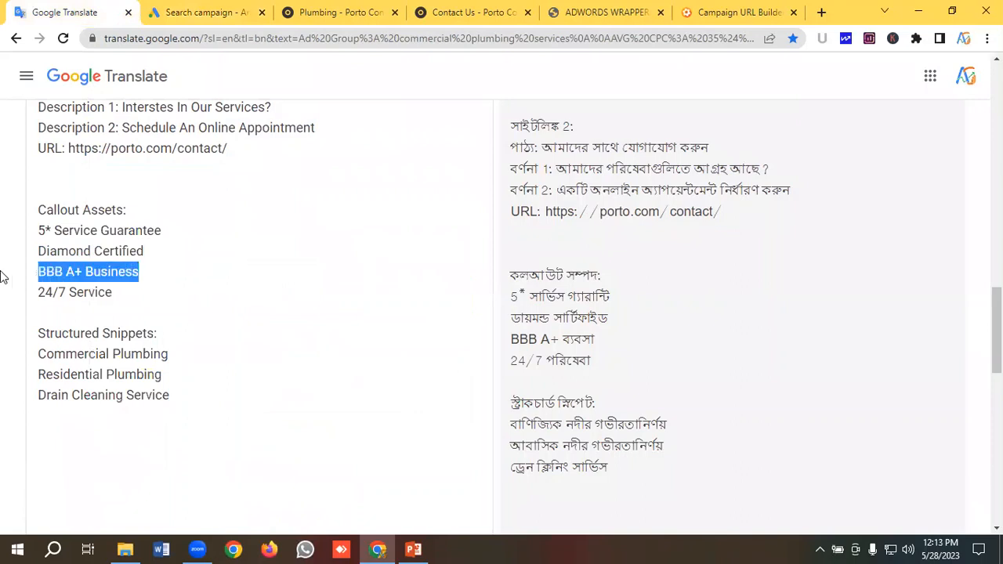
right_click(66, 272)
left_click(105, 62)
left_click(208, 16)
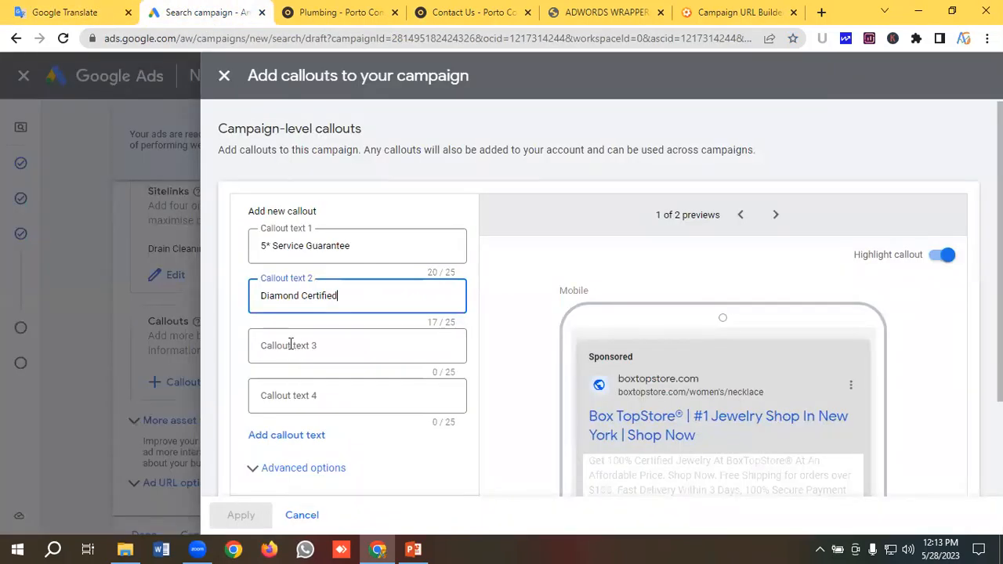
left_click(290, 344)
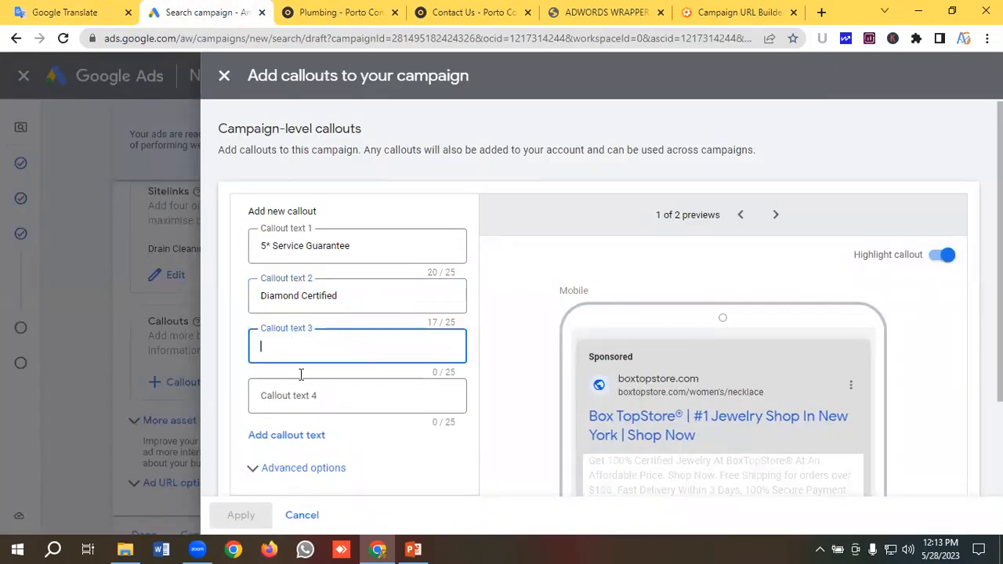
key("ctrl+v")
Fill callout text 4 with "24/7 Service" copied from the Google Translate notes.
left_click(301, 376)
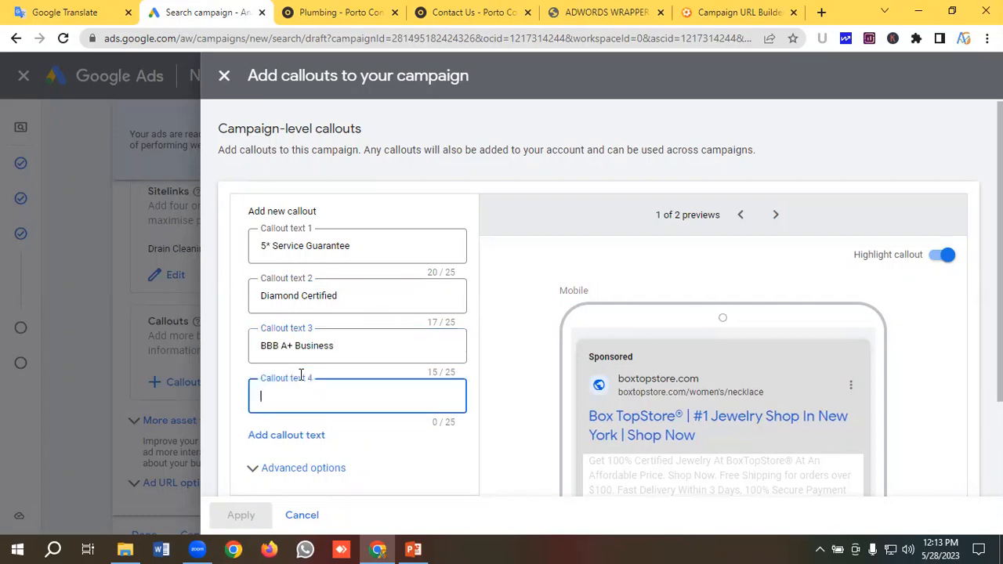
left_click(81, 10)
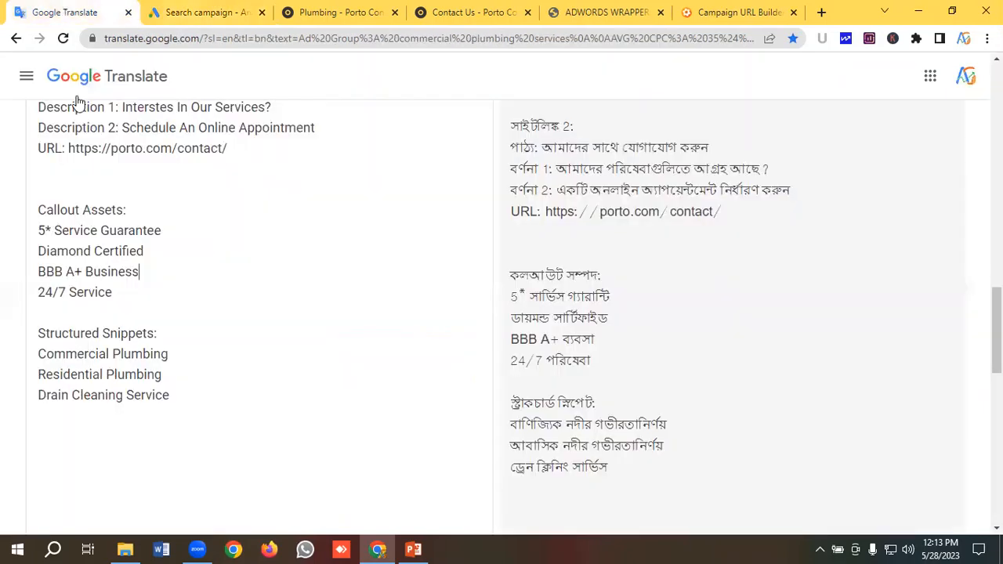
triple_click(94, 295)
right_click(56, 297)
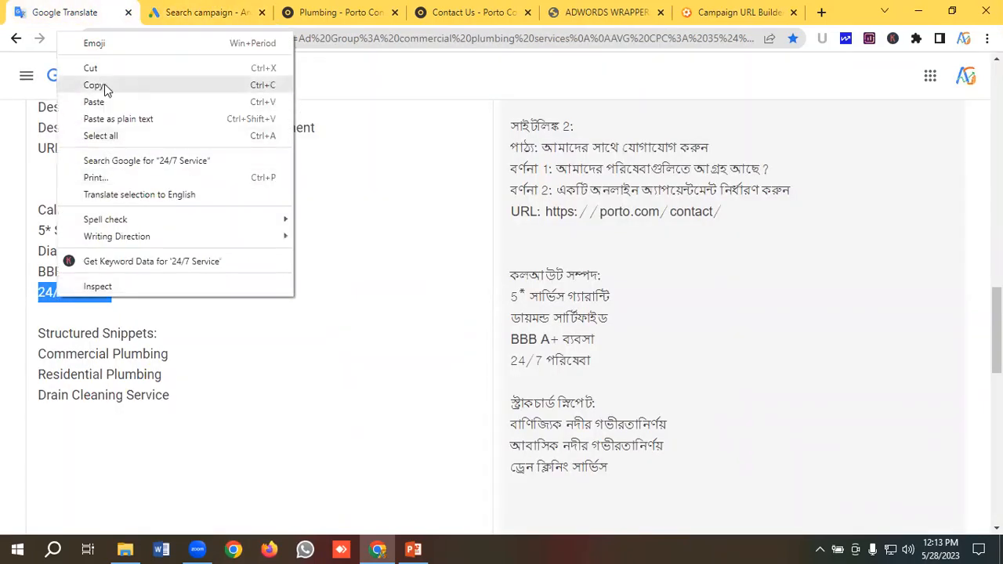
left_click(105, 84)
left_click(177, 11)
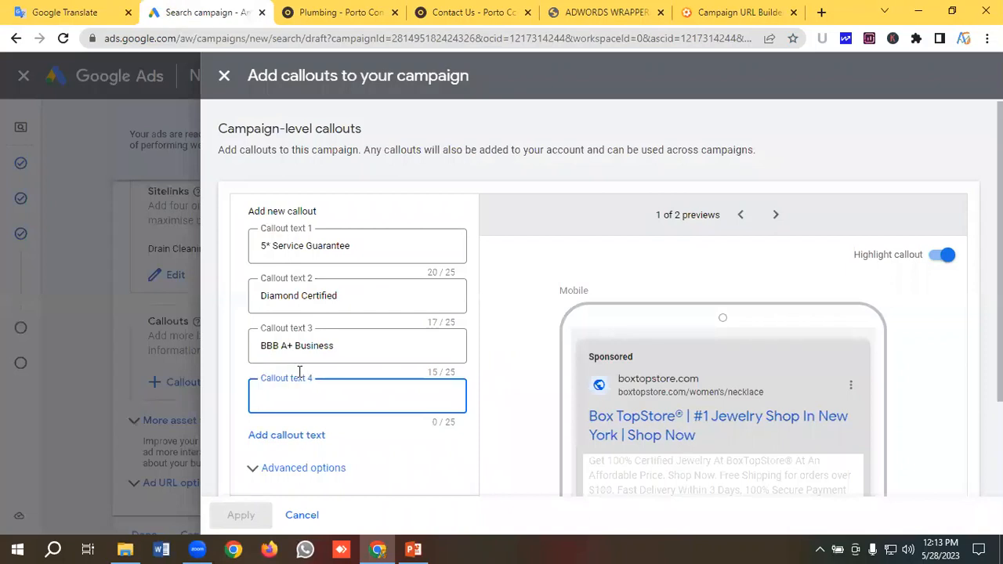
key("ctrl+v")
Examine how the four callouts appear in the mobile and desktop ad previews.
scroll(414, 317, "down", 2)
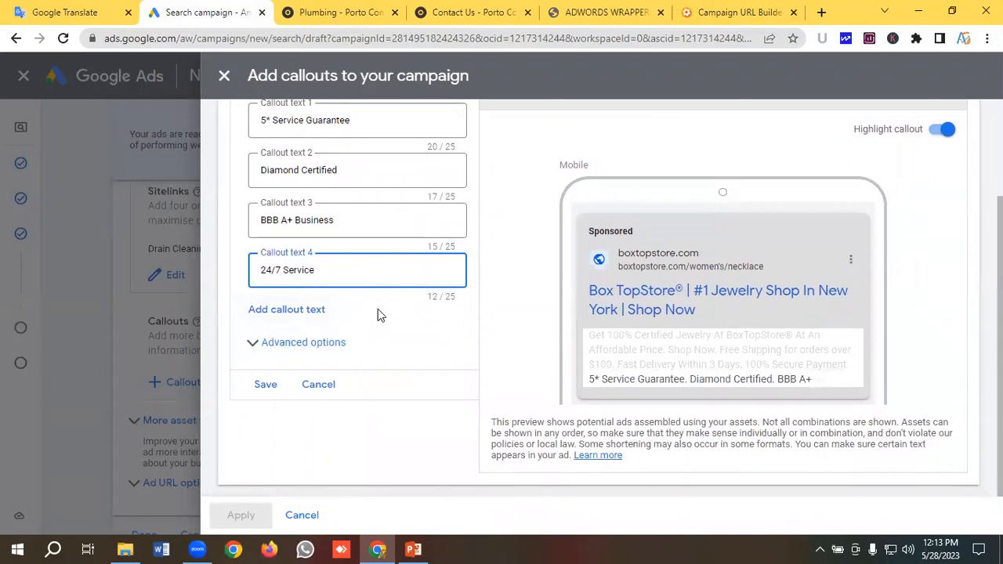
scroll(384, 315, "up", 1)
scroll(736, 318, "down", 1)
scroll(742, 365, "up", 1)
scroll(607, 308, "down", 1)
scroll(682, 290, "up", 2)
left_click(773, 217)
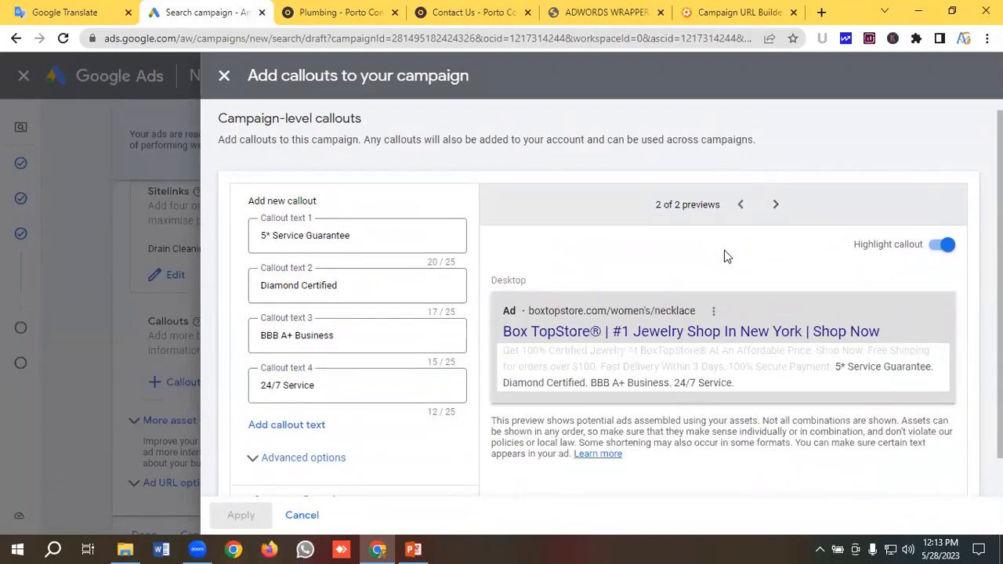
Save the four new callouts and apply them to the campaign.
scroll(724, 256, "down", 1)
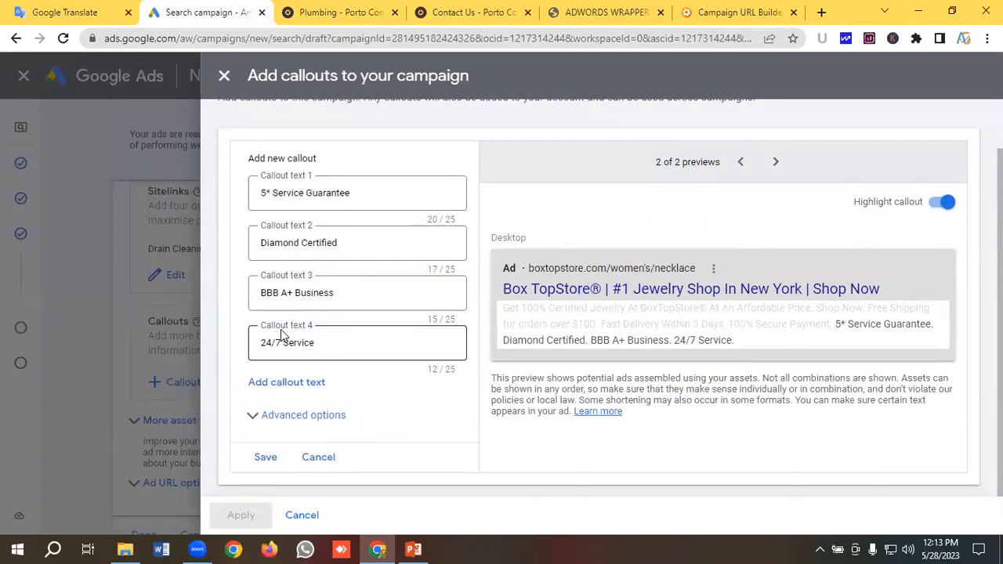
left_click(267, 459)
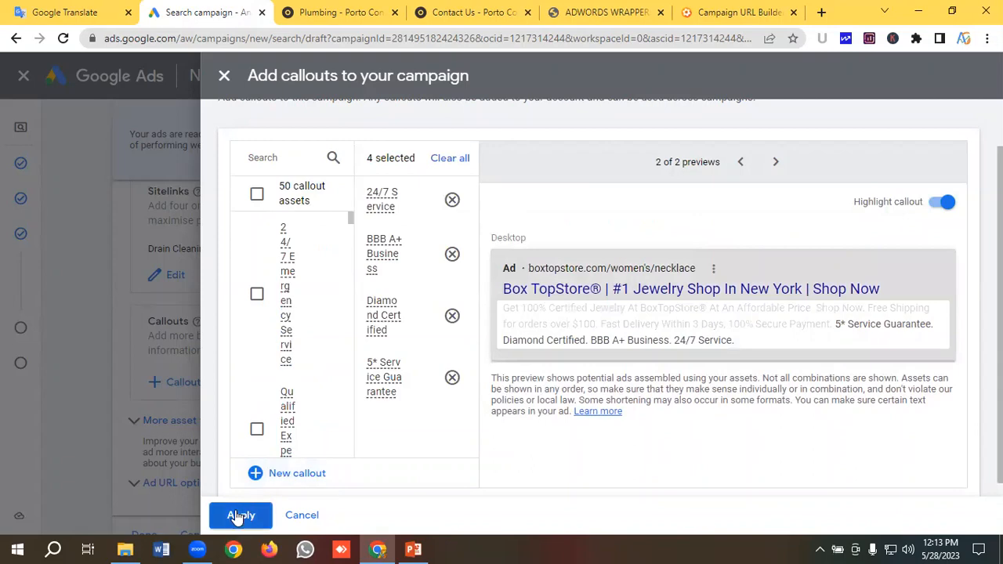
left_click(235, 514)
Show the additional asset types and open the campaign-level structured snippets for adding.
scroll(255, 357, "down", 2)
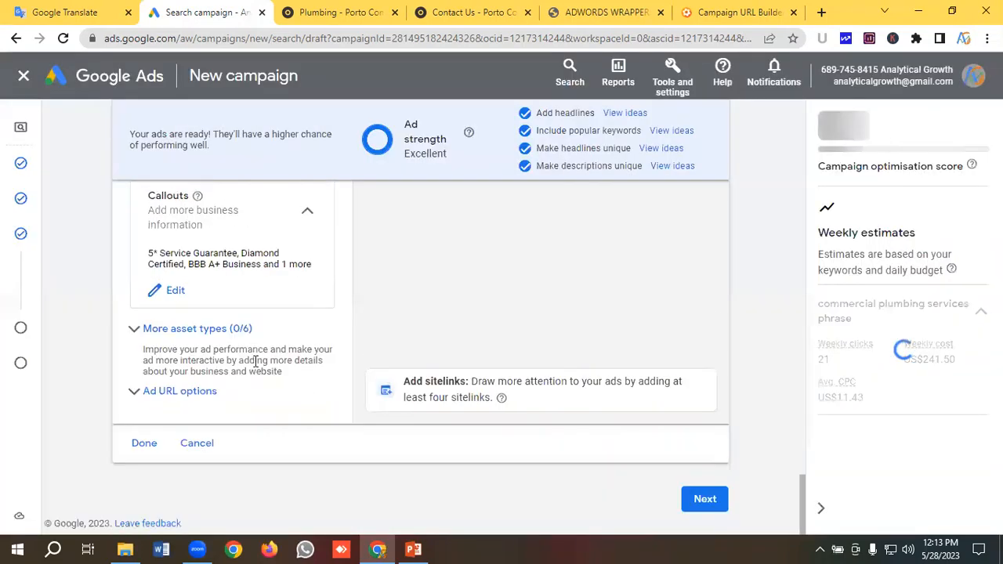
left_click(185, 329)
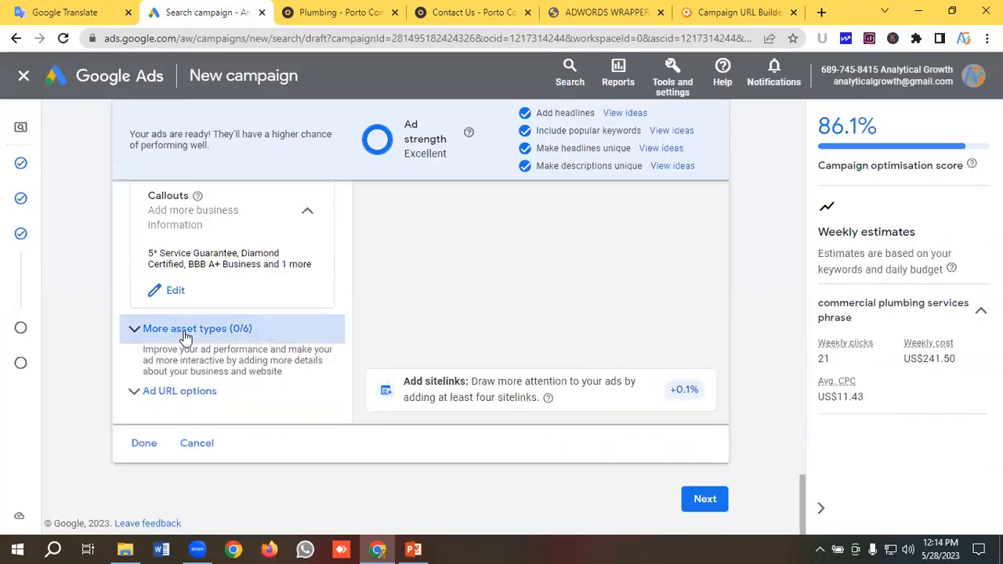
scroll(199, 343, "down", 2)
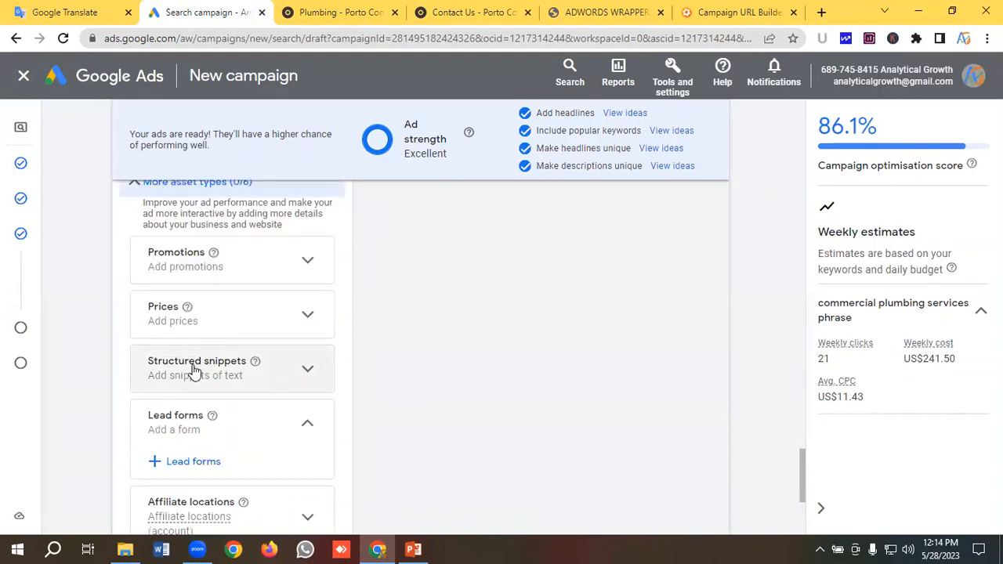
left_click(208, 354)
scroll(210, 348, "down", 1)
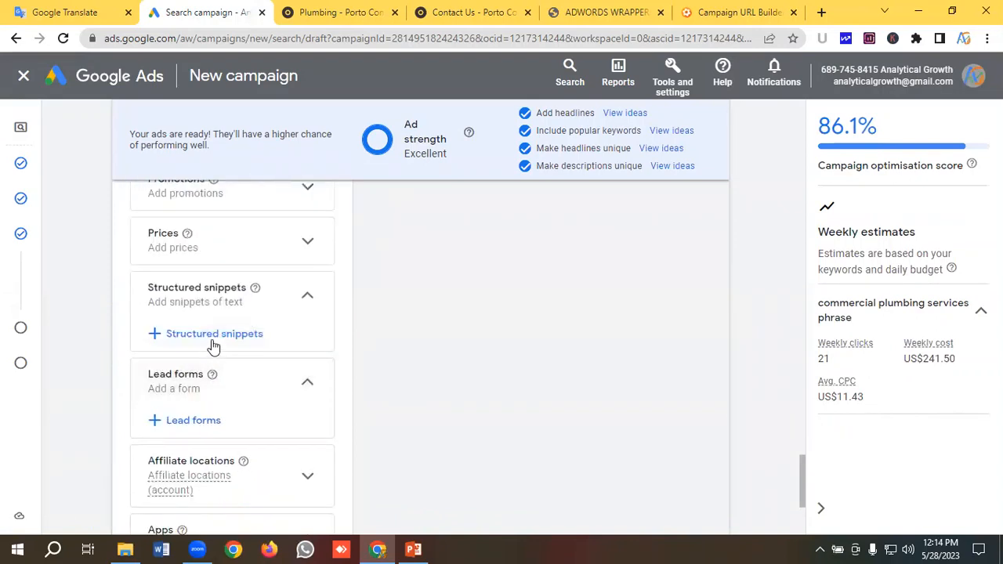
left_click(212, 336)
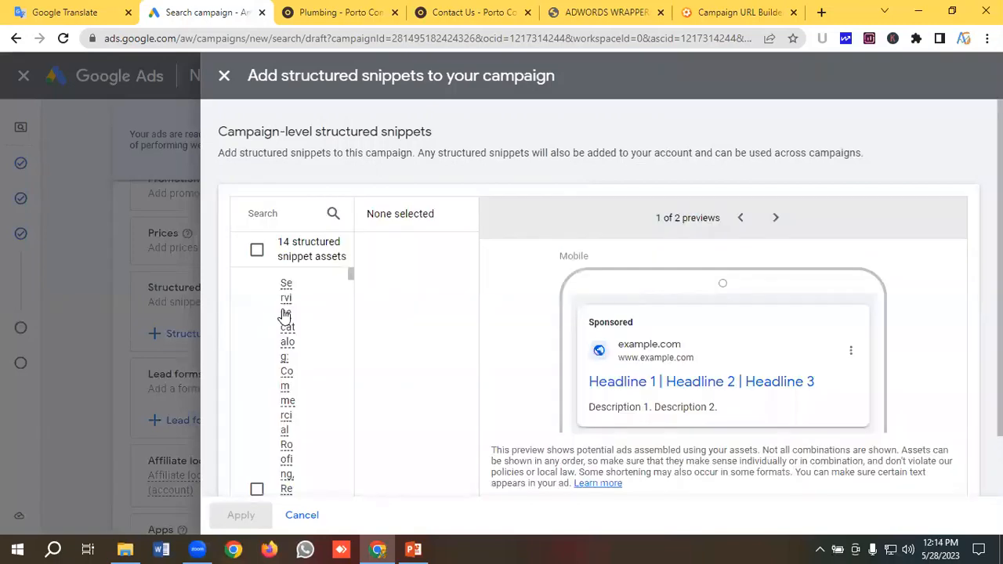
Start a new English structured snippet for the campaign with the header type "Service catalog".
left_click_drag(351, 274, 341, 491)
scroll(316, 470, "down", 5)
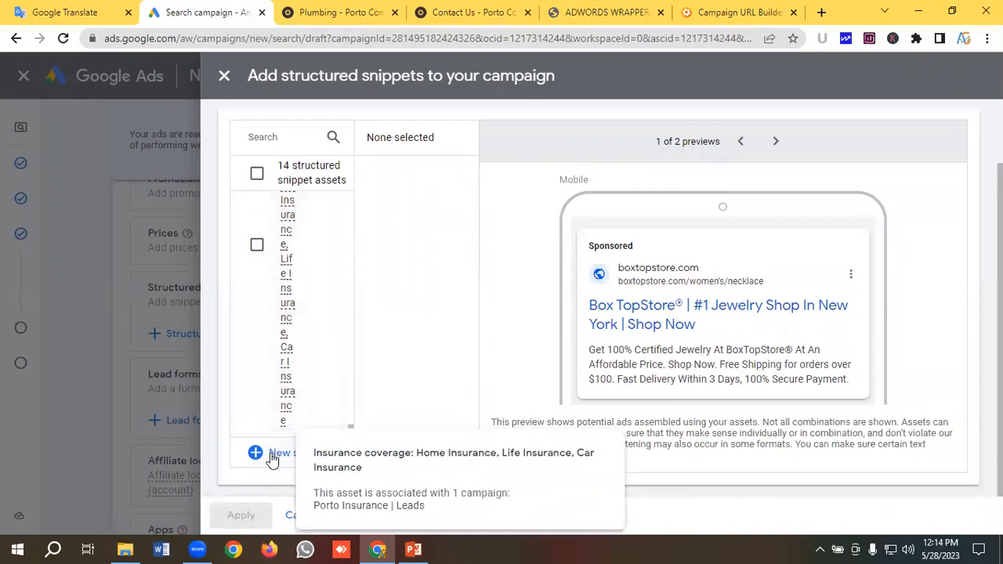
left_click(273, 455)
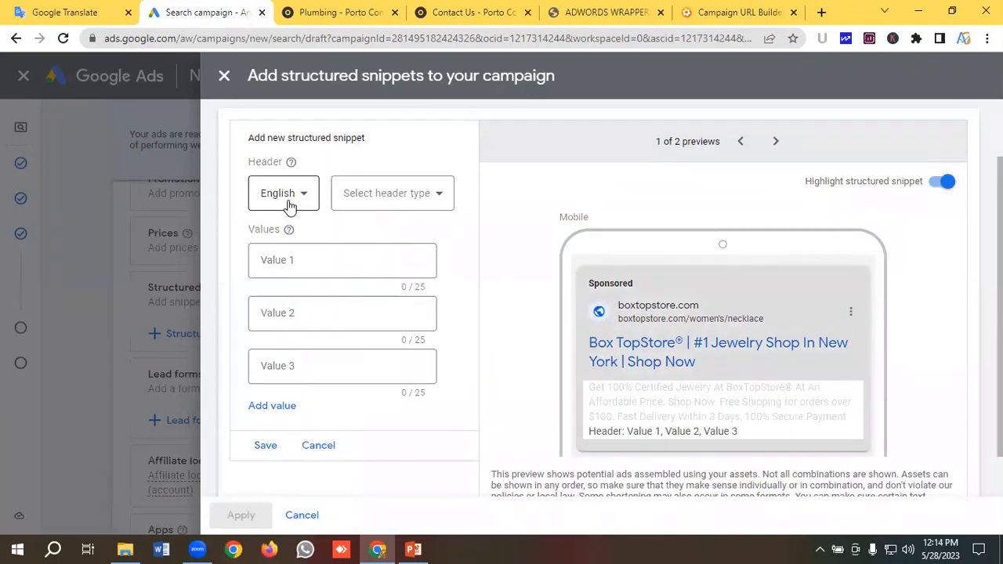
left_click(396, 202)
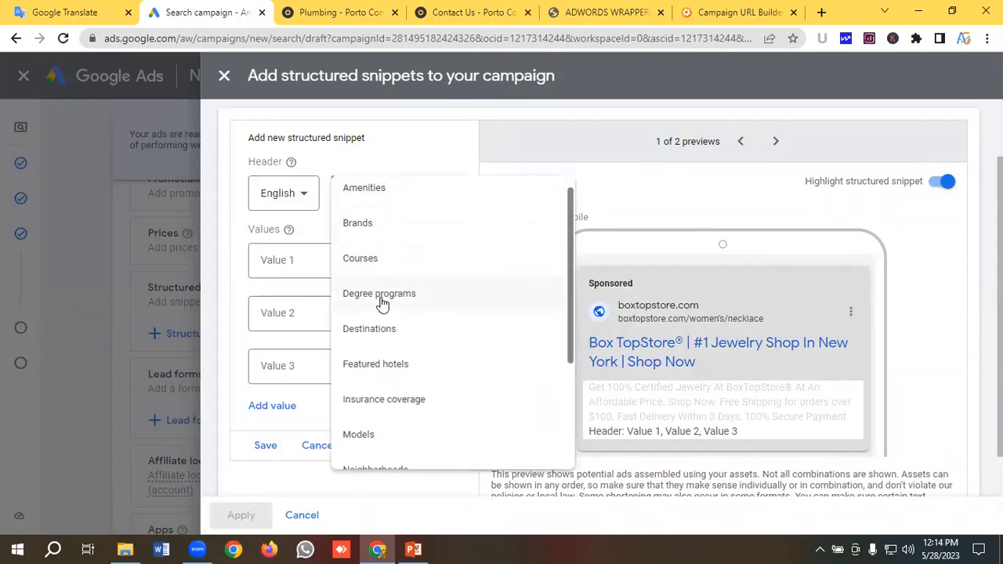
scroll(384, 305, "down", 2)
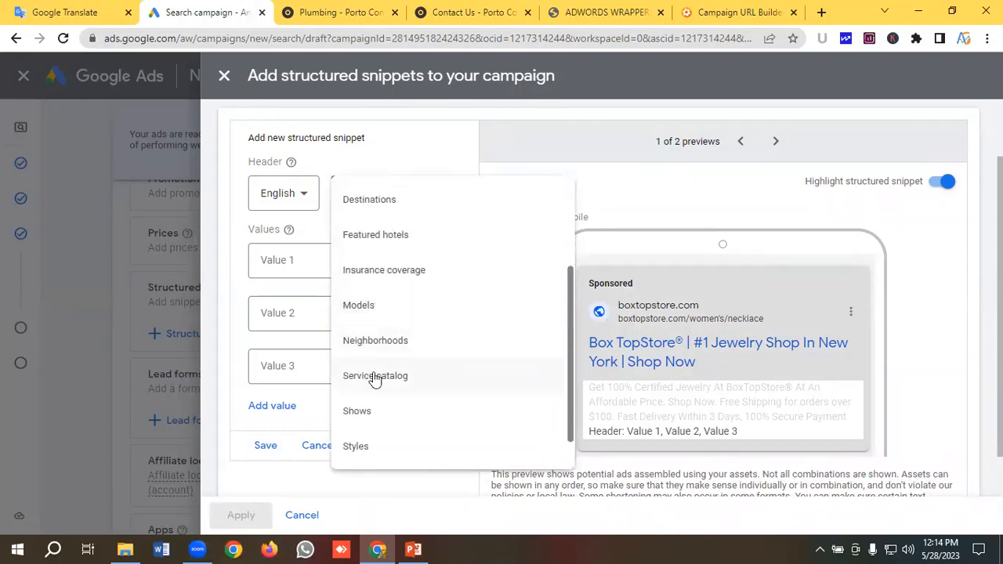
left_click(375, 376)
Fill the snippet's first value with "Commercial Plumbing" copied from the Google Translate notes.
left_click(295, 260)
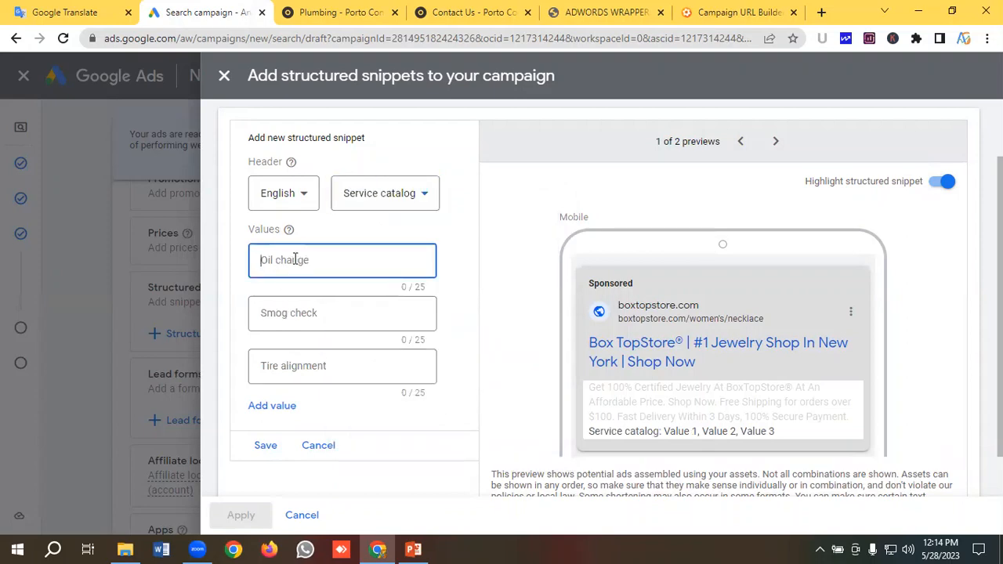
left_click(94, 11)
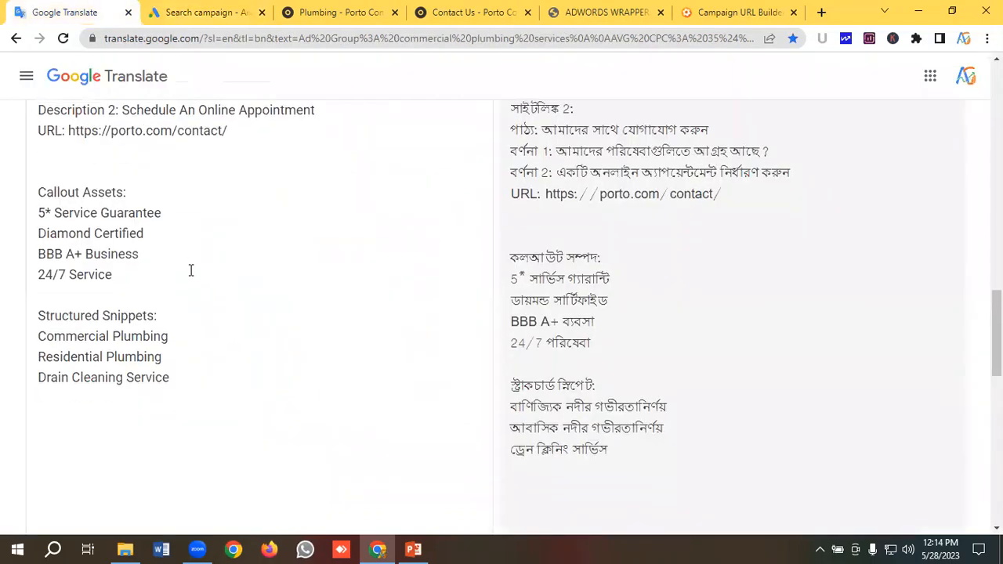
scroll(190, 270, "down", 2)
left_click_drag(174, 210, 27, 217)
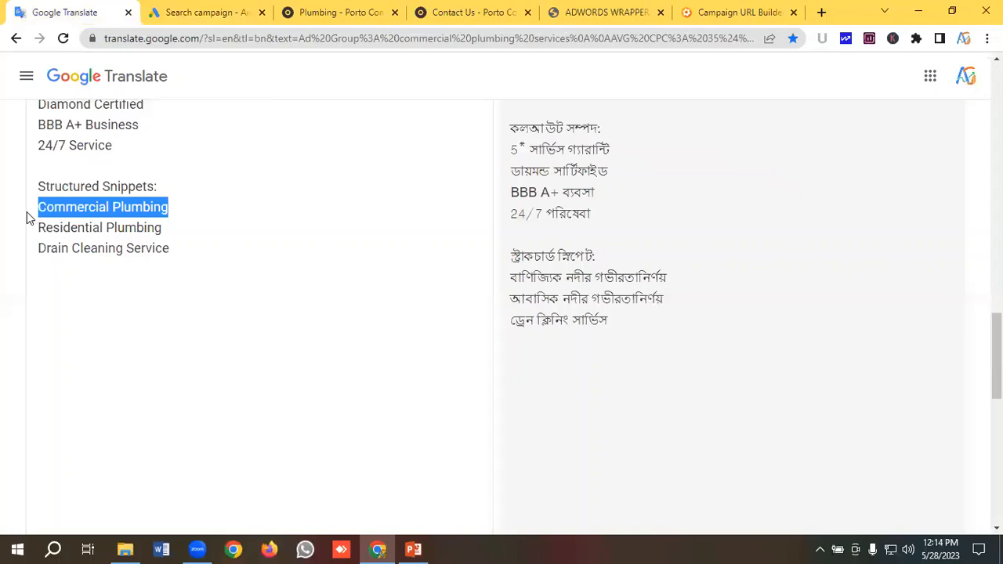
right_click(56, 210)
left_click(96, 265)
left_click(226, 15)
left_click(296, 270)
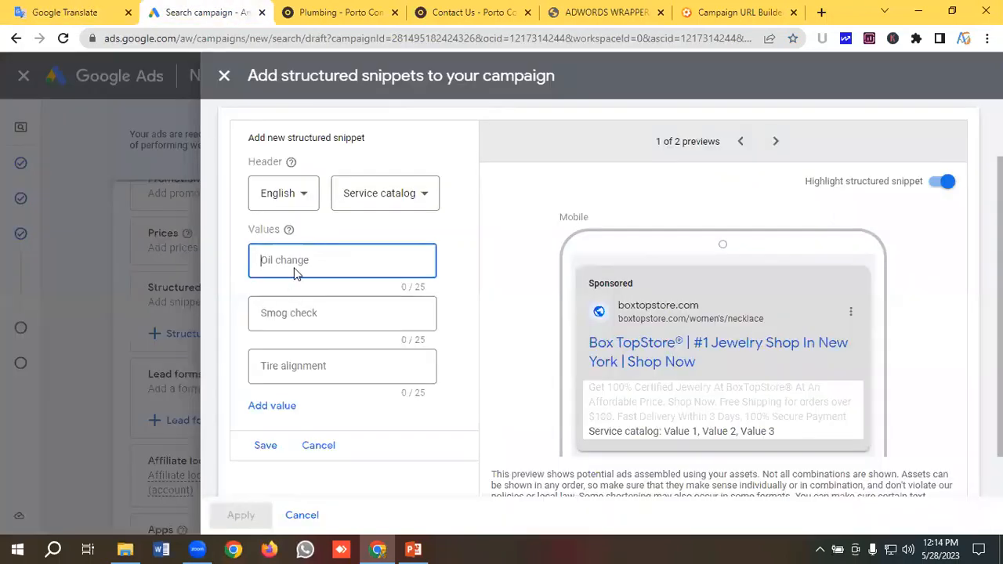
key("ctrl+v")
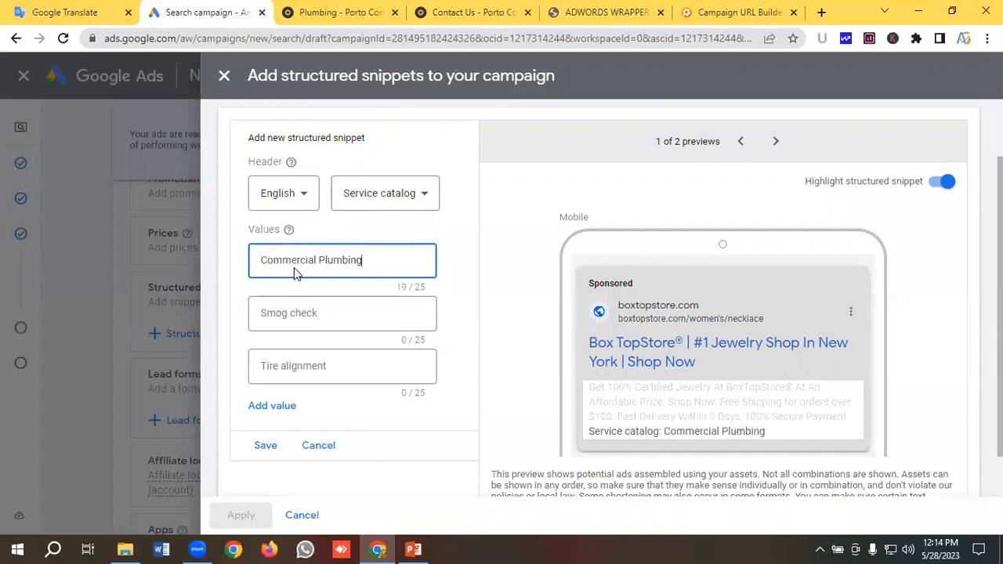
Fill the snippet's second value with "Residential Plumbing" copied from the Google Translate notes.
left_click(287, 314)
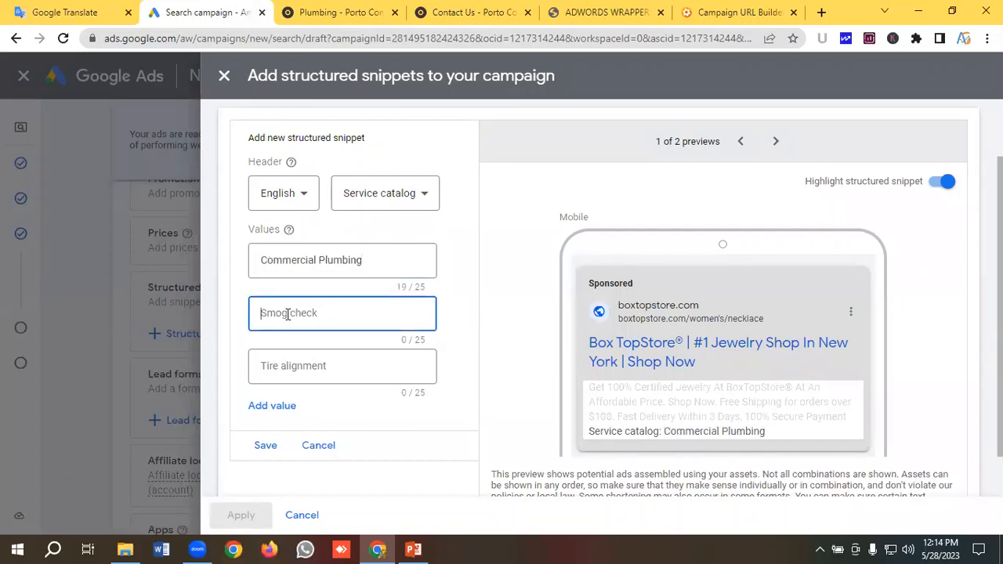
left_click(71, 12)
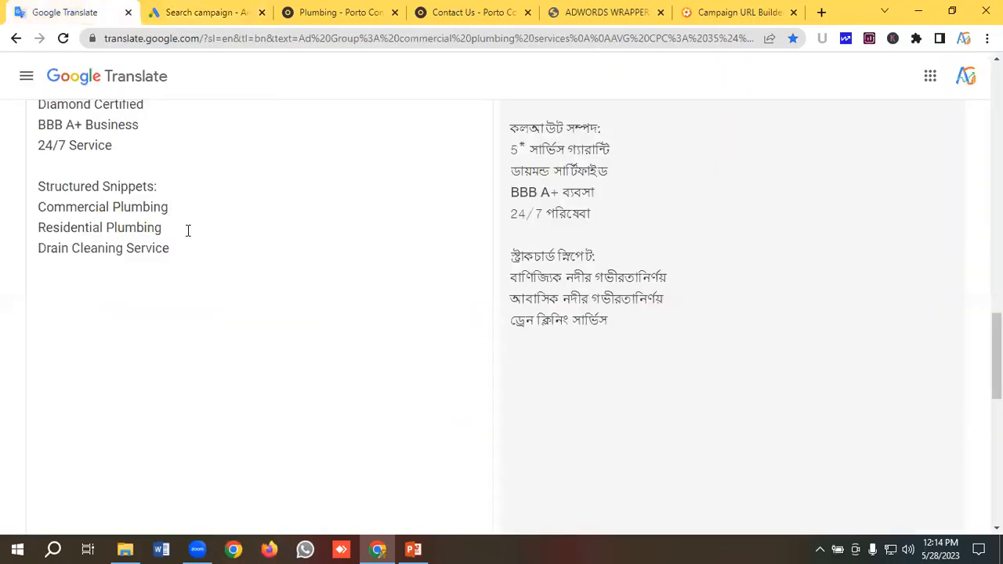
left_click_drag(188, 230, 29, 228)
right_click(116, 227)
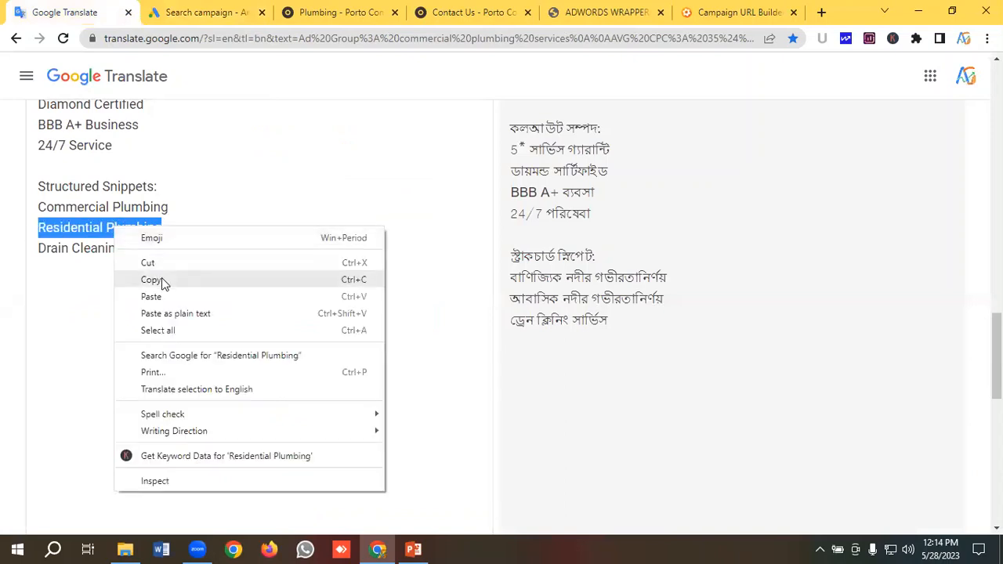
left_click(161, 280)
left_click(202, 10)
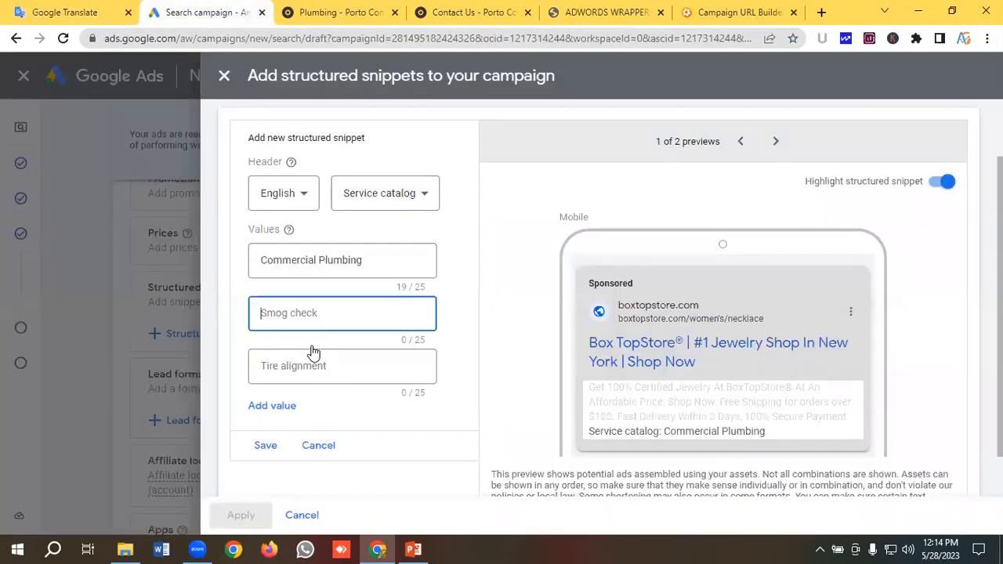
key("ctrl+v")
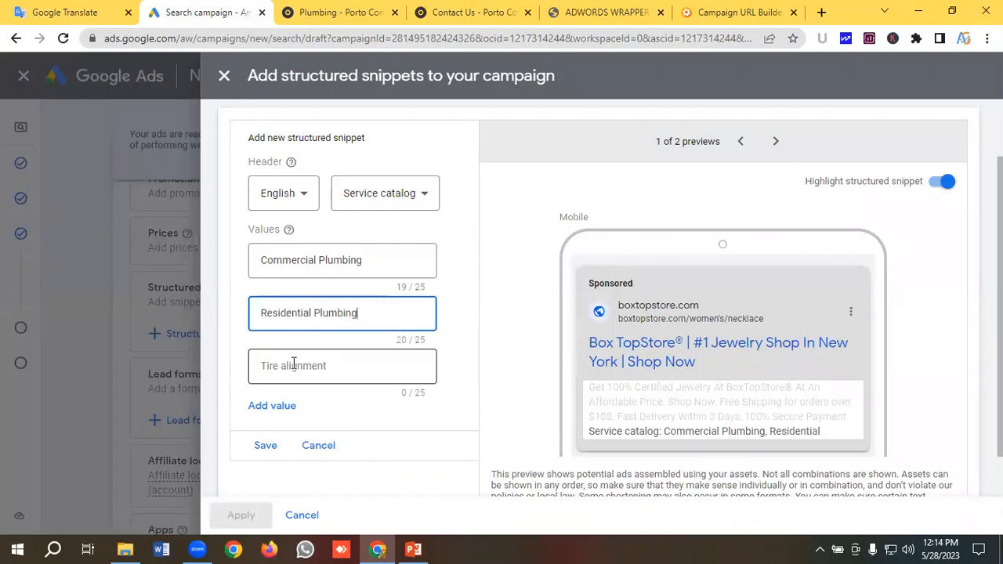
Fill the snippet's third value with "Drain Cleaning Service" copied from the Google Translate notes.
left_click(67, 12)
left_click_drag(178, 251, 5, 256)
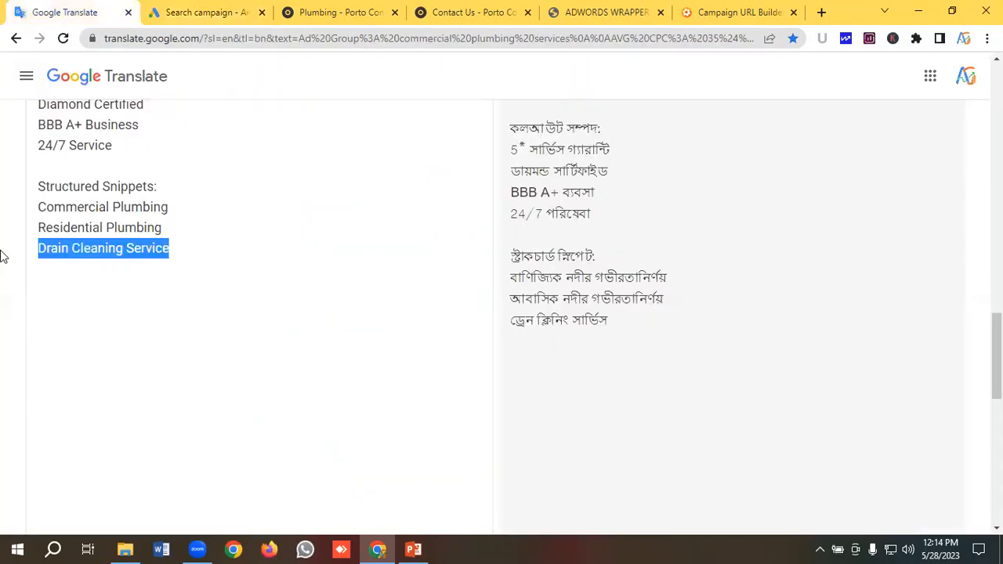
right_click(100, 249)
left_click(137, 301)
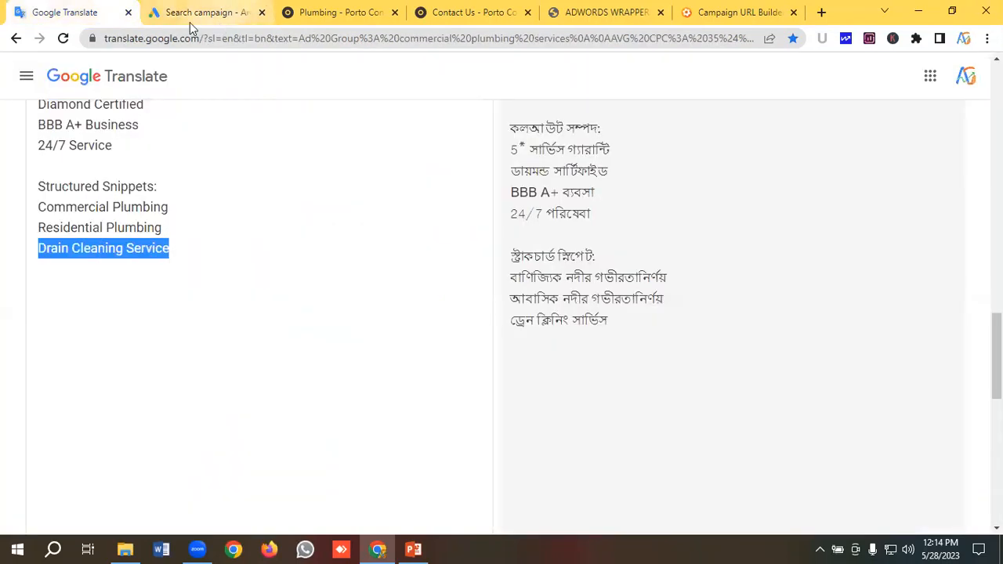
left_click(200, 12)
left_click(270, 375)
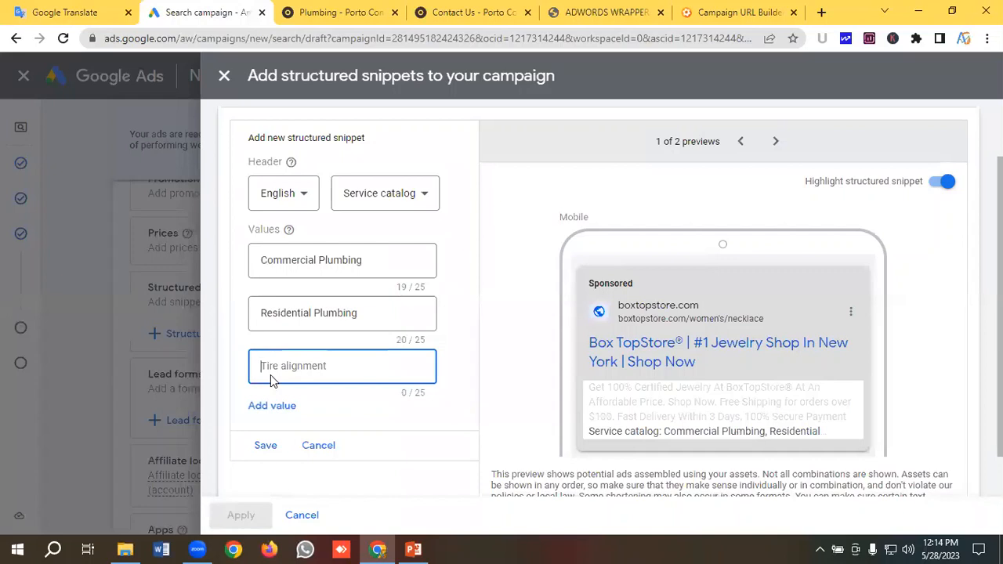
key("ctrl+v")
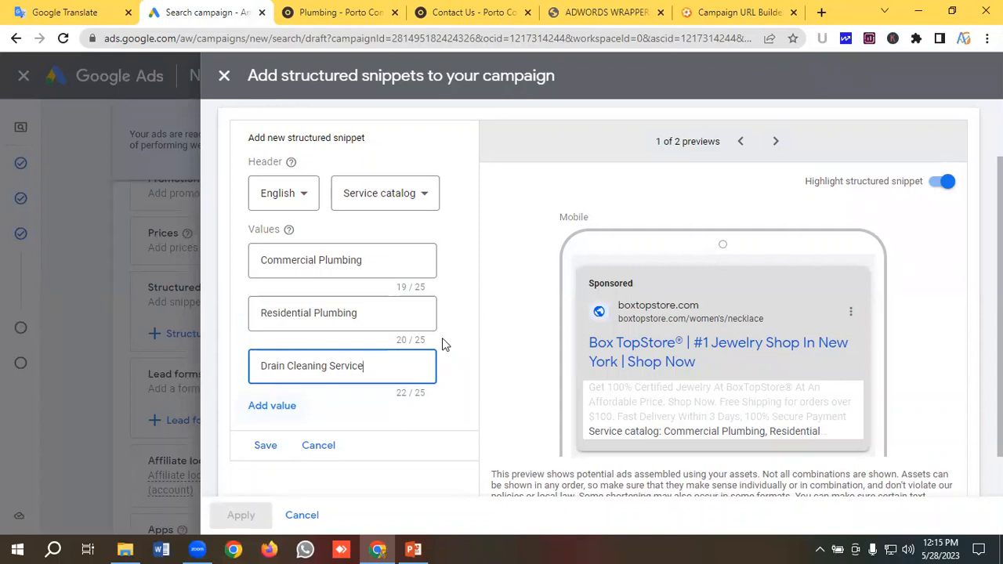
Check the structured snippet in the mobile and desktop previews, save it and apply it to the campaign.
scroll(470, 313, "down", 1)
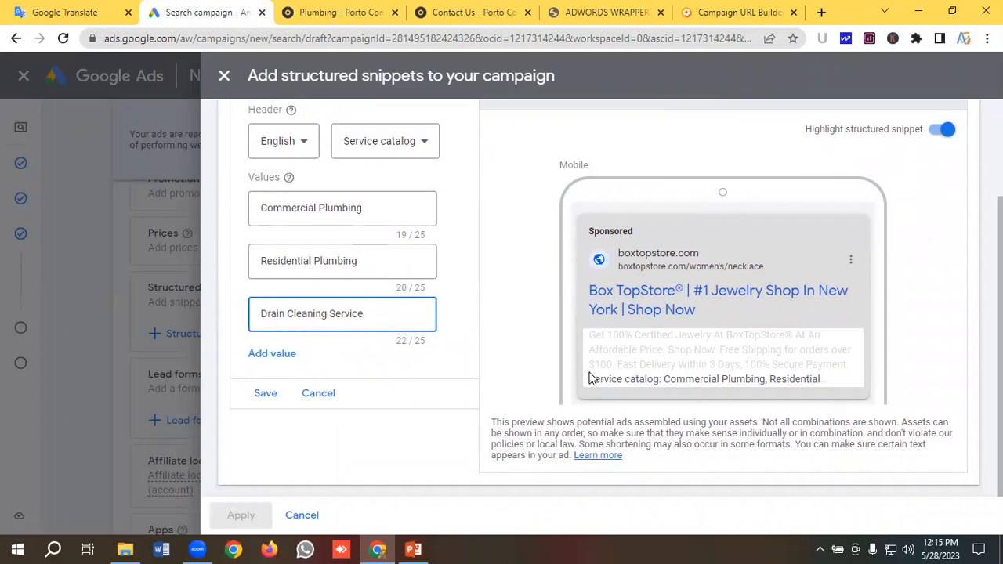
scroll(750, 312, "up", 1)
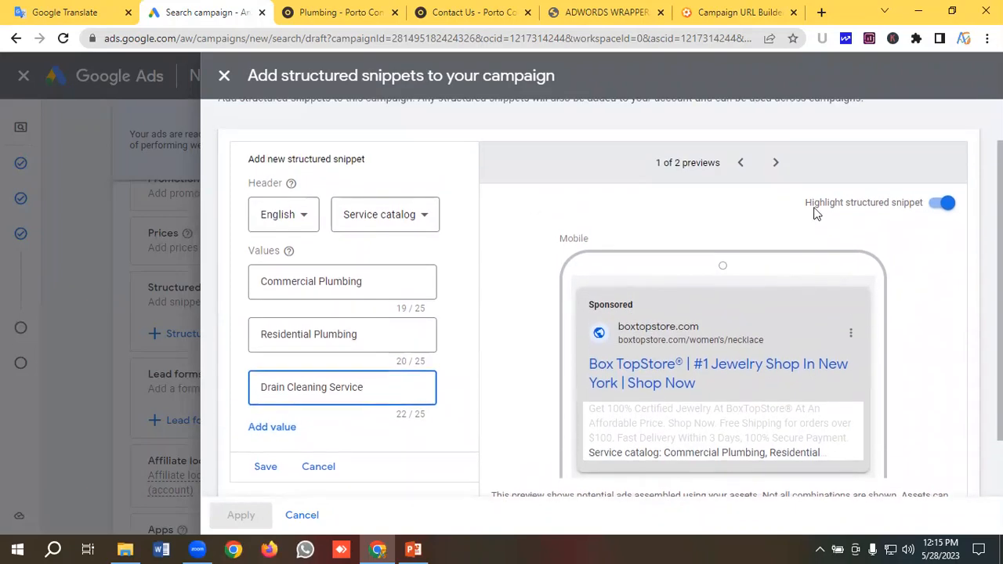
left_click(776, 162)
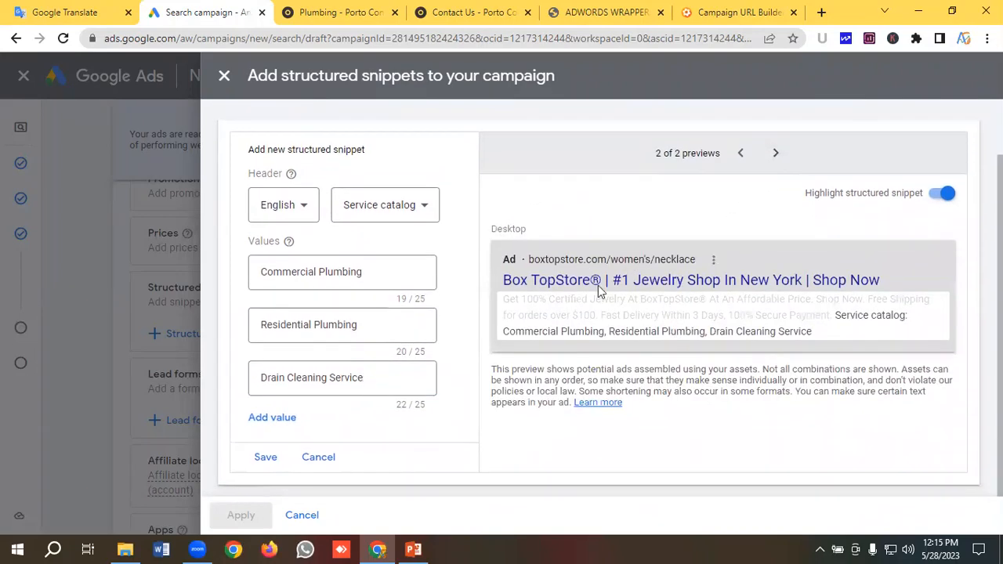
left_click(265, 459)
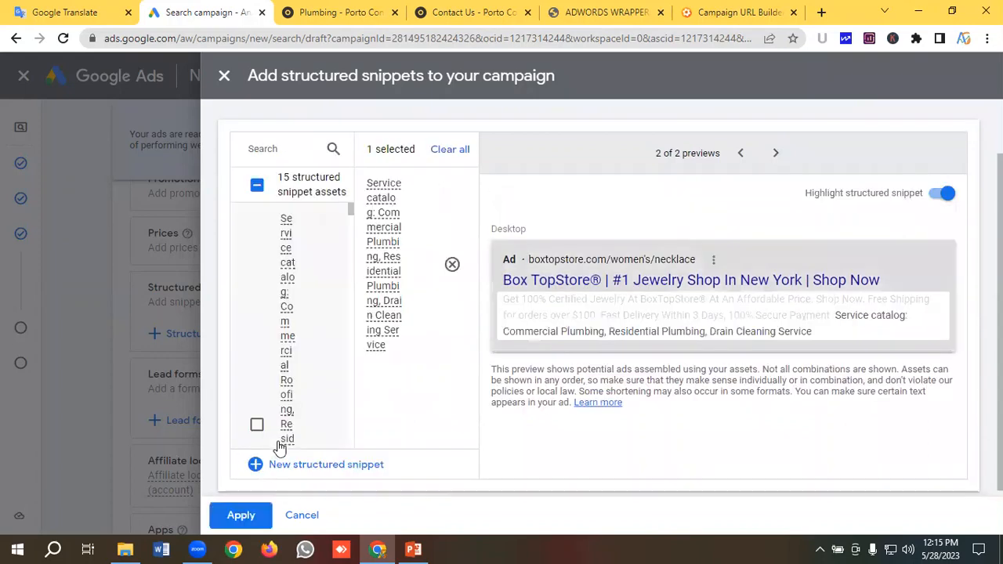
left_click(244, 517)
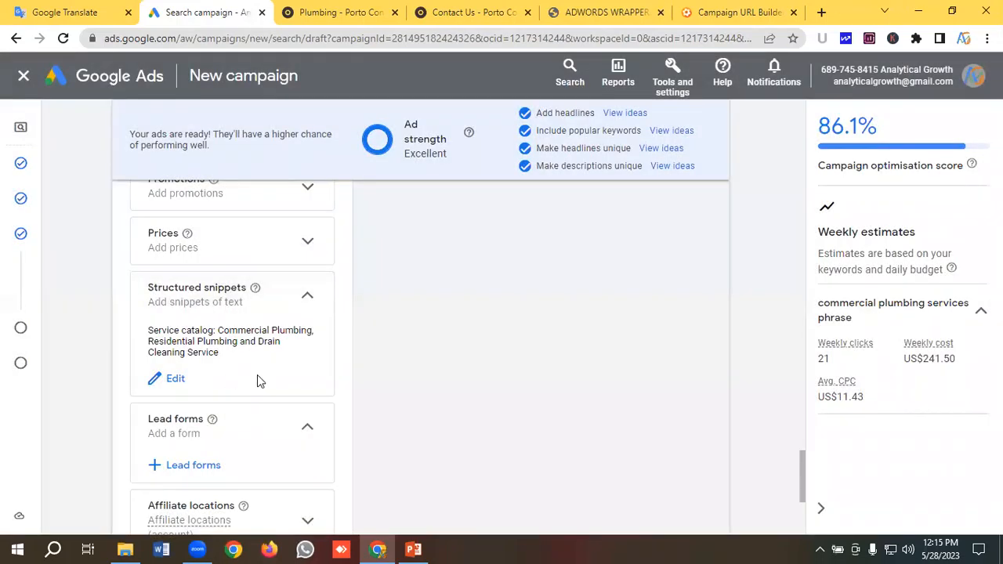
Finish editing the ad with its assets and proceed to the campaign's Budget page.
scroll(258, 376, "down", 1)
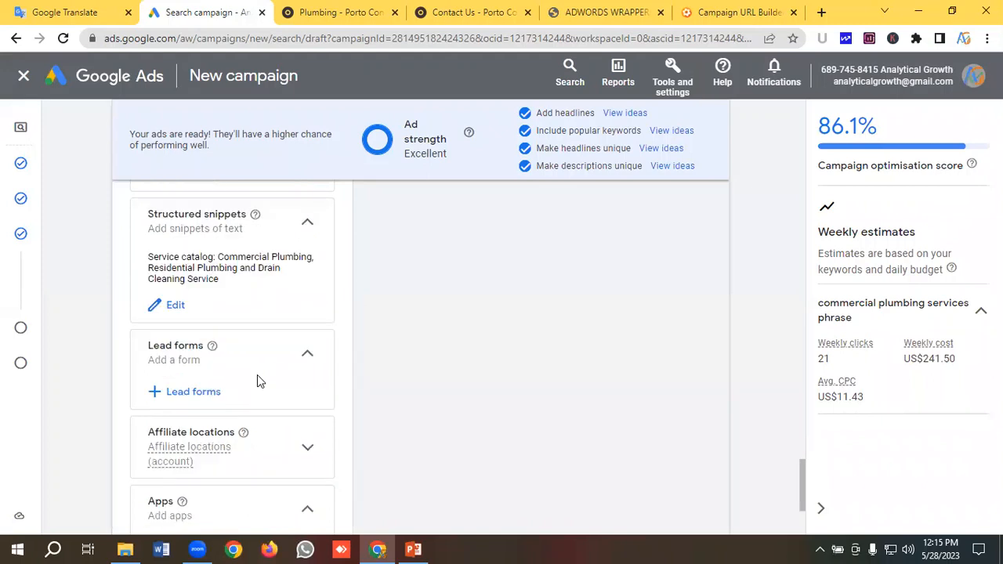
scroll(258, 375, "up", 1)
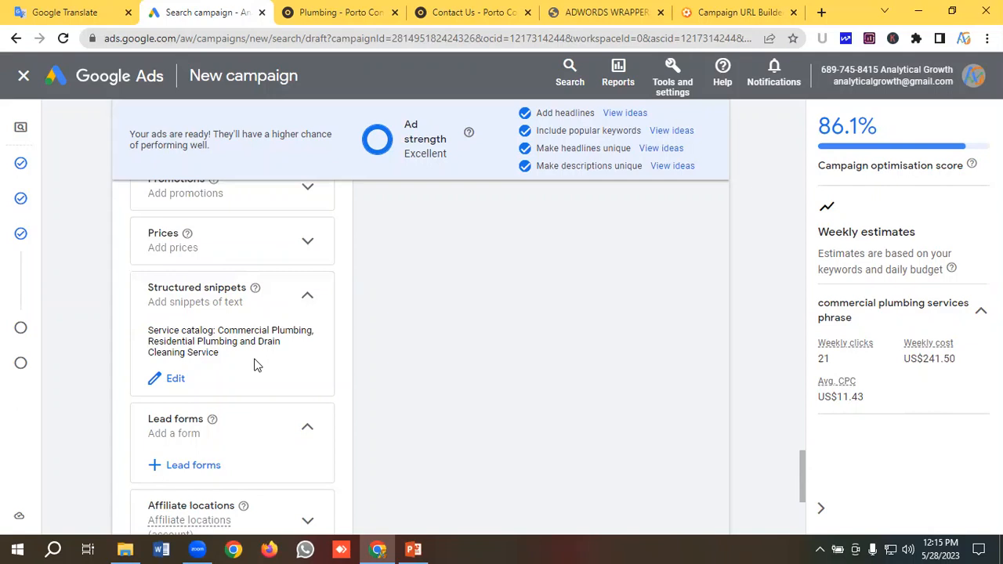
scroll(254, 365, "down", 4)
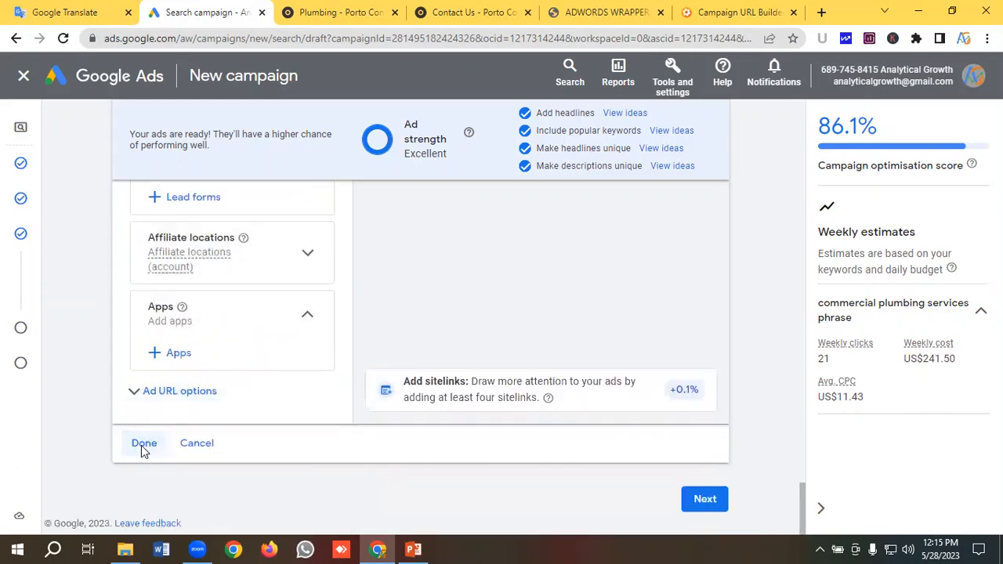
left_click(143, 443)
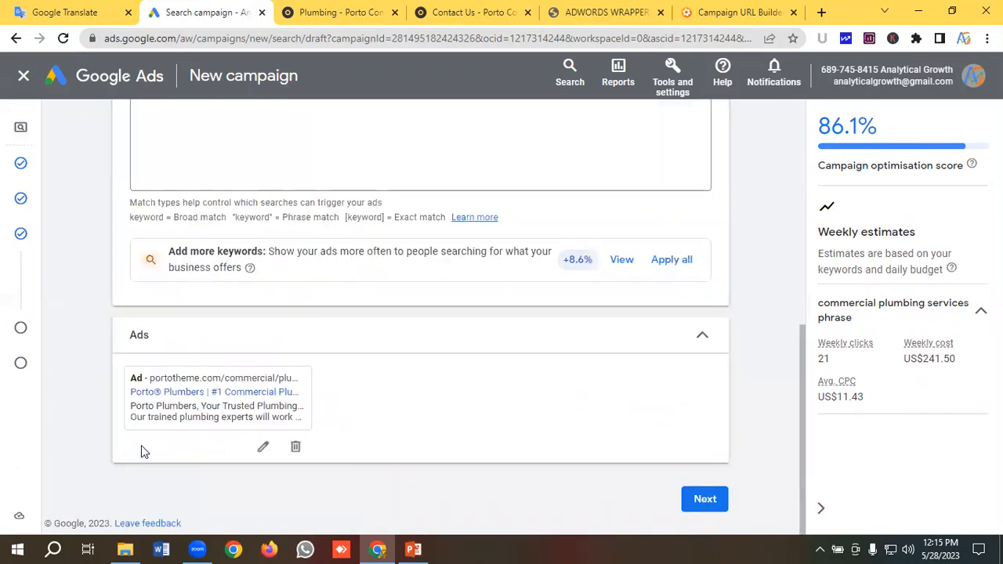
left_click(701, 505)
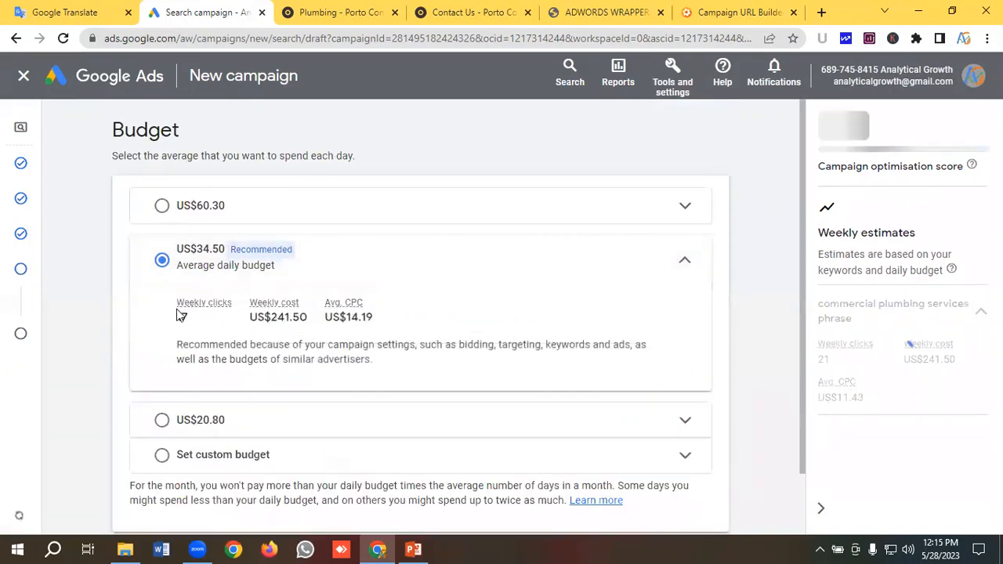
Replace the recommended budget with a custom average daily budget in US dollars and continue to the campaign review.
scroll(173, 392, "down", 1)
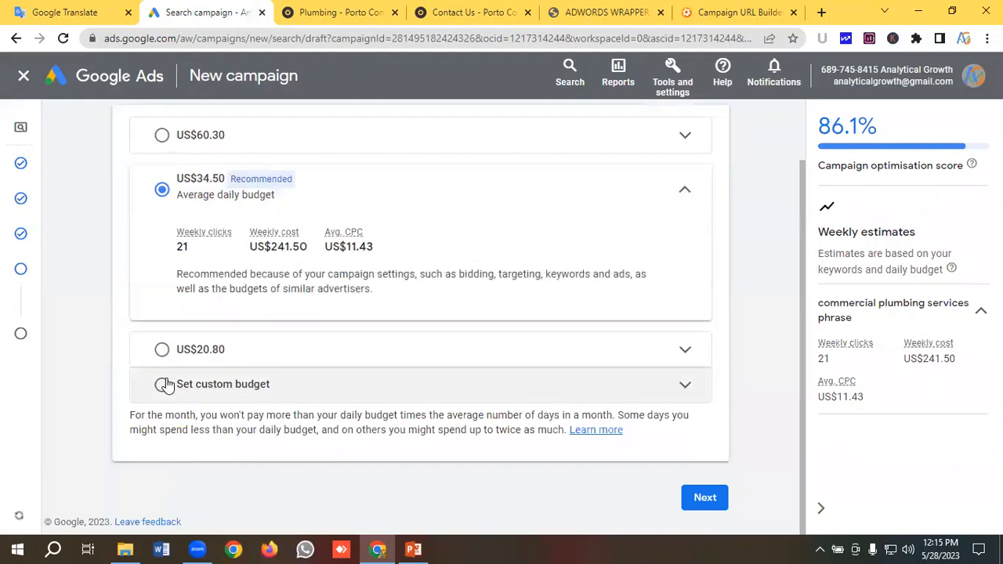
left_click(164, 385)
left_click(244, 323)
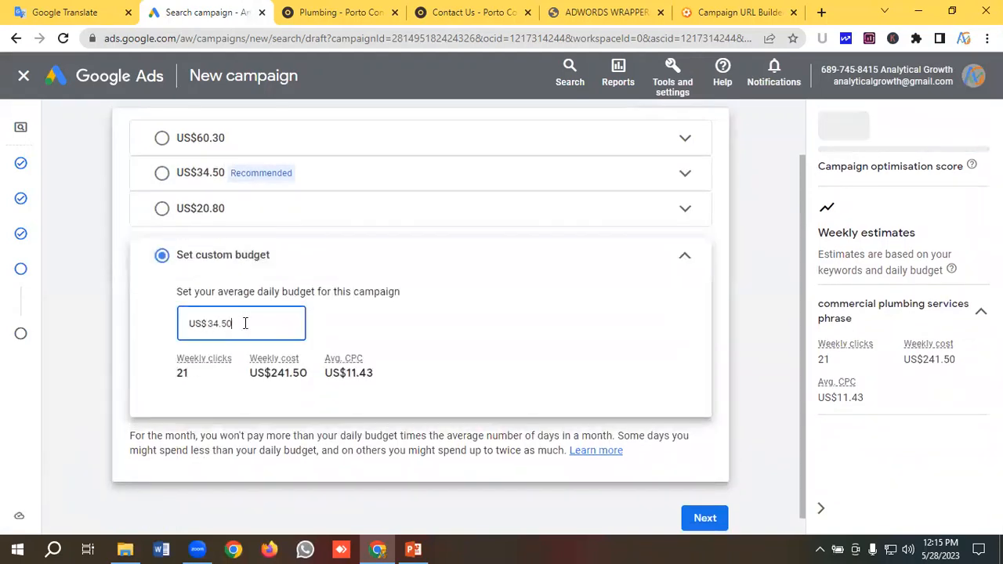
key("BackSpace")
key("BackSpace")
key("BackSpace")
key("BackSpace")
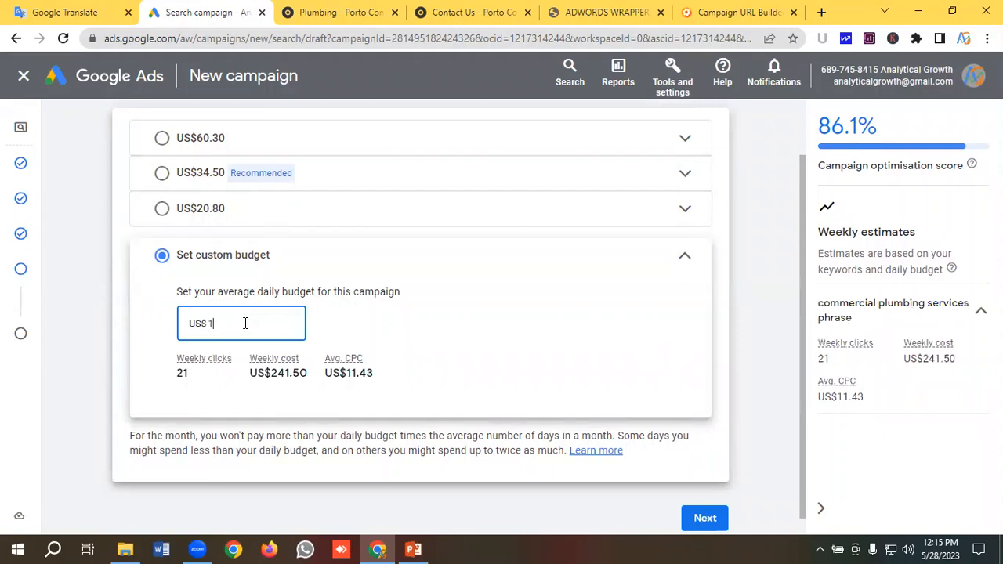
left_click(703, 520)
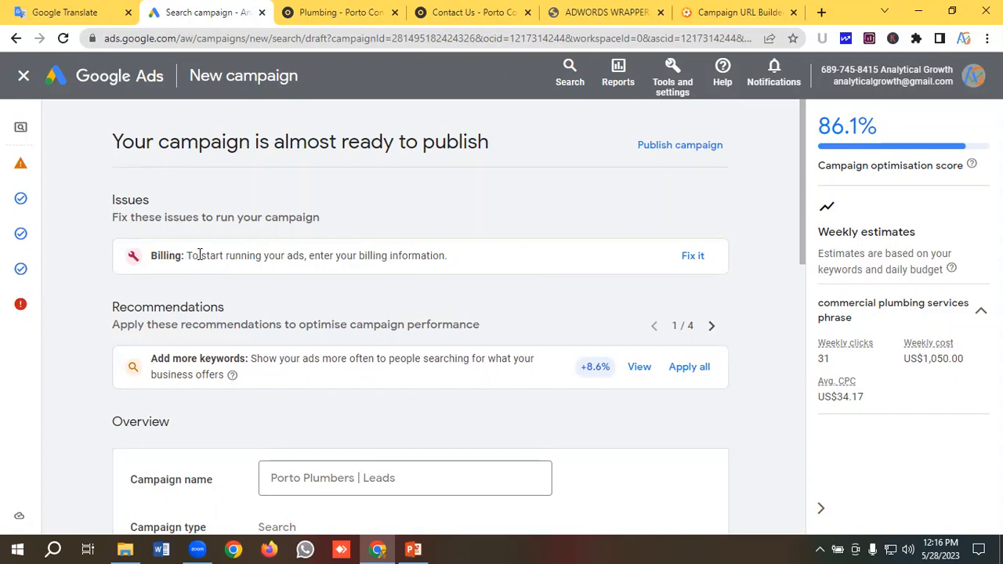
Examine the campaign summary before publishing: overview, bidding, campaign settings, keywords and ads, and daily budget.
scroll(200, 255, "down", 2)
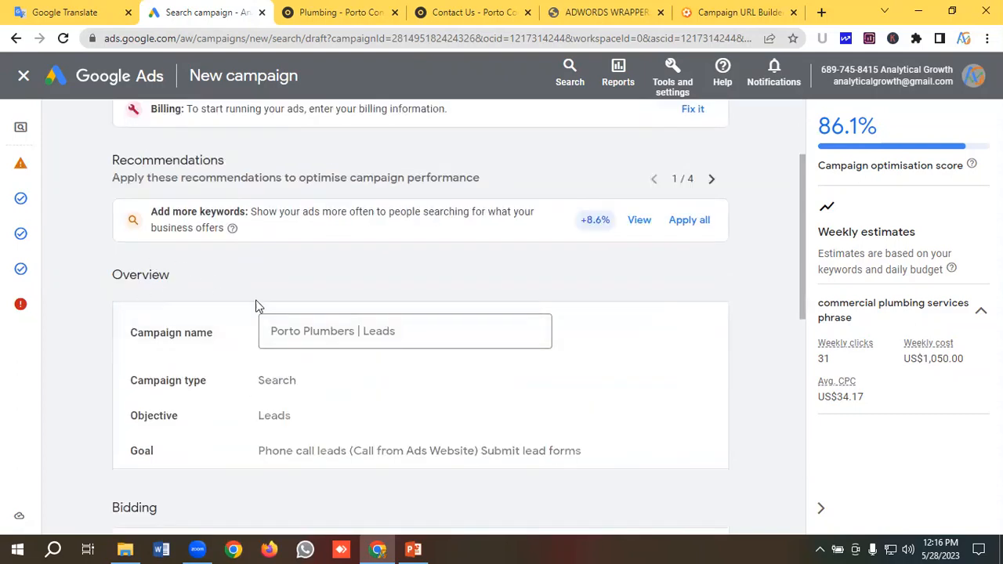
scroll(259, 306, "down", 1)
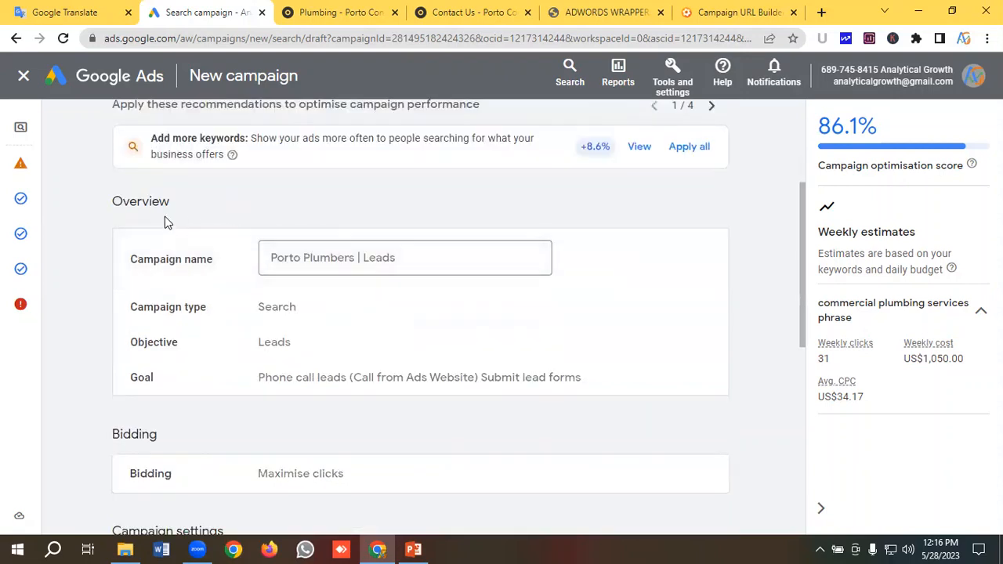
scroll(188, 263, "down", 2)
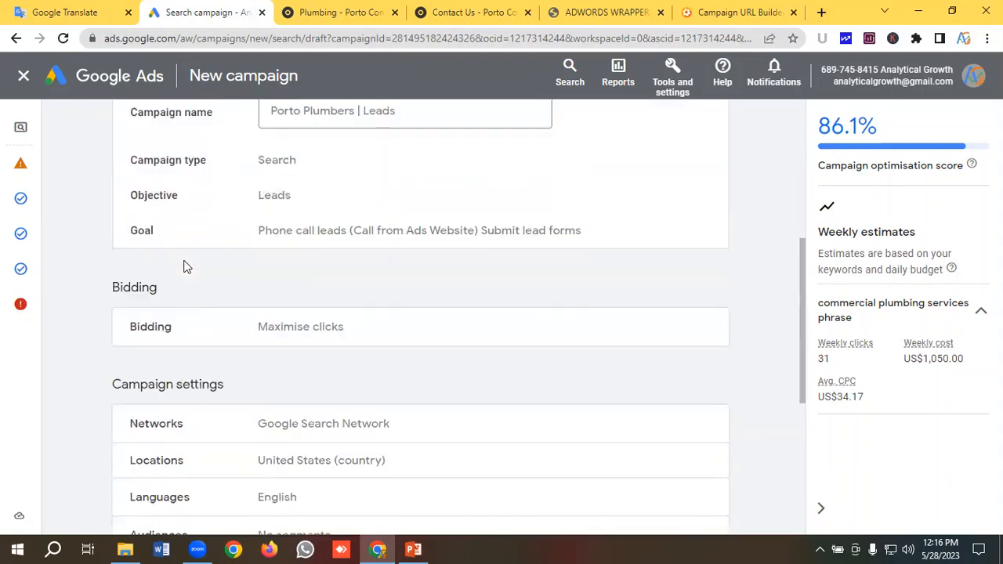
scroll(184, 197, "up", 1)
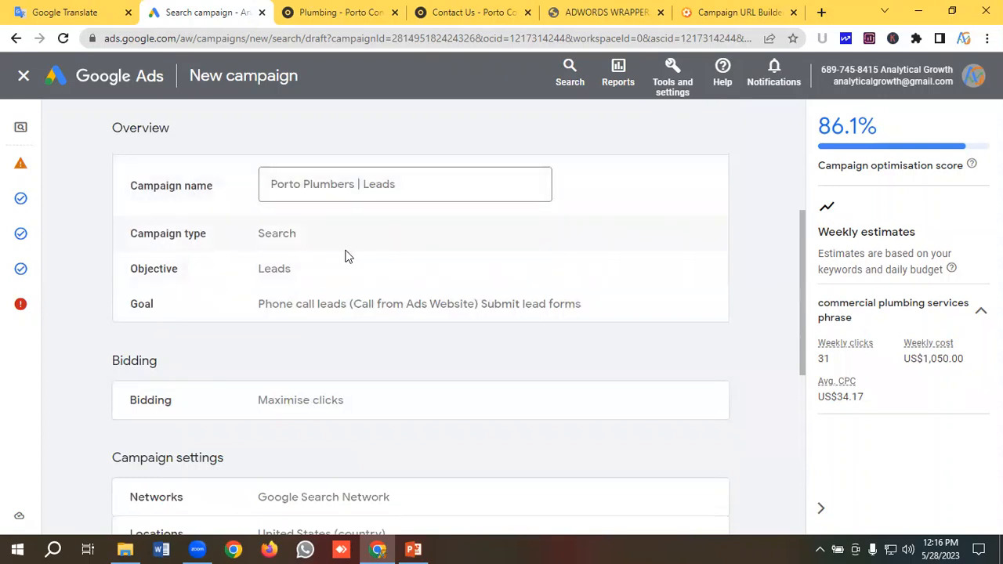
scroll(302, 258, "down", 1)
scroll(319, 253, "down", 2)
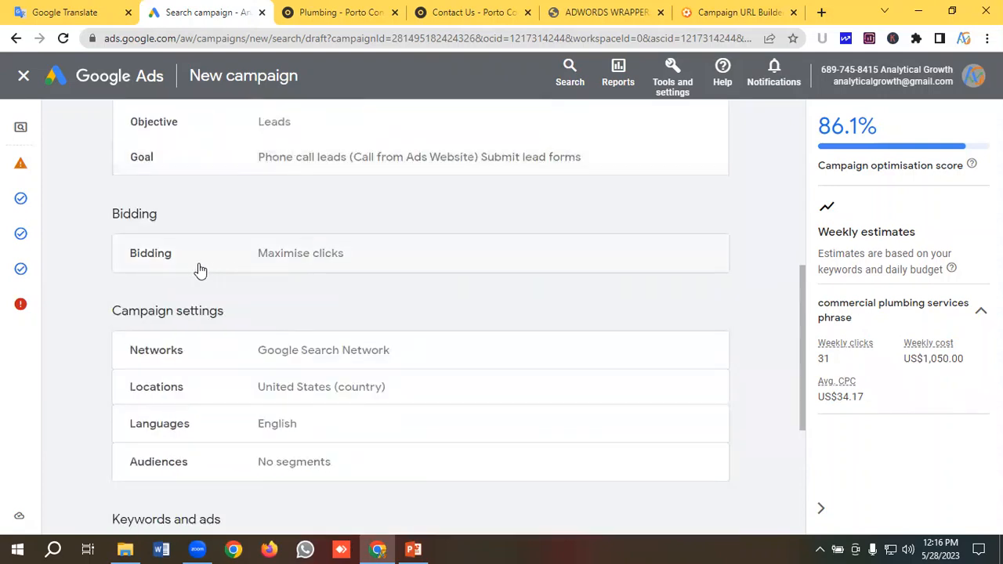
scroll(333, 274, "down", 1)
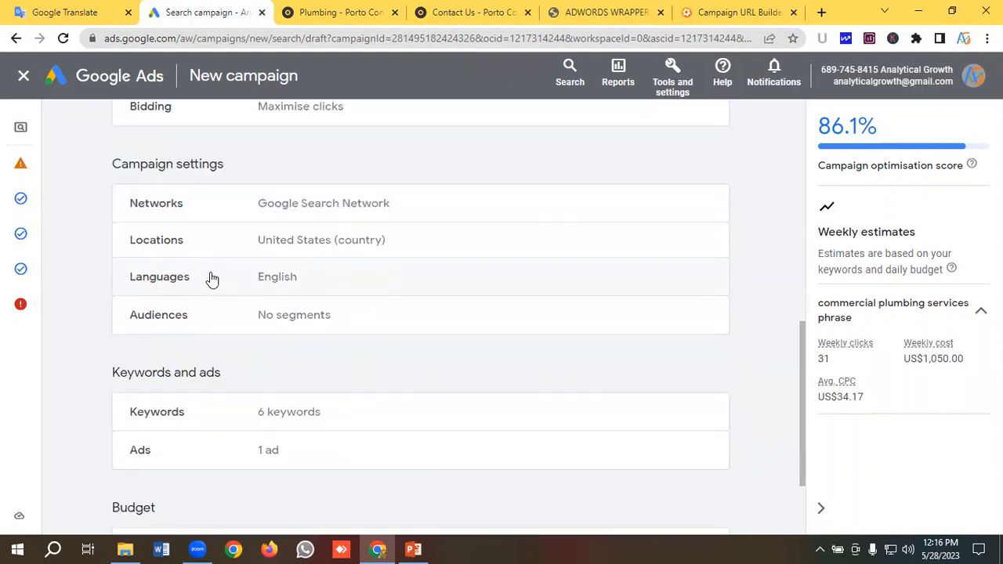
scroll(330, 279, "down", 2)
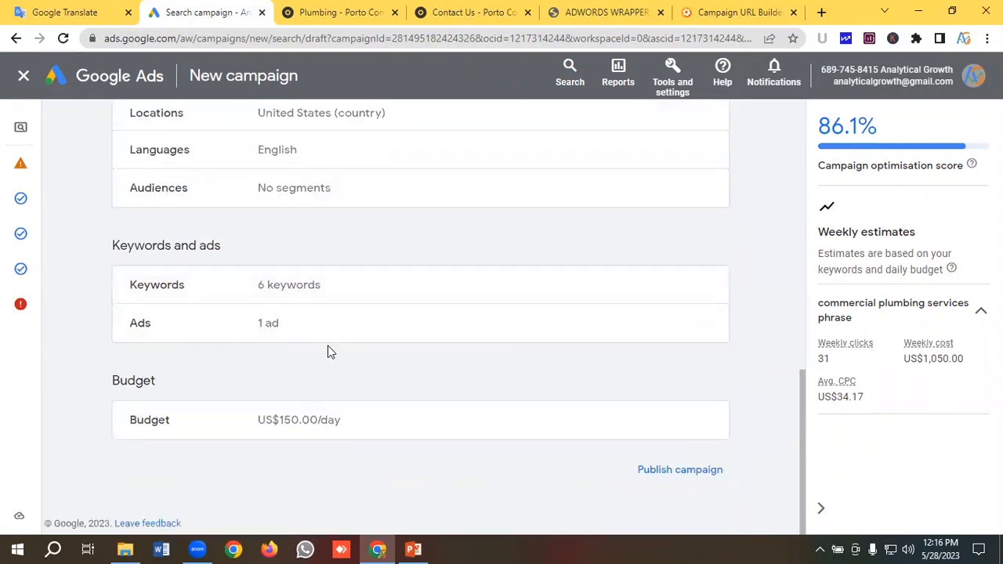
scroll(473, 239, "up", 4)
scroll(474, 239, "up", 6)
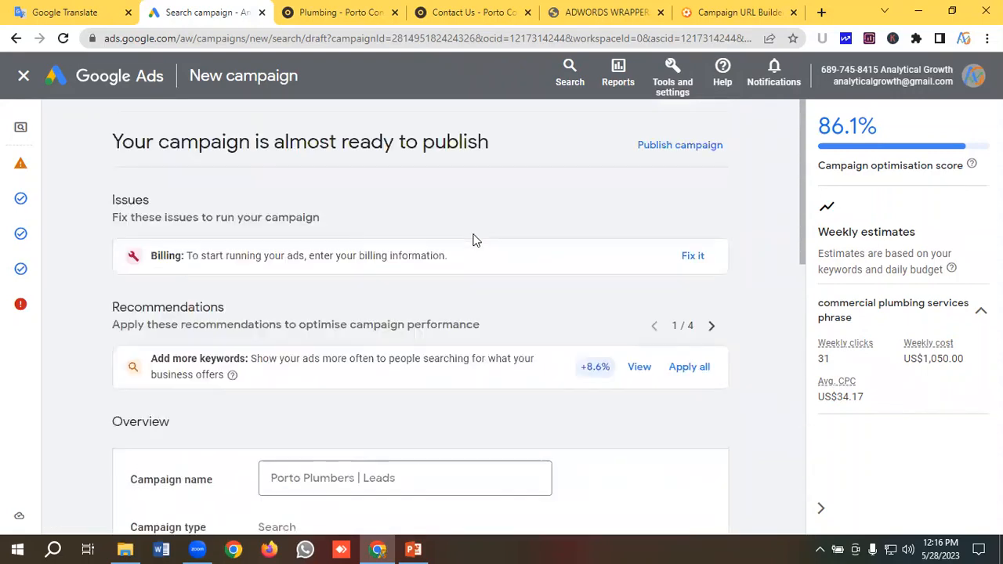
Publish the campaign despite the missing billing information and check its diagnostics on the overview page.
left_click(676, 151)
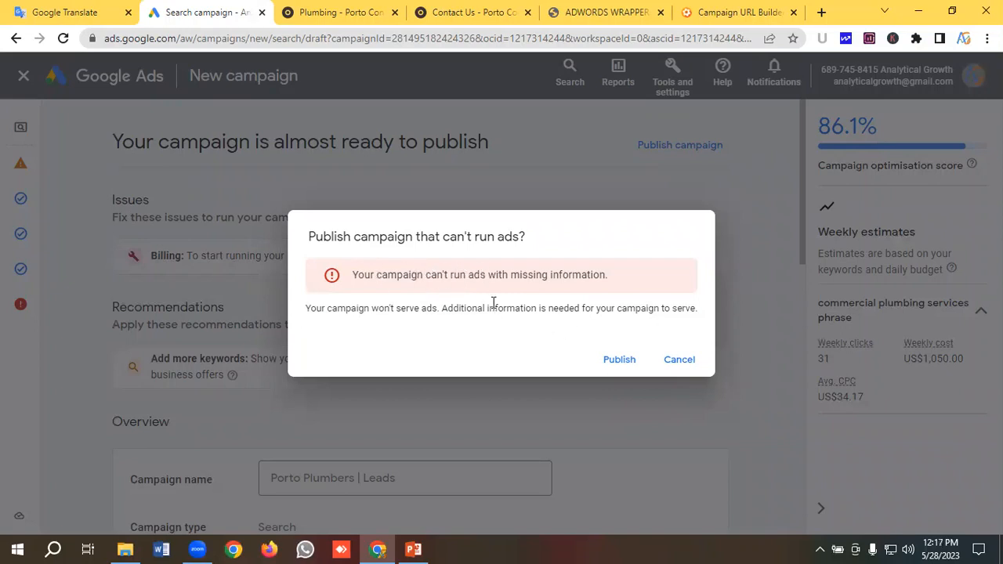
left_click(616, 363)
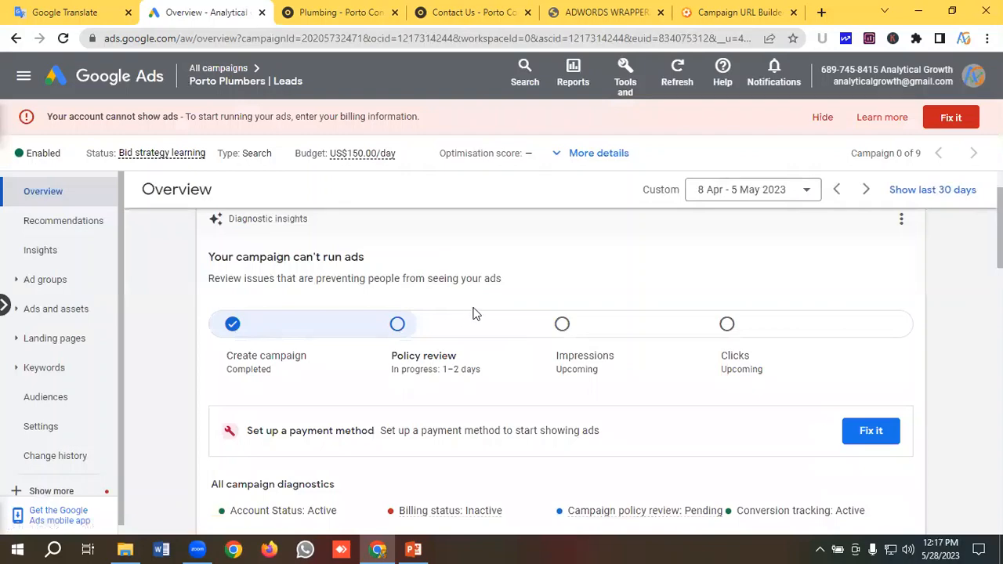
scroll(486, 312, "down", 2)
scroll(498, 309, "up", 1)
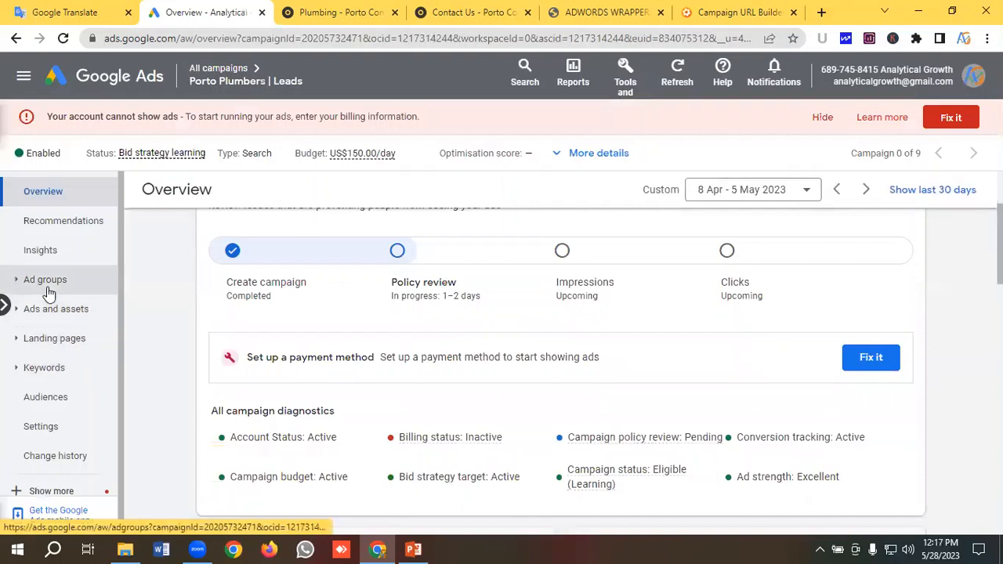
Go to the campaign's ads list and copy its responsive search ad.
left_click(73, 312)
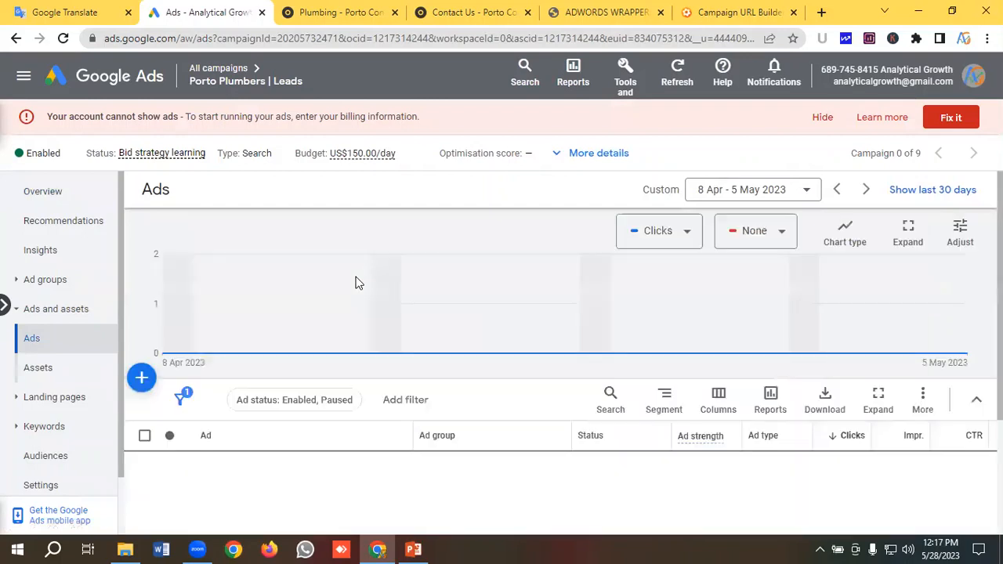
scroll(355, 283, "down", 1)
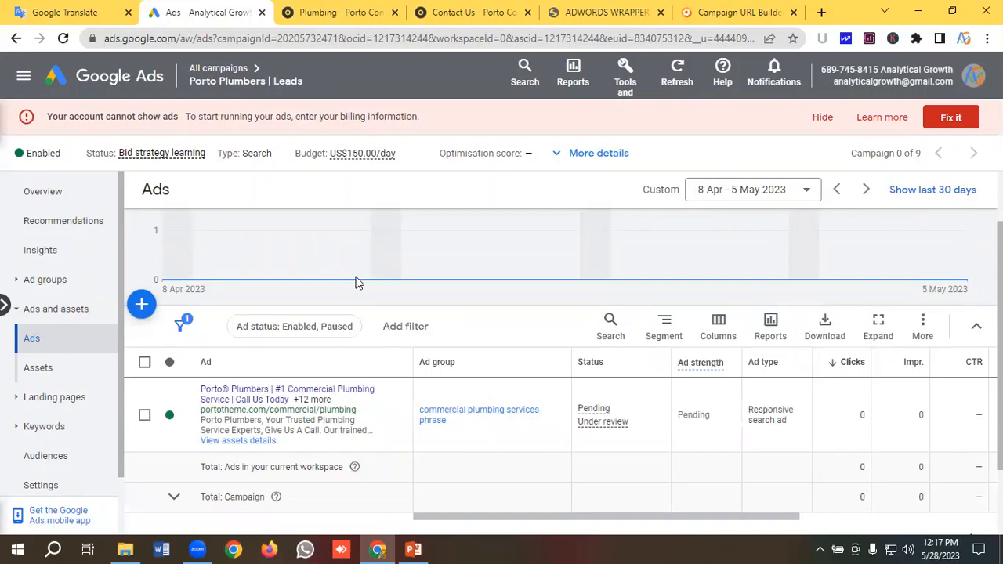
scroll(355, 283, "down", 1)
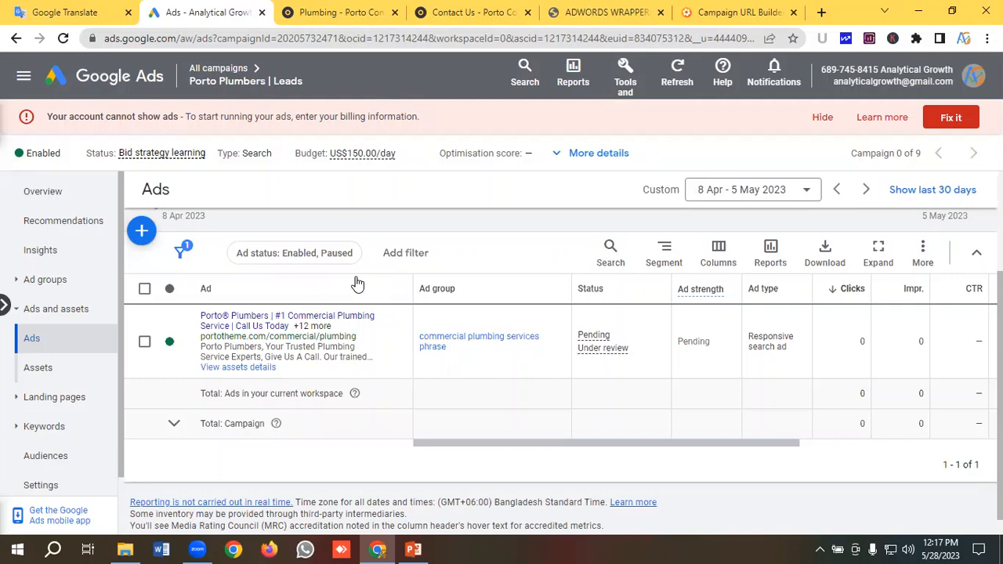
left_click(145, 342)
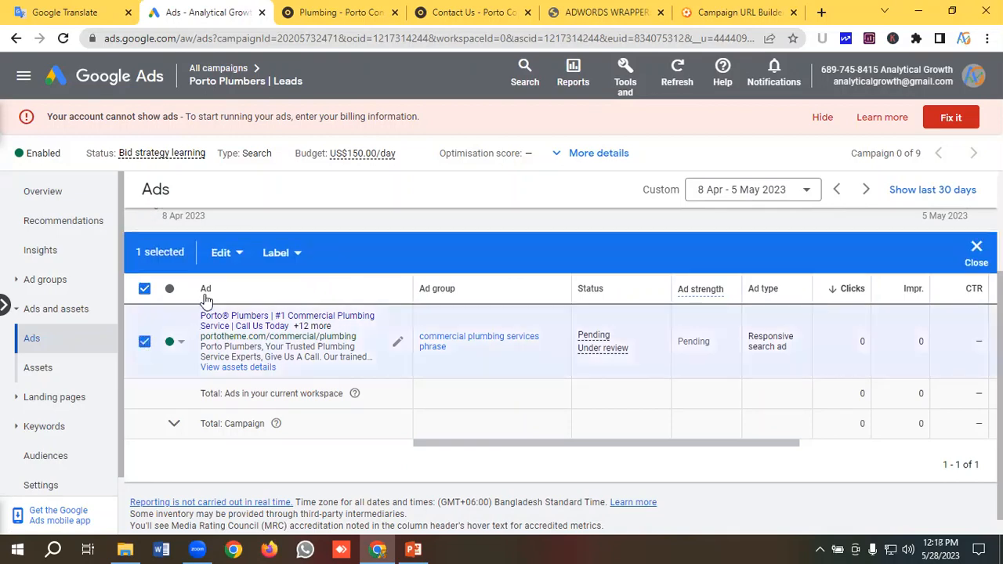
left_click(220, 253)
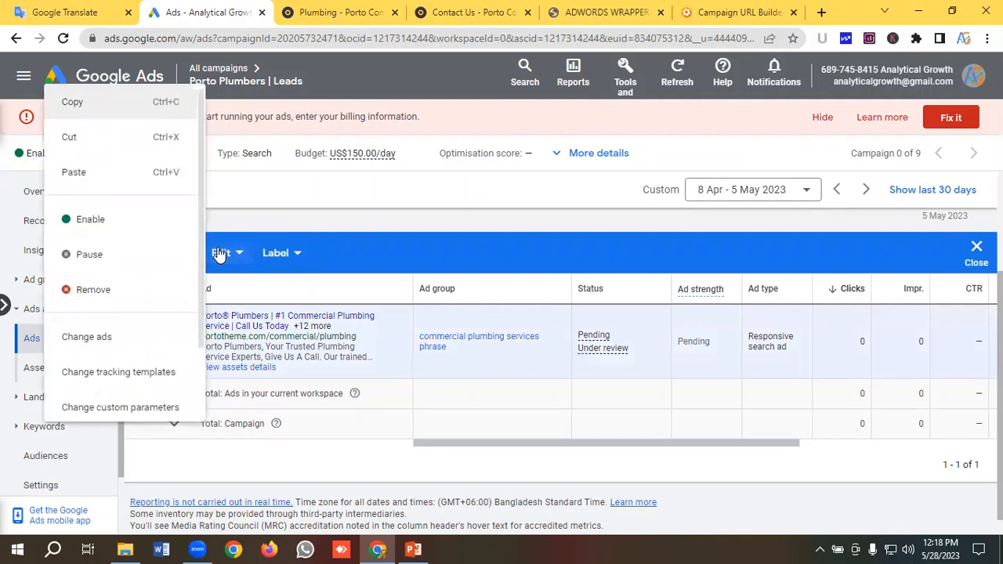
left_click(73, 104)
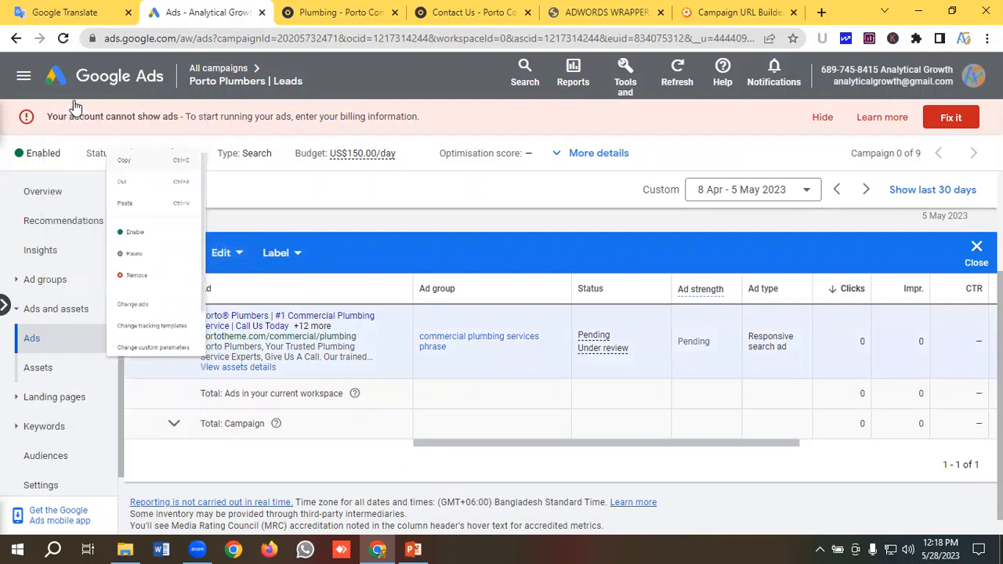
Paste the copied ad, choosing the "commercial plumbing services phrase" ad group of Porto Plumbers | Leads as destination.
left_click(221, 255)
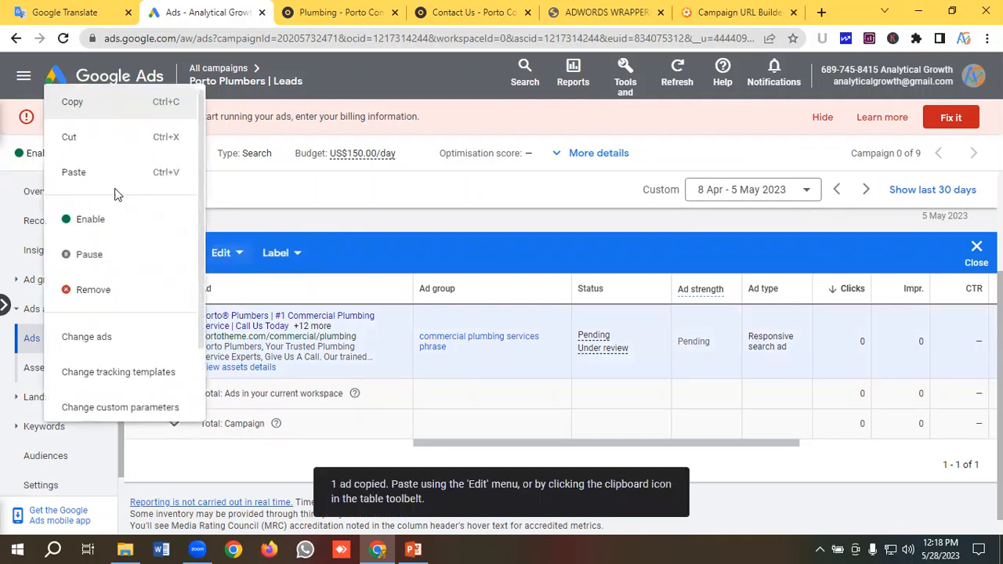
left_click(80, 172)
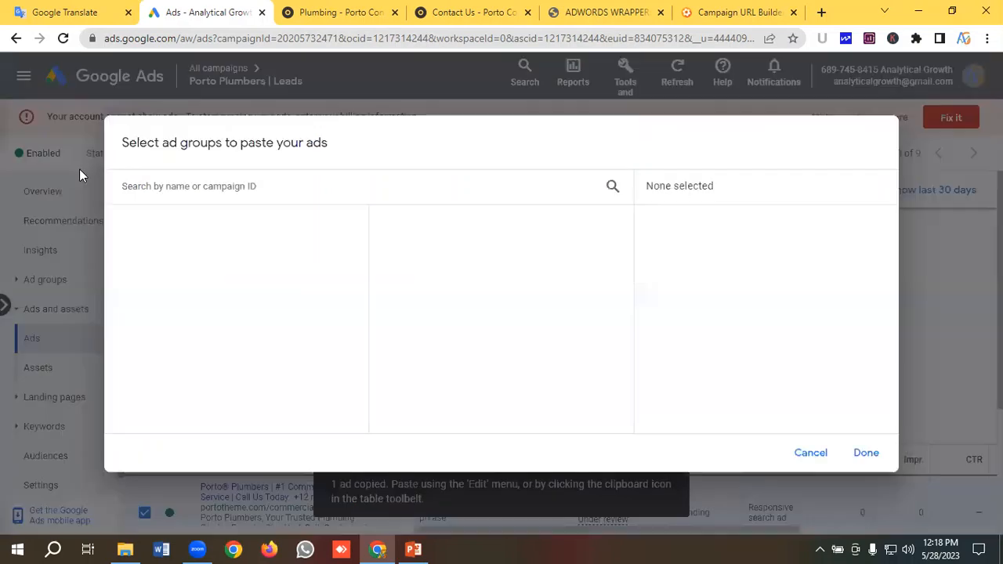
scroll(213, 327, "down", 2)
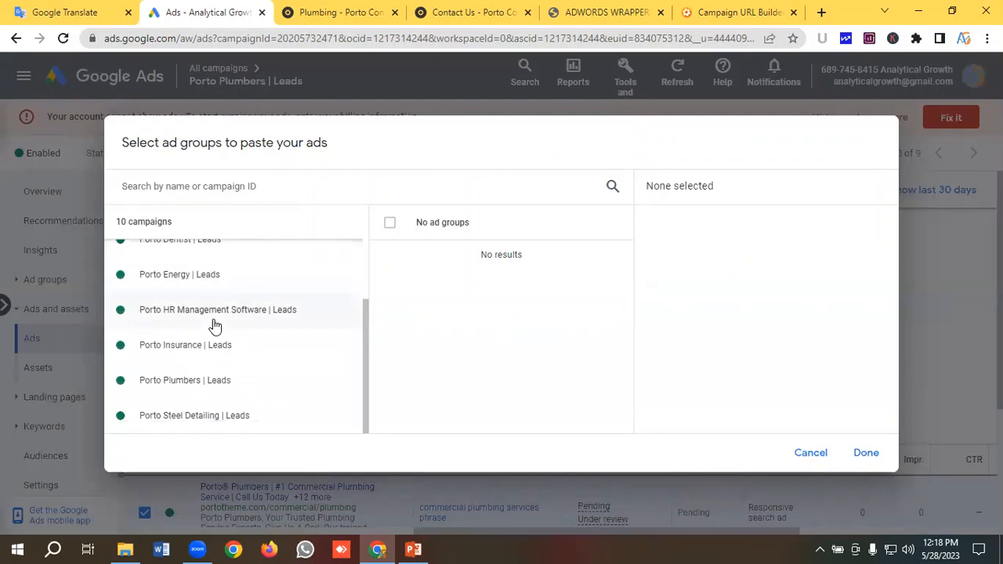
left_click(181, 392)
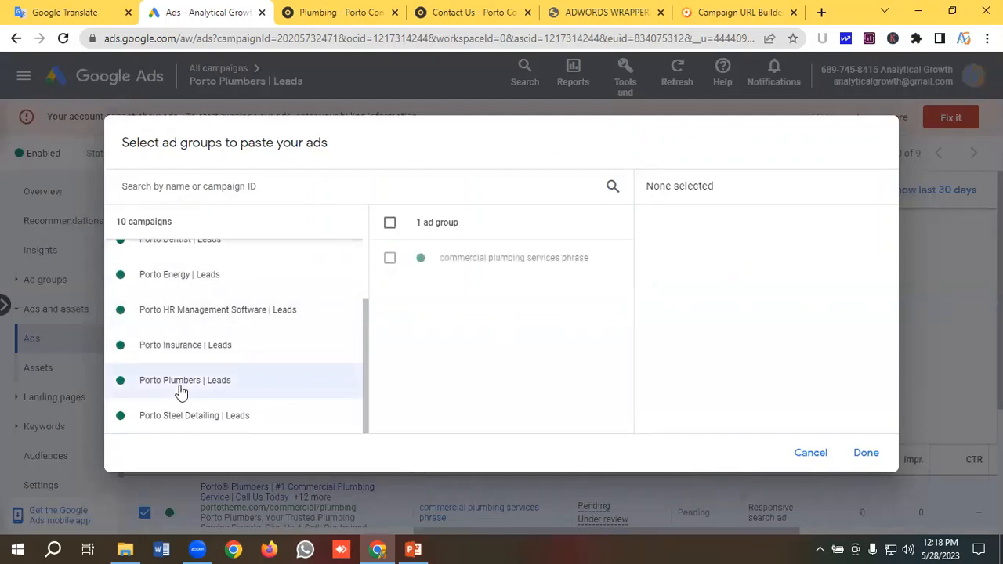
left_click(490, 263)
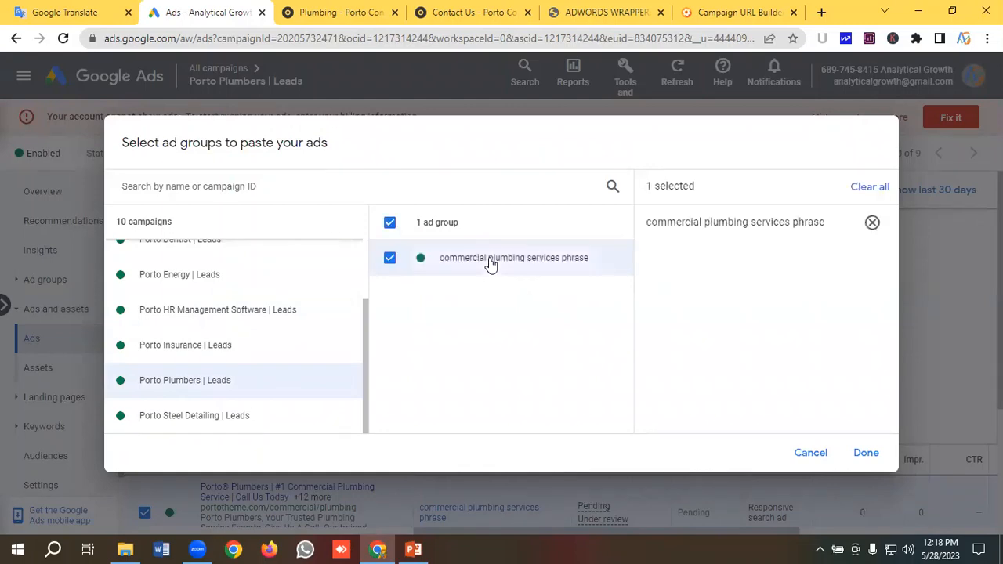
left_click(865, 453)
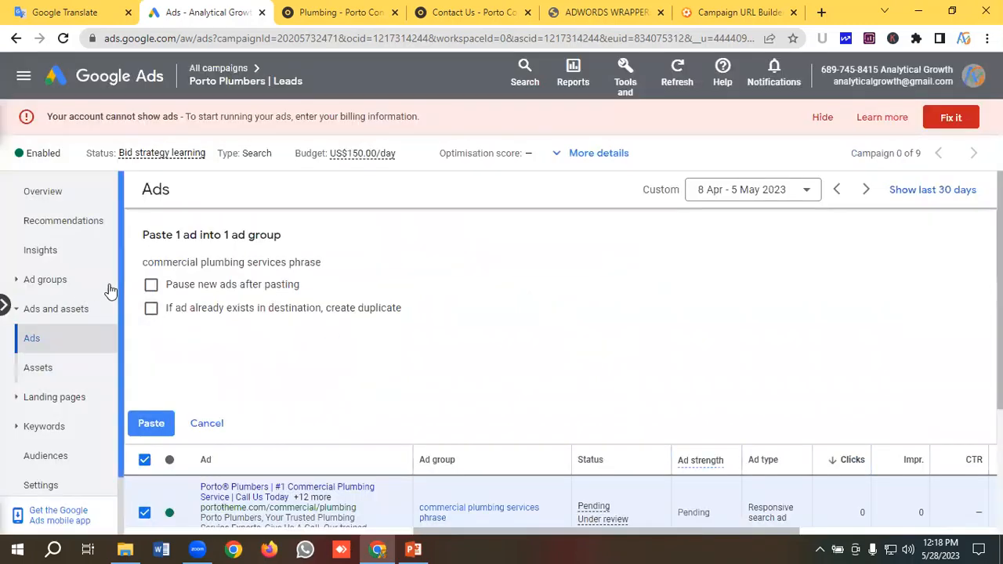
Complete the paste with new ads paused and duplicates allowed, and hide the account's billing alert.
left_click(151, 286)
left_click(152, 308)
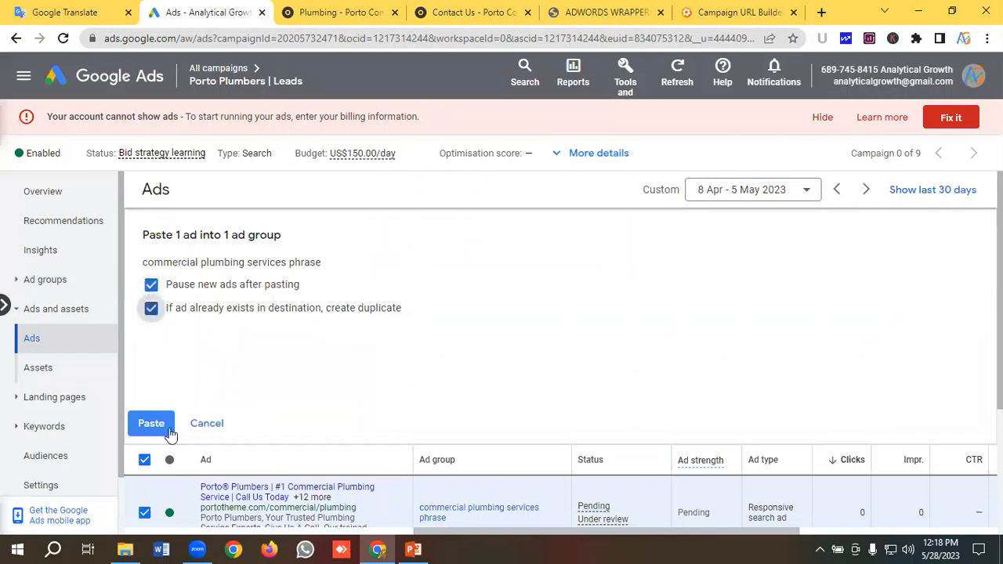
left_click(149, 423)
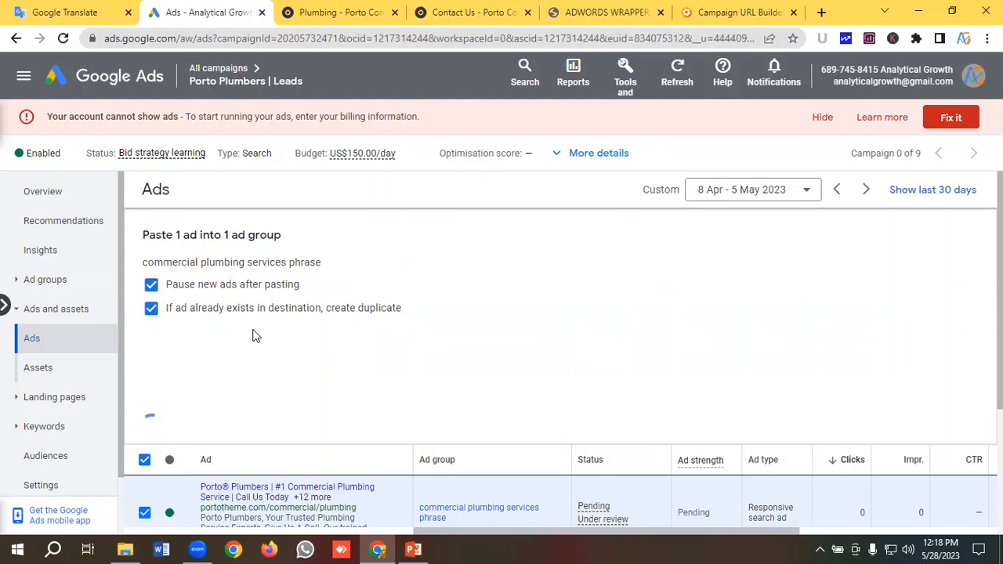
left_click(819, 118)
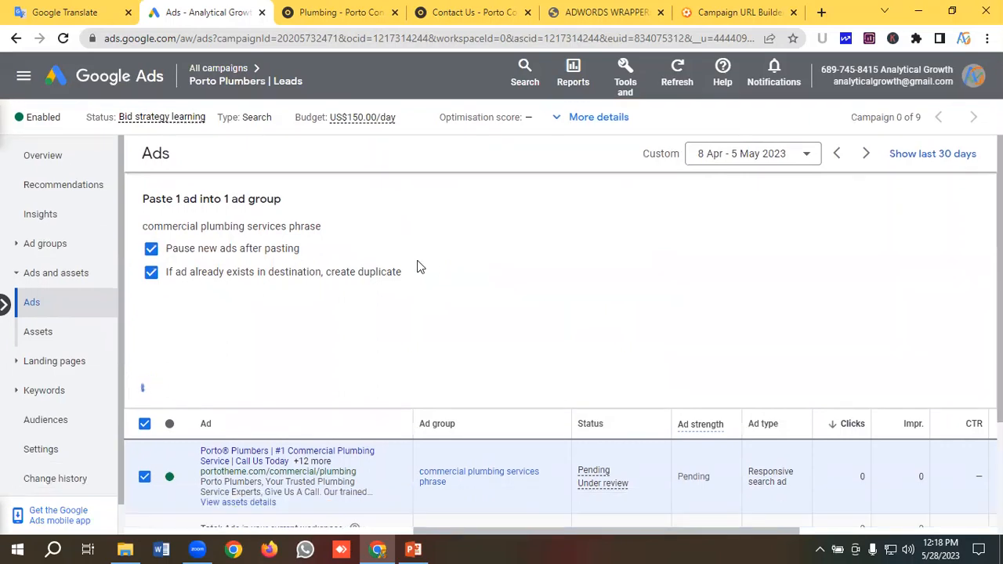
scroll(417, 267, "down", 1)
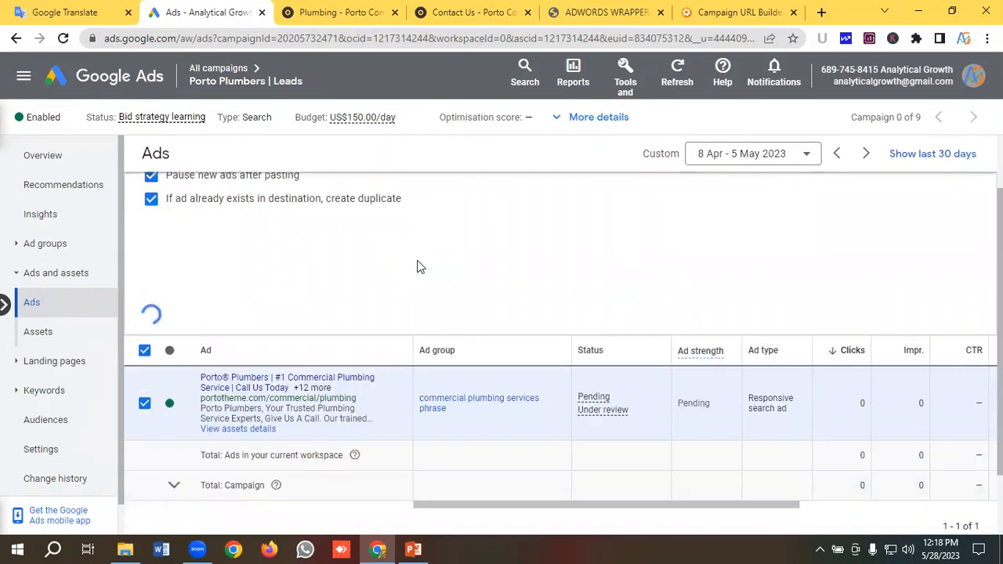
scroll(417, 267, "up", 1)
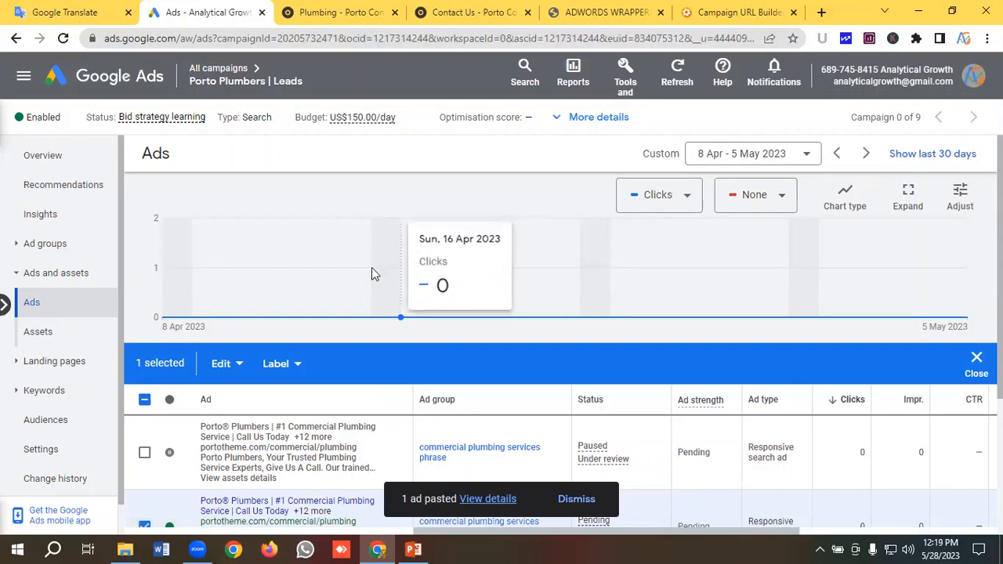
Deselect the original ad and enable the paused duplicate in the ads list.
scroll(227, 352, "down", 1)
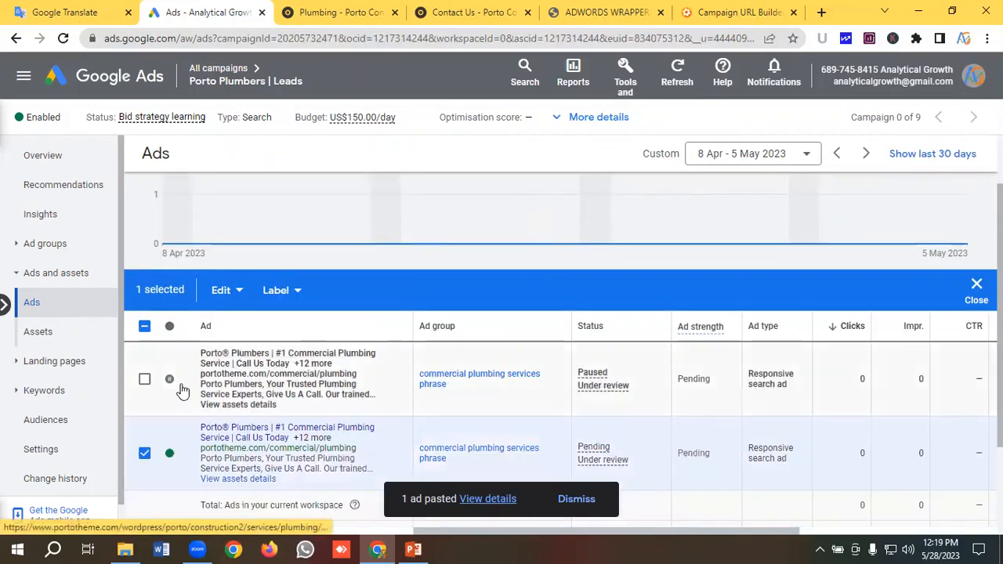
left_click(145, 455)
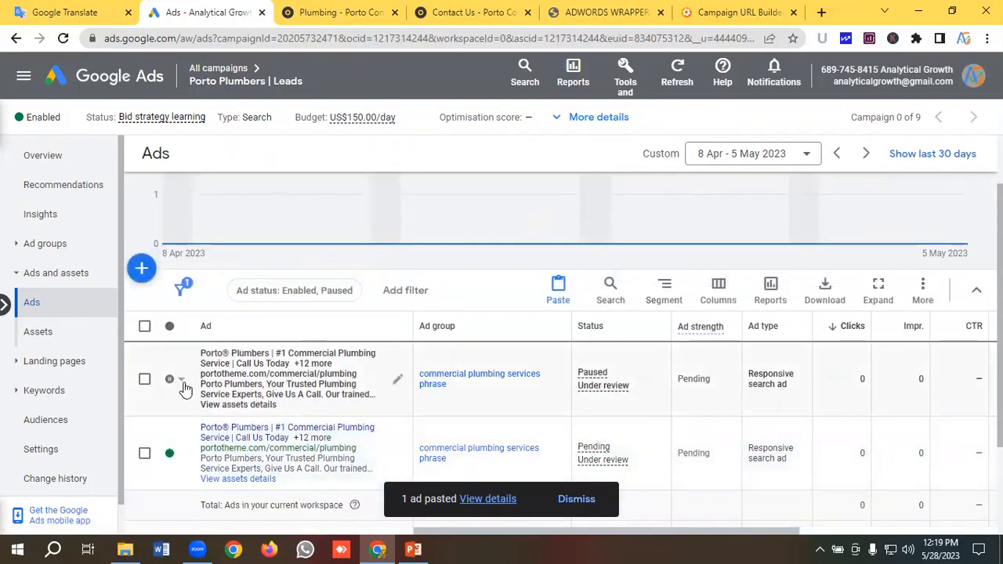
left_click(183, 384)
left_click(194, 377)
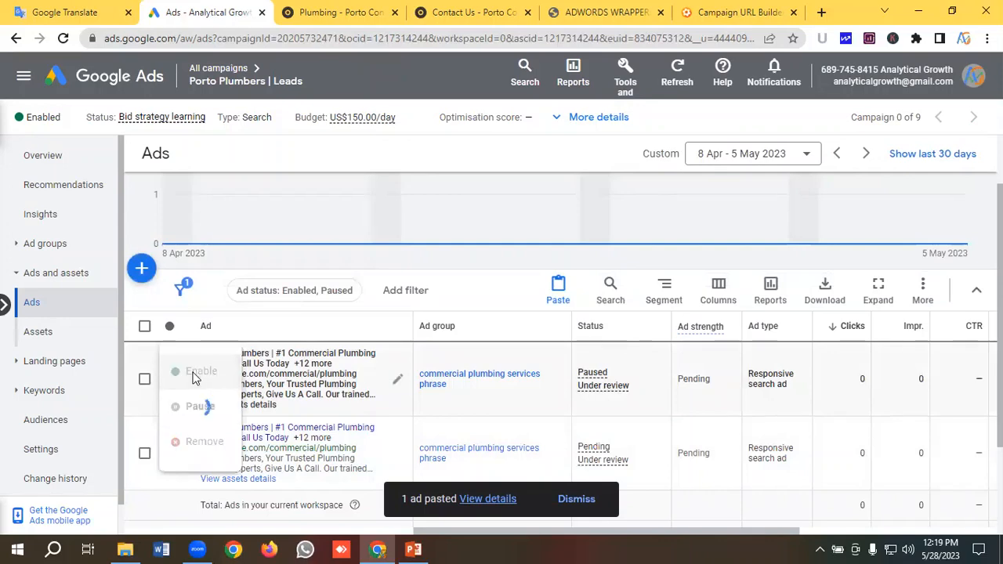
Open the duplicated ad for editing and pin the headline "#1 Commercial Plumbing Service" to show only in position 2.
left_click(248, 379)
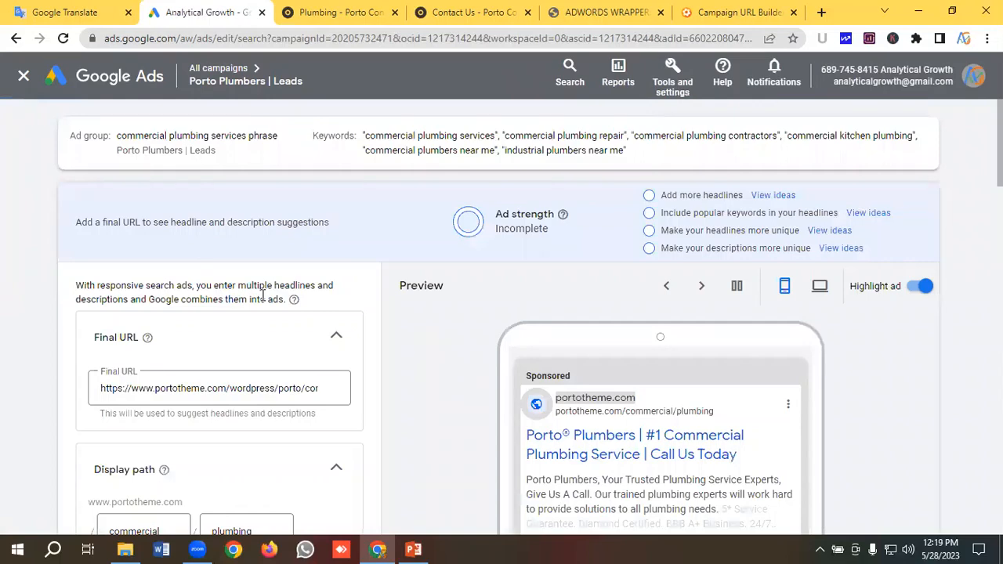
scroll(259, 330, "down", 2)
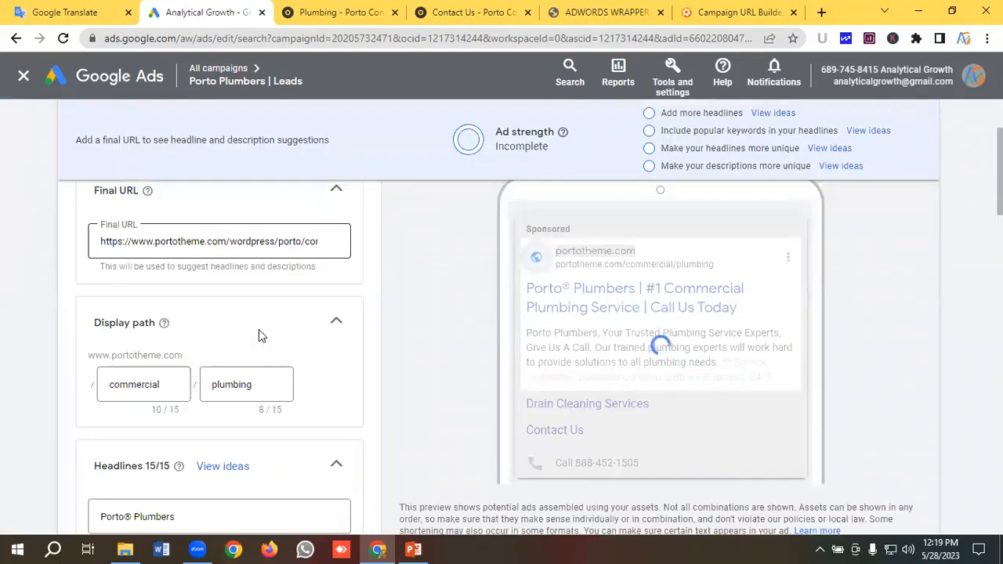
scroll(258, 329, "down", 2)
scroll(260, 332, "down", 2)
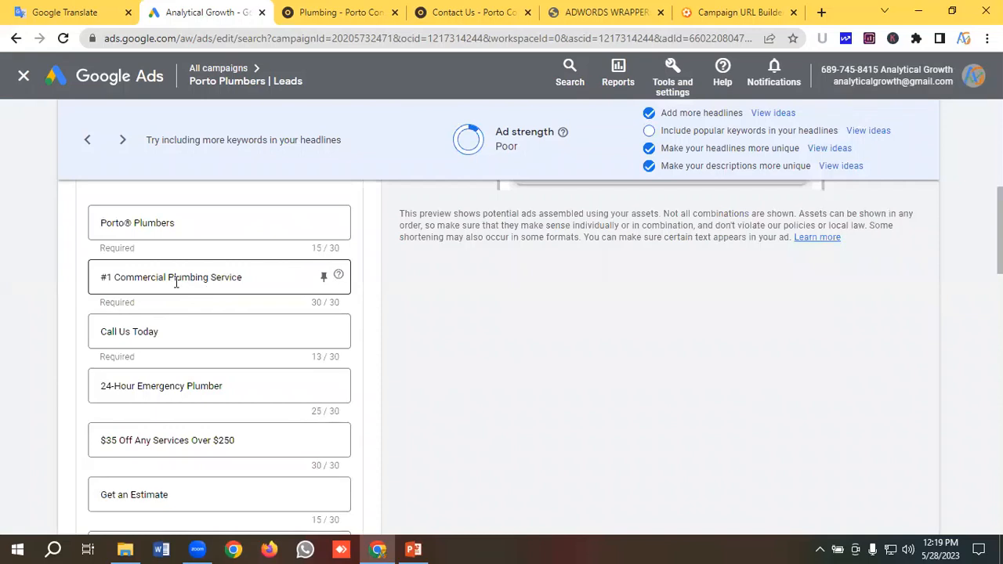
left_click(323, 277)
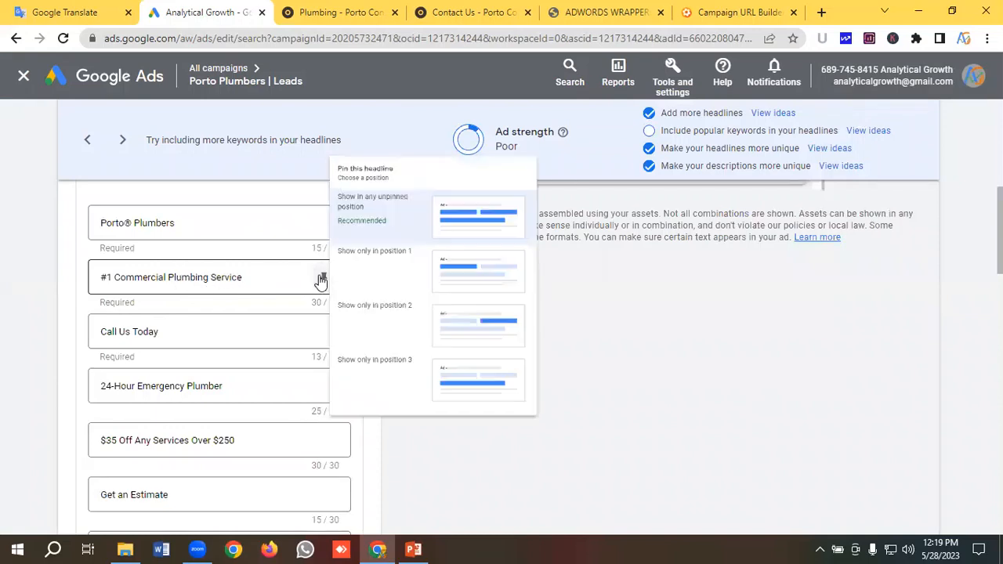
left_click(522, 381)
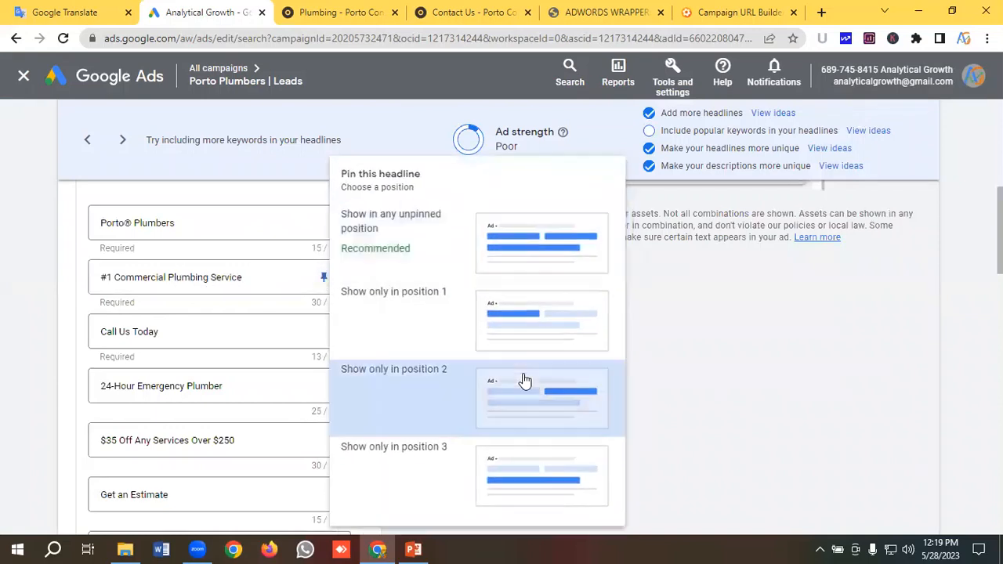
Pin the headlines "Call Us Today" and "24-Hour Emergency Plumber" to show only in position 3.
scroll(289, 297, "down", 1)
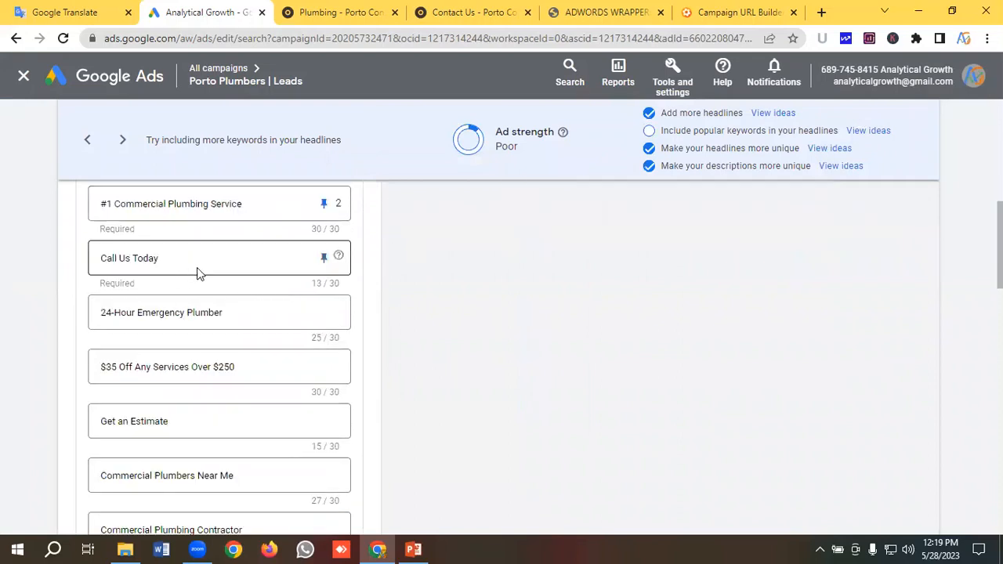
left_click(325, 260)
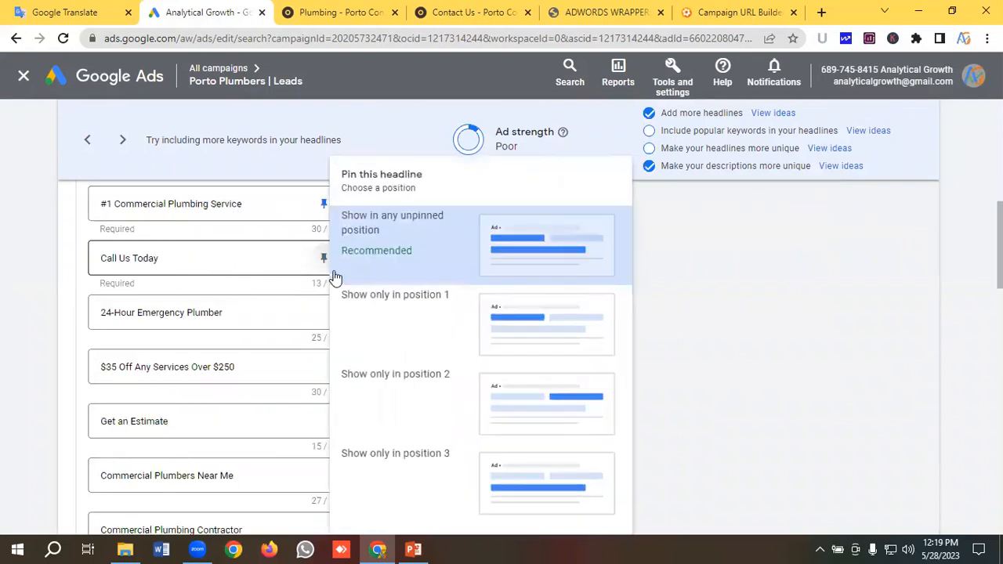
left_click(511, 486)
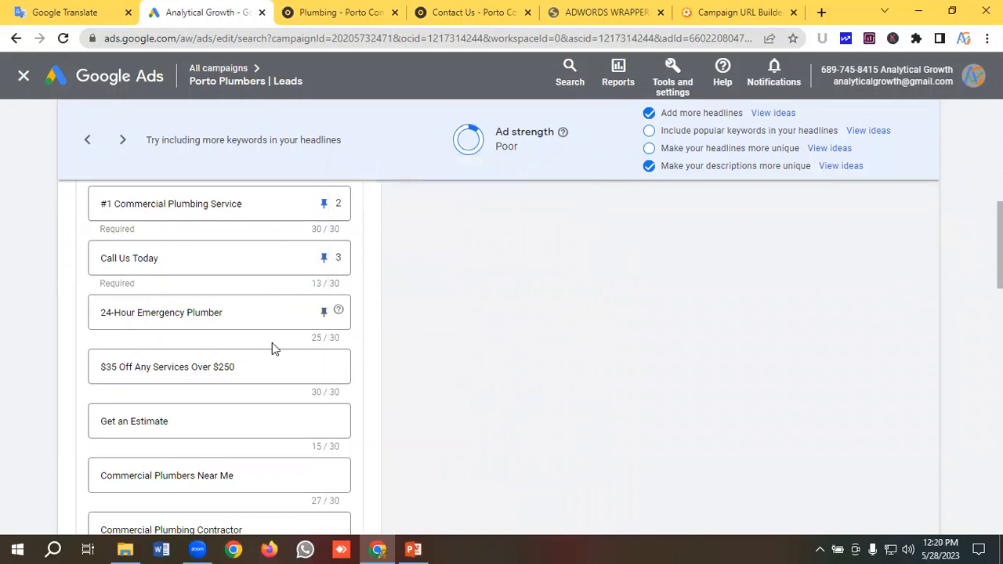
left_click(323, 314)
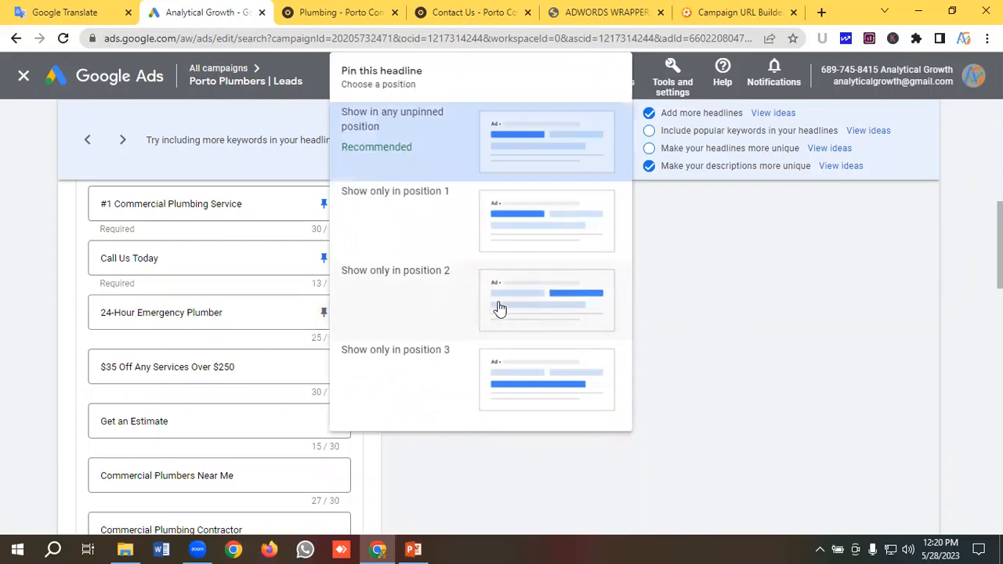
left_click(530, 371)
Pin the headlines "$35 Off Any Services Over $250" and "Get an Estimate" to show only in position 3.
scroll(344, 337, "down", 1)
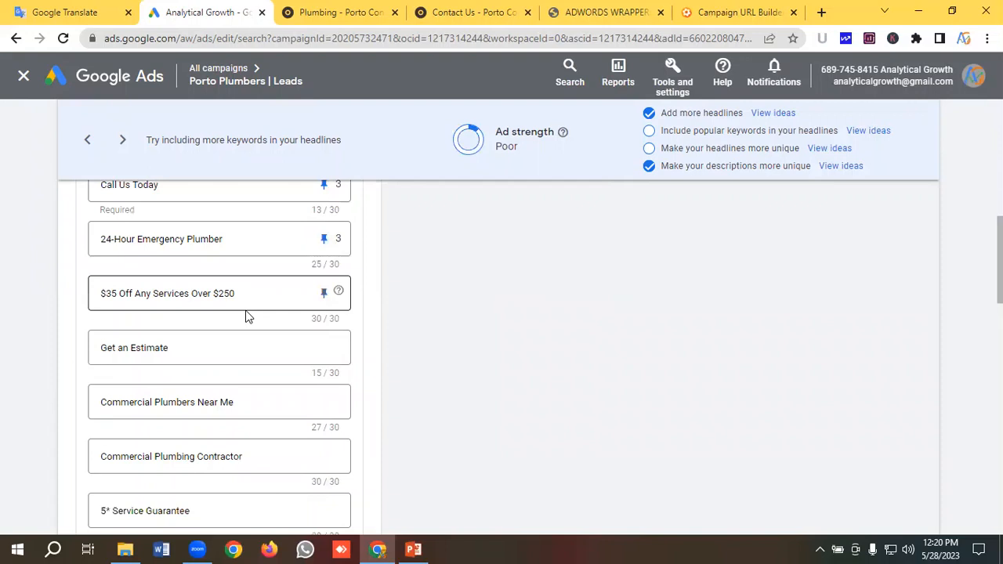
left_click(321, 296)
left_click(531, 486)
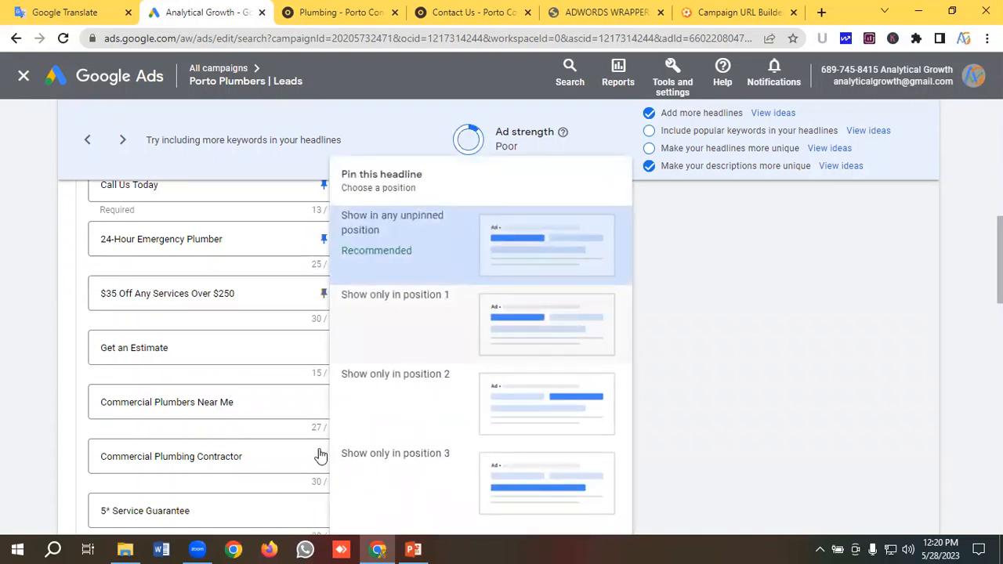
left_click(321, 355)
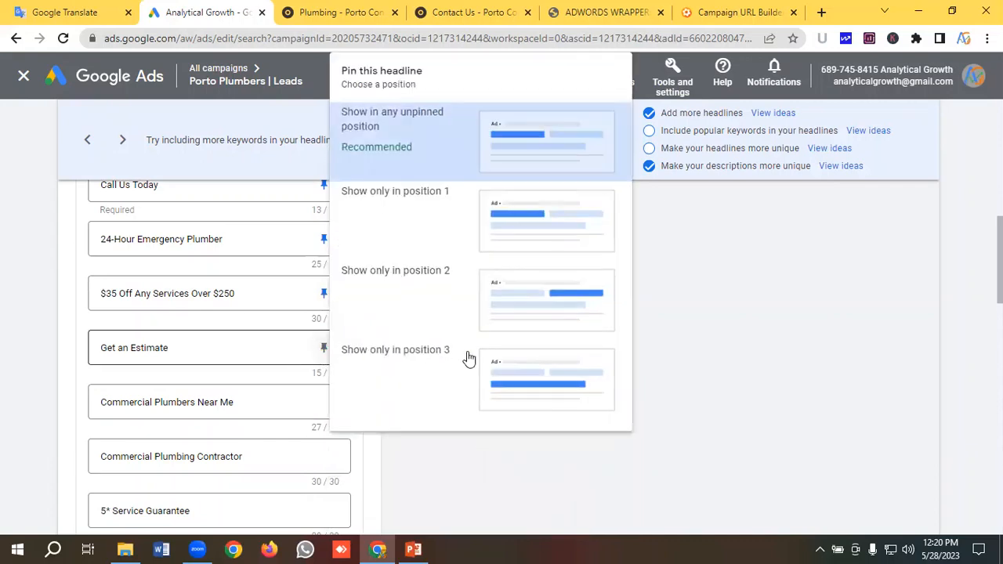
left_click(507, 376)
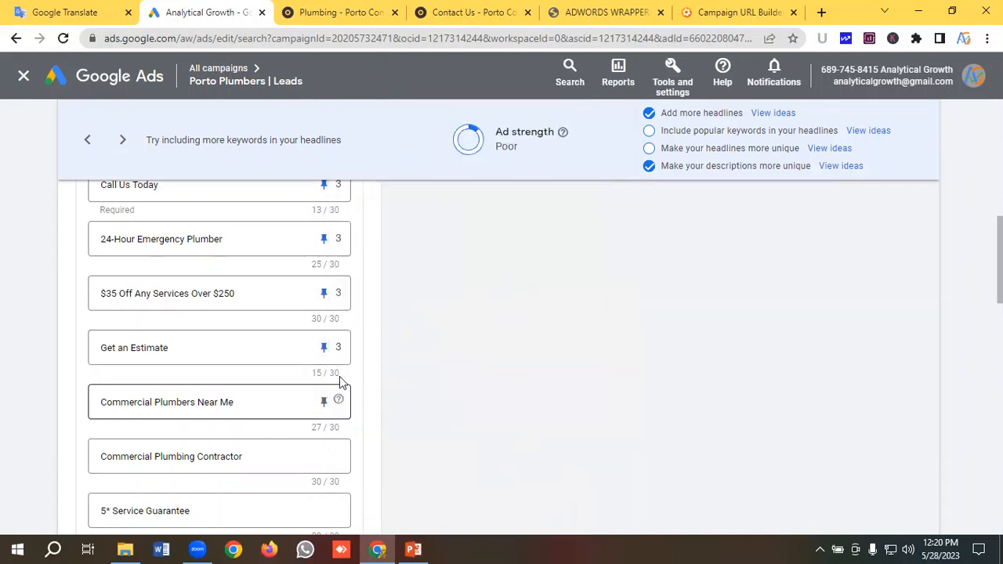
Pin the headlines "Commercial Plumbers Near Me" and "Commercial Plumbing Contractor" to show only in position 2.
left_click(324, 401)
left_click(502, 311)
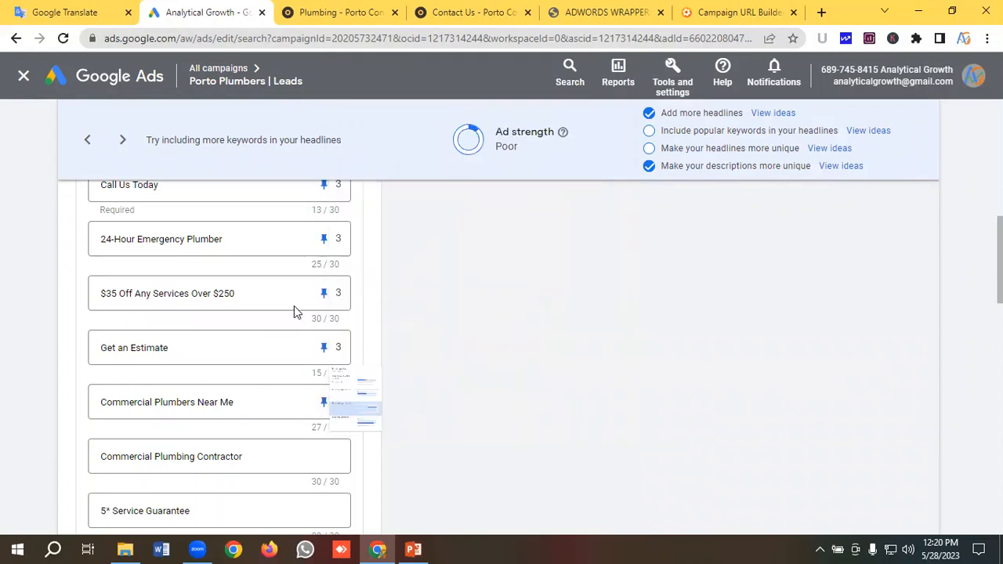
scroll(294, 307, "down", 1)
left_click(324, 382)
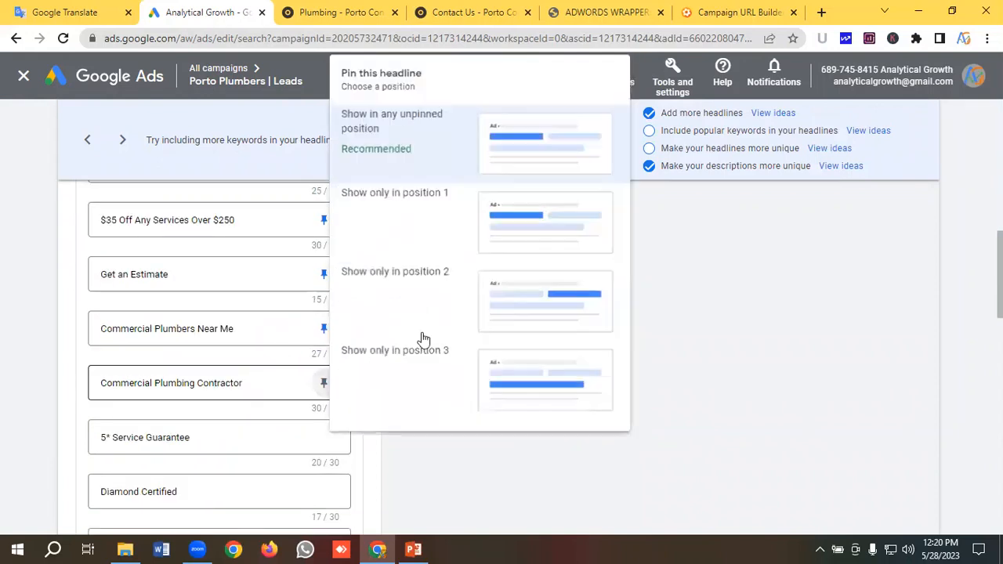
left_click(524, 300)
Pin the headlines "5* Service Guarantee", "Diamond Certified" and "BBB A+ Business" to show only in position 3.
scroll(270, 308, "down", 1)
mouse_move(278, 362)
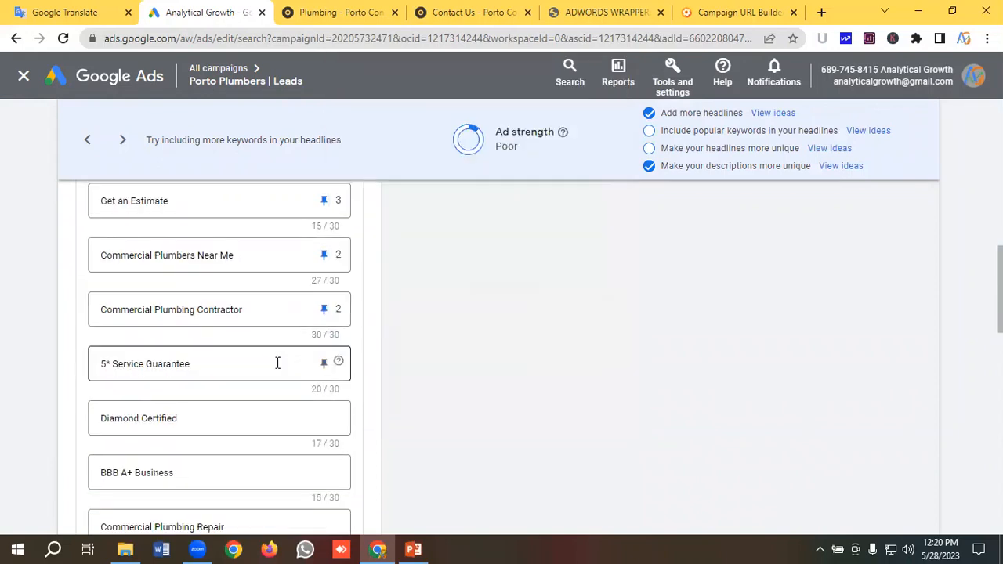
left_click(324, 363)
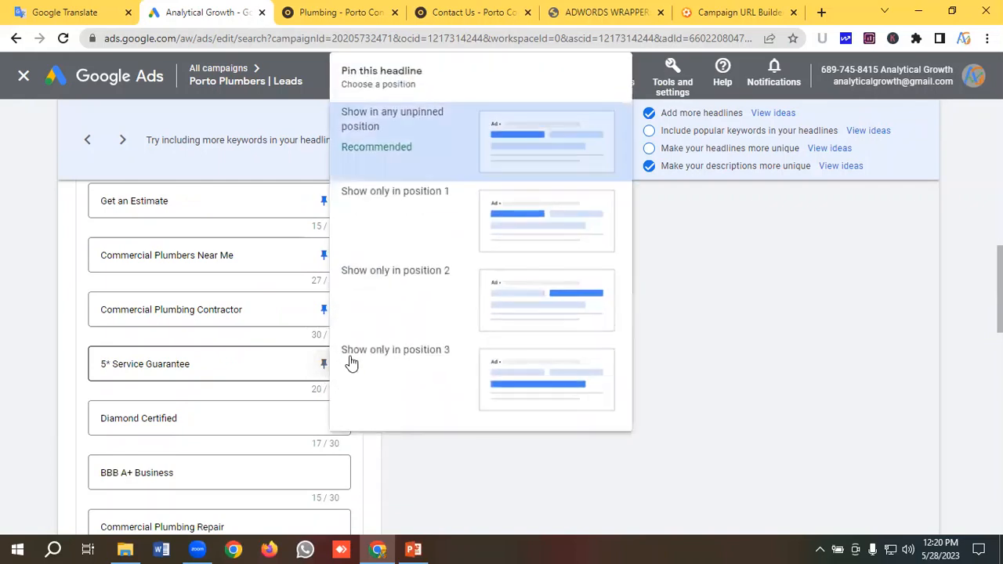
left_click(526, 369)
scroll(239, 338, "down", 1)
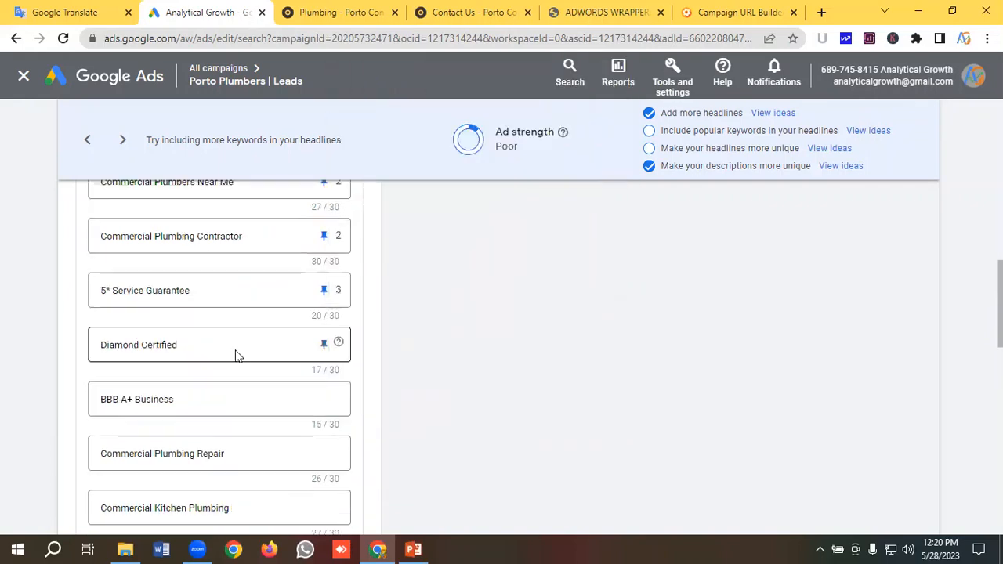
left_click(324, 345)
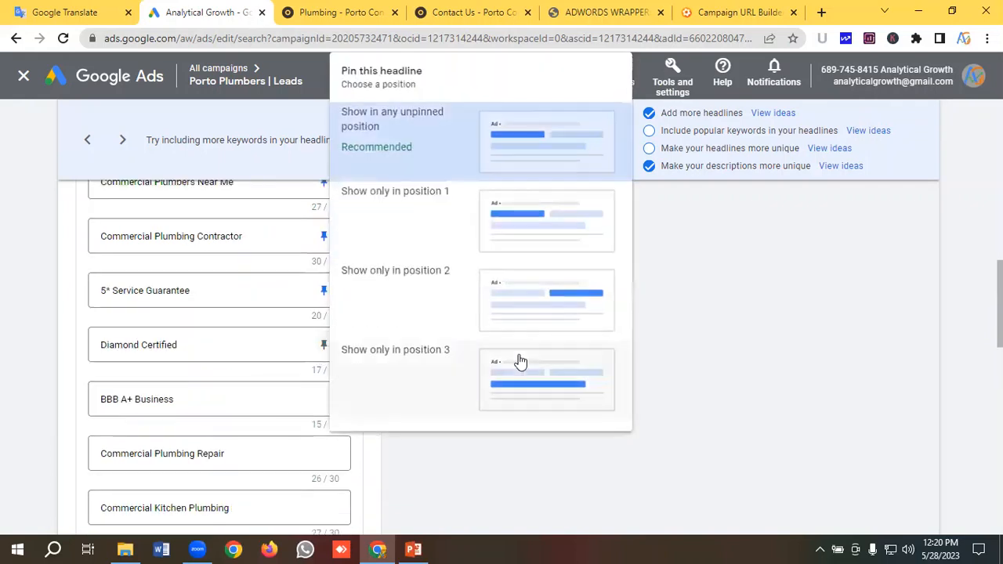
left_click(519, 358)
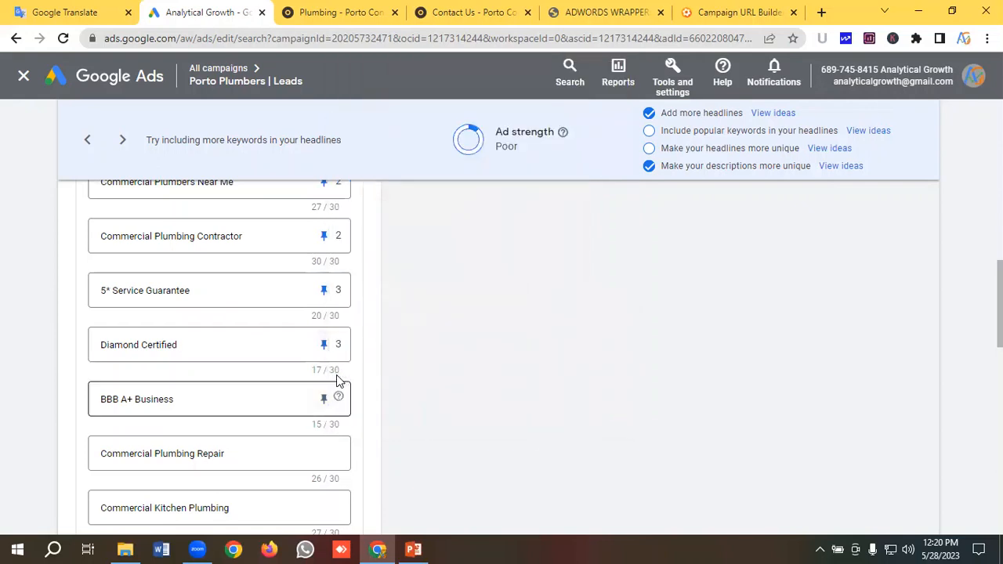
left_click(337, 376)
left_click(520, 369)
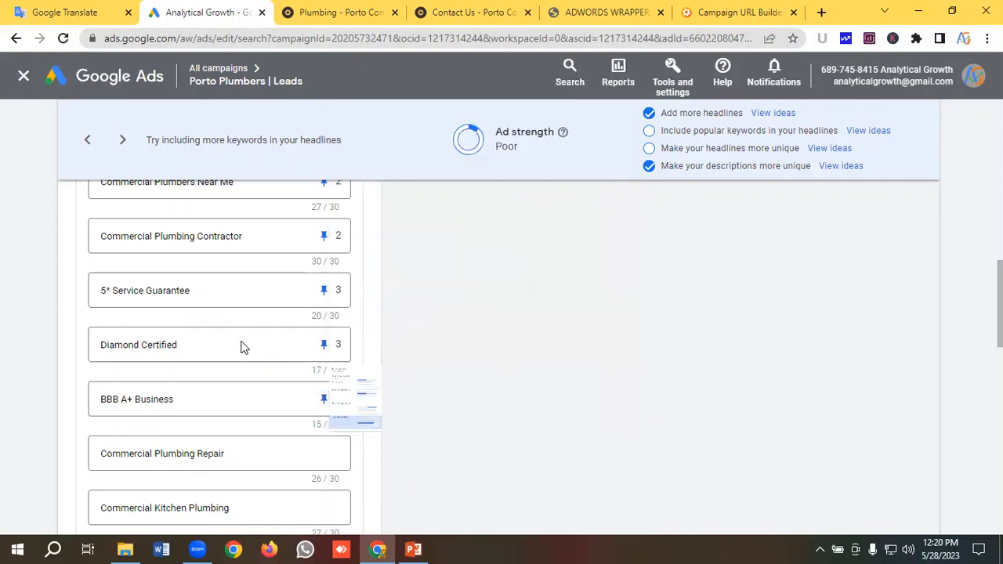
Pin the headlines "Commercial Plumbing Repair" and "Commercial Kitchen Plumbing" to show only in position 2.
scroll(243, 347, "down", 1)
mouse_move(298, 369)
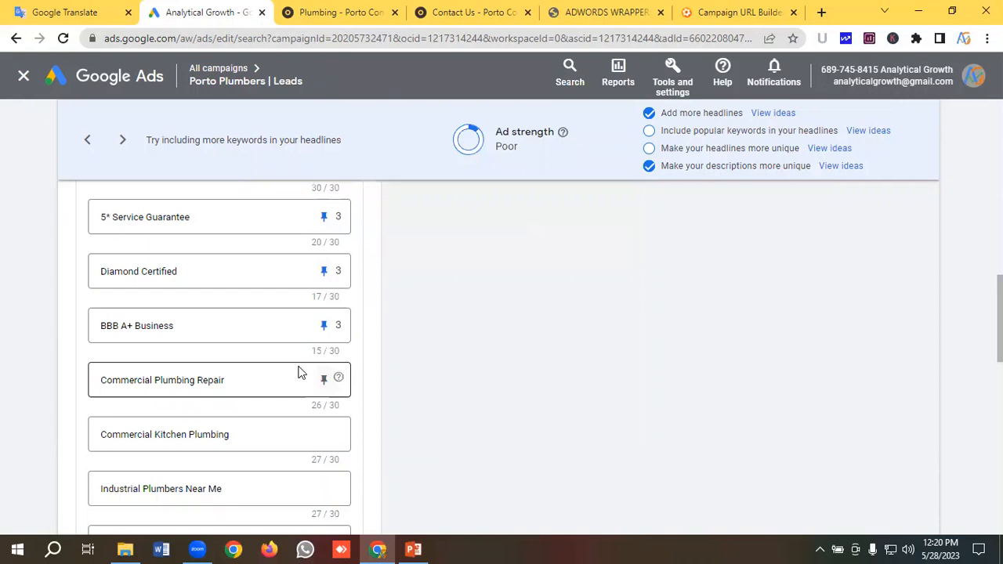
left_click(324, 380)
left_click(499, 298)
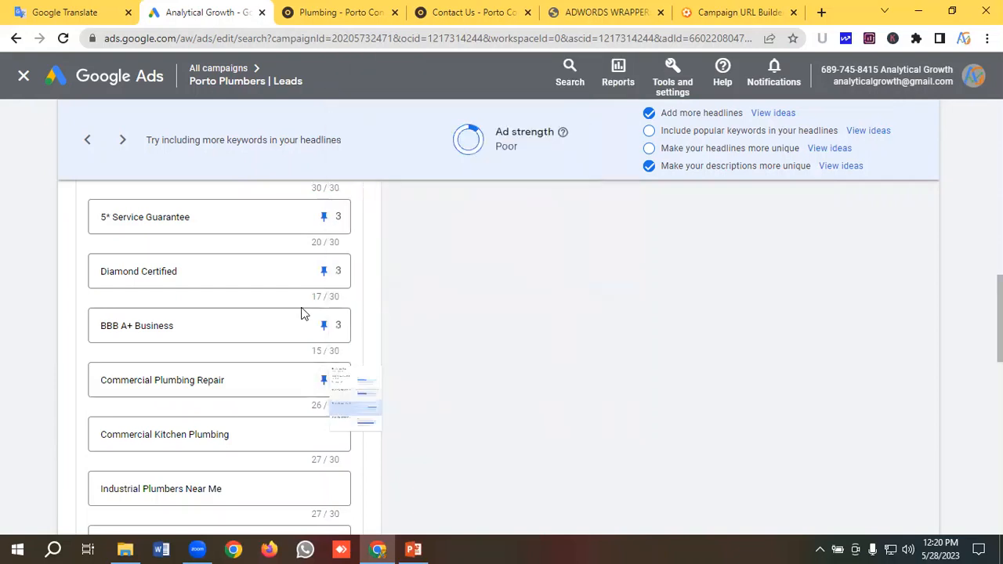
scroll(289, 304, "down", 1)
mouse_move(314, 365)
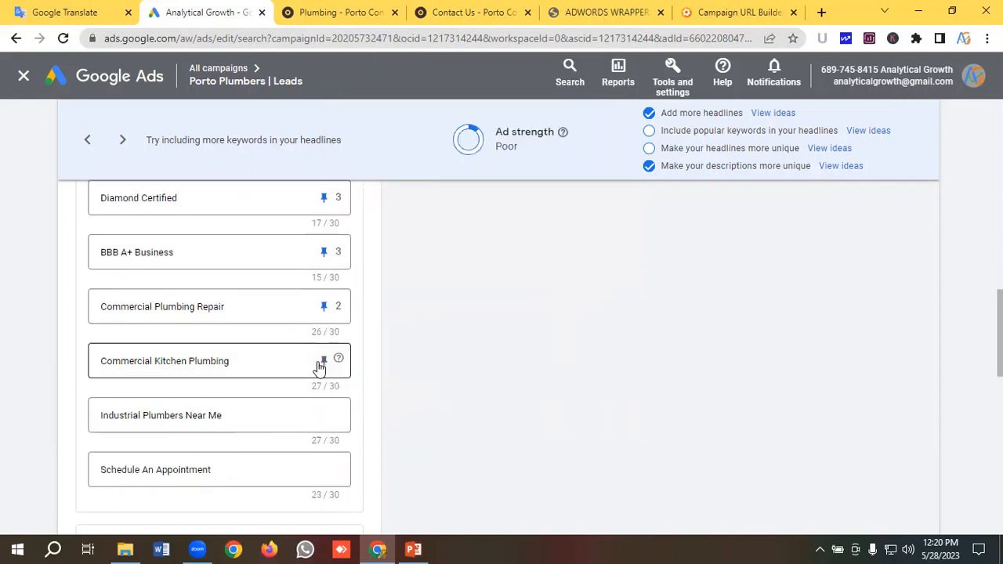
left_click(324, 363)
left_click(538, 287)
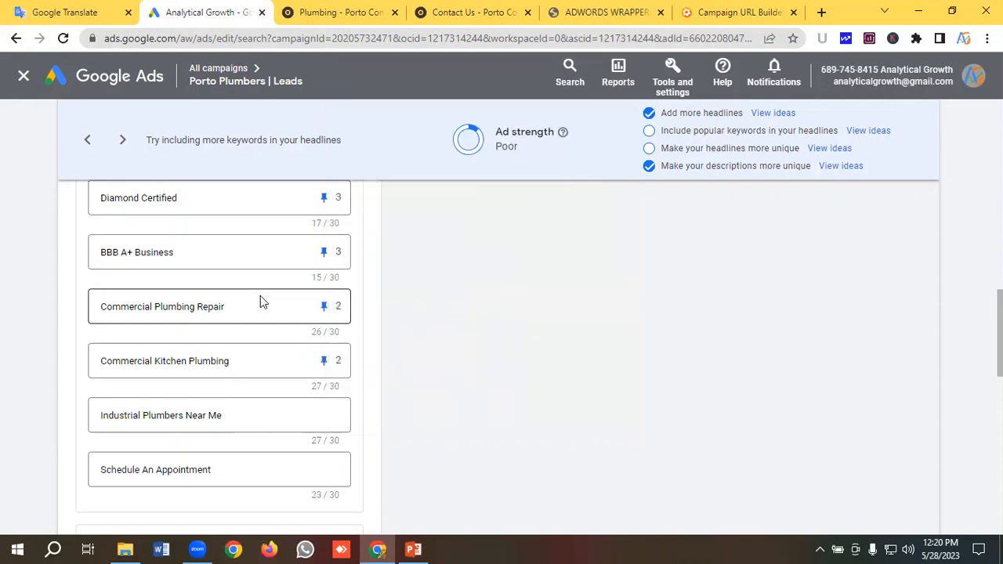
Pin the headline "Industrial Plumbers Near Me" to position 2 and "Schedule An Appointment" to position 3.
scroll(260, 295, "down", 1)
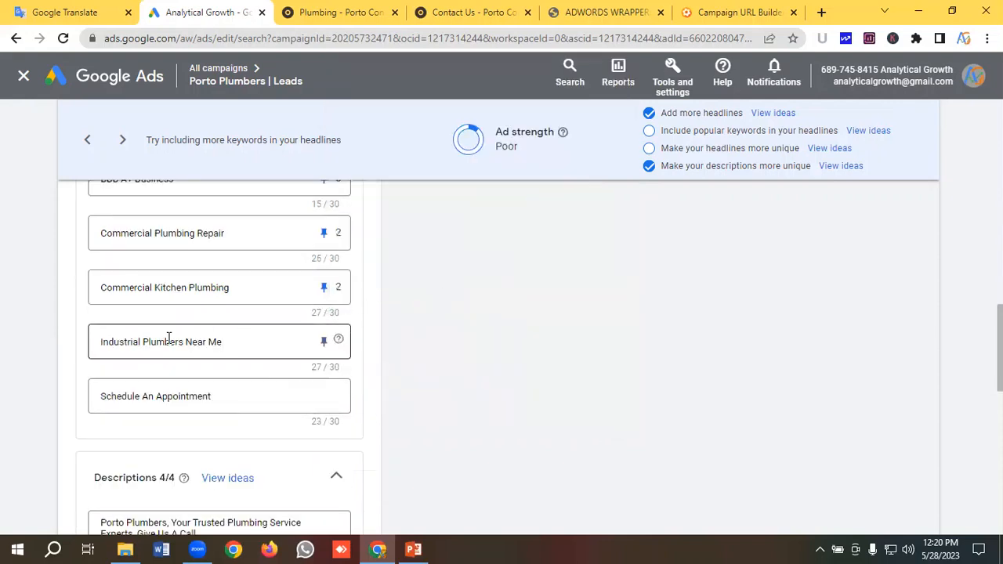
left_click(324, 342)
left_click(537, 300)
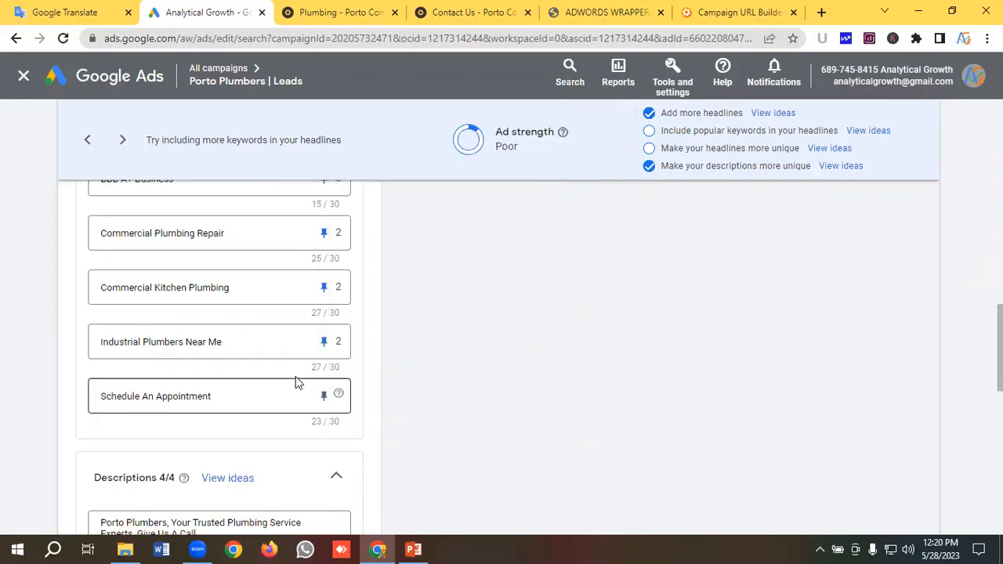
left_click(324, 396)
left_click(524, 371)
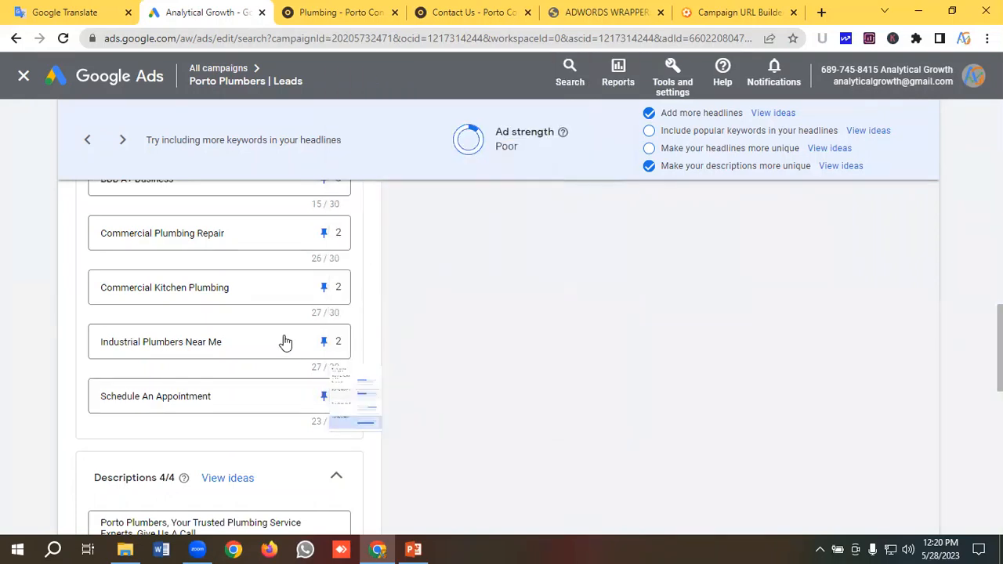
Pin the description starting "Porto Plumbers, Your Trusted" to position 1 and the one starting "Our trained plumbing experts" to position 2.
scroll(233, 320, "down", 2)
scroll(234, 319, "down", 1)
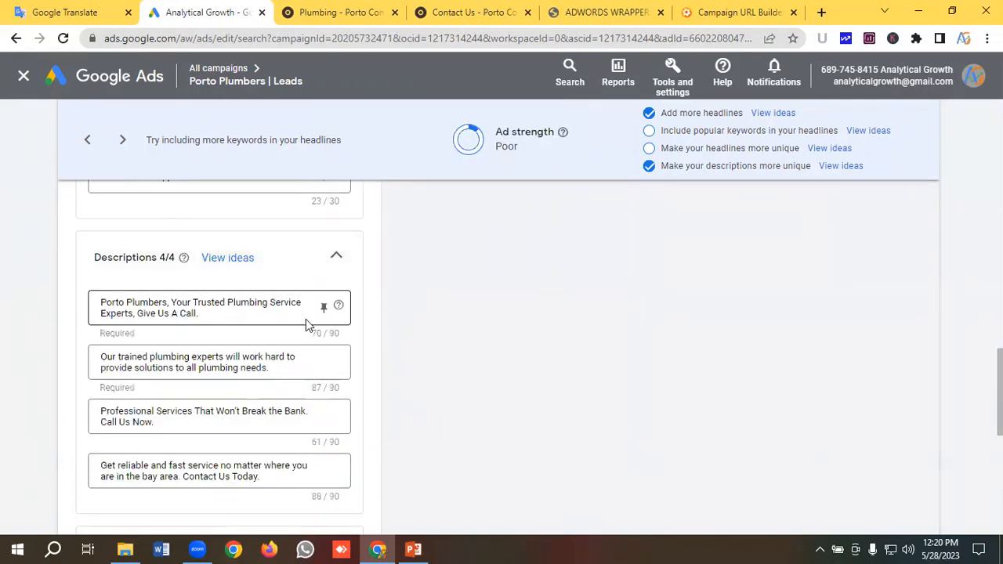
left_click(323, 308)
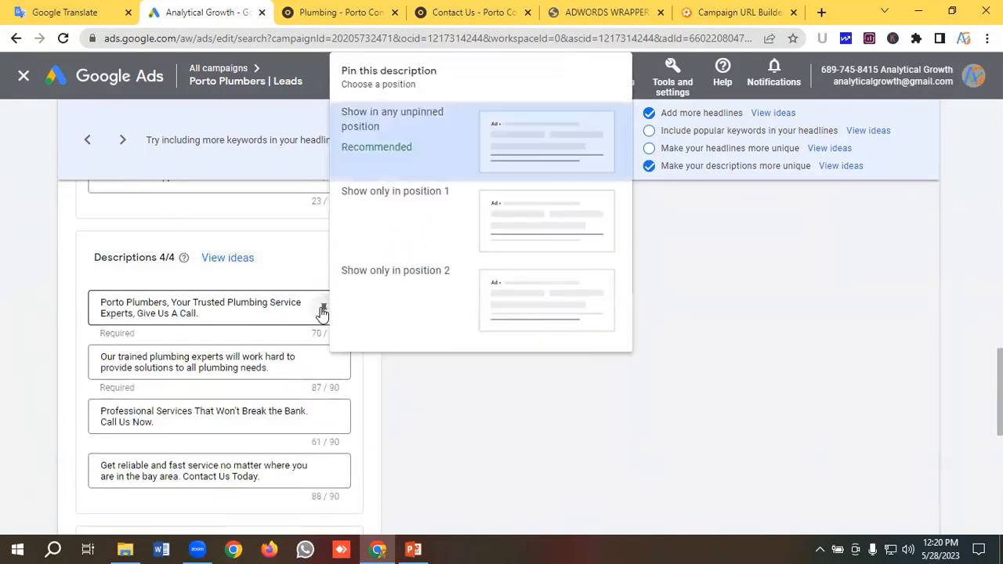
left_click(517, 221)
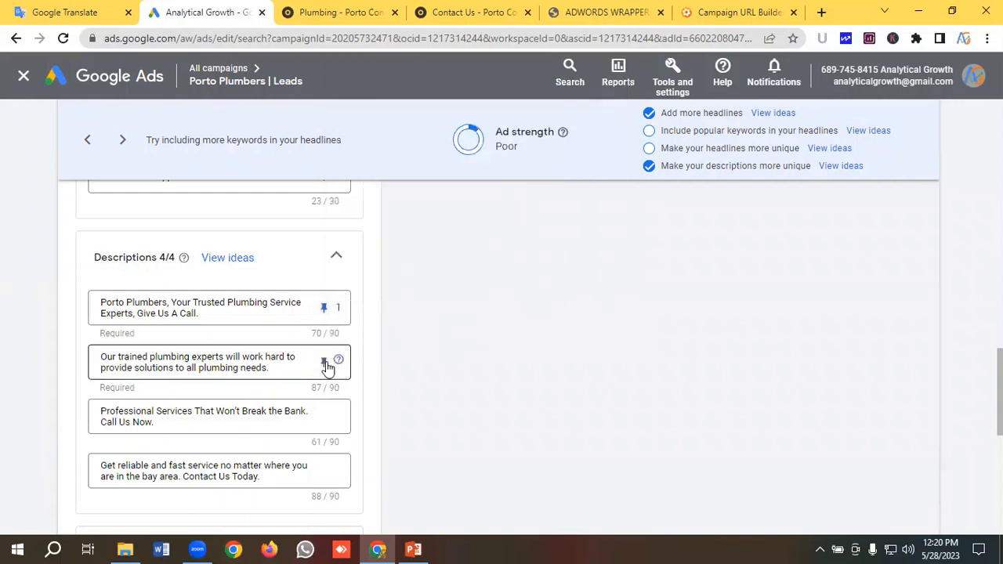
left_click(325, 362)
left_click(520, 310)
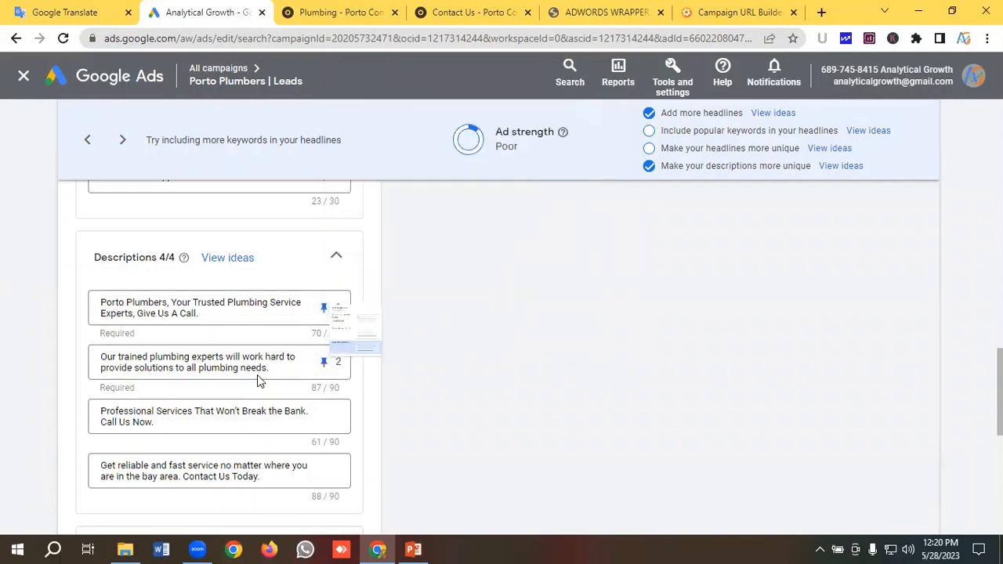
Pin the description starting "Professional Services That Won't Break the Bank" to position 1 and the one starting "Get reliable and fast service" to position 2.
left_click(324, 416)
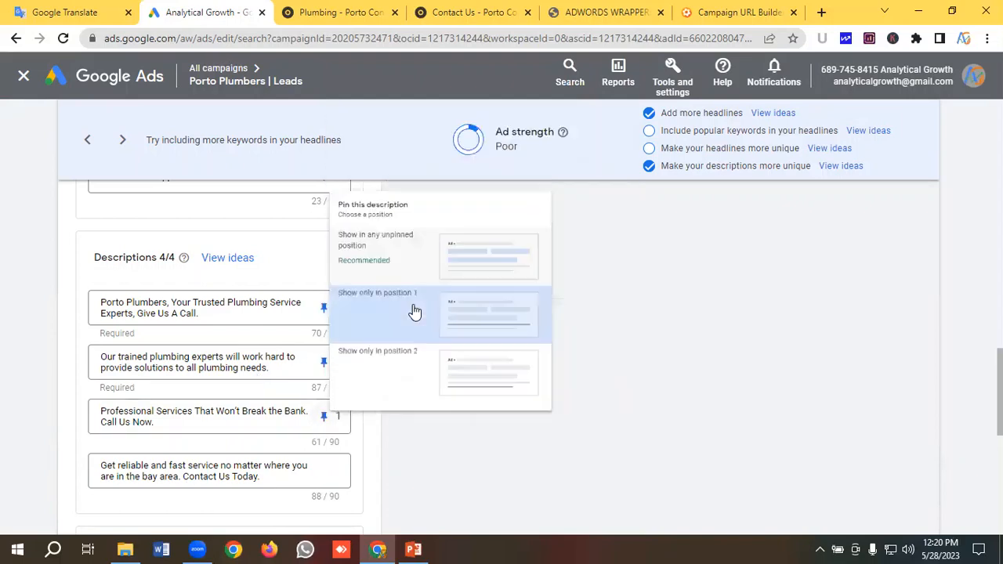
left_click(414, 249)
left_click(322, 471)
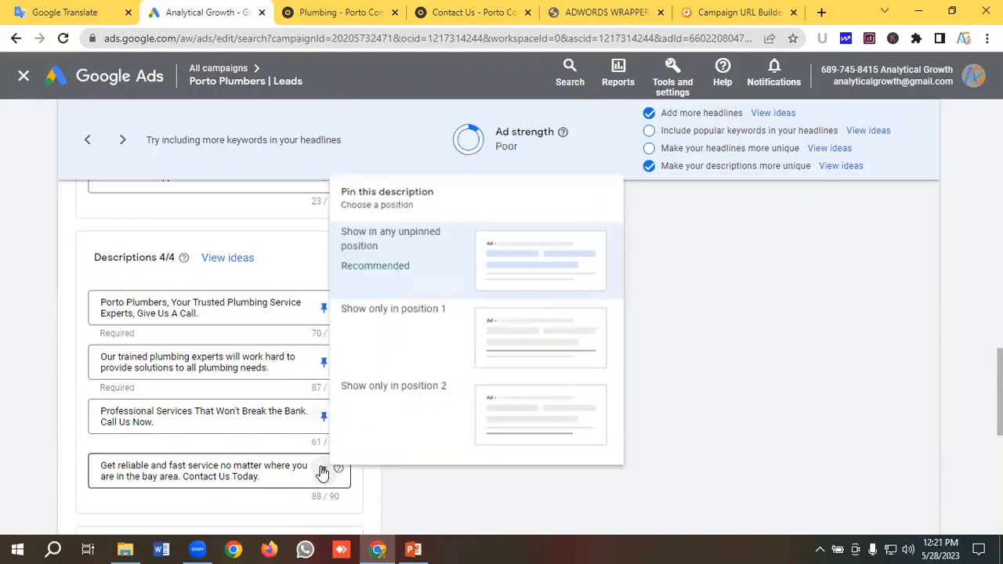
left_click(510, 383)
scroll(329, 358, "up", 1)
scroll(311, 353, "up", 15)
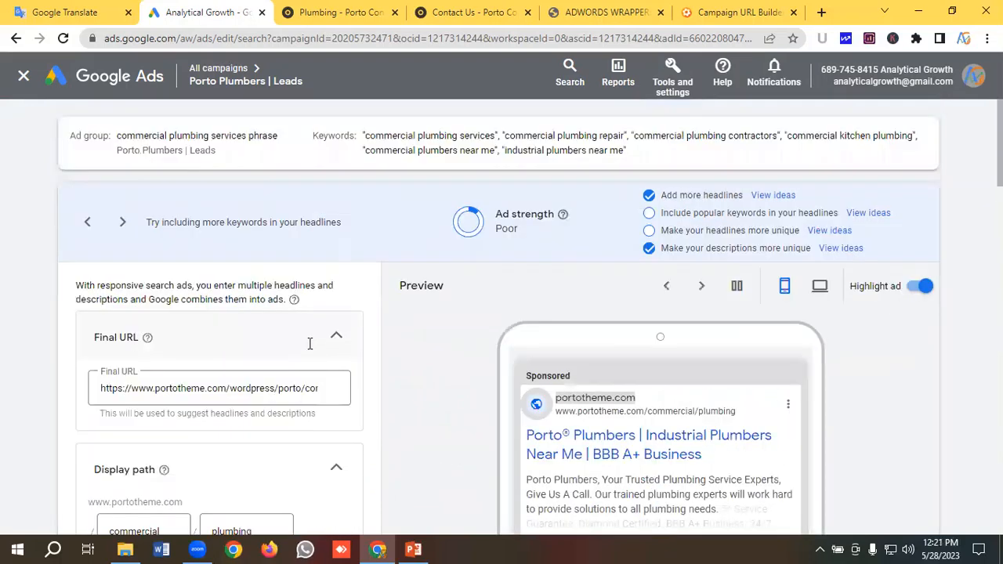
Review the duplicated responsive search ad's preview, pinned assets and sitelinks, and save the ad.
scroll(310, 345, "down", 2)
scroll(475, 322, "up", 1)
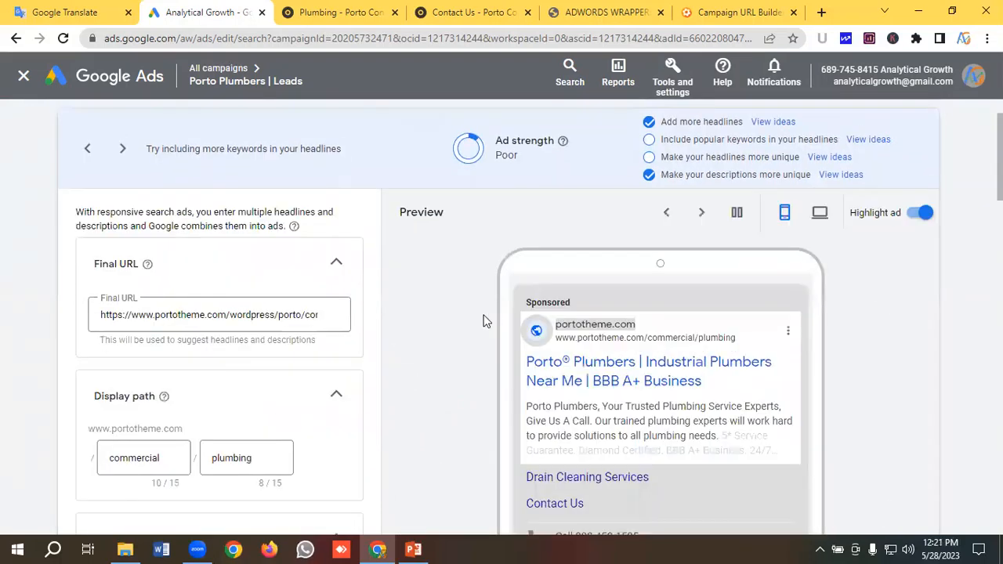
scroll(485, 319, "down", 1)
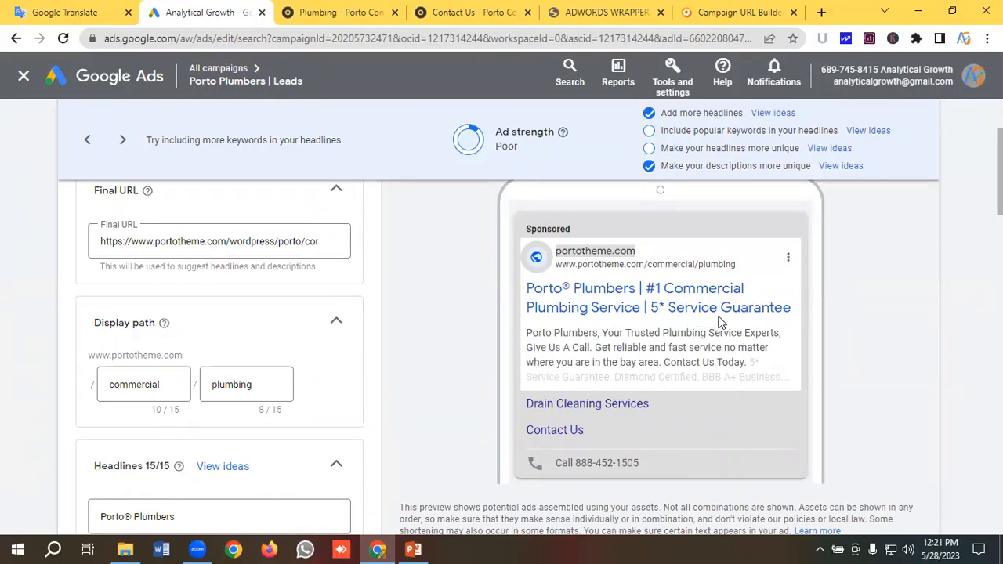
scroll(682, 321, "down", 1)
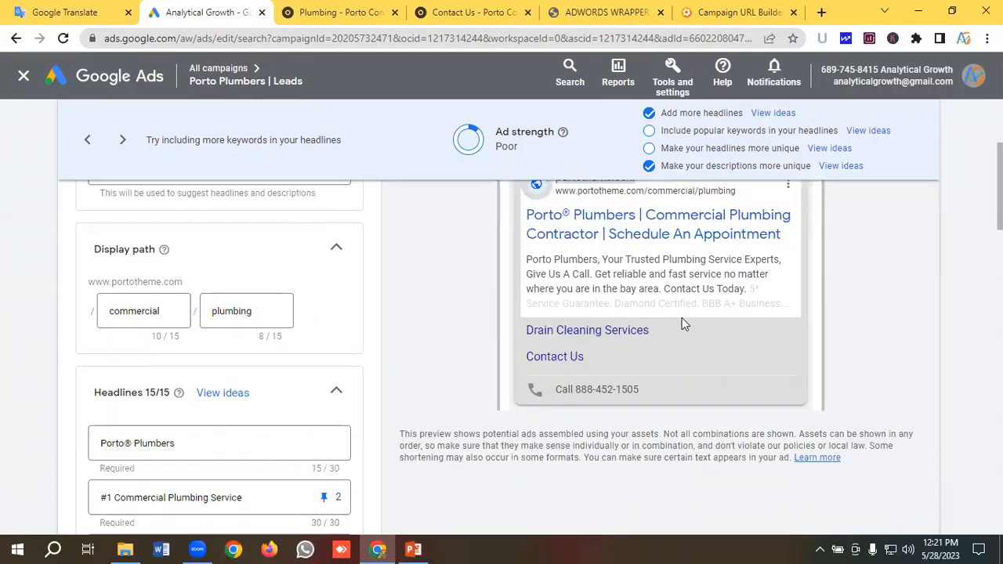
scroll(242, 340, "down", 10)
scroll(243, 340, "down", 10)
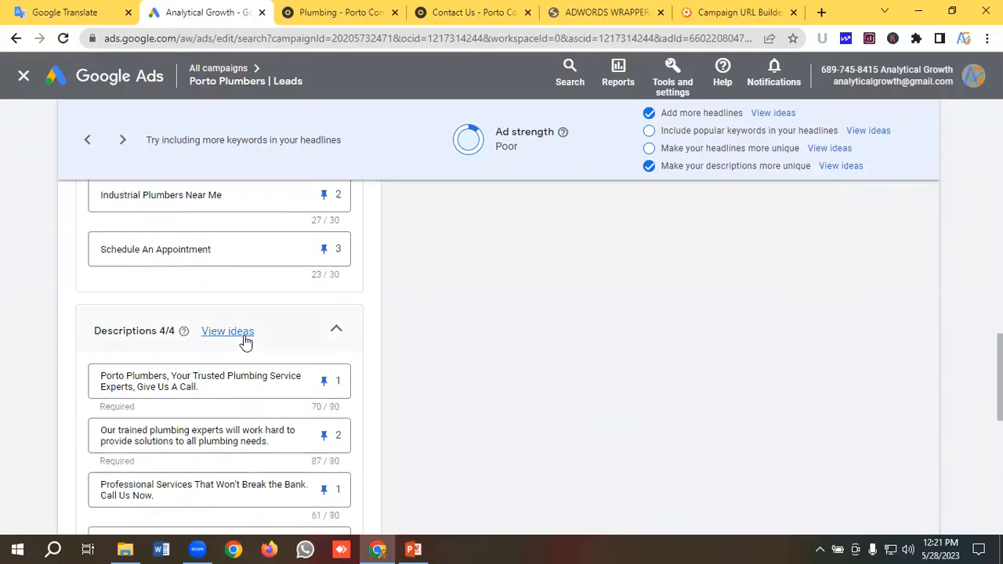
scroll(250, 342, "up", 2)
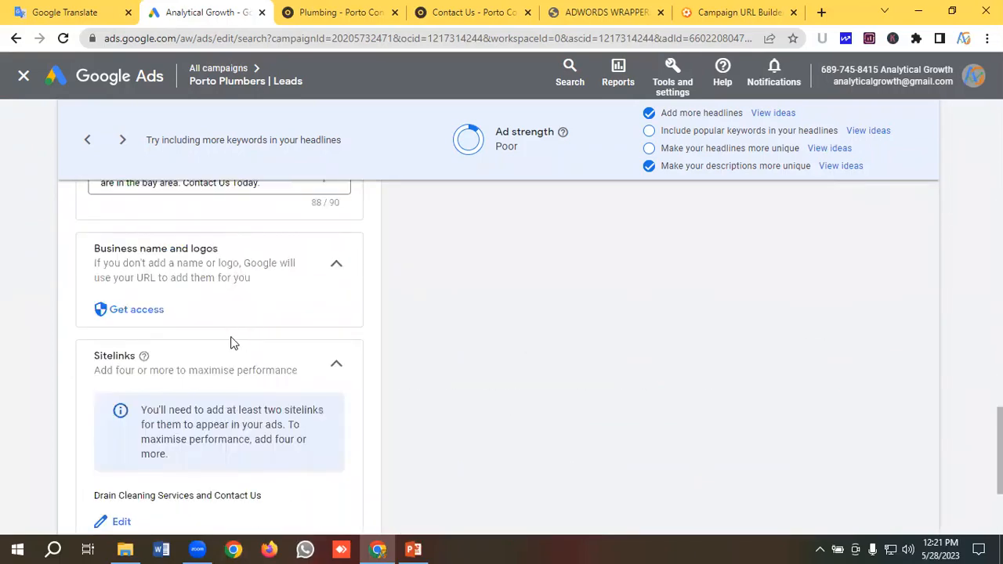
scroll(235, 341, "down", 1)
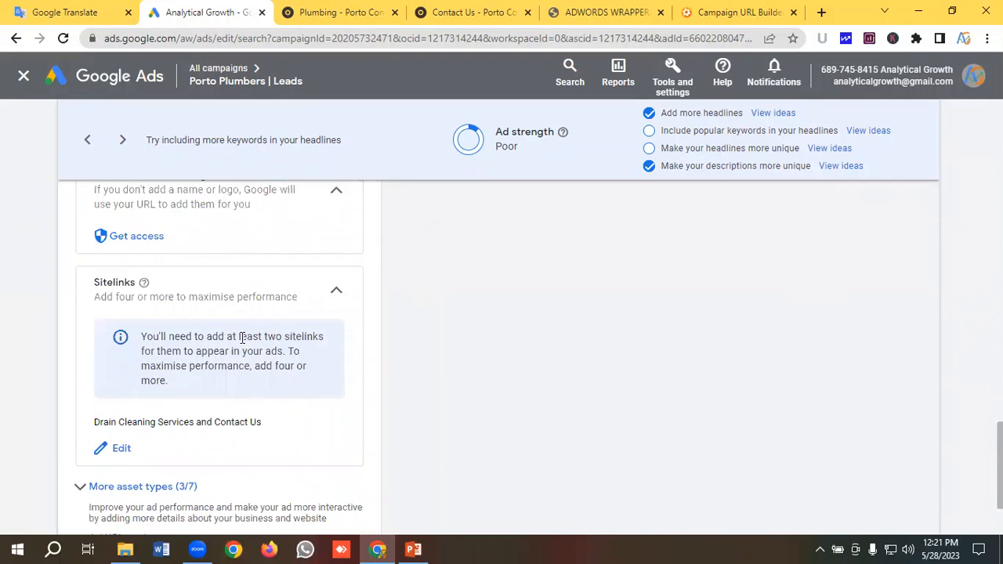
scroll(243, 341, "down", 1)
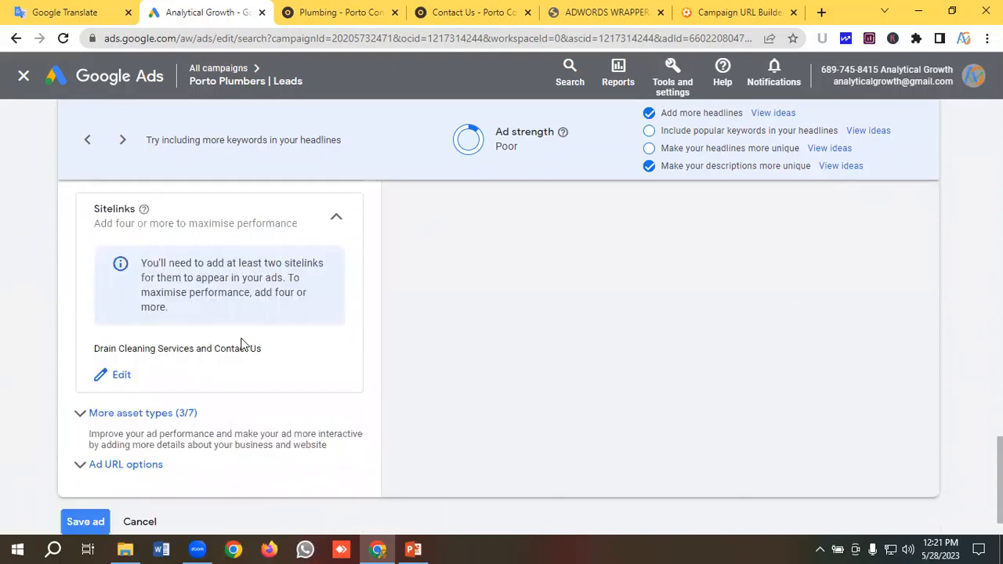
scroll(241, 345, "down", 1)
left_click(88, 470)
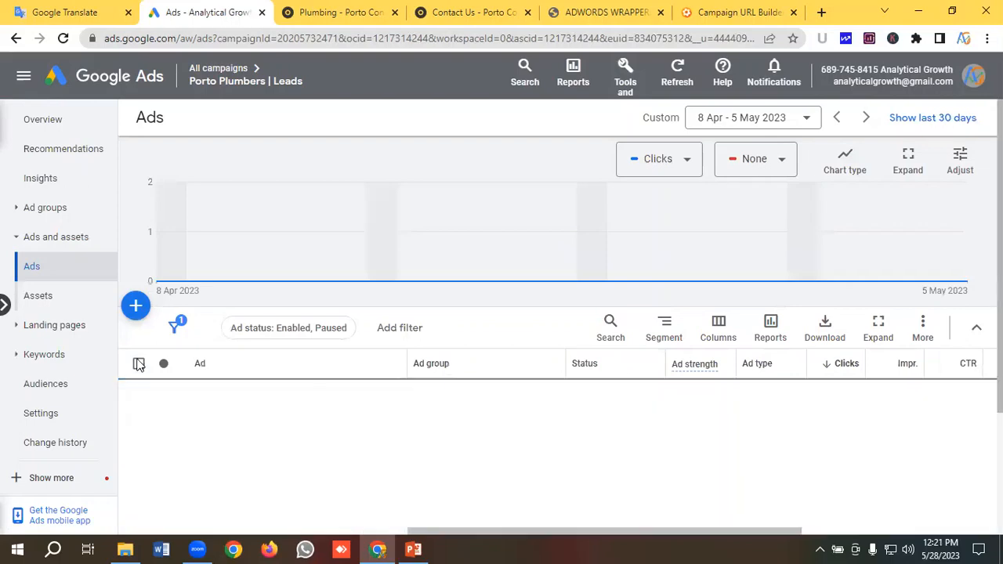
Change the campaign's bid strategy to Manual CPC with Enhanced CPC optimised for conversions, and save the setting.
scroll(167, 390, "down", 3)
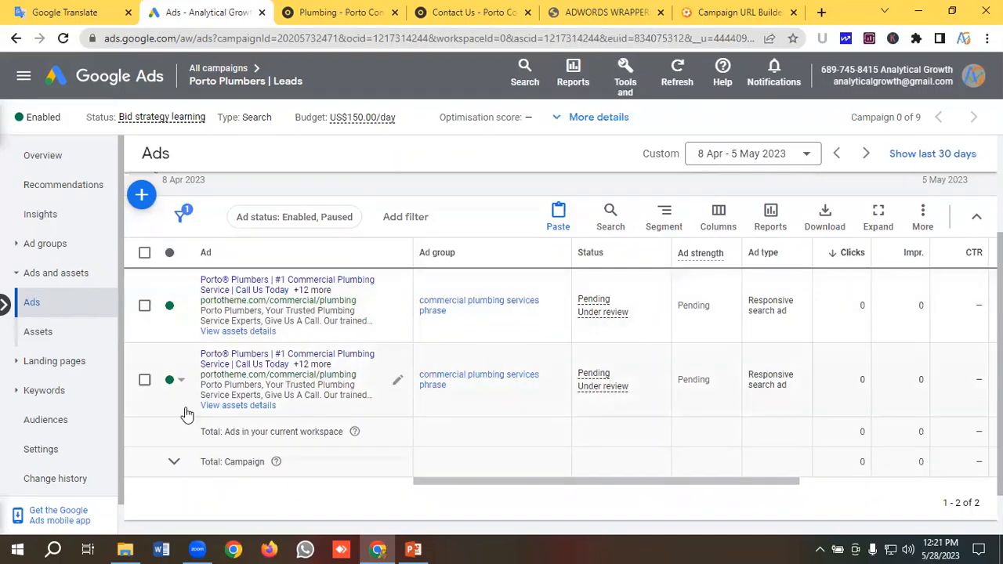
scroll(94, 359, "down", 1)
left_click(47, 419)
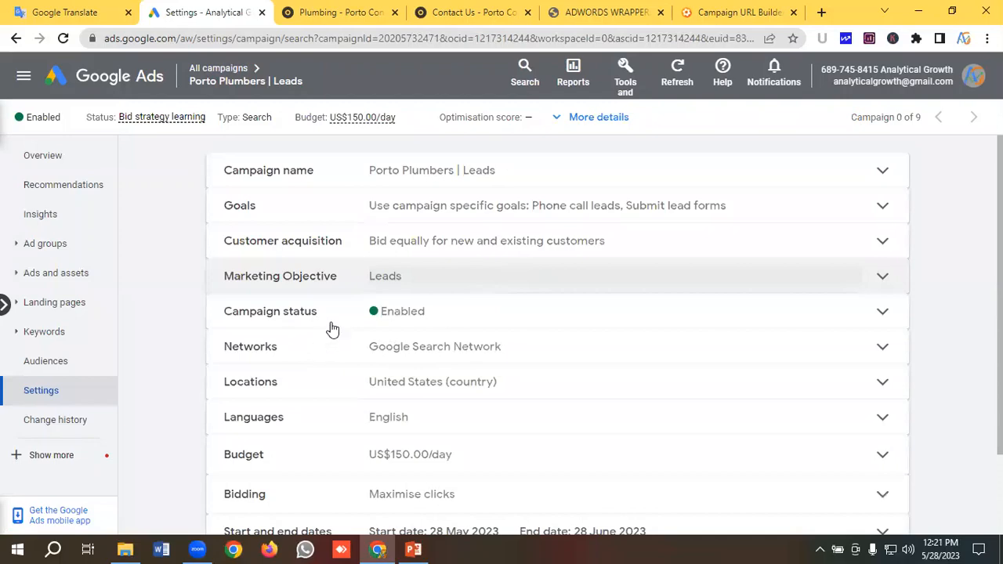
scroll(331, 329, "down", 2)
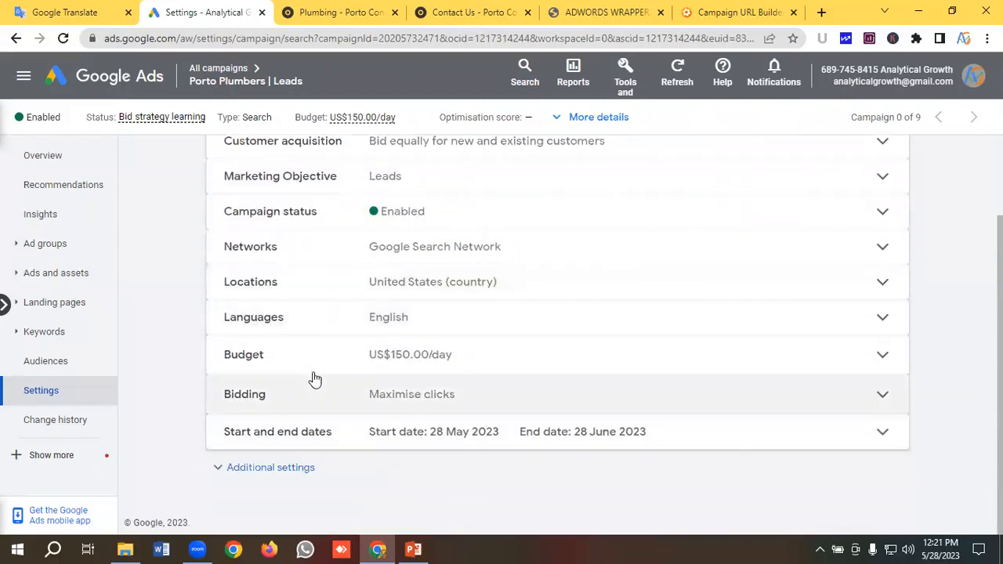
left_click(255, 386)
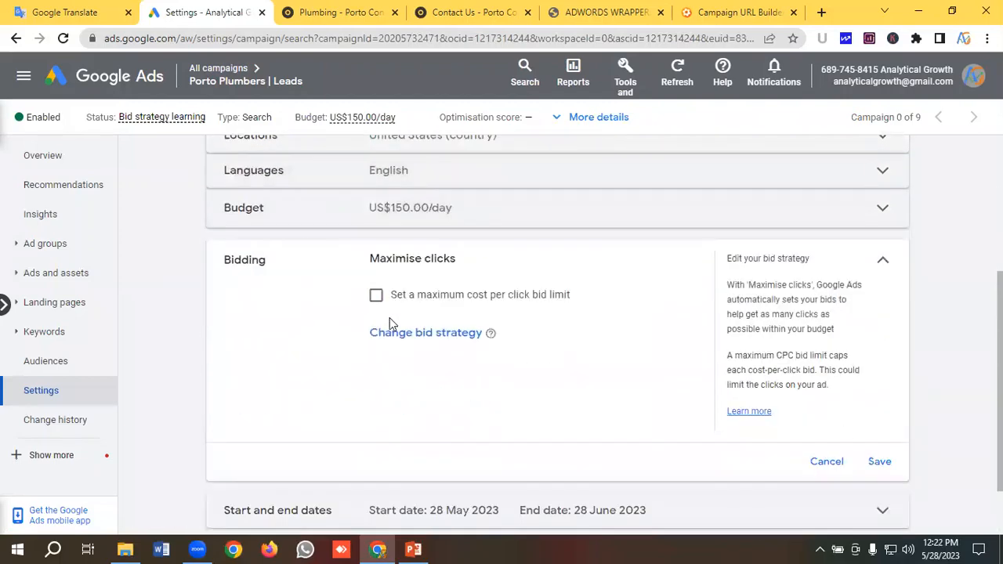
left_click(423, 336)
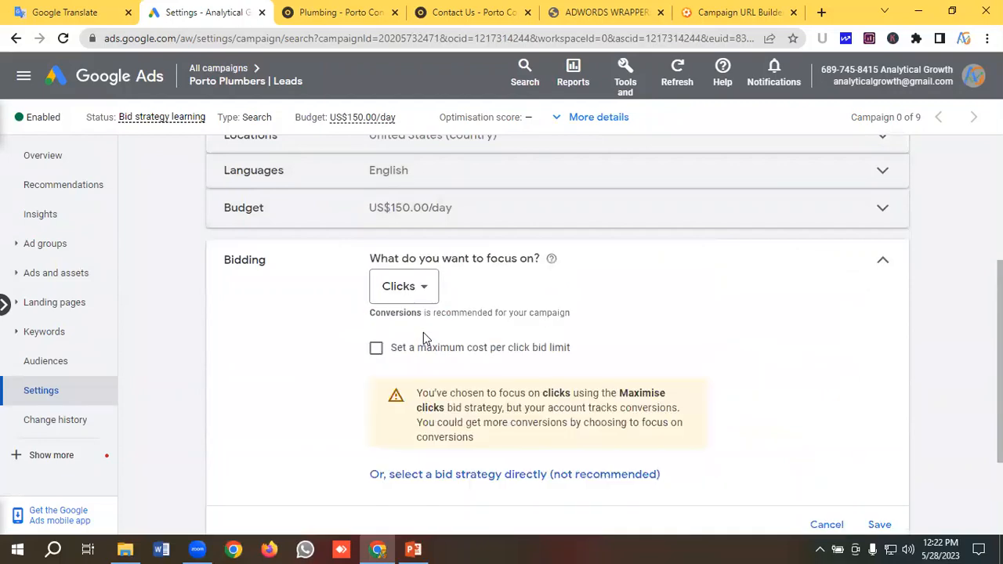
scroll(468, 294, "down", 2)
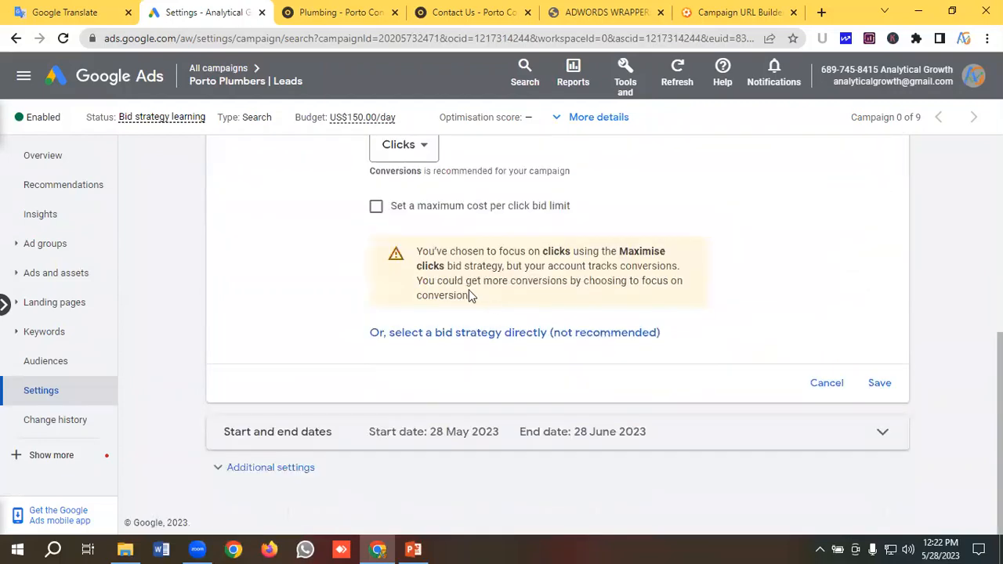
left_click(482, 335)
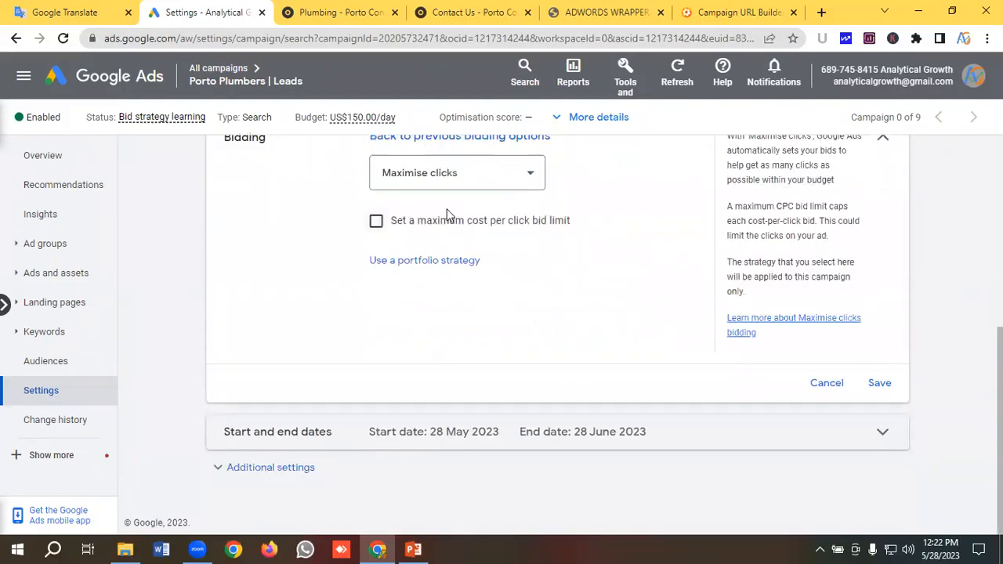
left_click(448, 176)
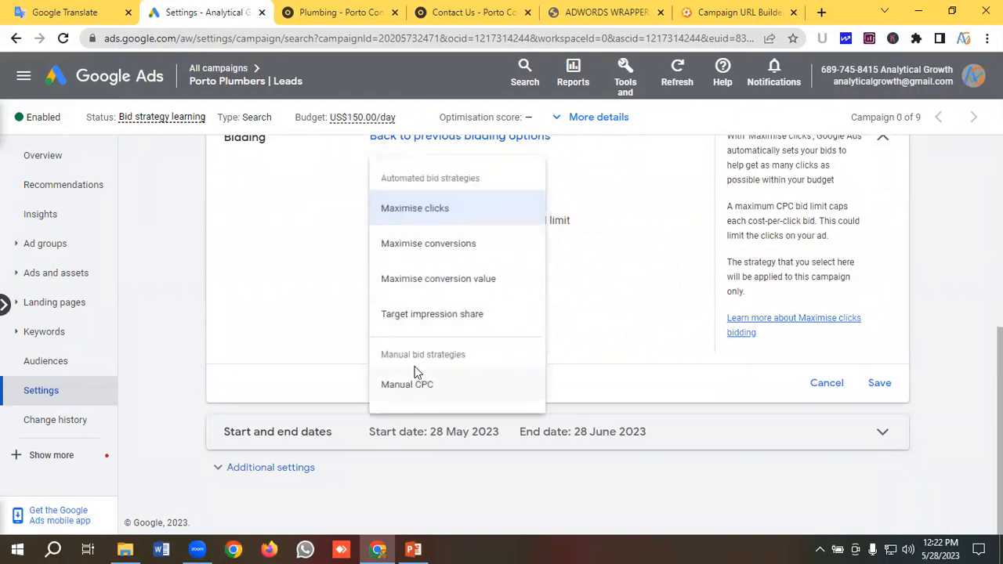
left_click(416, 376)
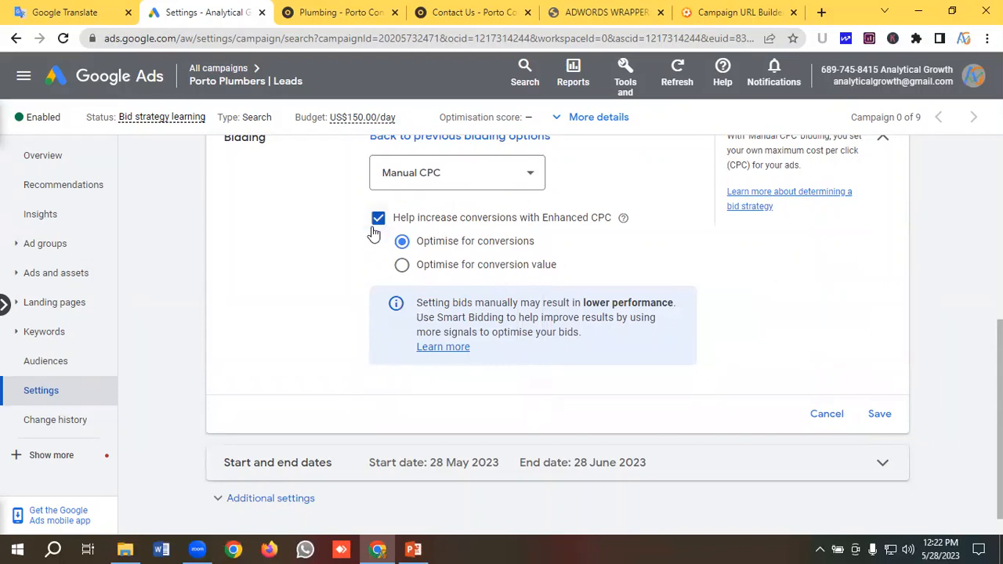
left_click(880, 415)
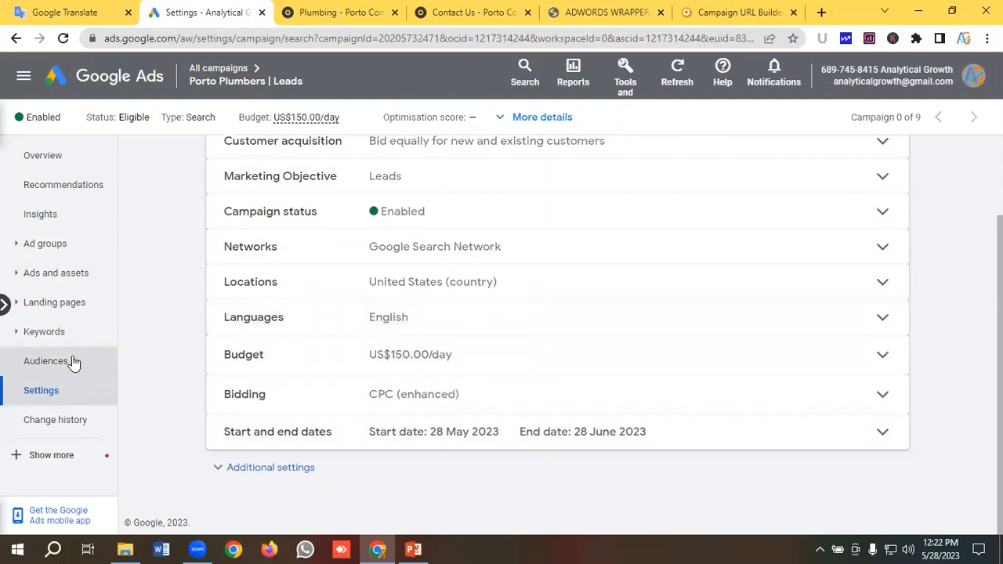
Set the default maximum CPC of the "commercial plumbing services phrase" ad group to US$35.00 and confirm the large increase.
left_click(52, 248)
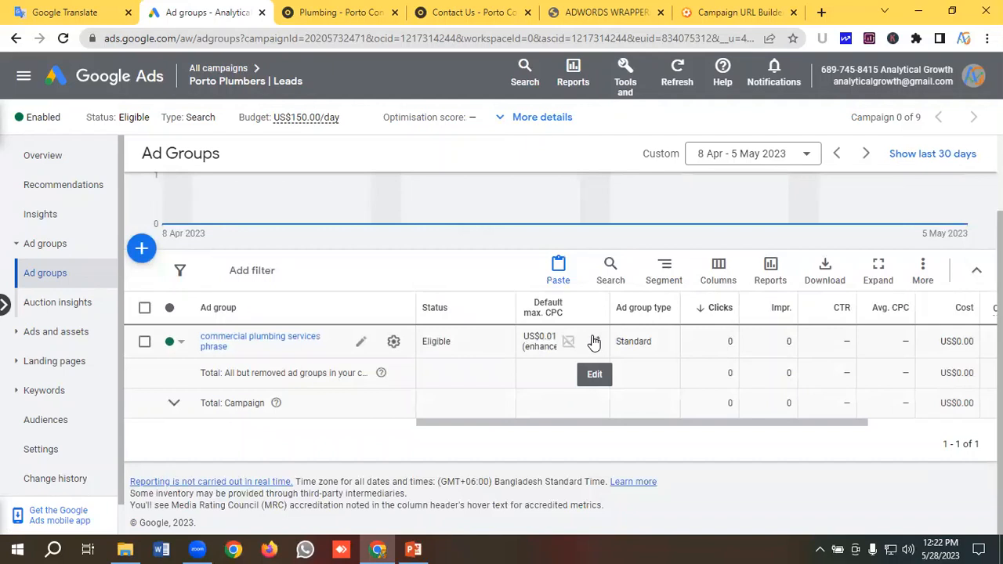
left_click(594, 342)
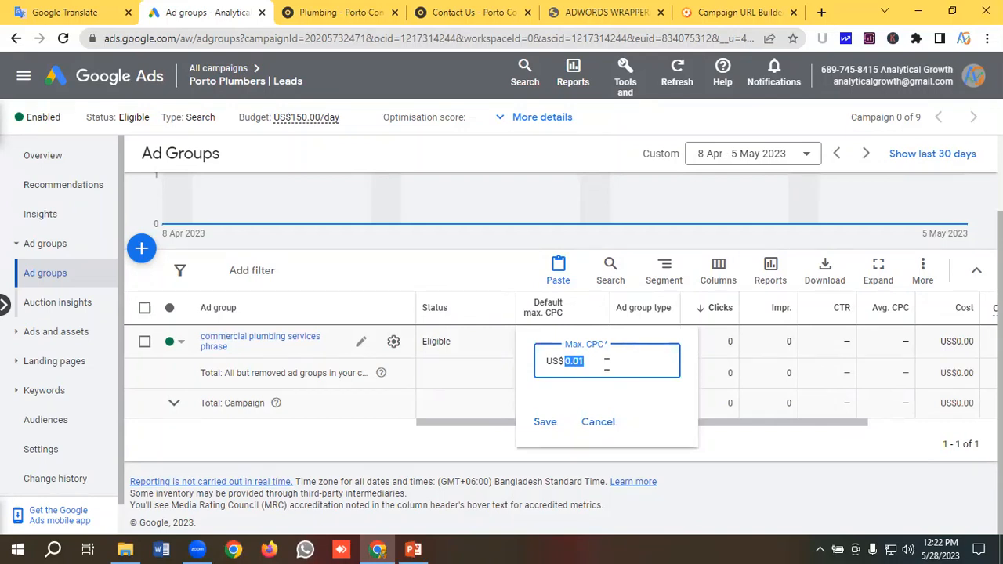
key("BackSpace")
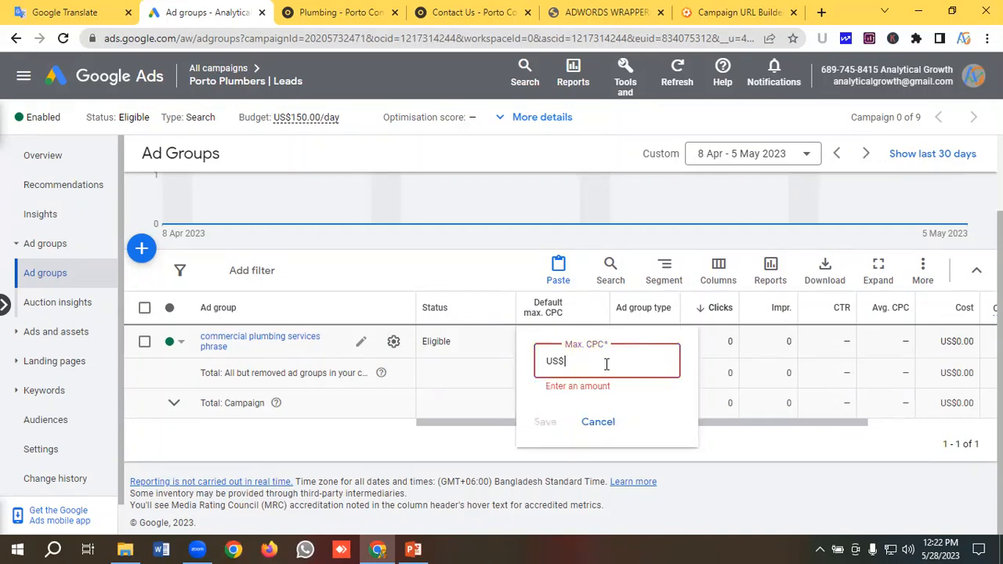
type("35")
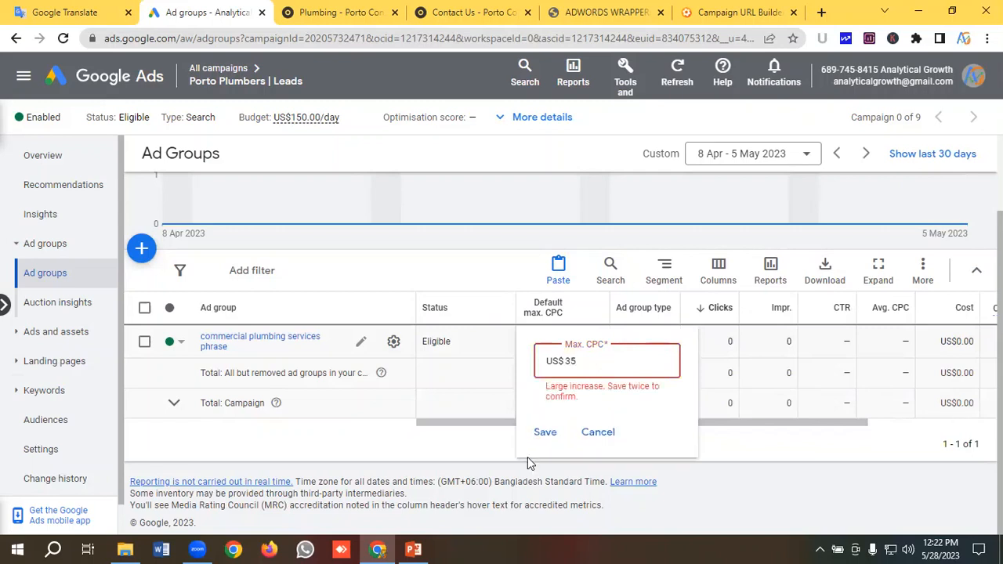
left_click(545, 434)
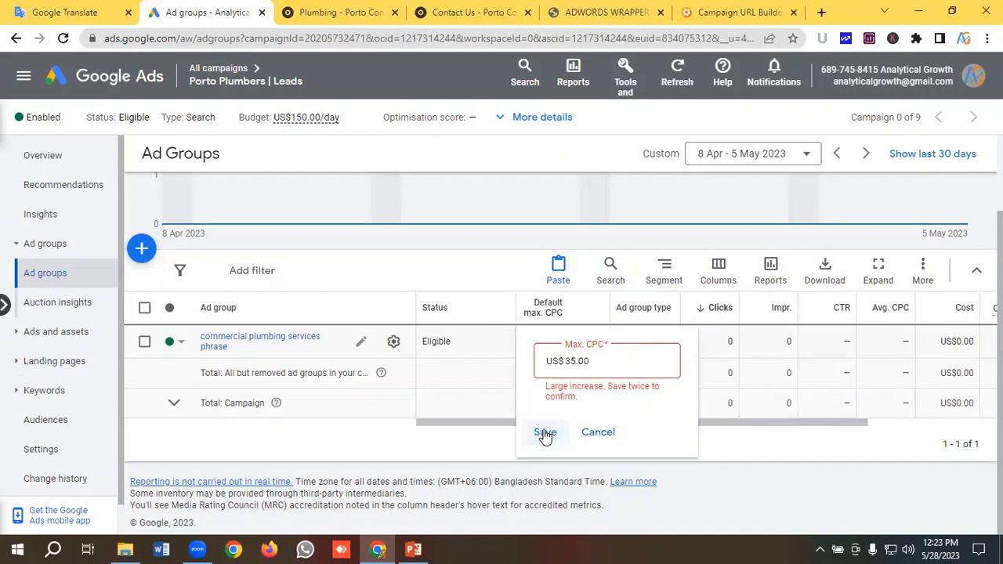
left_click(544, 433)
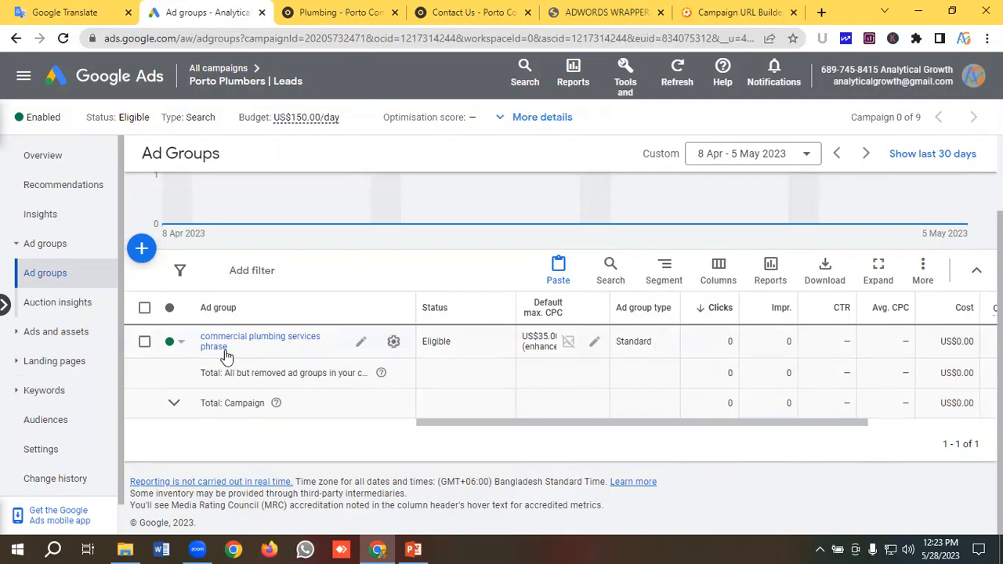
Copy the "commercial plumbing services phrase" ad group.
left_click(144, 344)
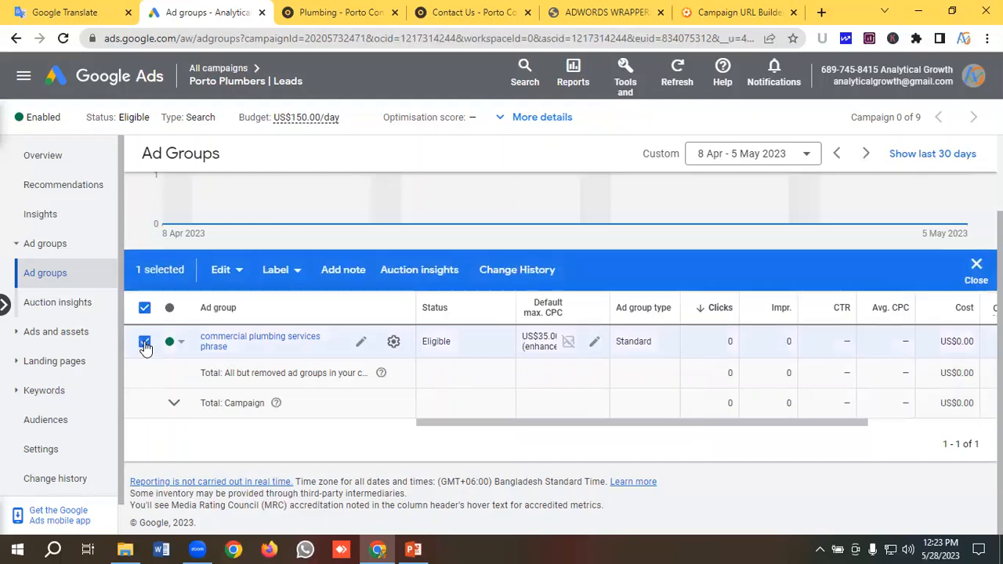
left_click(223, 274)
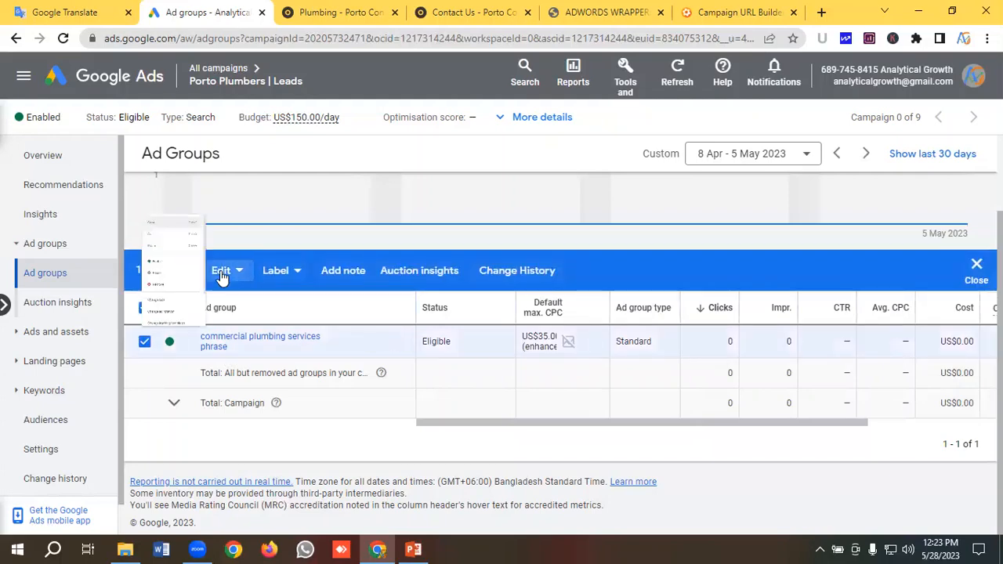
left_click(41, 120)
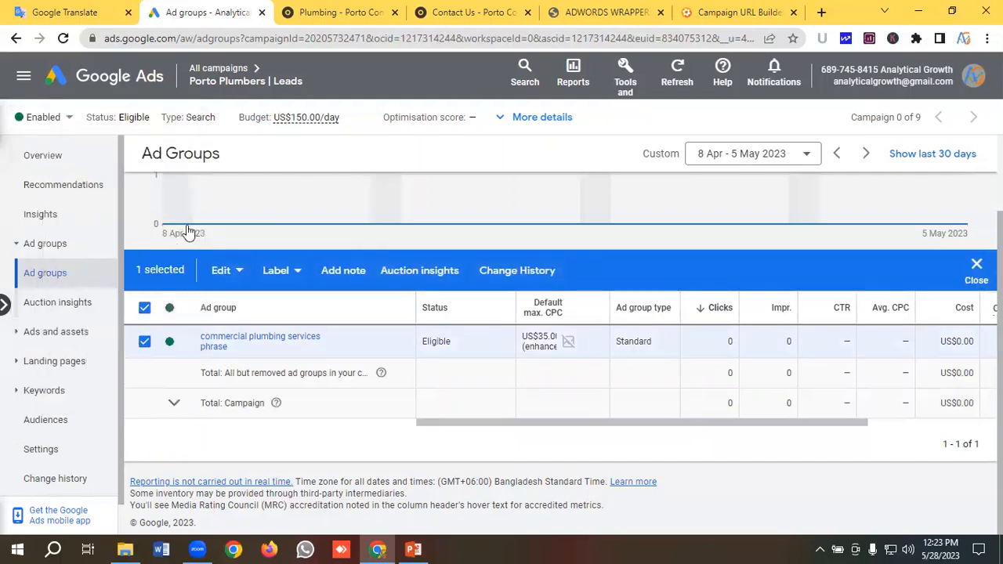
Paste the copied ad group into the "Porto Plumbers | Leads" campaign, with new ad groups paused after pasting.
left_click(223, 272)
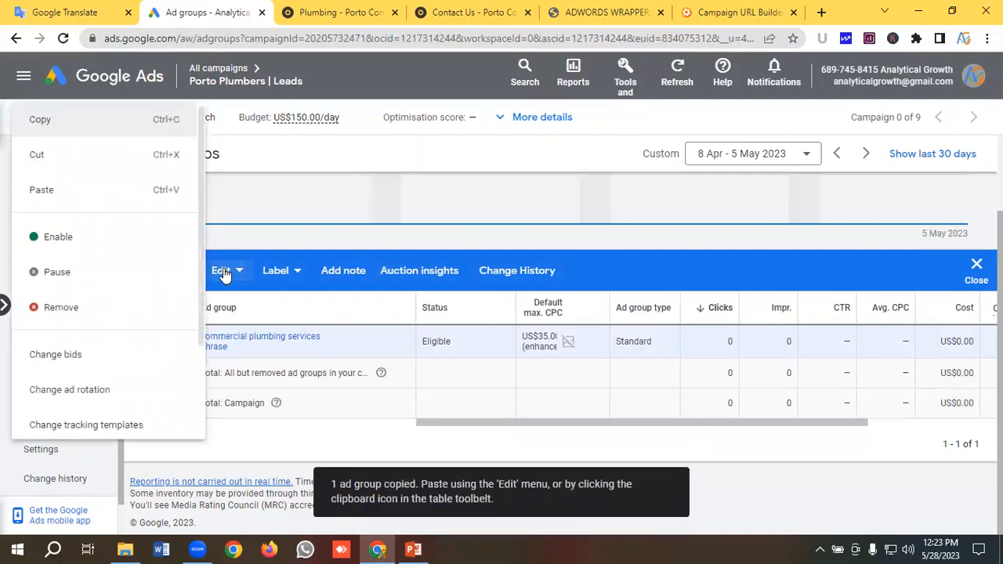
left_click(19, 192)
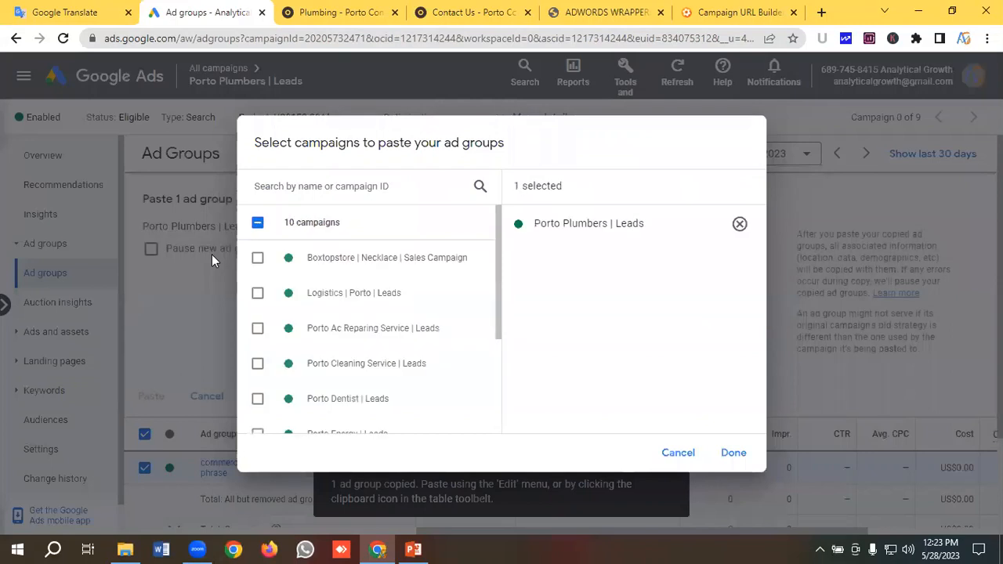
scroll(309, 305, "down", 2)
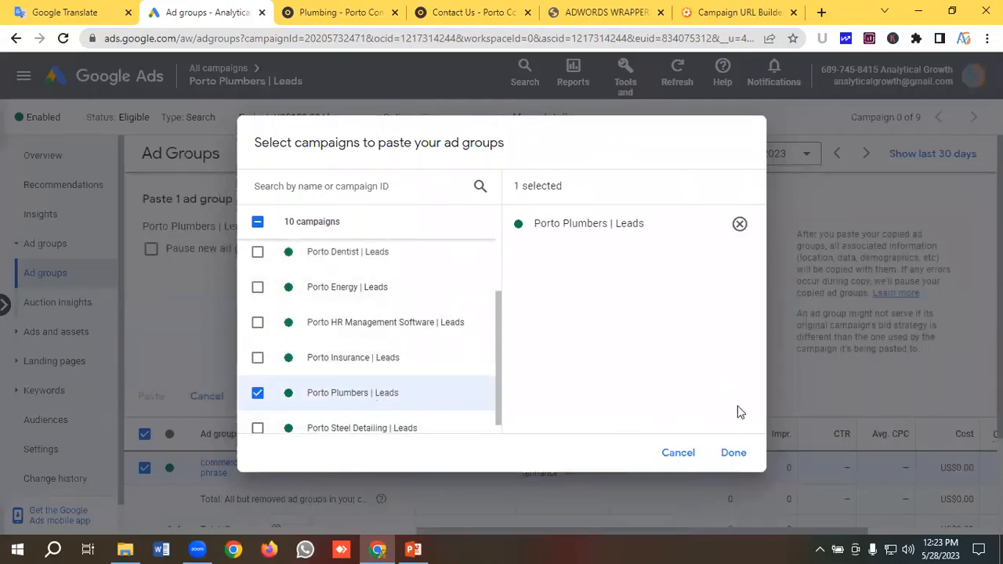
left_click(734, 452)
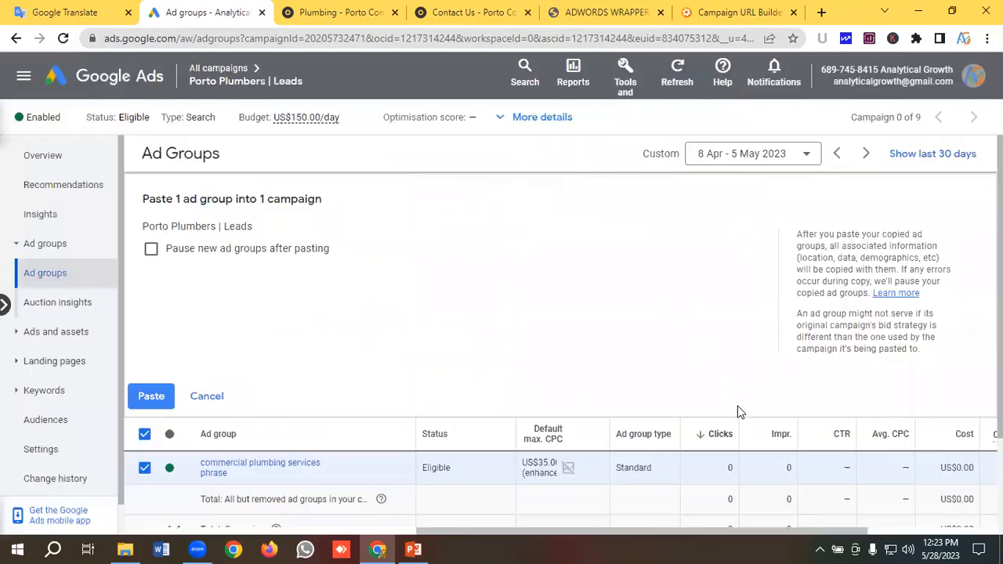
left_click(152, 250)
left_click(151, 397)
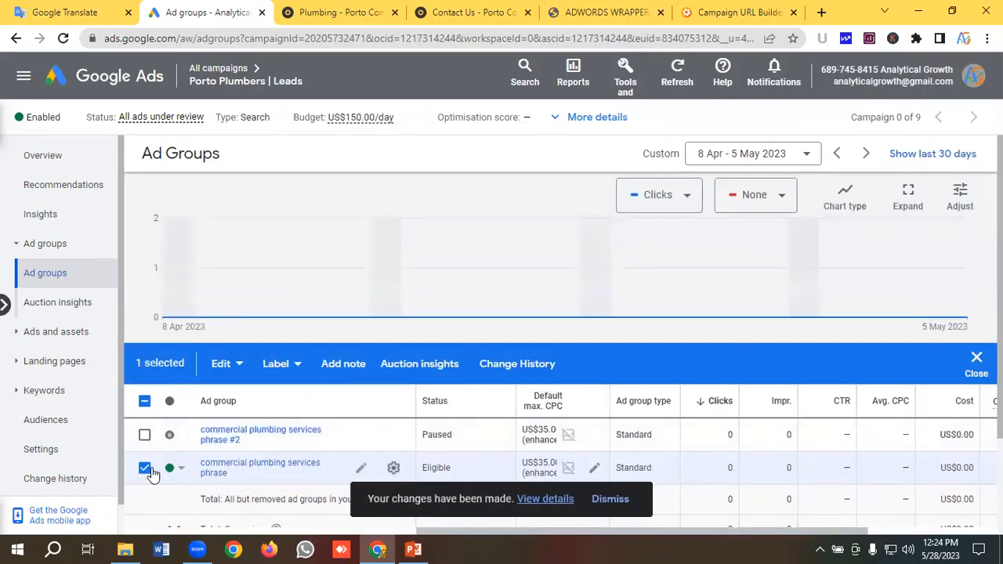
Clear the original ad group's selection and enable the pasted ad group "commercial plumbing services phrase #2".
left_click(145, 471)
left_click(183, 439)
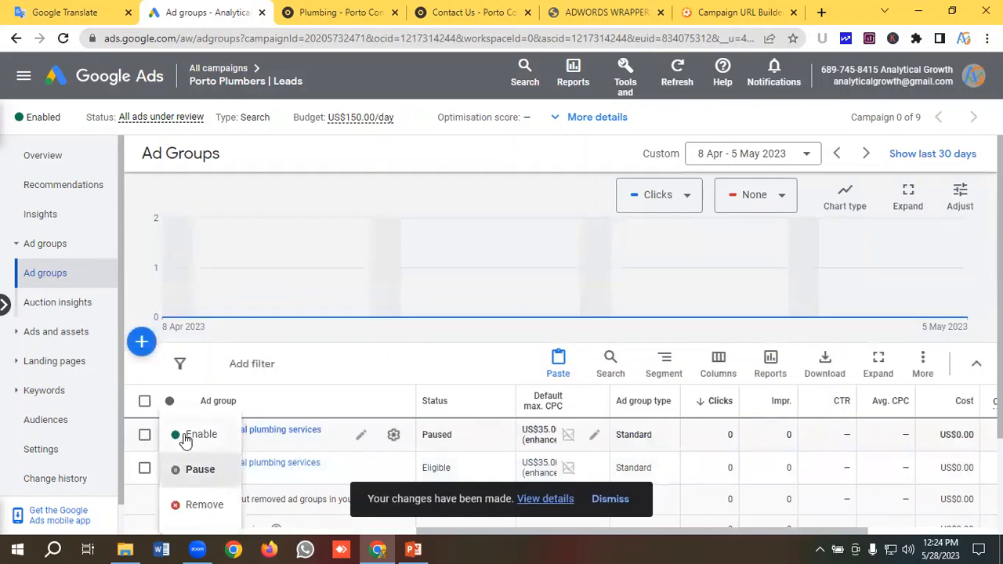
left_click(206, 443)
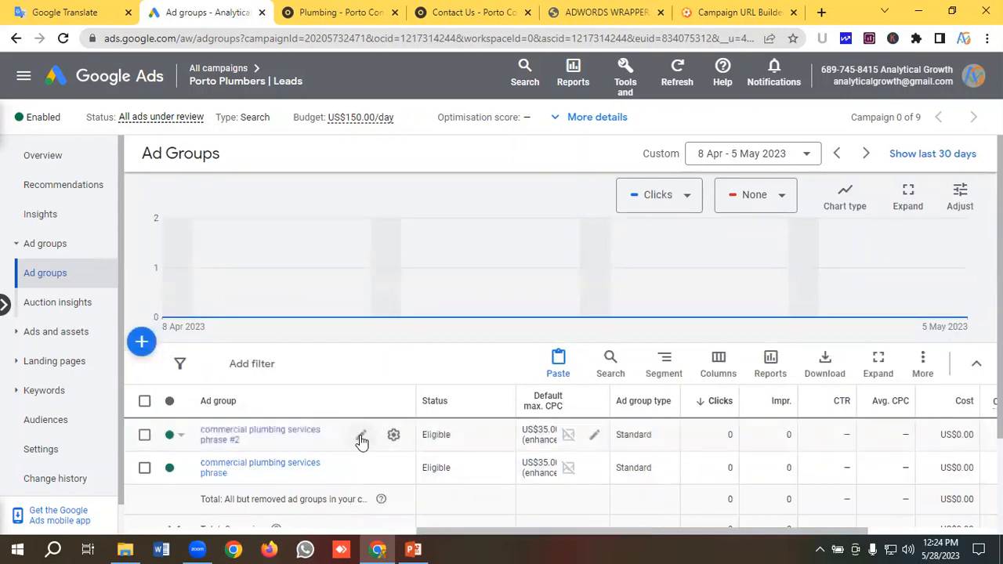
Rename the "commercial plumbing services phrase #2" ad group as "commercial plumbing services exact".
left_click(362, 437)
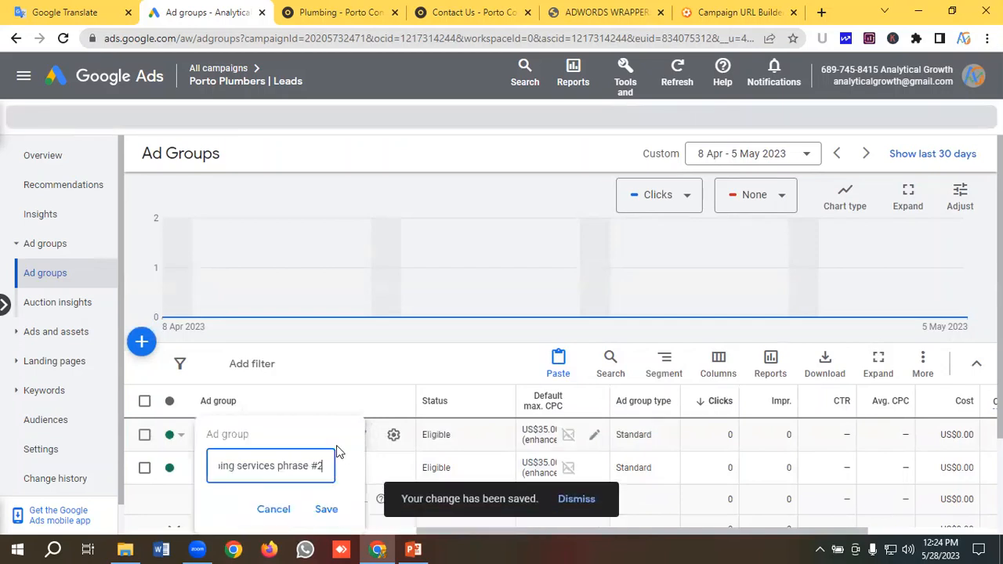
key("ctrl+shift+Left")
key("ctrl+shift+Left")
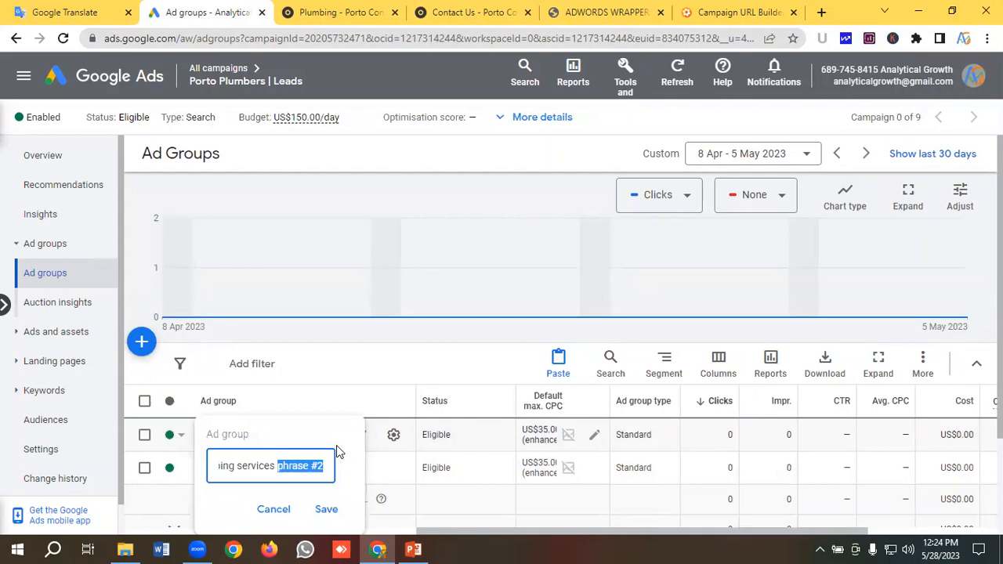
key("BackSpace")
type("exact")
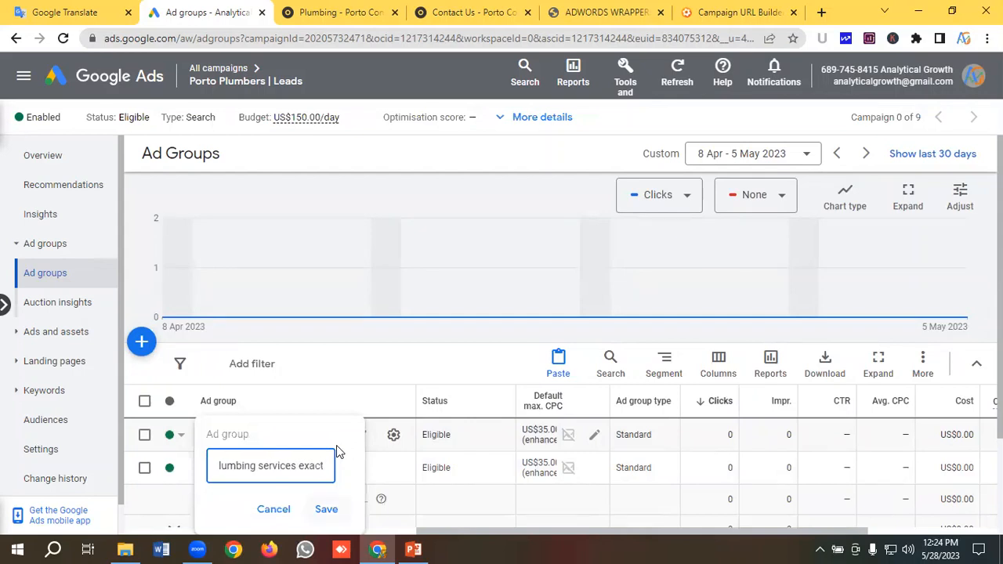
key("Return")
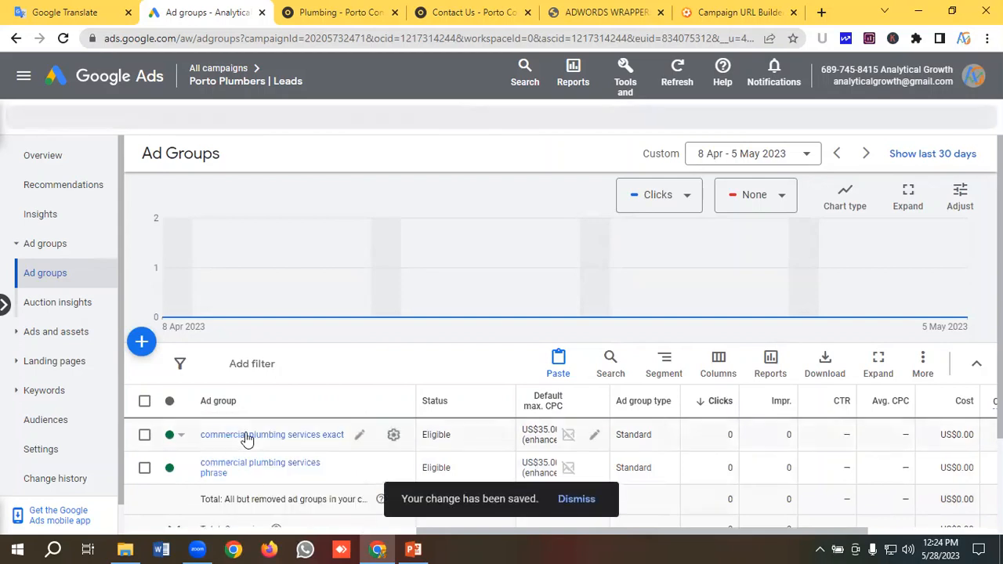
Open the search keywords of the "commercial plumbing services exact" ad group.
left_click(246, 437)
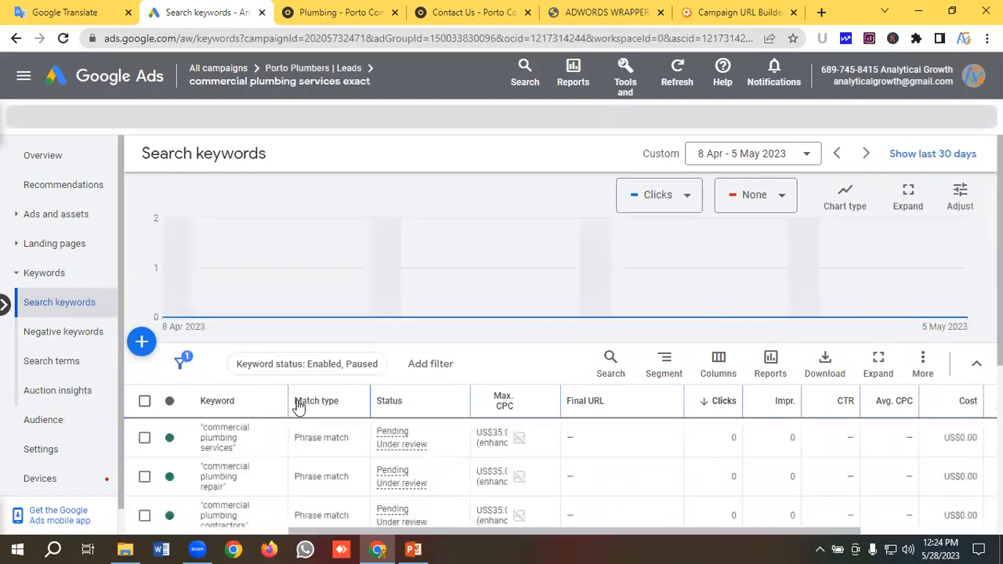
left_click(354, 369)
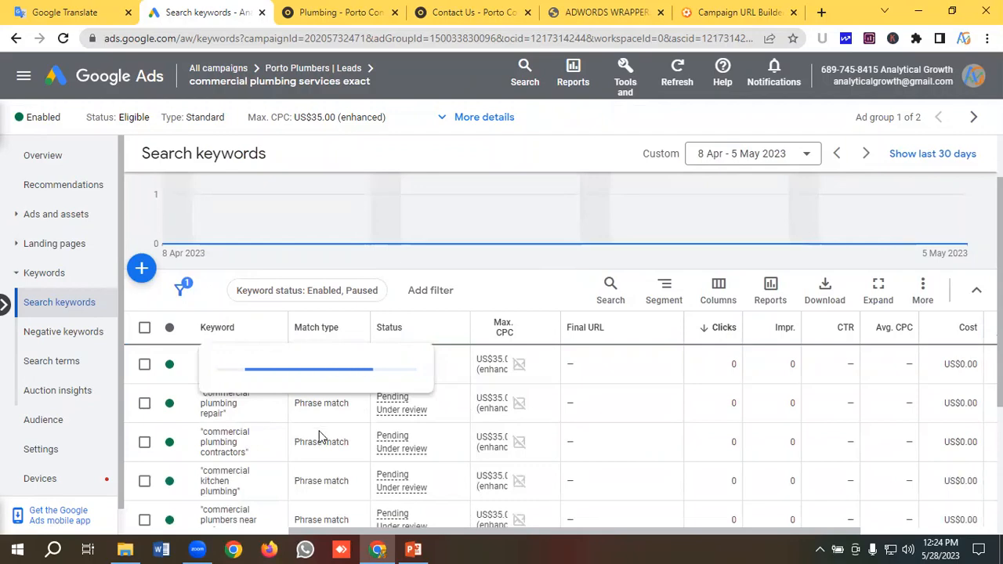
scroll(320, 442, "down", 1)
scroll(320, 451, "up", 1)
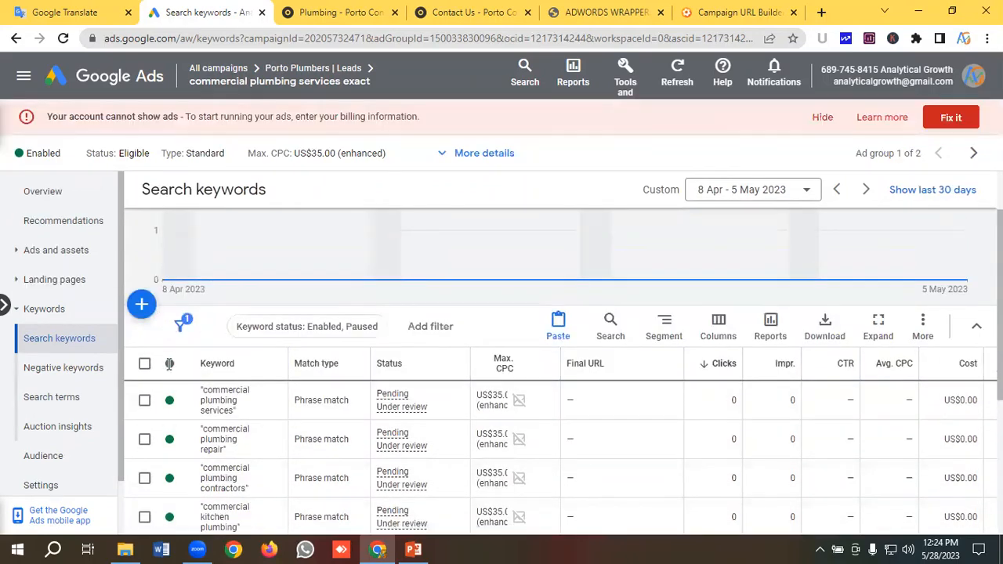
Change the match type of all keywords in the ad group to Exact match, without keeping the original keywords as duplicates.
left_click(144, 365)
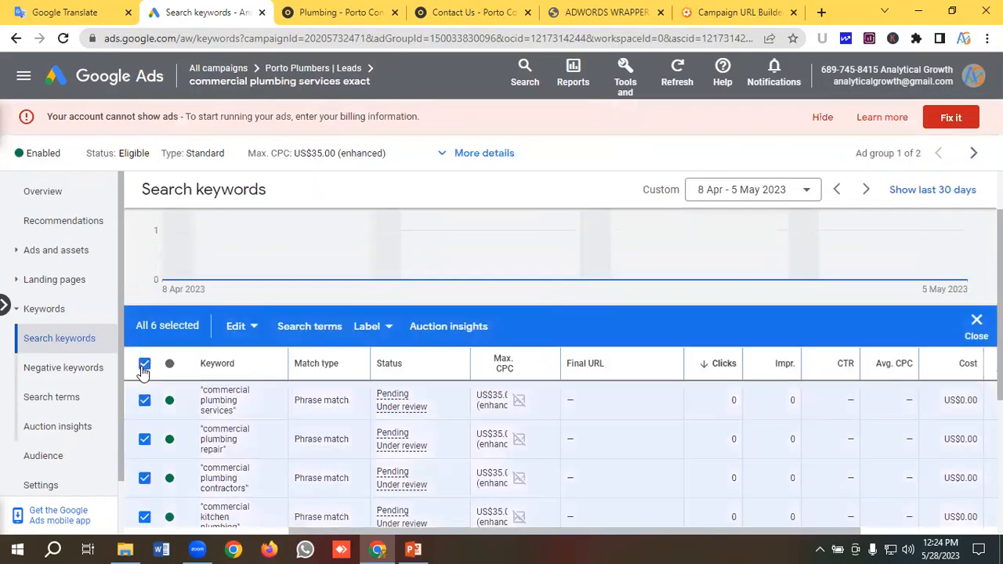
left_click(240, 328)
scroll(126, 304, "down", 3)
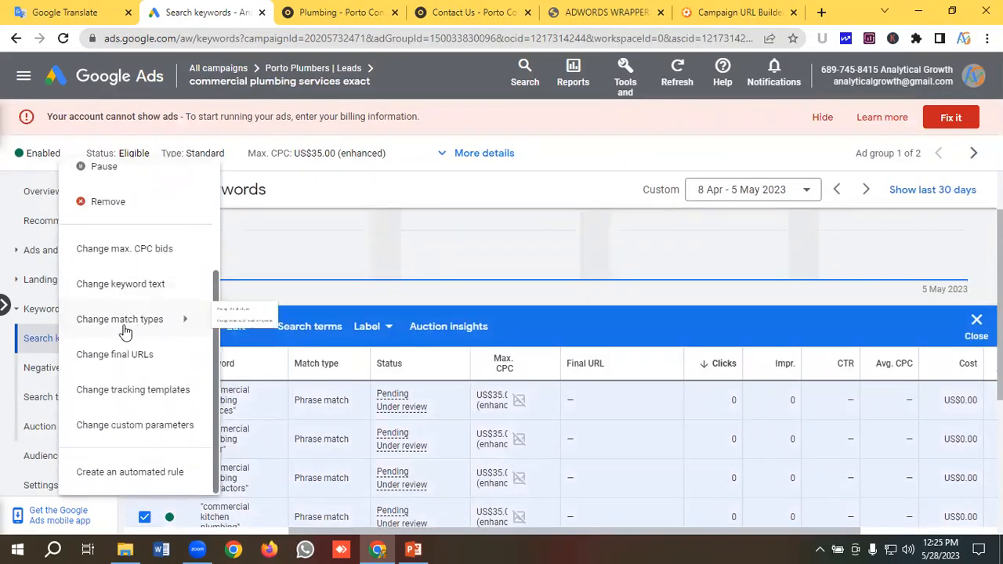
mouse_move(130, 322)
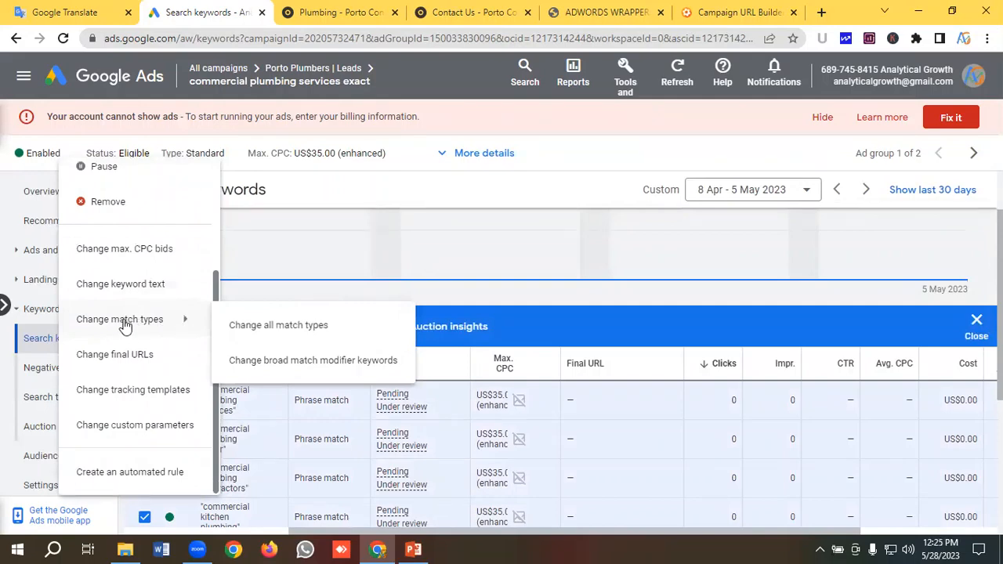
left_click(264, 334)
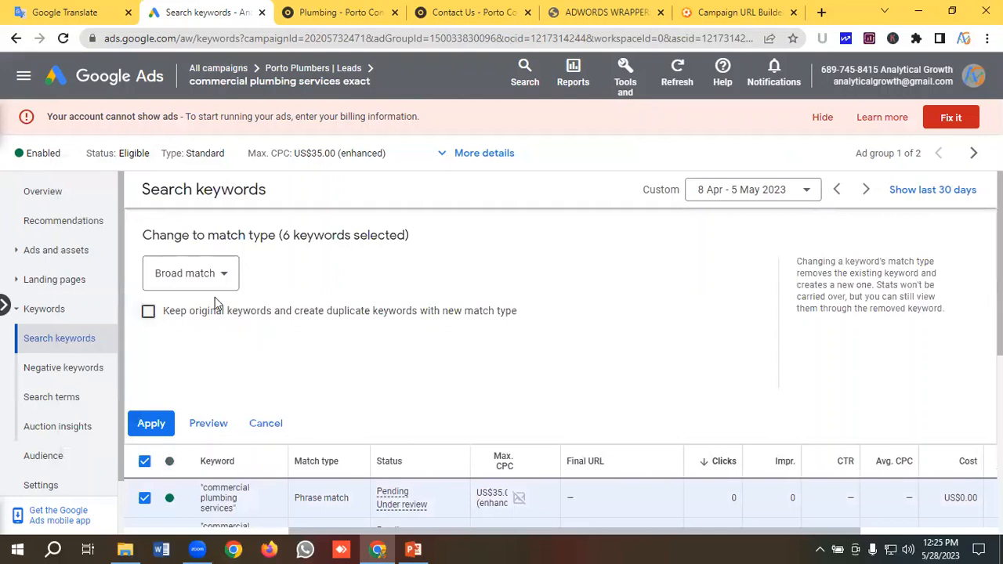
left_click(208, 279)
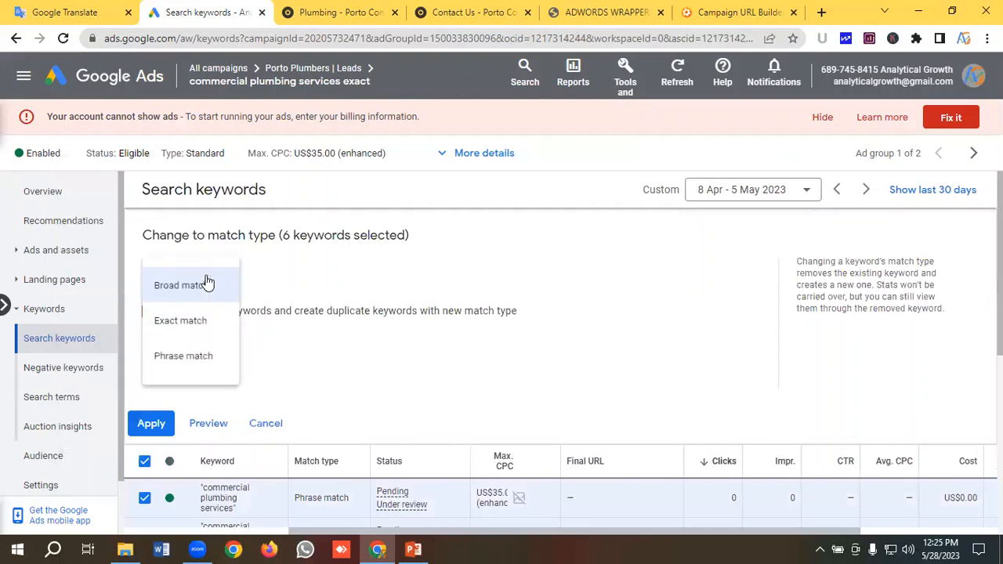
left_click(190, 323)
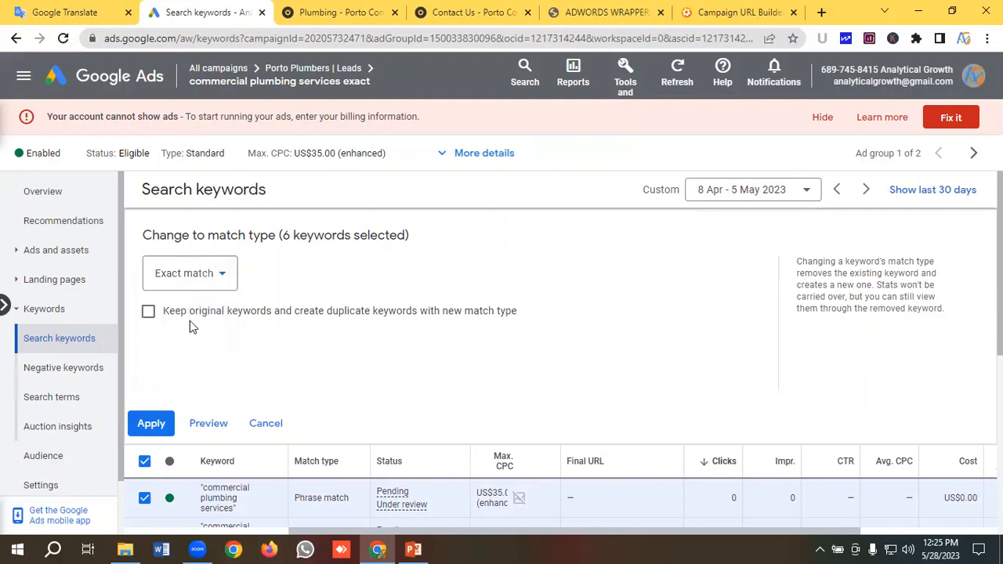
left_click(163, 421)
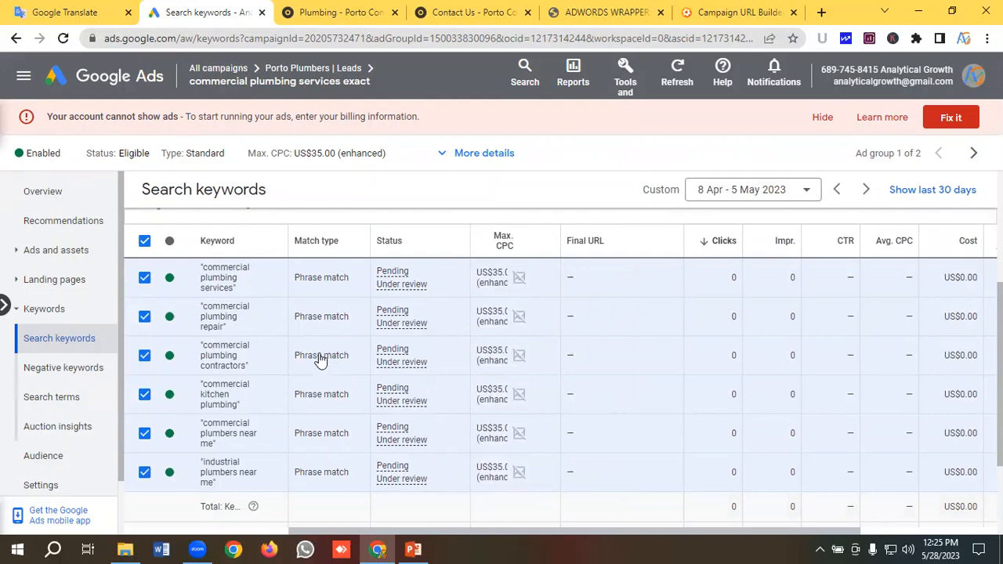
scroll(310, 345, "down", 2)
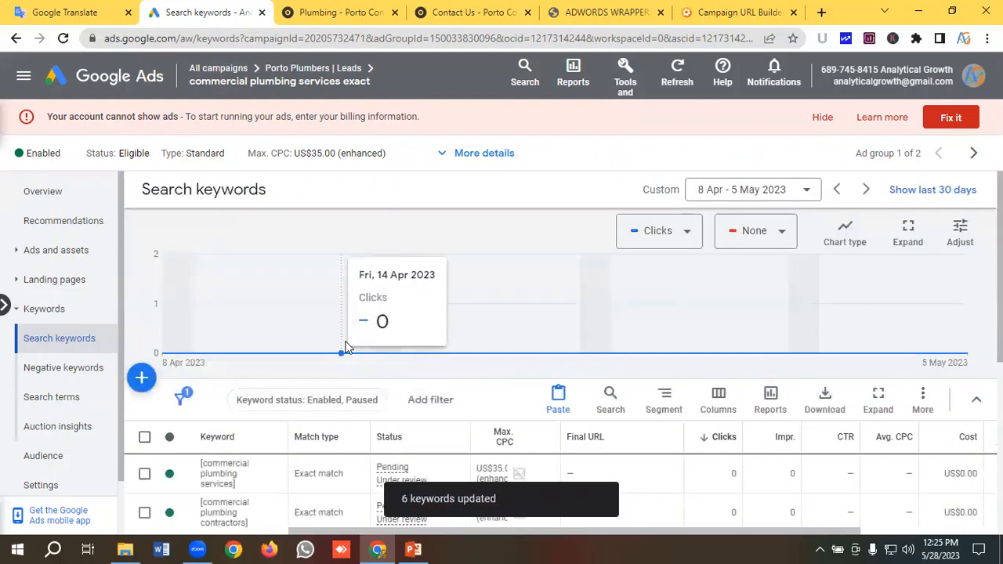
scroll(343, 347, "down", 2)
scroll(332, 358, "down", 2)
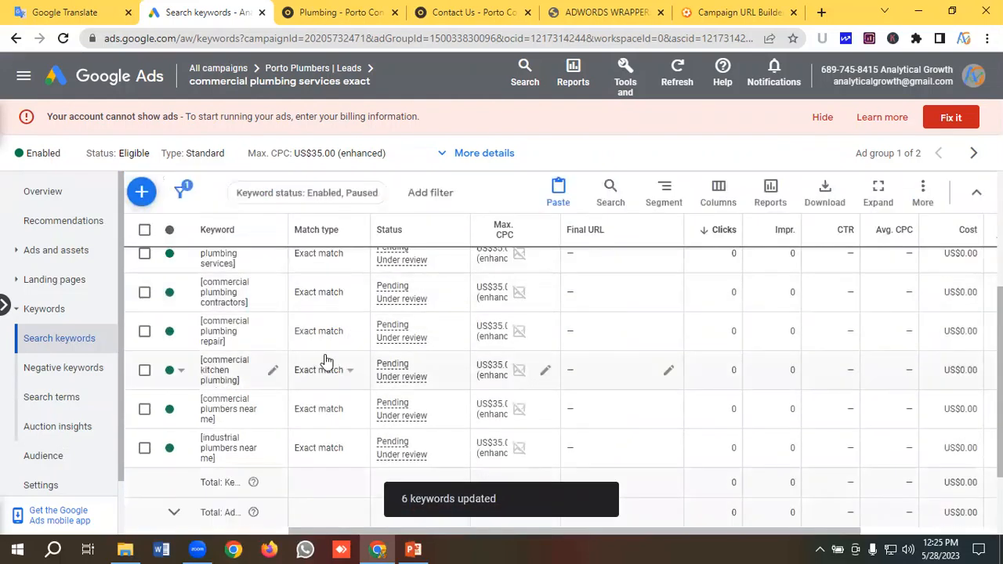
scroll(332, 361, "up", 2)
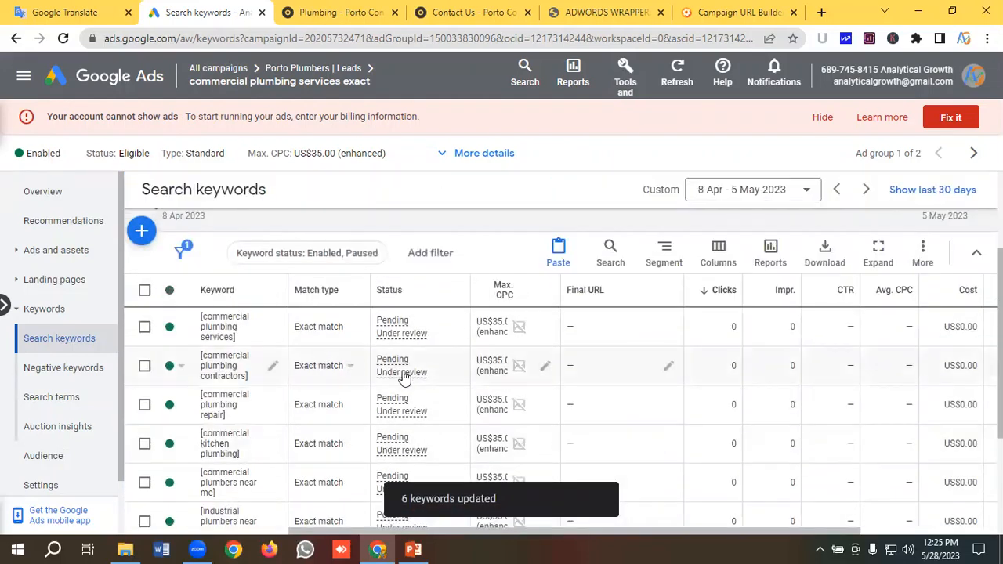
Review the ads in the "commercial plumbing services exact" ad group.
left_click(74, 253)
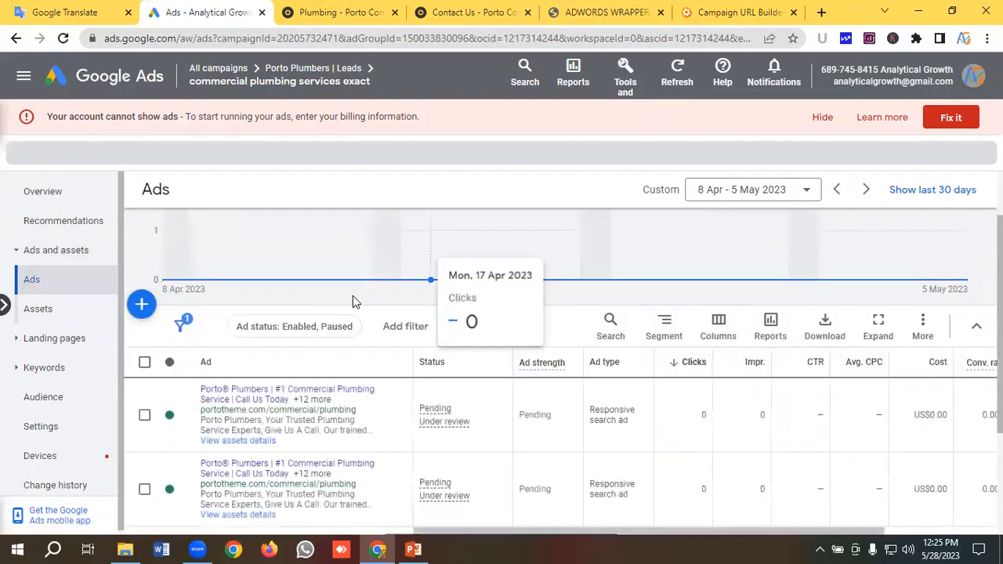
scroll(353, 302, "down", 3)
scroll(381, 343, "up", 1)
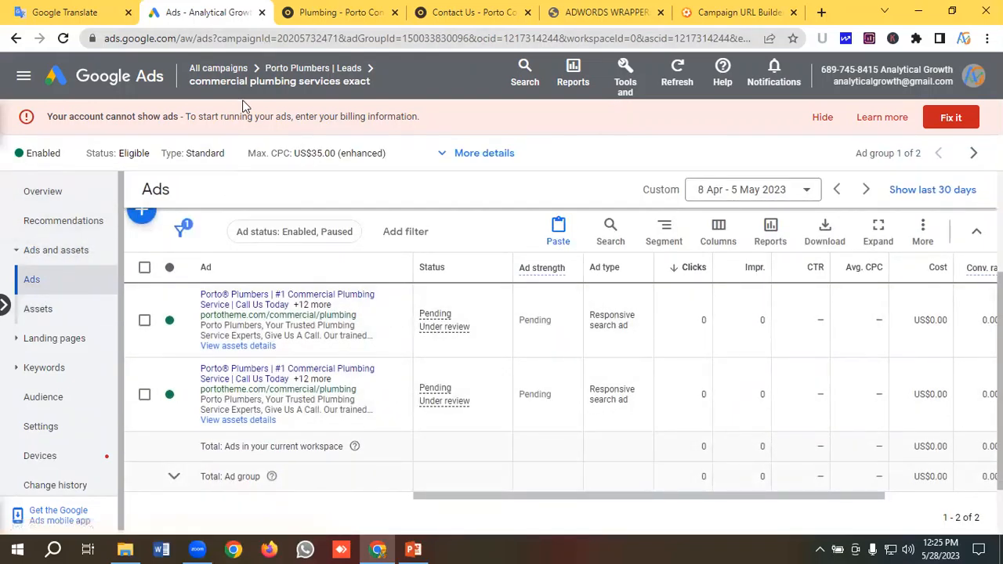
Return to the "Porto Plumbers | Leads" campaign and review its list of ad groups.
left_click(284, 69)
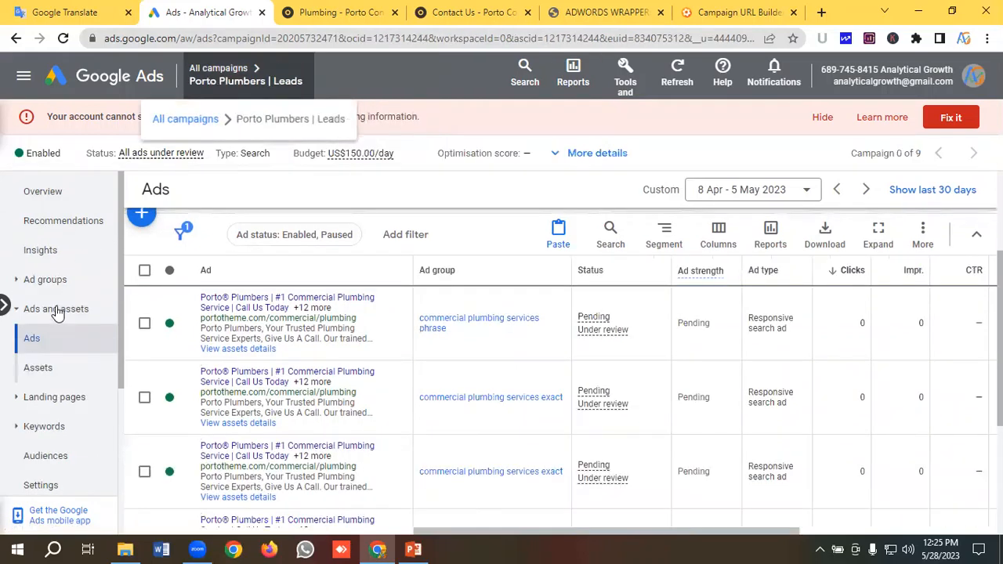
left_click(58, 280)
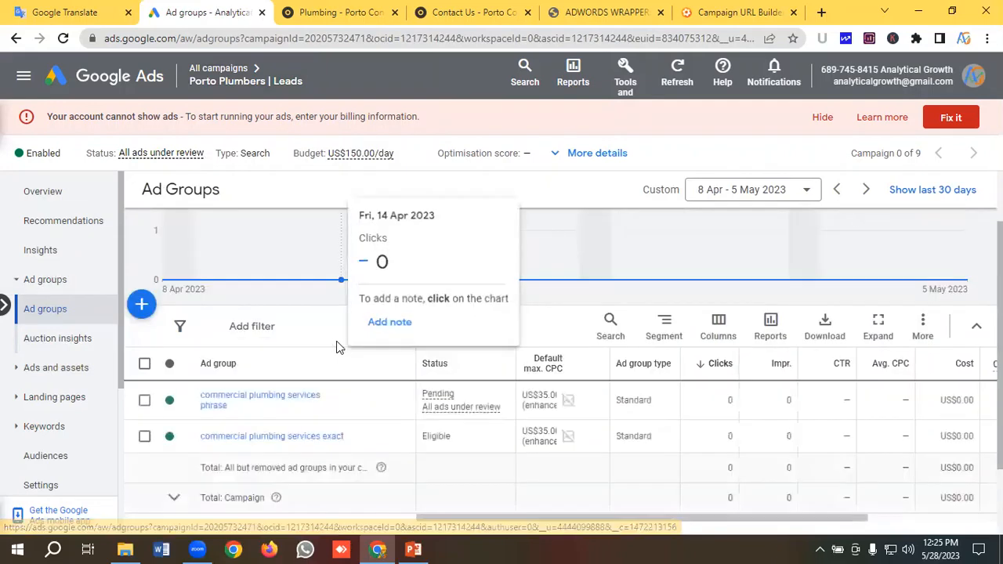
scroll(337, 347, "down", 1)
scroll(443, 346, "down", 1)
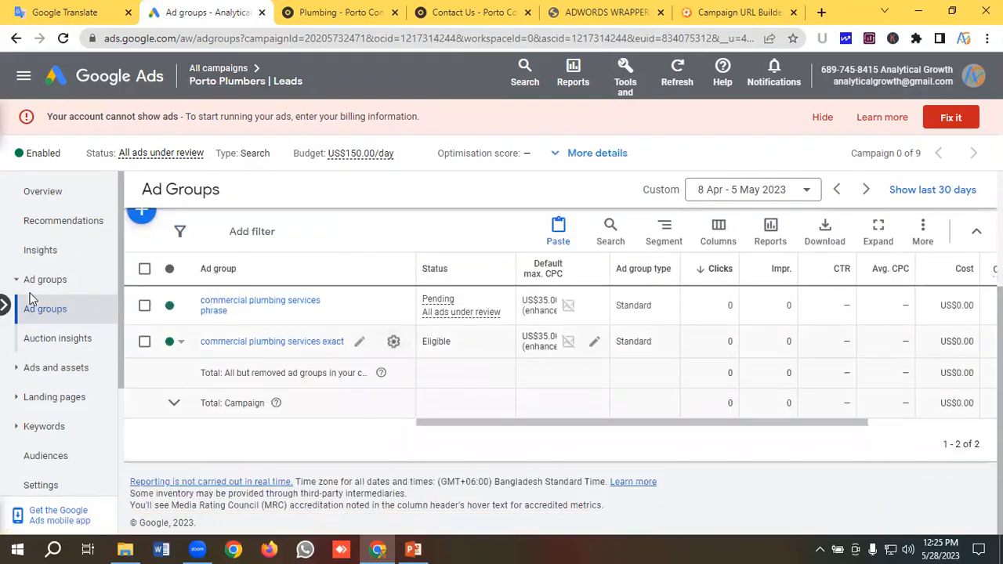
Examine the campaign's ads, checking the ad group, status and ad strength of each responsive search ad.
left_click(23, 331)
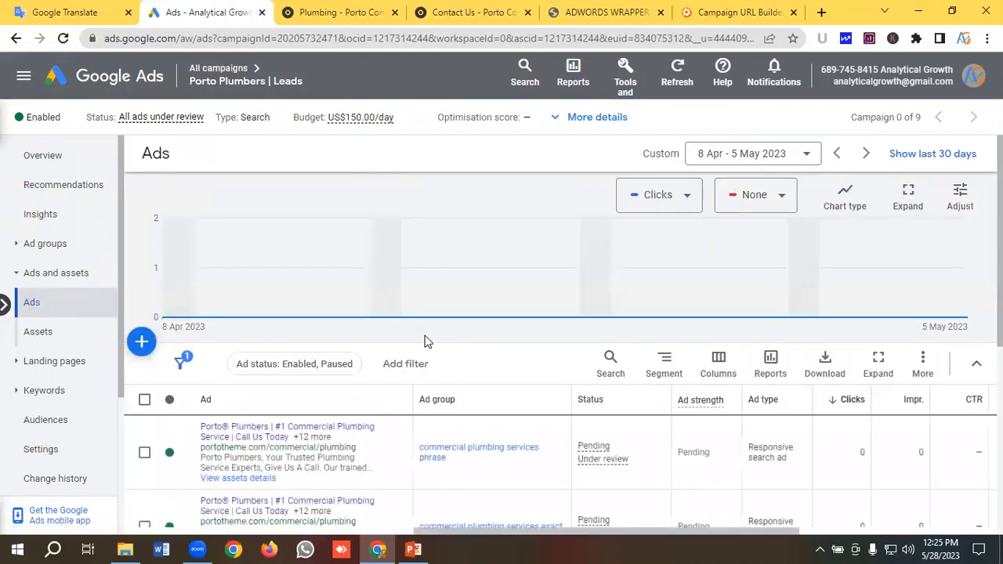
scroll(424, 341, "down", 3)
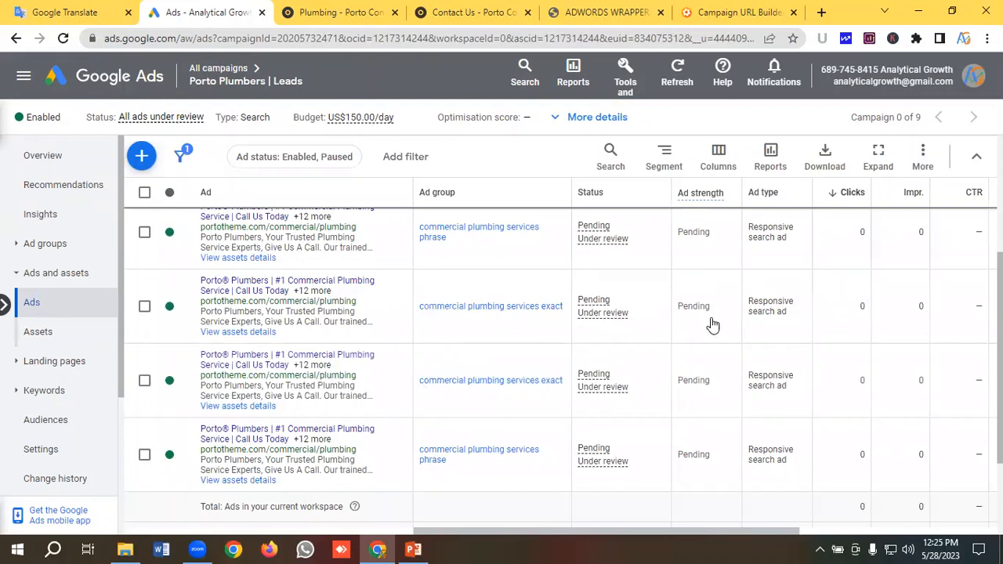
scroll(558, 321, "up", 1)
scroll(535, 322, "down", 2)
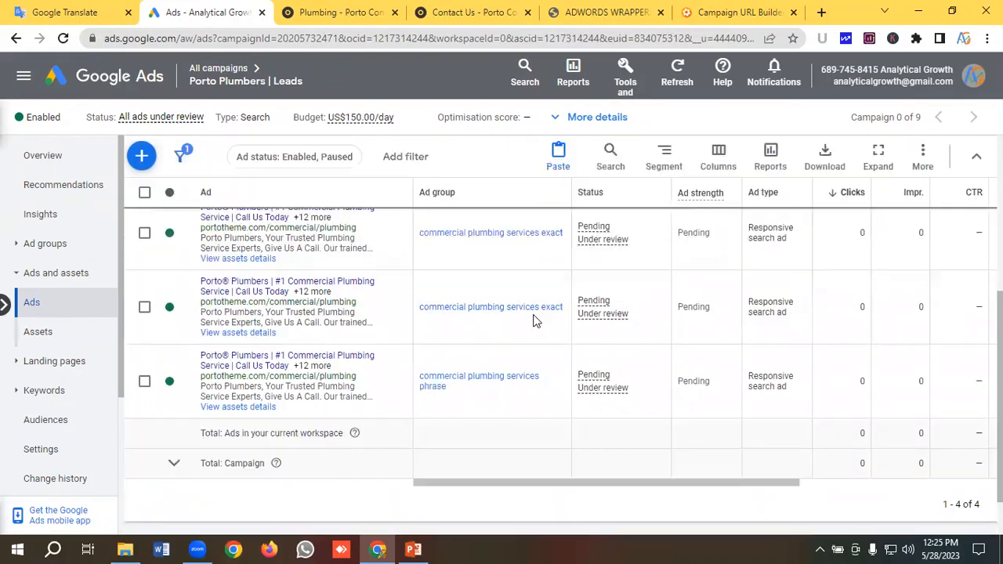
scroll(541, 323, "up", 3)
scroll(545, 325, "down", 3)
scroll(549, 321, "up", 3)
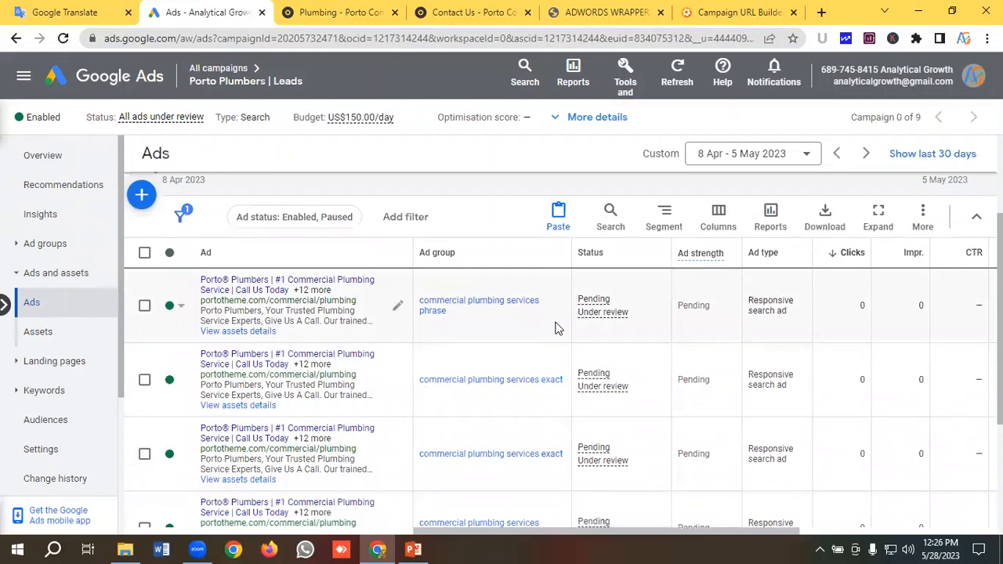
scroll(555, 329, "down", 3)
scroll(555, 327, "up", 3)
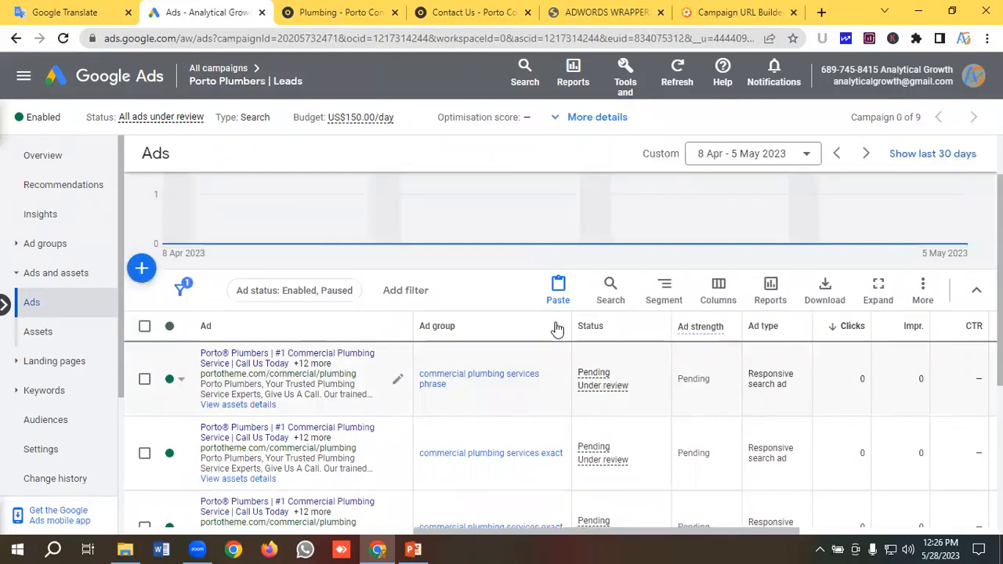
scroll(558, 329, "down", 3)
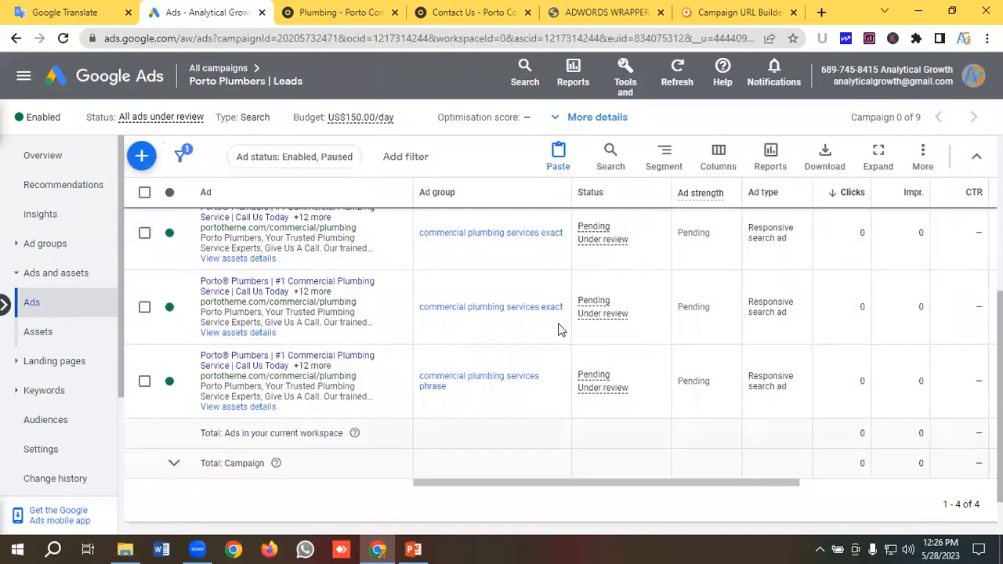
scroll(558, 329, "up", 3)
scroll(558, 329, "down", 3)
scroll(558, 330, "up", 1)
scroll(558, 329, "up", 2)
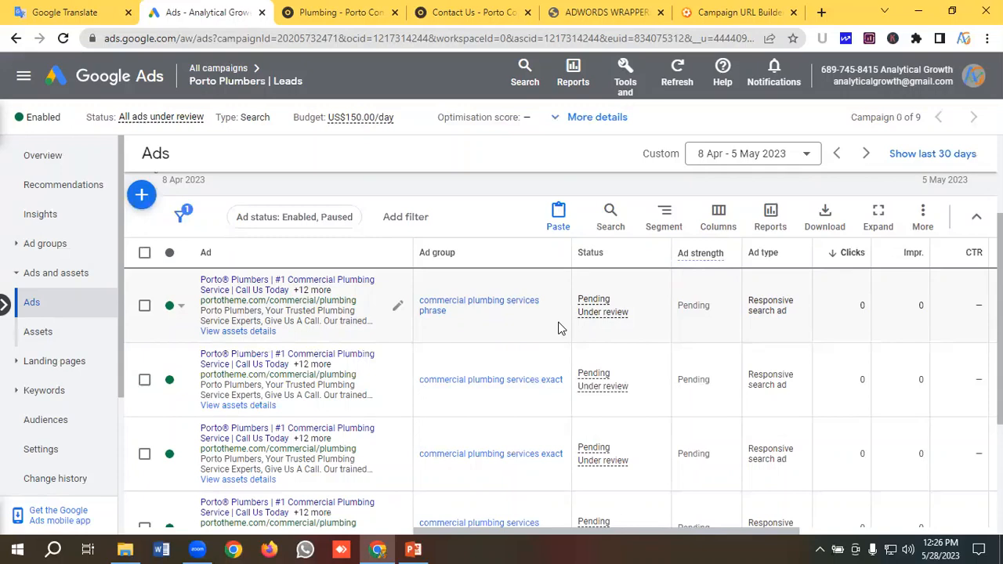
scroll(558, 328, "up", 2)
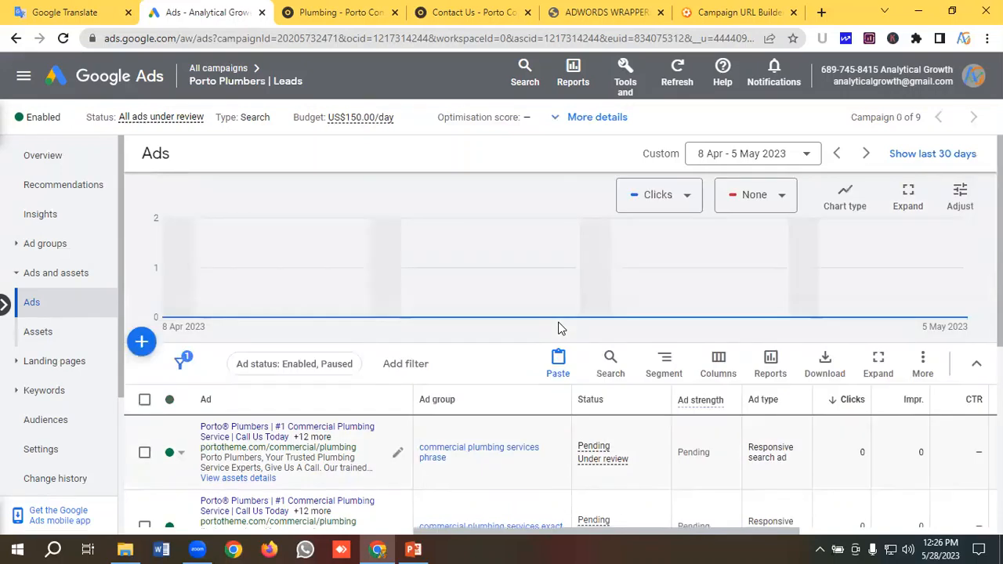